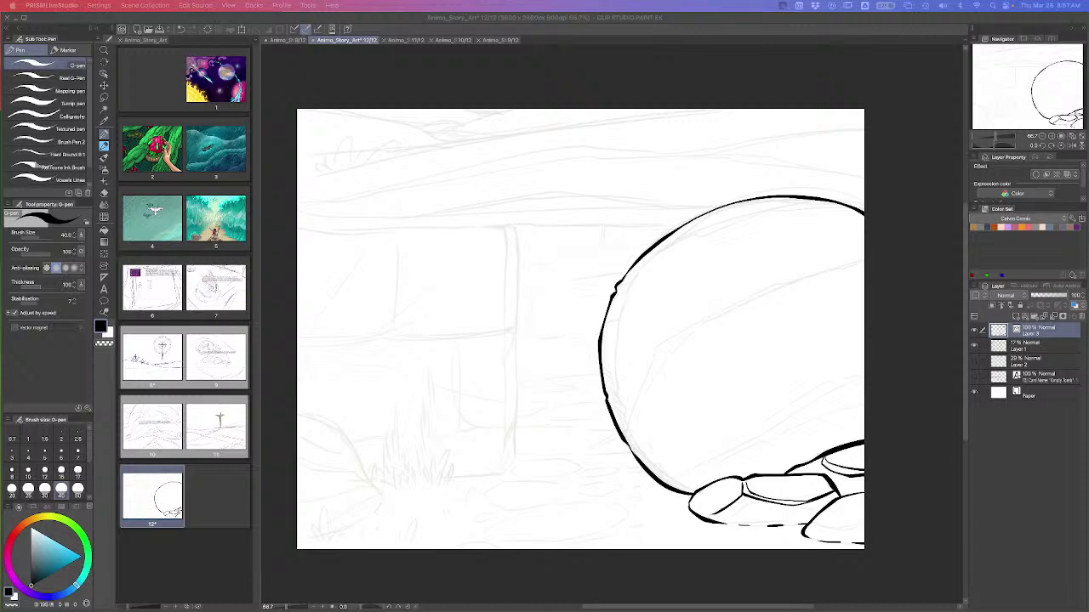
# Ink the inner rim line along the round boulder's left and upper edge, adding cracks and shading strokes within the rim
pyautogui.click(643, 306)
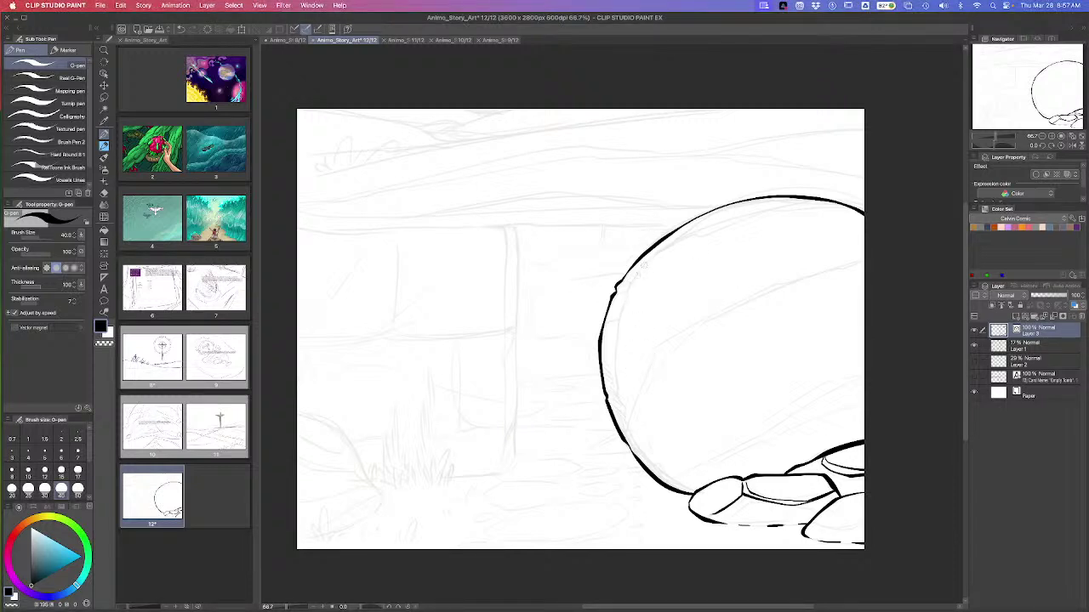
pyautogui.moveTo(636, 274)
pyautogui.mouseDown()
pyautogui.moveTo(617, 349)
pyautogui.moveTo(620, 405)
pyautogui.moveTo(649, 466)
pyautogui.moveTo(694, 492)
pyautogui.moveTo(634, 459)
pyautogui.moveTo(612, 399)
pyautogui.mouseUp()
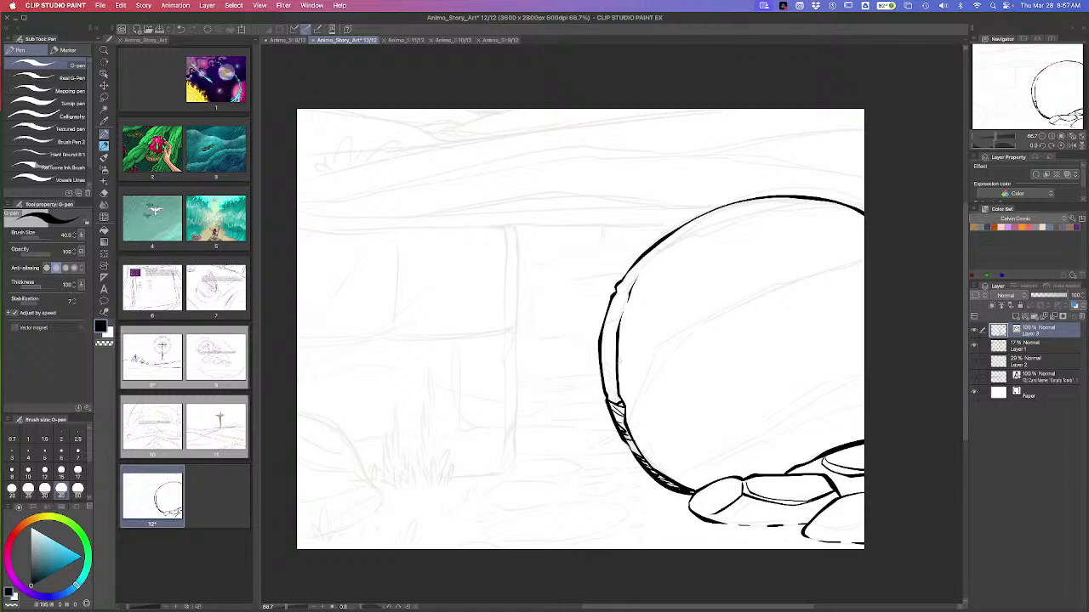
pyautogui.moveTo(616, 315); pyautogui.dragTo(608, 322)
pyautogui.moveTo(633, 288)
pyautogui.mouseDown()
pyautogui.moveTo(616, 294)
pyautogui.moveTo(643, 262)
pyautogui.moveTo(723, 215)
pyautogui.moveTo(803, 196)
pyautogui.mouseUp()
pyautogui.moveTo(679, 242)
pyautogui.mouseDown()
pyautogui.moveTo(825, 202)
pyautogui.moveTo(706, 230)
pyautogui.mouseUp()
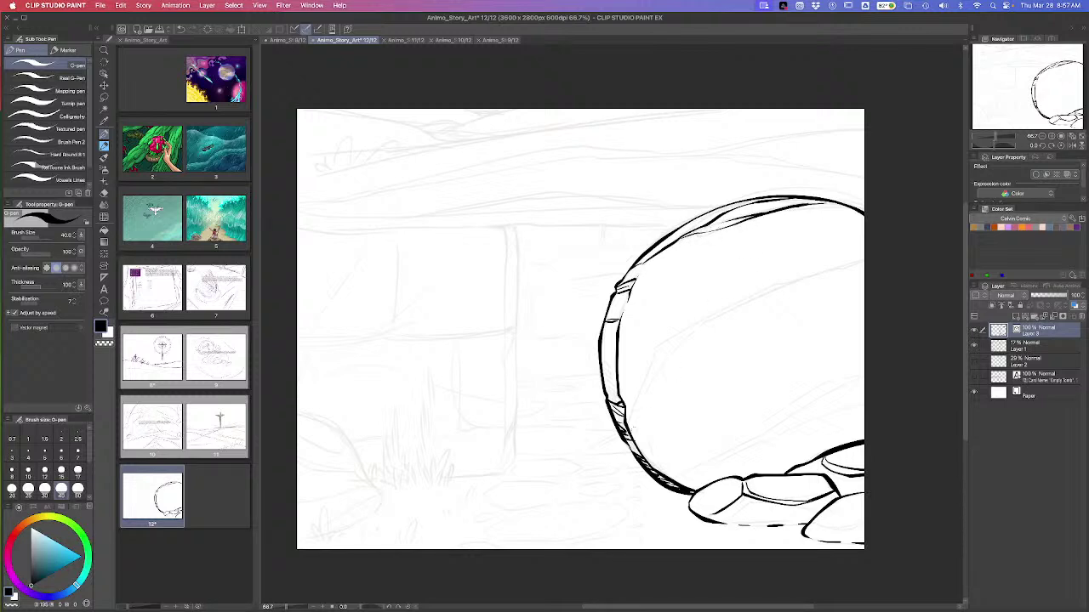
# Ink the curved contour lines across the boulder's face and add detail strokes to the small rocks at its base
pyautogui.moveTo(630, 431)
pyautogui.mouseDown()
pyautogui.moveTo(655, 356)
pyautogui.moveTo(791, 277)
pyautogui.moveTo(864, 261)
pyautogui.moveTo(720, 313)
pyautogui.moveTo(646, 391)
pyautogui.moveTo(631, 430)
pyautogui.mouseUp()
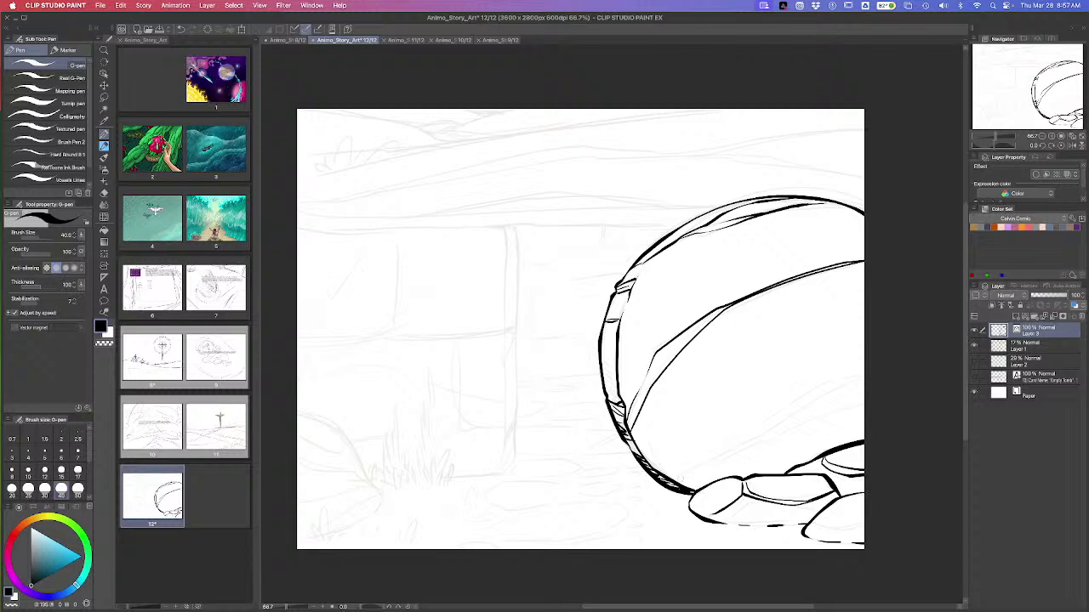
pyautogui.moveTo(675, 484)
pyautogui.mouseDown()
pyautogui.moveTo(864, 375)
pyautogui.moveTo(752, 469)
pyautogui.moveTo(865, 403)
pyautogui.mouseUp()
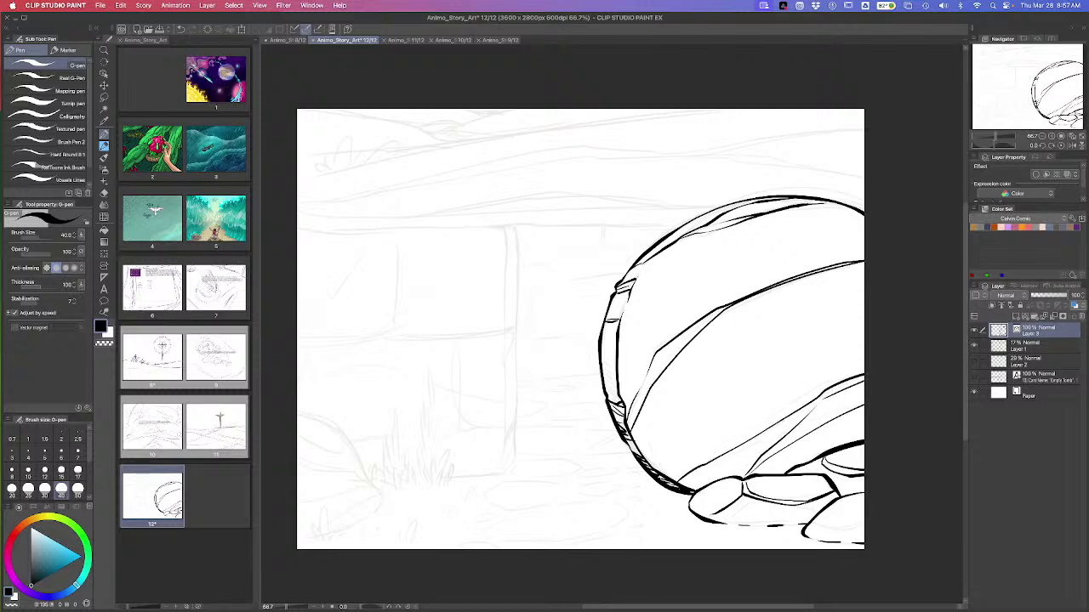
pyautogui.moveTo(758, 507)
pyautogui.mouseDown()
pyautogui.moveTo(728, 522)
pyautogui.moveTo(780, 502)
pyautogui.moveTo(769, 521)
pyautogui.moveTo(822, 510)
pyautogui.moveTo(864, 524)
pyautogui.mouseUp()
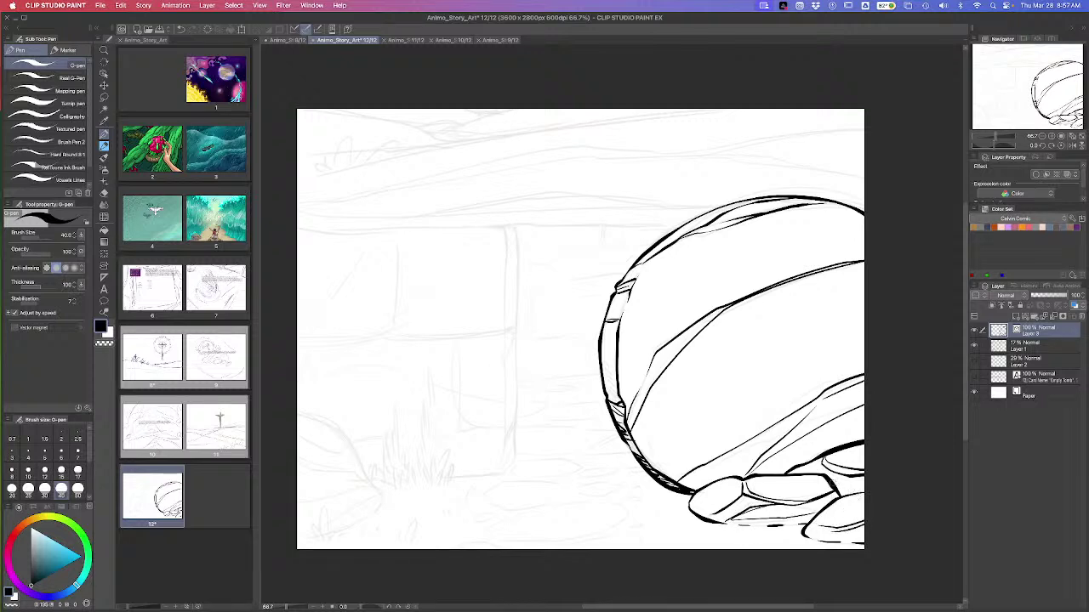
pyautogui.moveTo(830, 481); pyautogui.dragTo(864, 490)
# Ink the path's stepping stones, pebbles and small grass tufts from the foreground back towards the doorway
pyautogui.moveTo(500, 538)
pyautogui.mouseDown()
pyautogui.moveTo(486, 535)
pyautogui.moveTo(504, 520)
pyautogui.moveTo(628, 507)
pyautogui.moveTo(590, 539)
pyautogui.moveTo(509, 541)
pyautogui.mouseUp()
pyautogui.moveTo(631, 525)
pyautogui.mouseDown()
pyautogui.moveTo(639, 528)
pyautogui.moveTo(563, 550)
pyautogui.mouseUp()
pyautogui.moveTo(648, 538)
pyautogui.mouseDown()
pyautogui.moveTo(457, 544)
pyautogui.moveTo(393, 535)
pyautogui.moveTo(396, 527)
pyautogui.mouseUp()
pyautogui.moveTo(402, 543); pyautogui.dragTo(415, 522)
pyautogui.moveTo(408, 543); pyautogui.dragTo(418, 518)
pyautogui.moveTo(413, 543)
pyautogui.mouseDown()
pyautogui.moveTo(420, 521)
pyautogui.moveTo(417, 531)
pyautogui.mouseUp()
pyautogui.moveTo(419, 541); pyautogui.dragTo(449, 507)
pyautogui.moveTo(461, 506)
pyautogui.mouseDown()
pyautogui.moveTo(477, 491)
pyautogui.moveTo(490, 516)
pyautogui.moveTo(504, 509)
pyautogui.moveTo(507, 481)
pyautogui.moveTo(568, 482)
pyautogui.moveTo(564, 498)
pyautogui.moveTo(501, 512)
pyautogui.mouseUp()
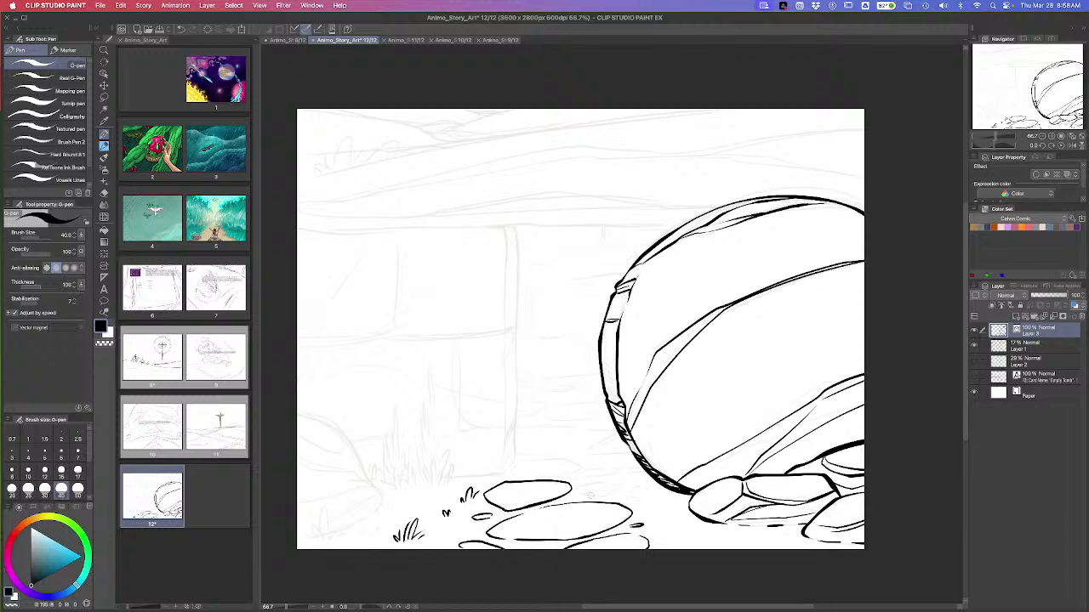
pyautogui.moveTo(591, 495)
pyautogui.mouseDown()
pyautogui.moveTo(578, 485)
pyautogui.moveTo(624, 485)
pyautogui.moveTo(586, 496)
pyautogui.moveTo(638, 490)
pyautogui.moveTo(646, 501)
pyautogui.mouseUp()
pyautogui.moveTo(592, 473)
pyautogui.mouseDown()
pyautogui.moveTo(578, 473)
pyautogui.moveTo(624, 469)
pyautogui.moveTo(595, 480)
pyautogui.moveTo(510, 474)
pyautogui.moveTo(516, 461)
pyautogui.moveTo(585, 467)
pyautogui.moveTo(570, 473)
pyautogui.moveTo(629, 454)
pyautogui.moveTo(601, 448)
pyautogui.moveTo(612, 437)
pyautogui.moveTo(511, 452)
pyautogui.moveTo(558, 425)
pyautogui.moveTo(618, 436)
pyautogui.moveTo(546, 419)
pyautogui.moveTo(550, 408)
pyautogui.moveTo(601, 401)
pyautogui.moveTo(588, 420)
pyautogui.moveTo(612, 420)
pyautogui.mouseUp()
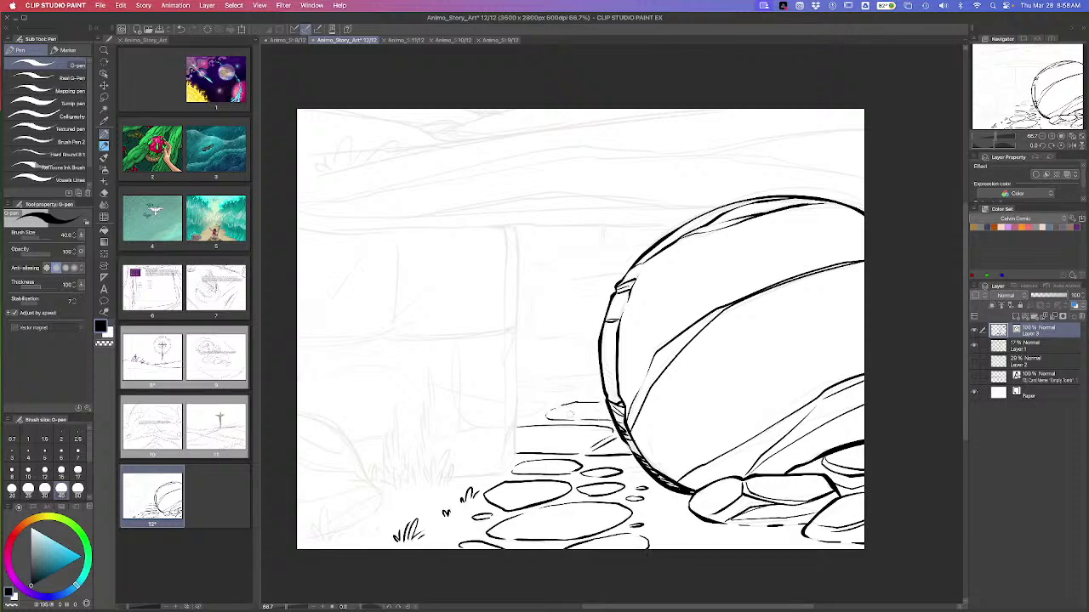
# Ink the doorway's back floor line and vertical edge, adding the lower inner edge and hatching that give it thickness
pyautogui.moveTo(521, 402)
pyautogui.mouseDown()
pyautogui.moveTo(546, 410)
pyautogui.moveTo(516, 417)
pyautogui.moveTo(604, 383)
pyautogui.moveTo(519, 383)
pyautogui.mouseUp()
pyautogui.moveTo(512, 223)
pyautogui.mouseDown()
pyautogui.moveTo(514, 457)
pyautogui.moveTo(502, 474)
pyautogui.moveTo(507, 444)
pyautogui.mouseUp()
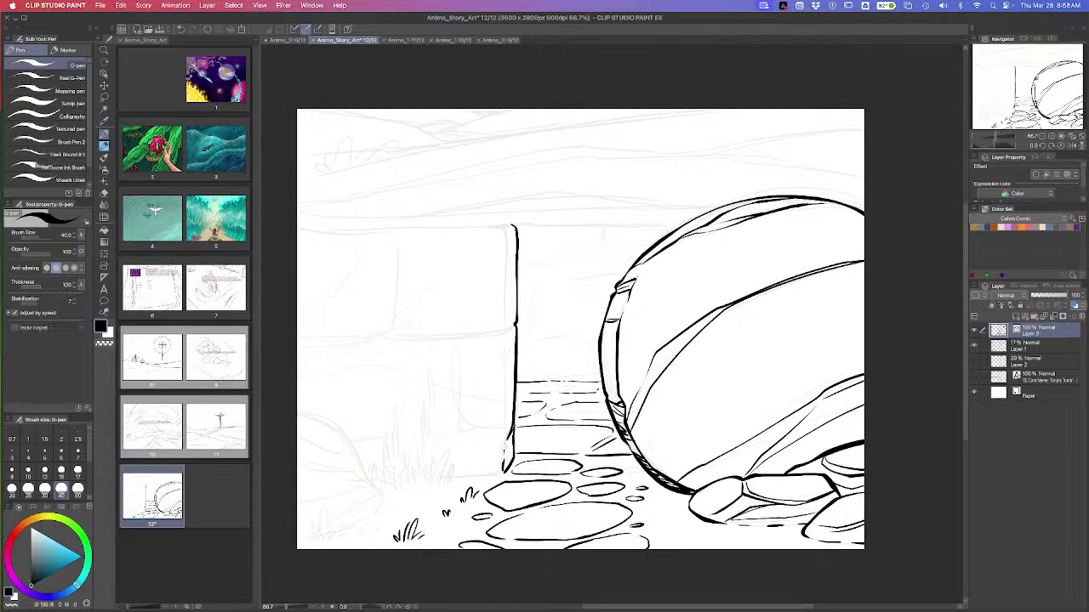
pyautogui.scroll(6, 503, 432)
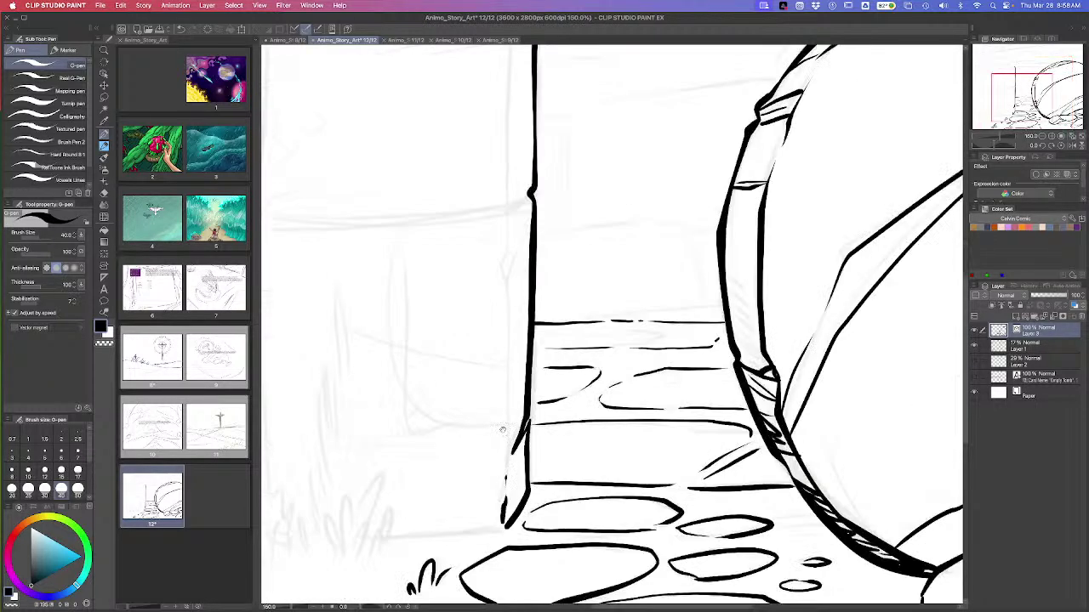
pyautogui.moveTo(524, 452); pyautogui.dragTo(531, 211)
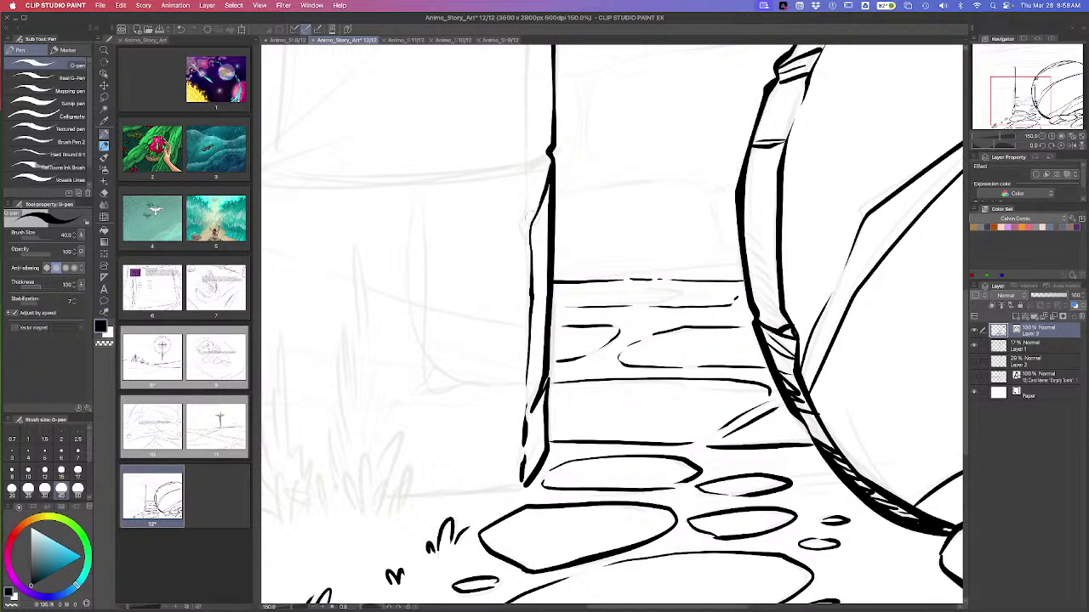
pyautogui.moveTo(526, 250)
pyautogui.mouseDown()
pyautogui.moveTo(521, 219)
pyautogui.moveTo(531, 209)
pyautogui.mouseUp()
pyautogui.moveTo(539, 380); pyautogui.dragTo(529, 405)
pyautogui.moveTo(545, 367)
pyautogui.mouseDown()
pyautogui.moveTo(529, 387)
pyautogui.moveTo(529, 423)
pyautogui.mouseUp()
pyautogui.moveTo(543, 420); pyautogui.dragTo(528, 435)
pyautogui.moveTo(550, 426); pyautogui.dragTo(524, 455)
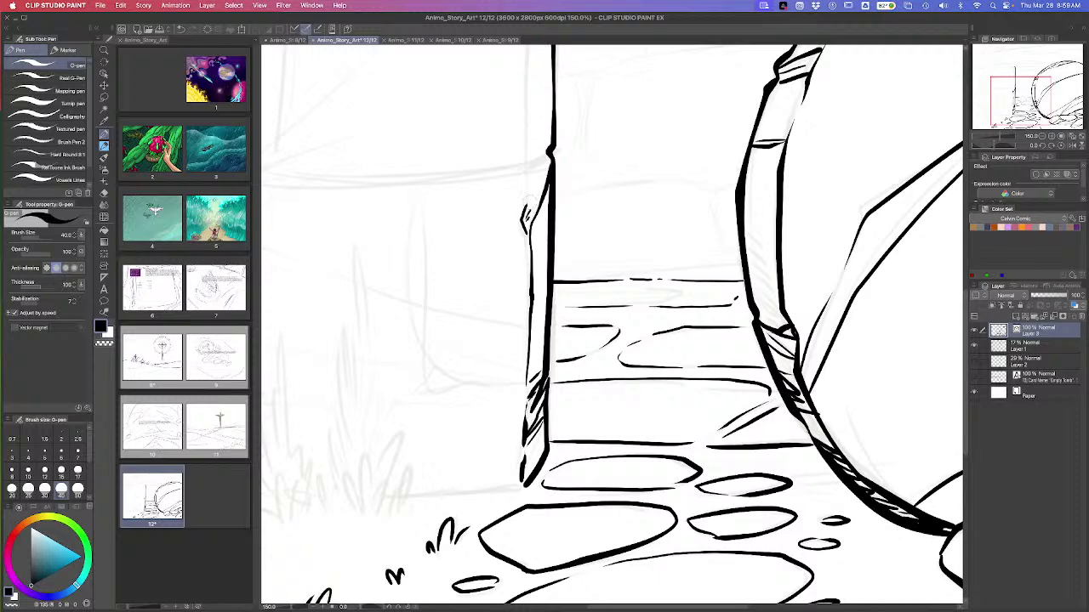
# Reduce the brush size to 30 and ink the upper part of the doorway's side edge with cracks and hatching
pyautogui.press('[')
pyautogui.scroll(5, 562, 259)
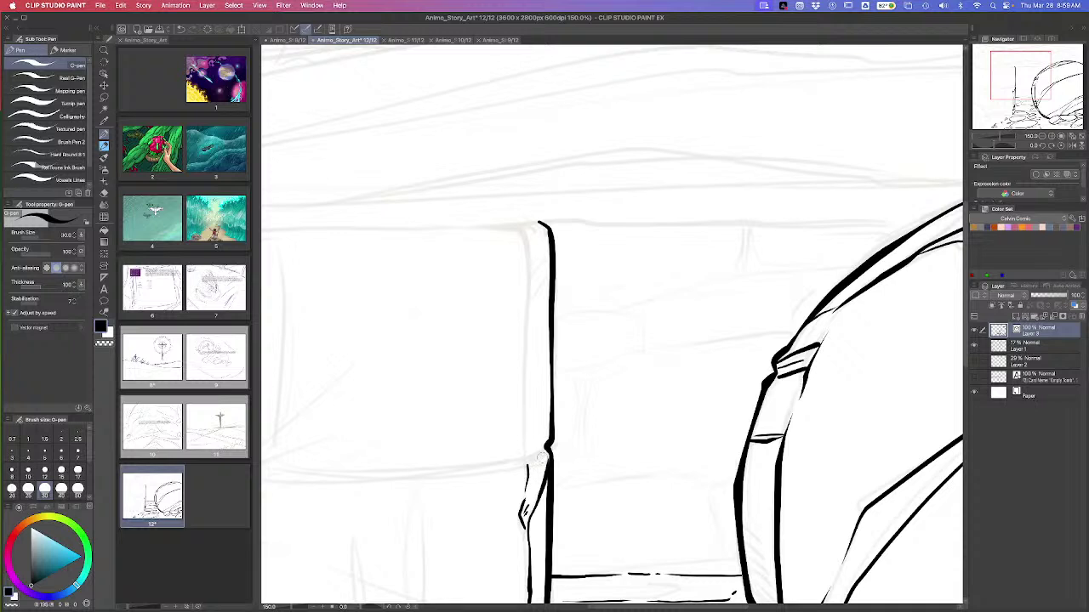
pyautogui.moveTo(552, 444)
pyautogui.mouseDown()
pyautogui.moveTo(522, 466)
pyautogui.moveTo(533, 223)
pyautogui.moveTo(554, 265)
pyautogui.moveTo(530, 277)
pyautogui.moveTo(531, 313)
pyautogui.mouseUp()
pyautogui.moveTo(551, 367); pyautogui.dragTo(534, 399)
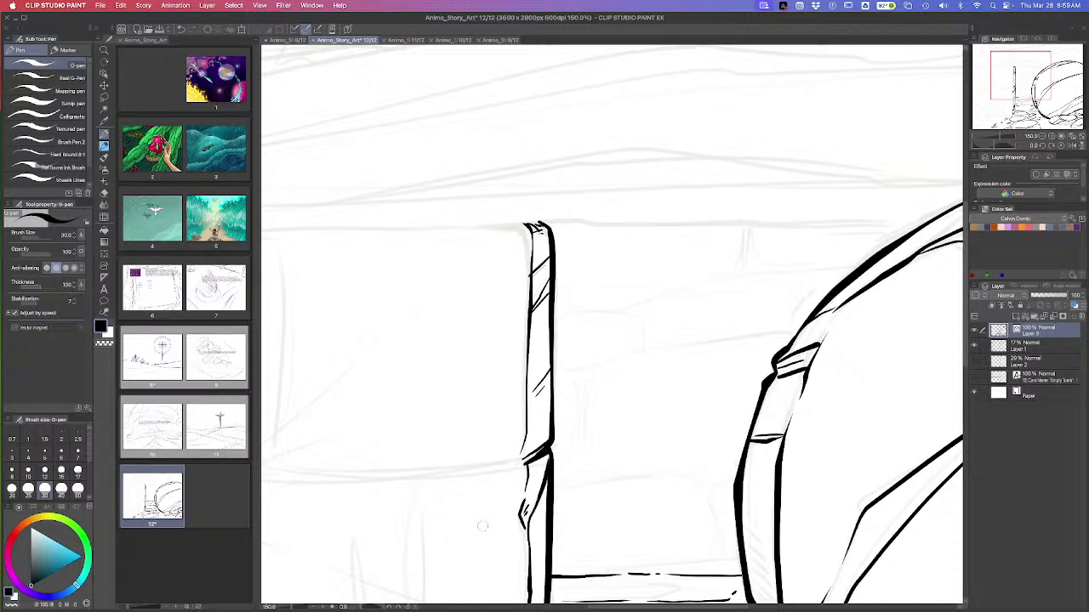
# Ink the horizontal wall line above the doorway, from the canvas's left edge to the boulder
pyautogui.scroll(-2, 483, 526)
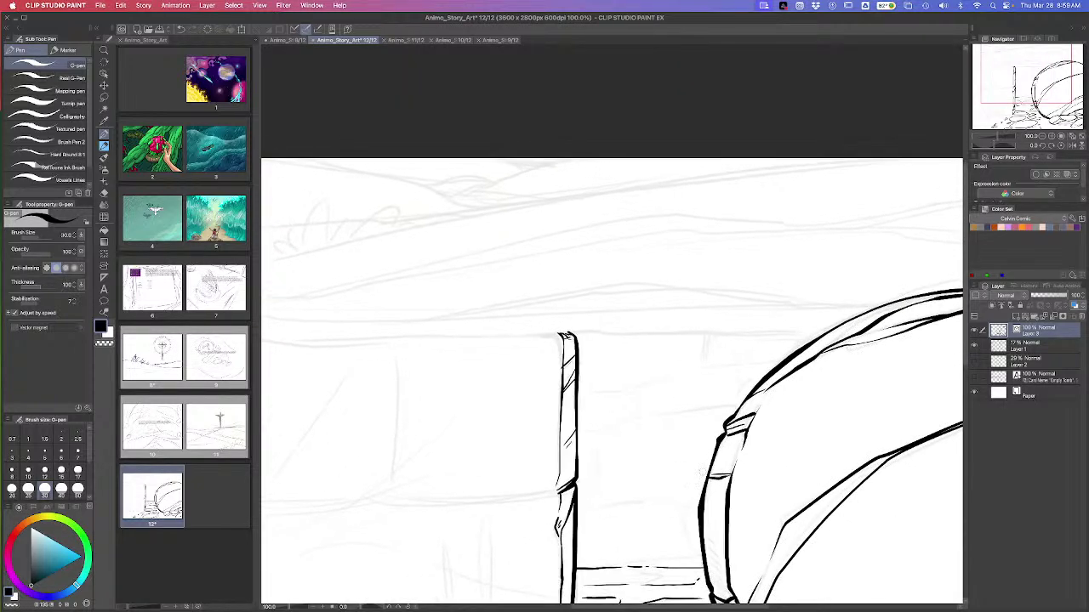
pyautogui.moveTo(344, 338); pyautogui.dragTo(837, 332)
pyautogui.moveTo(601, 451); pyautogui.dragTo(743, 432)
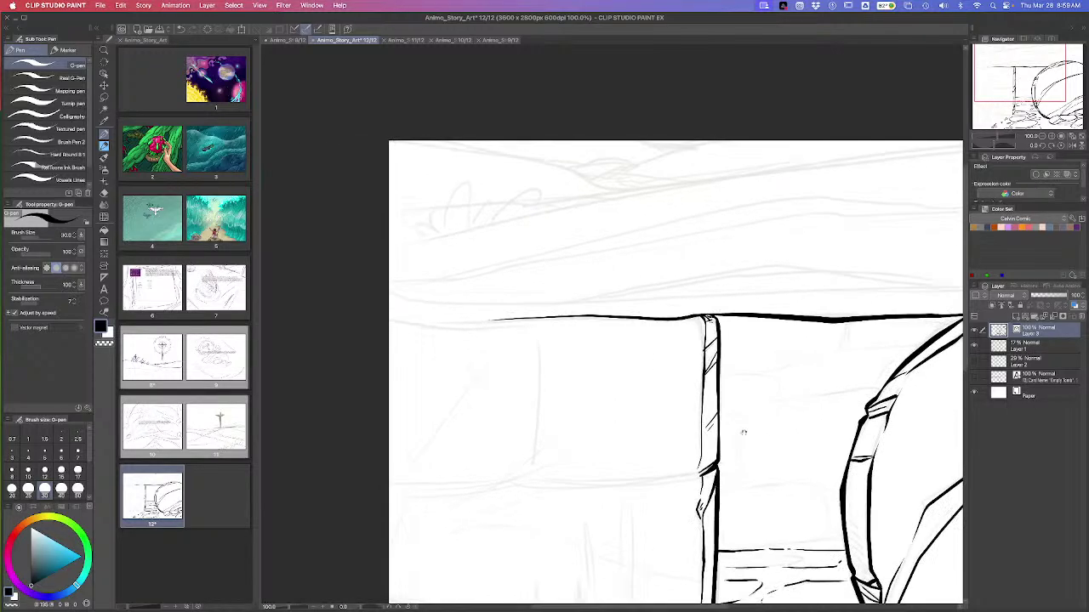
pyautogui.moveTo(568, 412); pyautogui.dragTo(688, 410)
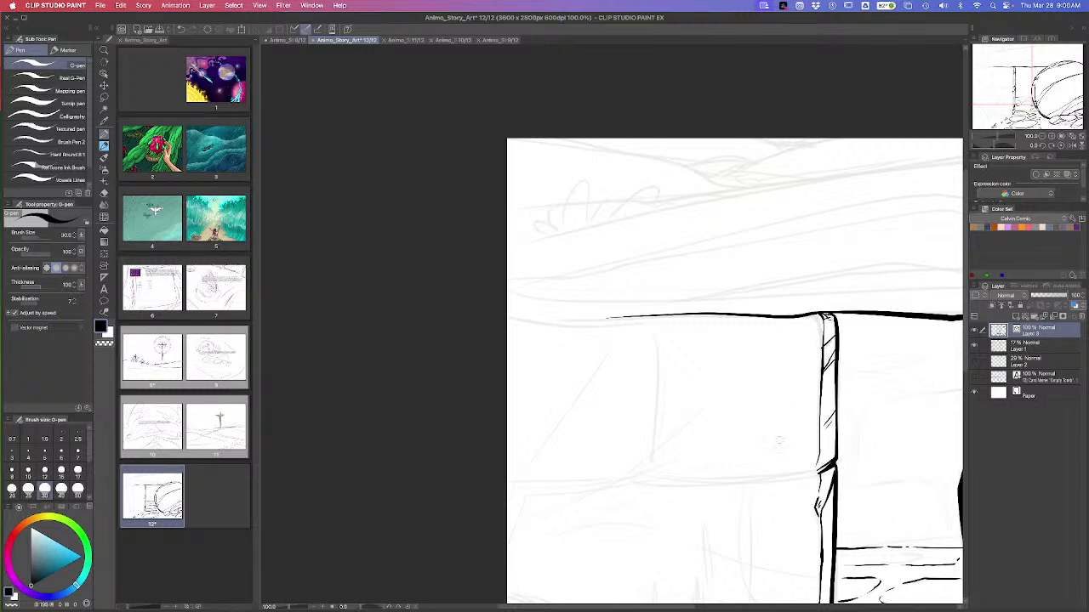
pyautogui.moveTo(807, 531); pyautogui.dragTo(663, 540)
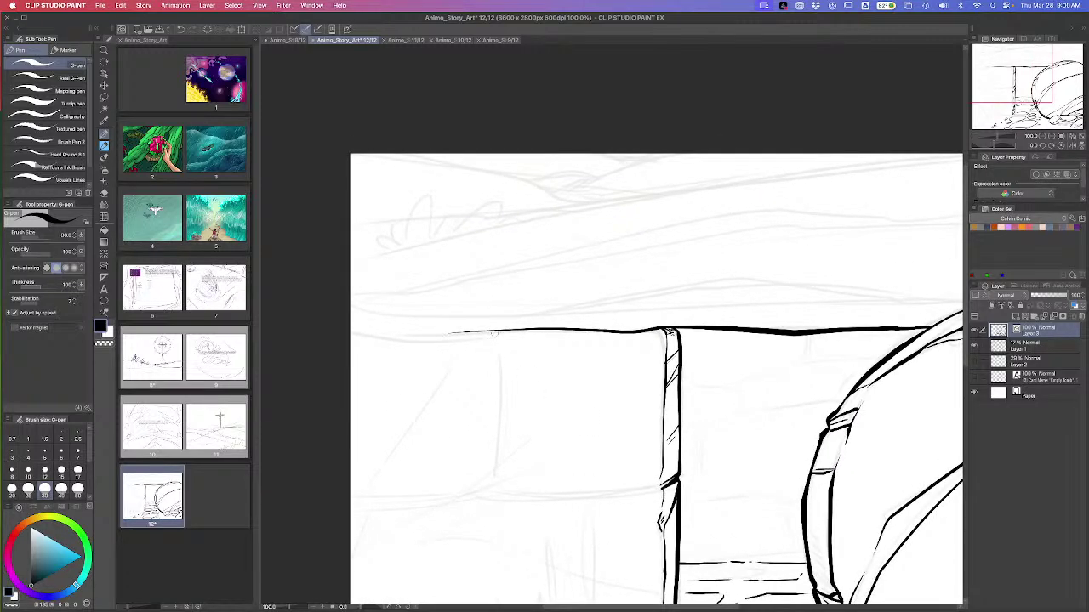
pyautogui.moveTo(499, 331); pyautogui.dragTo(348, 334)
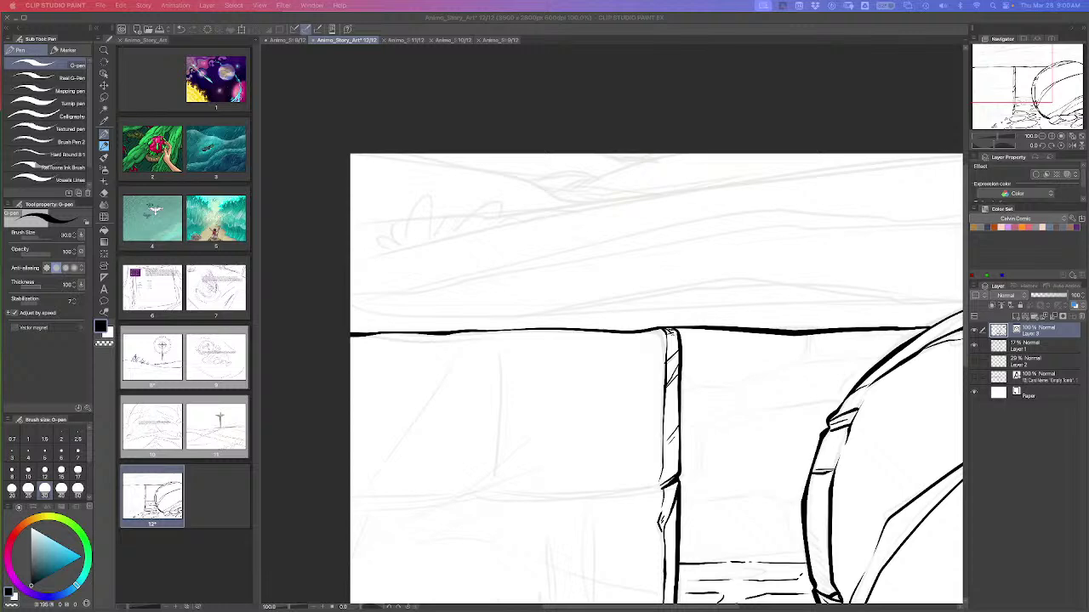
# Ink a second horizontal line just above the wall line, running from the left canvas edge to the boulder
pyautogui.click(656, 216)
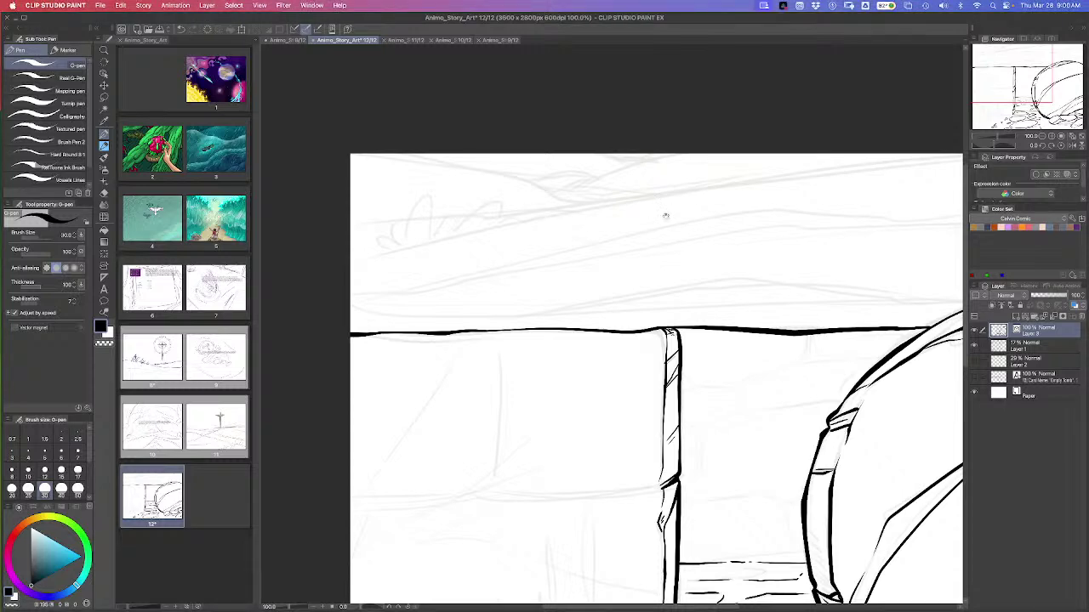
pyautogui.scroll(-3, 665, 216)
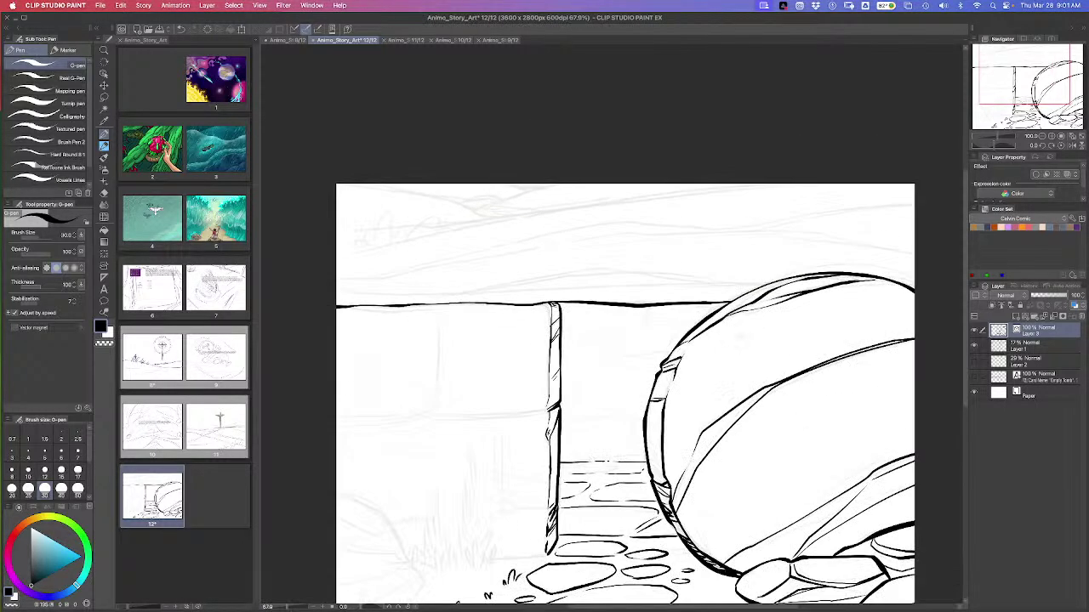
pyautogui.scroll(-2, 736, 377)
pyautogui.hscroll(2, 737, 377)
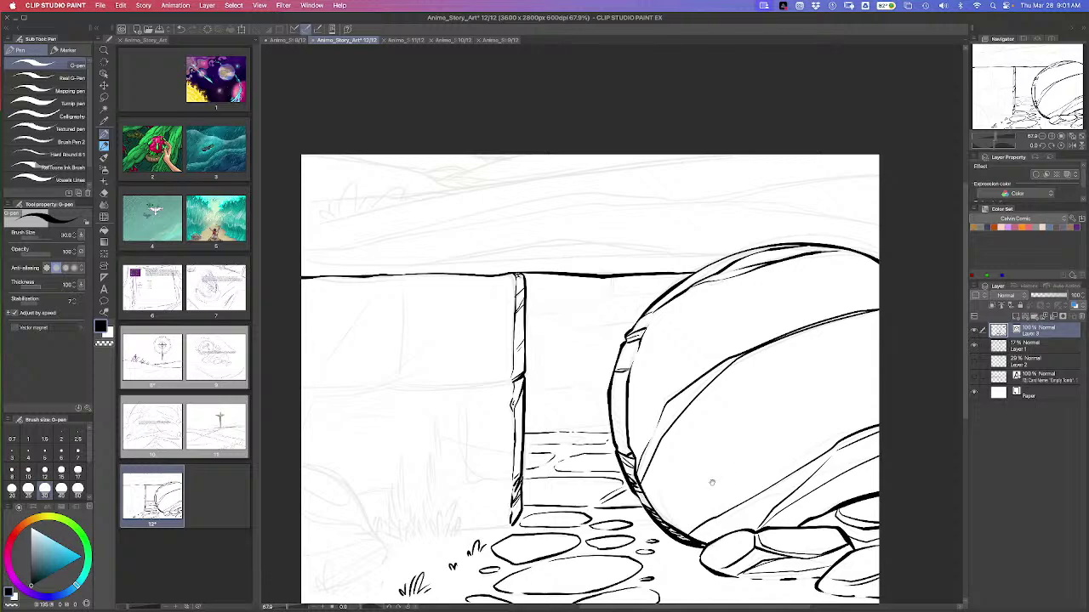
pyautogui.scroll(7, 713, 480)
pyautogui.hscroll(-2, 713, 479)
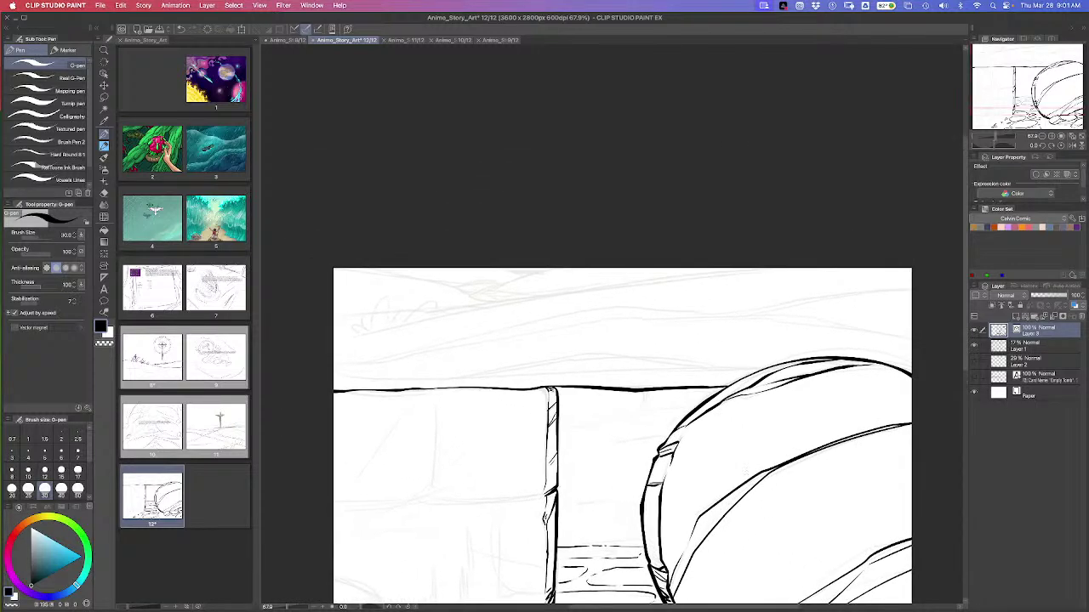
pyautogui.moveTo(333, 375); pyautogui.dragTo(762, 373)
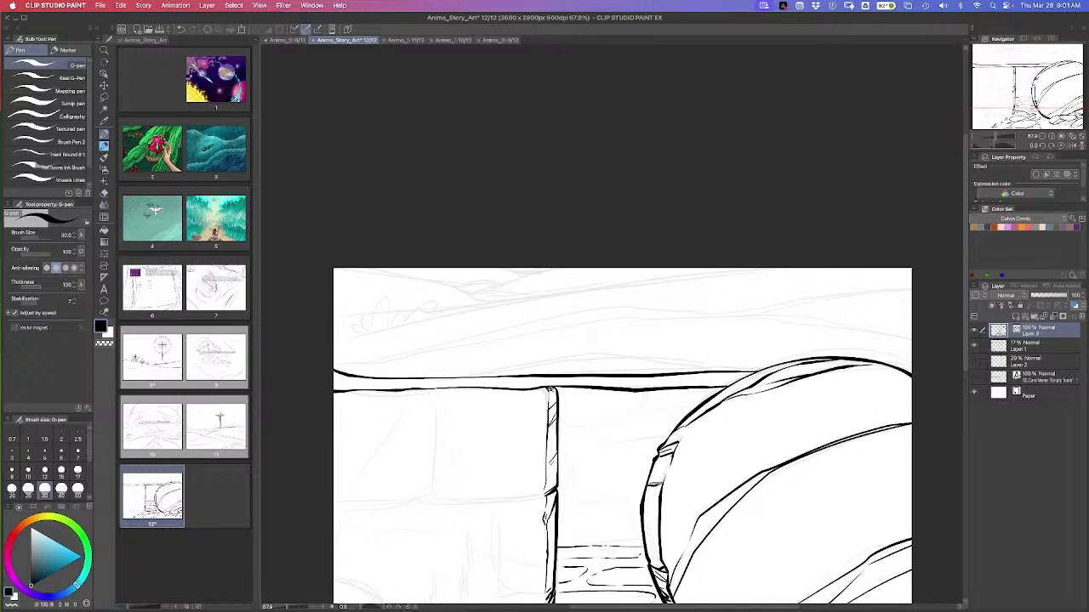
# Ink the long hill contours above the ledge across the full canvas width, with extra crease lines on the right slope
pyautogui.hscroll(8, 757, 413)
pyautogui.scroll(1, 757, 412)
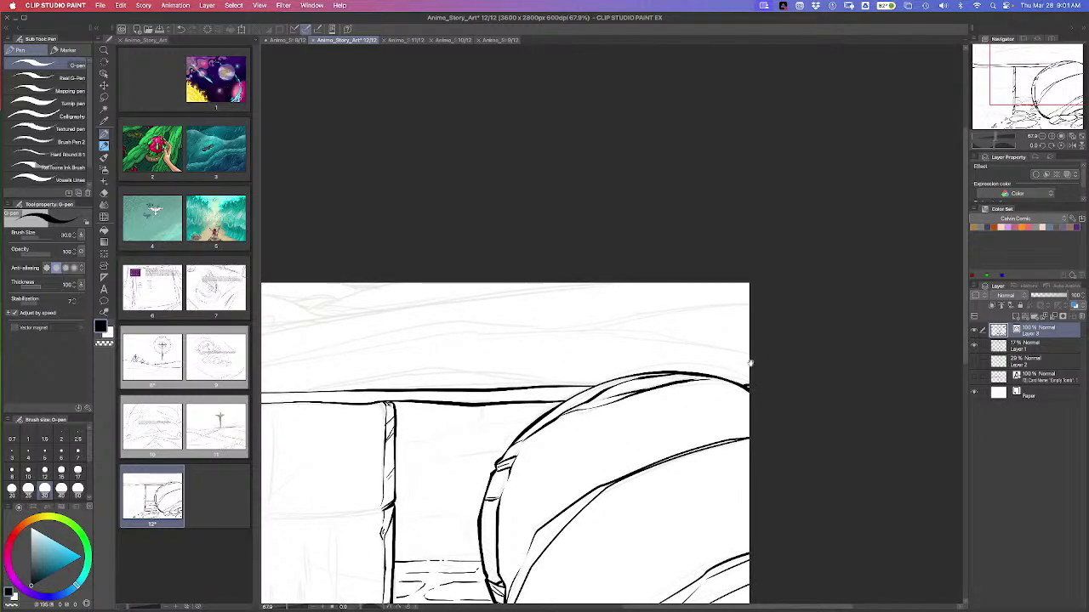
pyautogui.scroll(1, 750, 364)
pyautogui.moveTo(877, 393)
pyautogui.mouseDown()
pyautogui.moveTo(679, 363)
pyautogui.moveTo(580, 367)
pyautogui.moveTo(276, 427)
pyautogui.moveTo(288, 410)
pyautogui.moveTo(586, 356)
pyautogui.moveTo(671, 362)
pyautogui.moveTo(894, 342)
pyautogui.mouseUp()
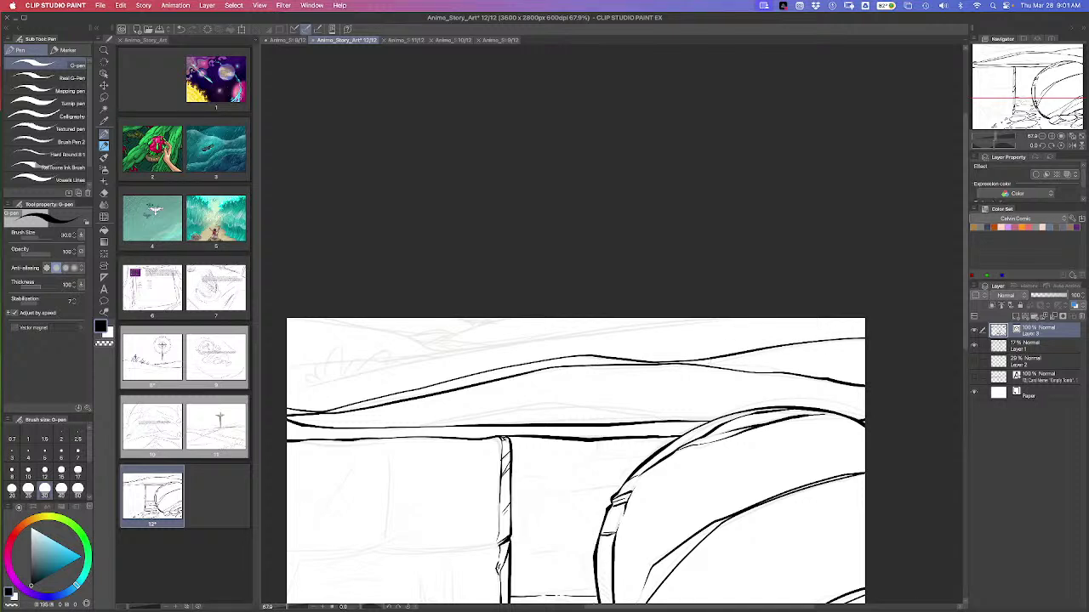
pyautogui.moveTo(704, 364); pyautogui.dragTo(866, 345)
pyautogui.moveTo(735, 365); pyautogui.dragTo(823, 382)
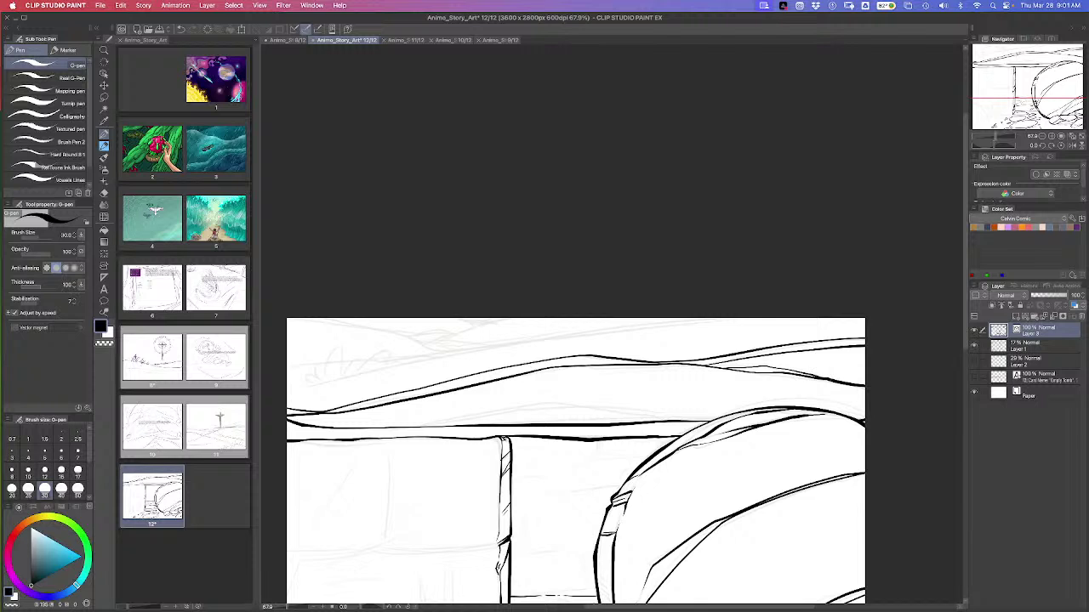
# Ink the low mound on top of the ledge with an inner contour line, ending at the boulder
pyautogui.moveTo(632, 473); pyautogui.dragTo(751, 481)
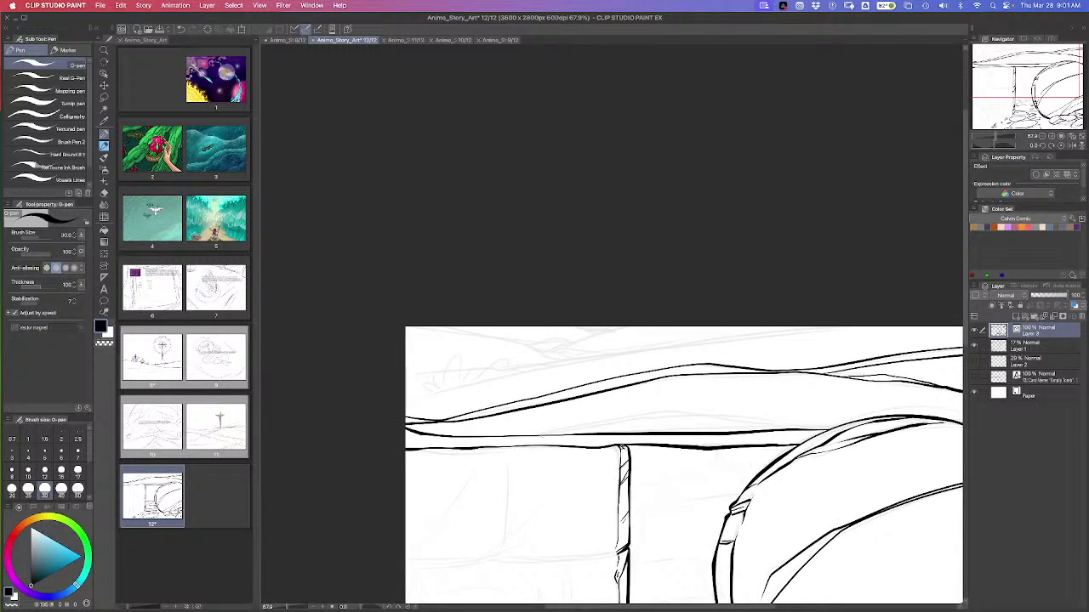
pyautogui.moveTo(535, 434)
pyautogui.mouseDown()
pyautogui.moveTo(635, 420)
pyautogui.moveTo(805, 429)
pyautogui.mouseUp()
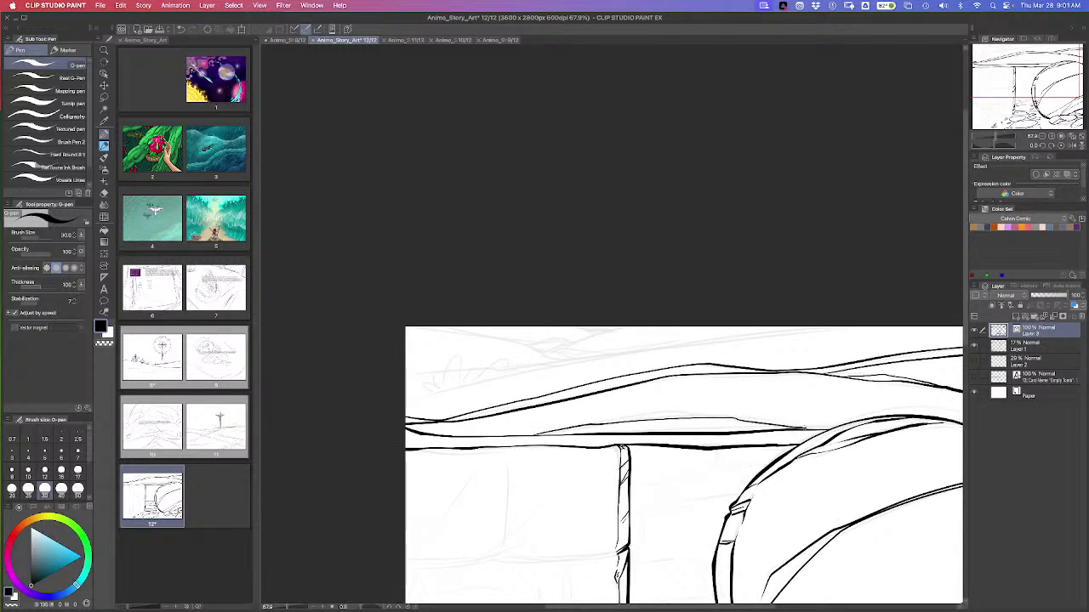
pyautogui.moveTo(724, 417); pyautogui.dragTo(600, 434)
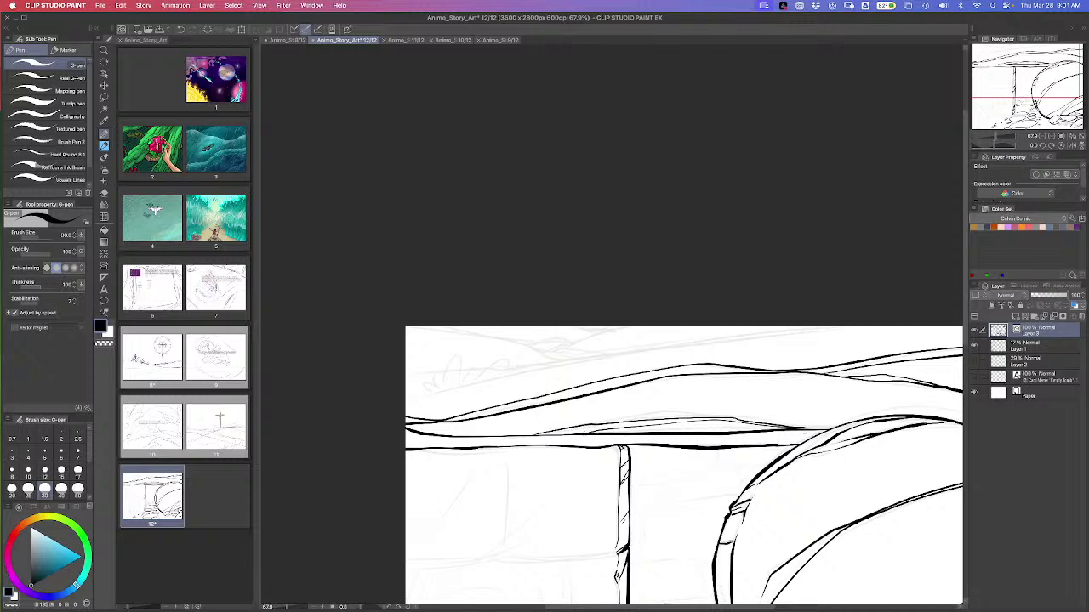
pyautogui.moveTo(803, 428); pyautogui.dragTo(822, 431)
# Ink the upper hill slope rising to the top canvas edge and a clump of grass on its left end
pyautogui.moveTo(700, 474); pyautogui.dragTo(751, 529)
pyautogui.moveTo(455, 457); pyautogui.dragTo(881, 382)
pyautogui.moveTo(490, 445)
pyautogui.mouseDown()
pyautogui.moveTo(471, 451)
pyautogui.moveTo(513, 409)
pyautogui.moveTo(520, 429)
pyautogui.moveTo(558, 410)
pyautogui.mouseUp()
pyautogui.moveTo(545, 430); pyautogui.dragTo(568, 414)
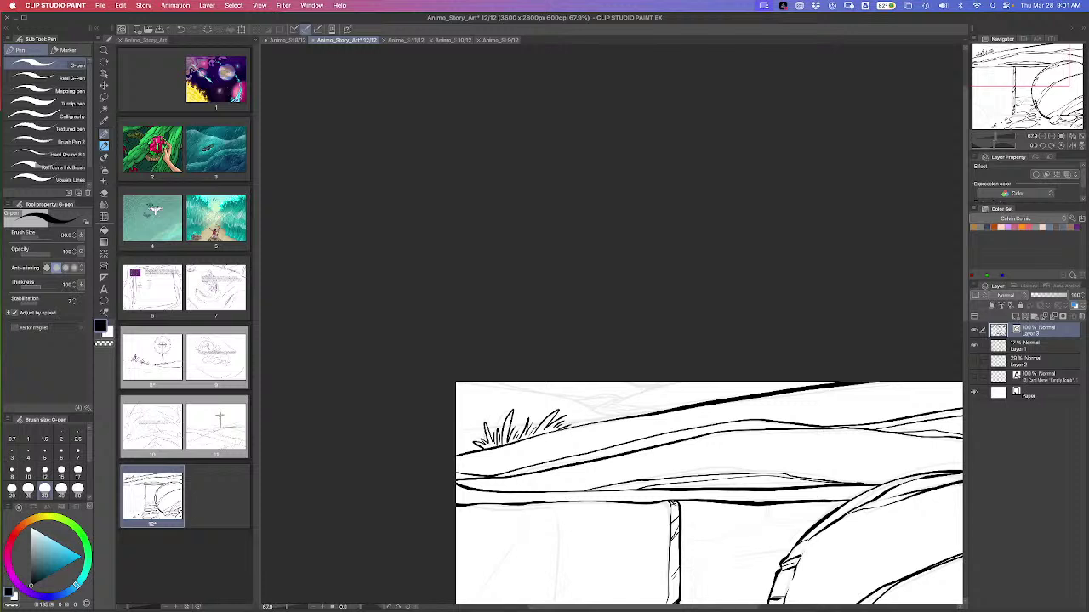
# Ink the distant slope in the upper-left corner and the small rocks beside it at the canvas's top edge
pyautogui.moveTo(668, 438)
pyautogui.mouseDown()
pyautogui.moveTo(646, 444)
pyautogui.moveTo(548, 404)
pyautogui.moveTo(453, 389)
pyautogui.moveTo(477, 390)
pyautogui.mouseUp()
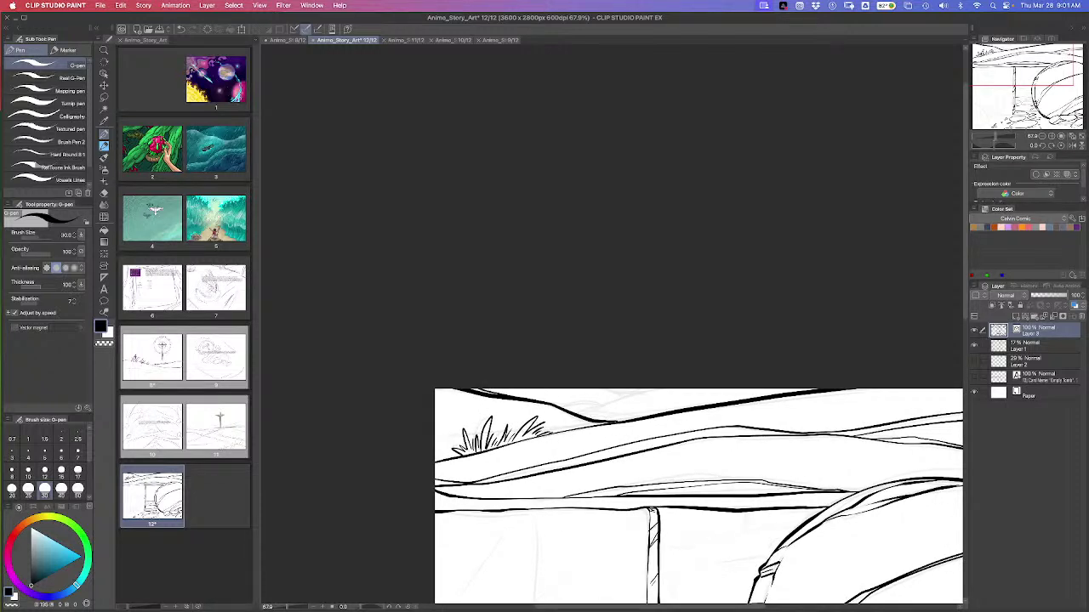
pyautogui.moveTo(577, 415); pyautogui.dragTo(683, 384)
pyautogui.moveTo(616, 401)
pyautogui.mouseDown()
pyautogui.moveTo(554, 411)
pyautogui.moveTo(650, 390)
pyautogui.mouseUp()
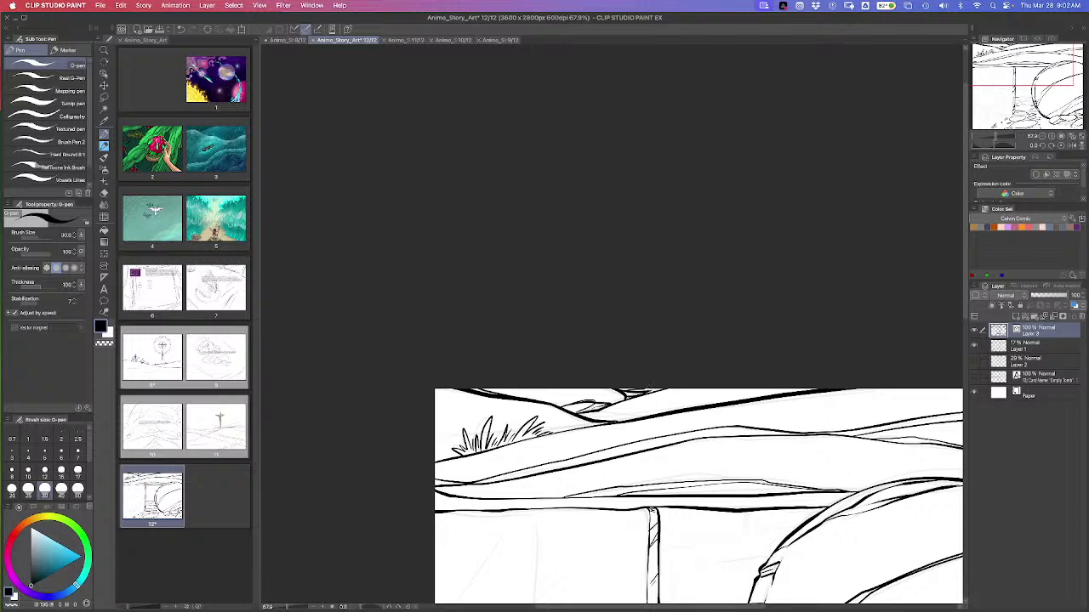
pyautogui.moveTo(802, 501); pyautogui.dragTo(713, 436)
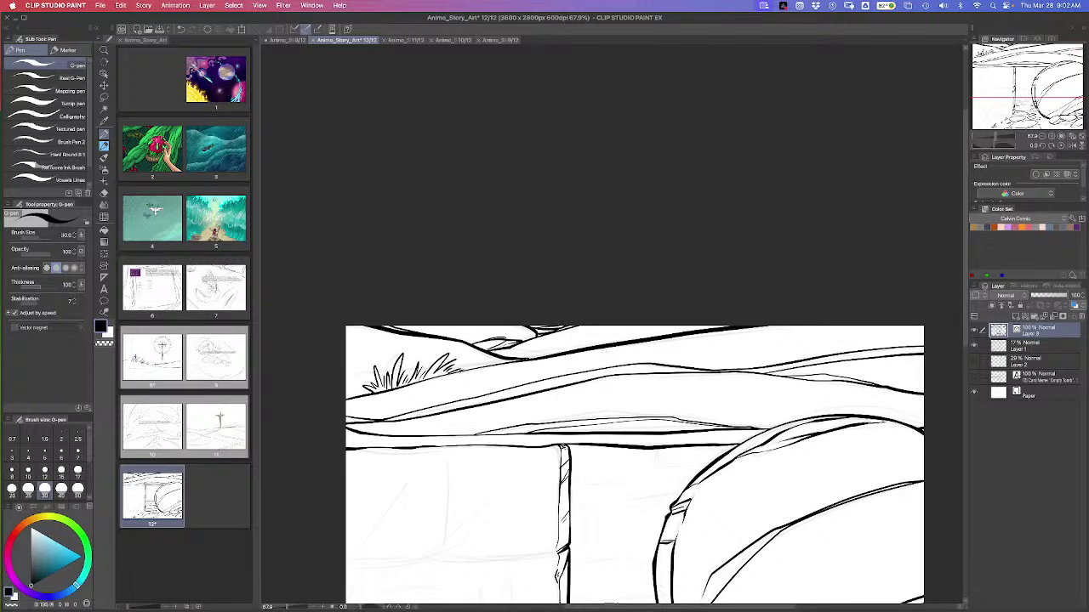
pyautogui.scroll(-5, 651, 543)
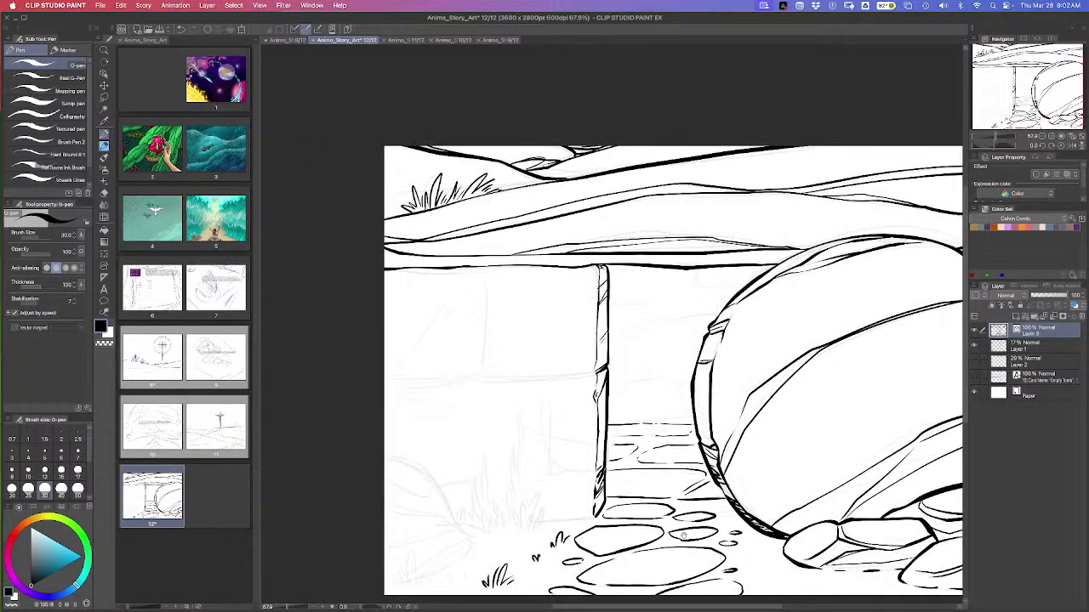
# Ink the block joints on the wall beside the doorway: one vertical seam and a horizontal seam running to the canvas's left edge
pyautogui.scroll(3, 684, 533)
pyautogui.moveTo(652, 428)
pyautogui.mouseDown()
pyautogui.moveTo(532, 433)
pyautogui.moveTo(534, 323)
pyautogui.mouseUp()
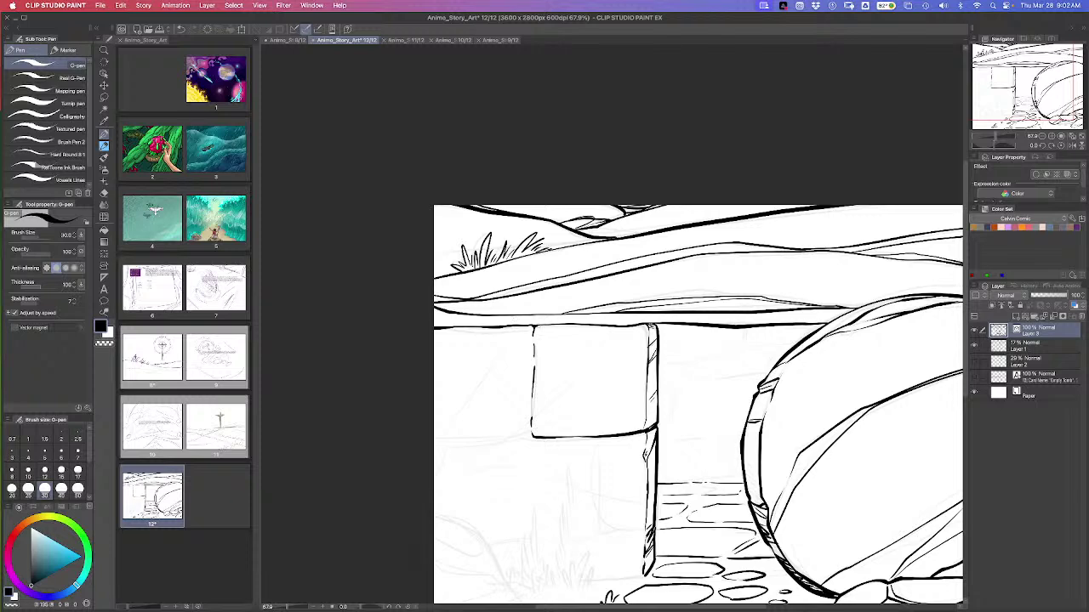
pyautogui.moveTo(534, 435); pyautogui.dragTo(432, 439)
# Ink the rounded rock outline in the lower-left corner of the scene and the grass tufts along its base
pyautogui.scroll(-5, 605, 501)
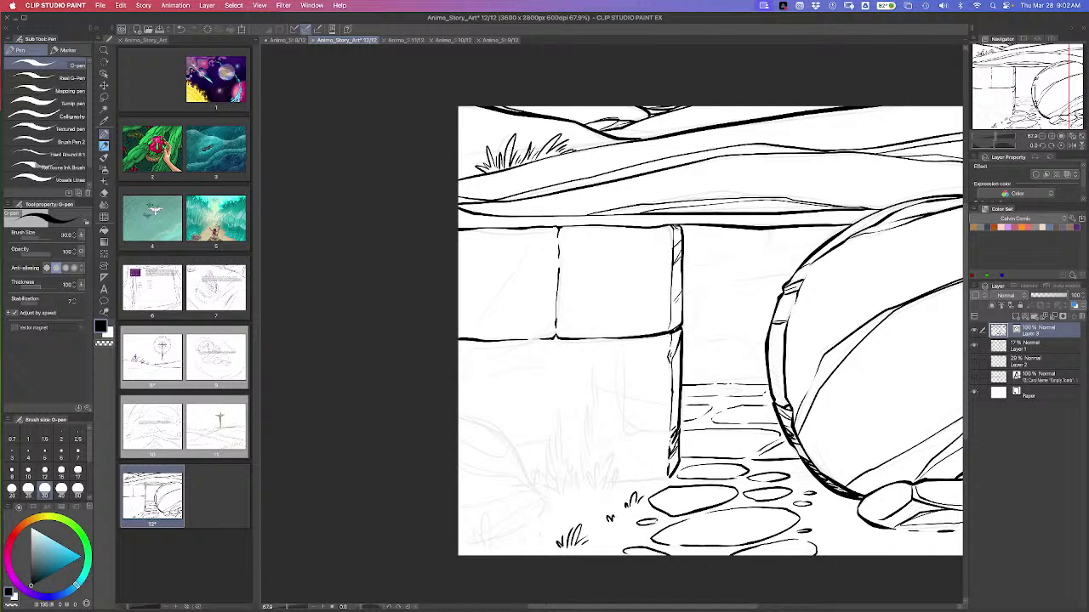
pyautogui.moveTo(458, 412)
pyautogui.mouseDown()
pyautogui.moveTo(507, 441)
pyautogui.moveTo(549, 509)
pyautogui.moveTo(559, 490)
pyautogui.moveTo(548, 507)
pyautogui.moveTo(527, 493)
pyautogui.mouseUp()
pyautogui.moveTo(527, 524)
pyautogui.mouseDown()
pyautogui.moveTo(523, 513)
pyautogui.moveTo(549, 525)
pyautogui.moveTo(510, 527)
pyautogui.mouseUp()
pyautogui.moveTo(515, 541)
pyautogui.mouseDown()
pyautogui.moveTo(506, 533)
pyautogui.moveTo(530, 536)
pyautogui.moveTo(467, 534)
pyautogui.mouseUp()
pyautogui.moveTo(474, 544)
pyautogui.mouseDown()
pyautogui.moveTo(470, 534)
pyautogui.moveTo(486, 535)
pyautogui.mouseUp()
pyautogui.moveTo(479, 548)
pyautogui.mouseDown()
pyautogui.moveTo(477, 521)
pyautogui.moveTo(485, 528)
pyautogui.moveTo(460, 540)
pyautogui.mouseUp()
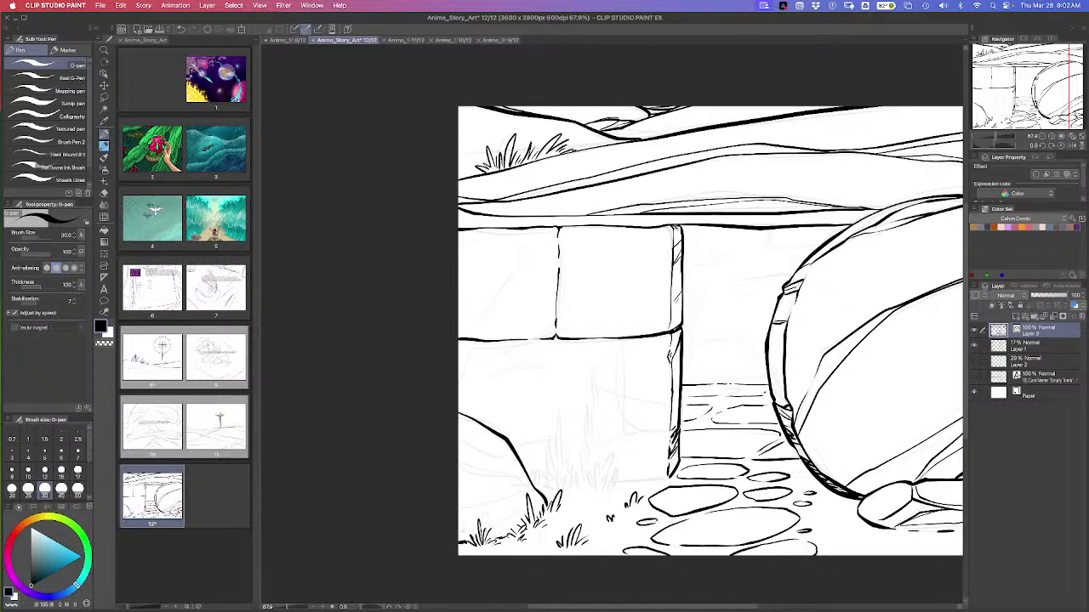
# Ink two tall, leafy plant spikes in front of the wall, just beside the lower-left rock
pyautogui.moveTo(534, 486); pyautogui.dragTo(531, 473)
pyautogui.moveTo(537, 483)
pyautogui.mouseDown()
pyautogui.moveTo(539, 470)
pyautogui.moveTo(549, 474)
pyautogui.moveTo(563, 398)
pyautogui.moveTo(559, 486)
pyautogui.moveTo(565, 460)
pyautogui.moveTo(577, 490)
pyautogui.moveTo(570, 499)
pyautogui.moveTo(585, 473)
pyautogui.moveTo(601, 361)
pyautogui.moveTo(598, 394)
pyautogui.mouseUp()
pyautogui.moveTo(600, 395); pyautogui.dragTo(597, 415)
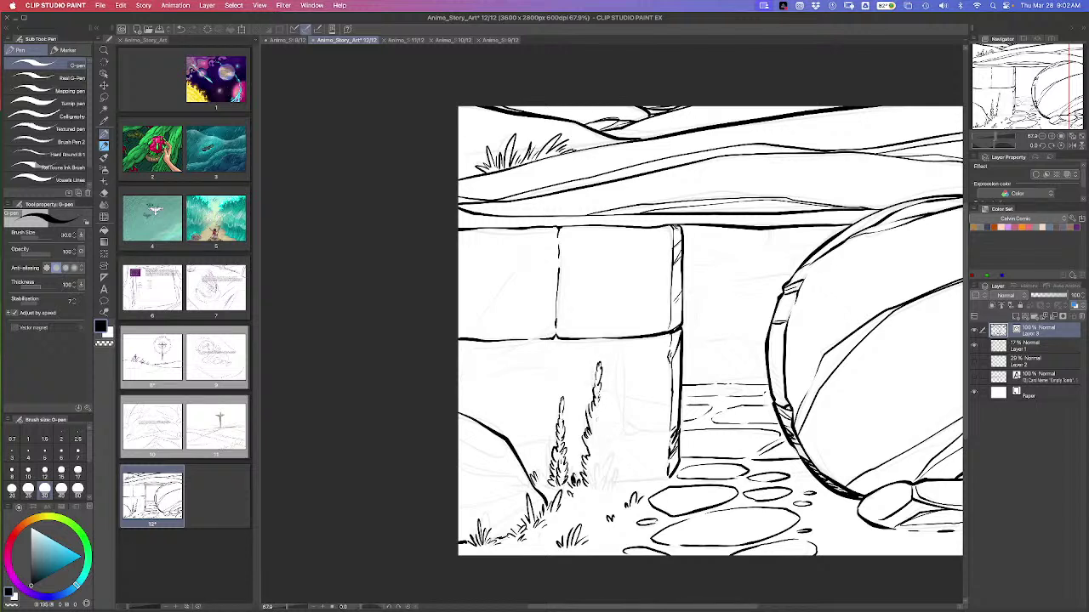
pyautogui.moveTo(589, 488); pyautogui.dragTo(600, 464)
pyautogui.moveTo(604, 489); pyautogui.dragTo(606, 461)
pyautogui.moveTo(604, 473); pyautogui.dragTo(605, 454)
pyautogui.moveTo(600, 465)
pyautogui.mouseDown()
pyautogui.moveTo(604, 429)
pyautogui.moveTo(593, 466)
pyautogui.moveTo(598, 458)
pyautogui.mouseUp()
pyautogui.moveTo(593, 465); pyautogui.dragTo(596, 441)
pyautogui.moveTo(592, 446)
pyautogui.mouseDown()
pyautogui.moveTo(601, 398)
pyautogui.moveTo(597, 410)
pyautogui.mouseUp()
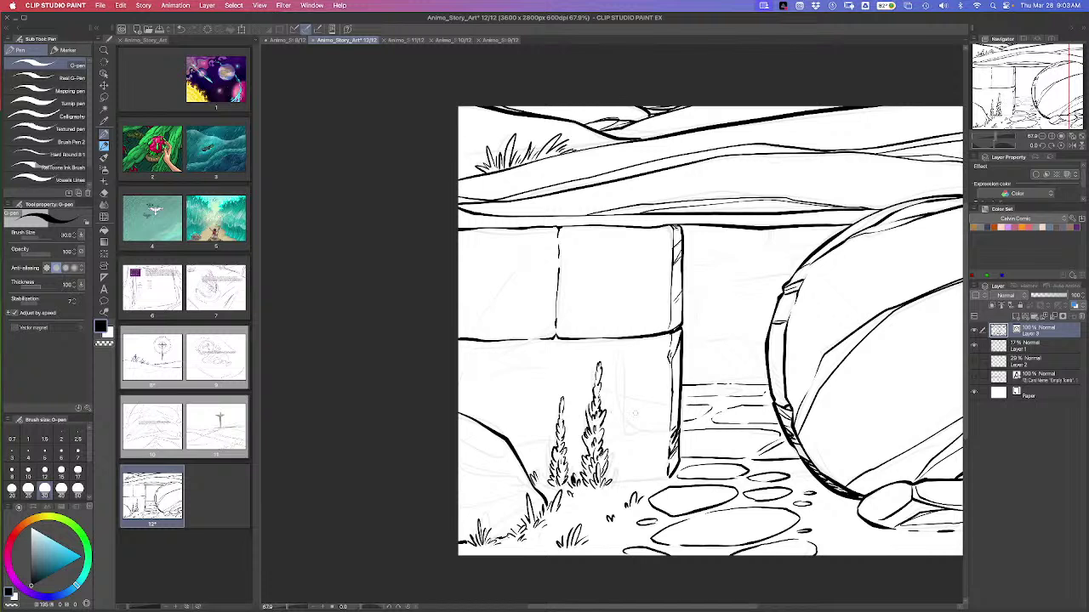
# Ink a third, smaller plant near the doorway and the ground line with grass along the wall's base
pyautogui.moveTo(621, 485)
pyautogui.mouseDown()
pyautogui.moveTo(635, 440)
pyautogui.moveTo(636, 454)
pyautogui.mouseUp()
pyautogui.moveTo(630, 475); pyautogui.dragTo(635, 466)
pyautogui.moveTo(628, 479)
pyautogui.mouseDown()
pyautogui.moveTo(636, 468)
pyautogui.moveTo(631, 481)
pyautogui.mouseUp()
pyautogui.moveTo(619, 488)
pyautogui.mouseDown()
pyautogui.moveTo(633, 473)
pyautogui.moveTo(627, 484)
pyautogui.mouseUp()
pyautogui.moveTo(612, 495)
pyautogui.mouseDown()
pyautogui.moveTo(617, 481)
pyautogui.moveTo(604, 493)
pyautogui.moveTo(672, 480)
pyautogui.mouseUp()
pyautogui.moveTo(538, 484); pyautogui.dragTo(549, 476)
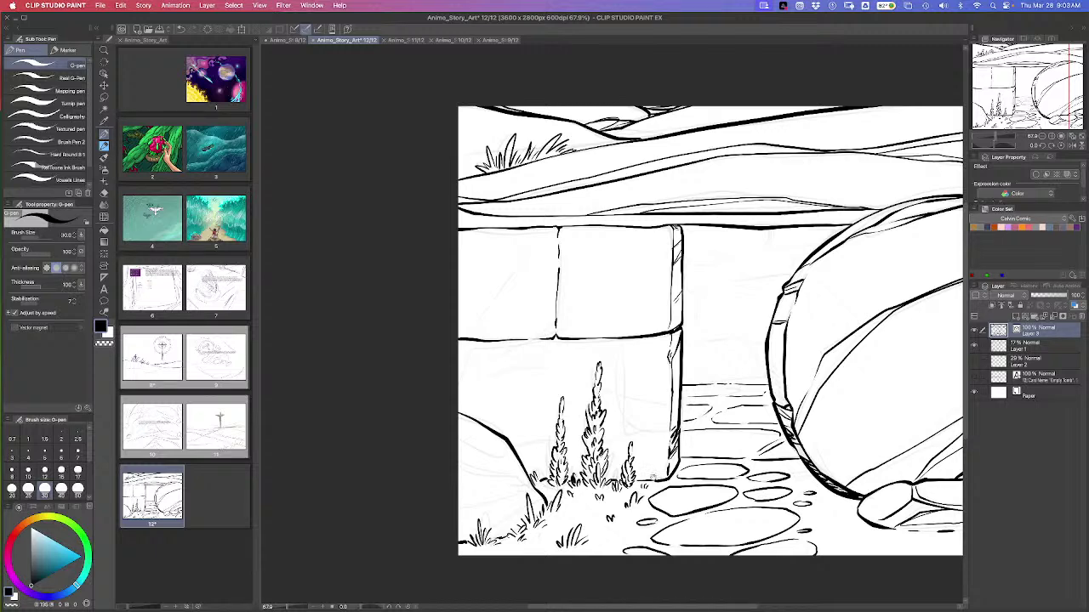
# Ink inner crease lines on the lower-left rock to define its faces
pyautogui.moveTo(710, 340)
pyautogui.mouseDown()
pyautogui.moveTo(680, 368)
pyautogui.moveTo(782, 369)
pyautogui.mouseUp()
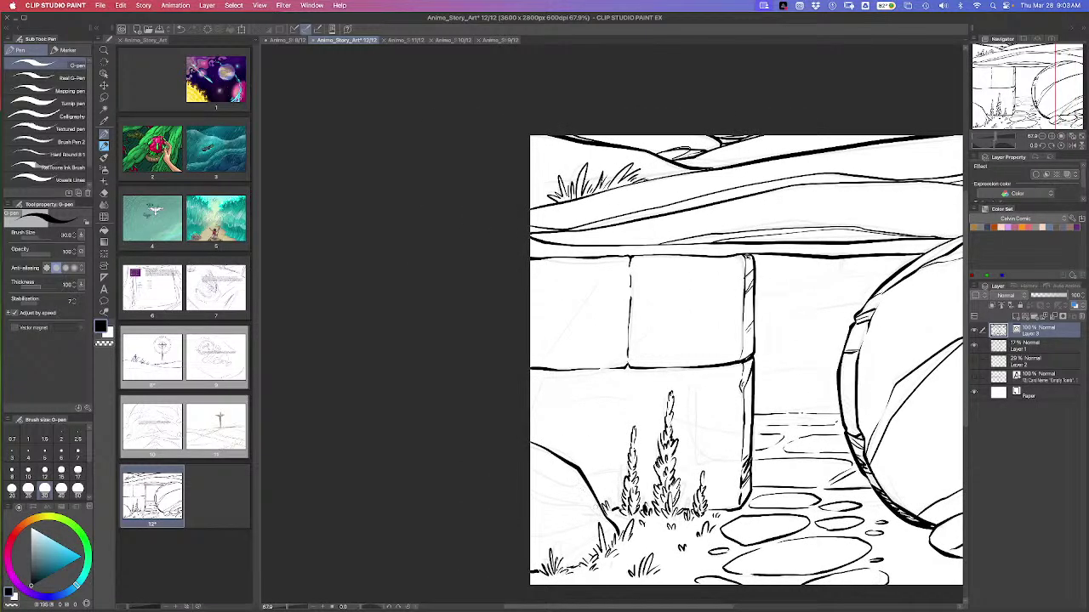
pyautogui.moveTo(567, 472)
pyautogui.mouseDown()
pyautogui.moveTo(580, 485)
pyautogui.moveTo(529, 491)
pyautogui.moveTo(592, 479)
pyautogui.mouseUp()
pyautogui.moveTo(611, 516)
pyautogui.mouseDown()
pyautogui.moveTo(530, 533)
pyautogui.moveTo(604, 506)
pyautogui.mouseUp()
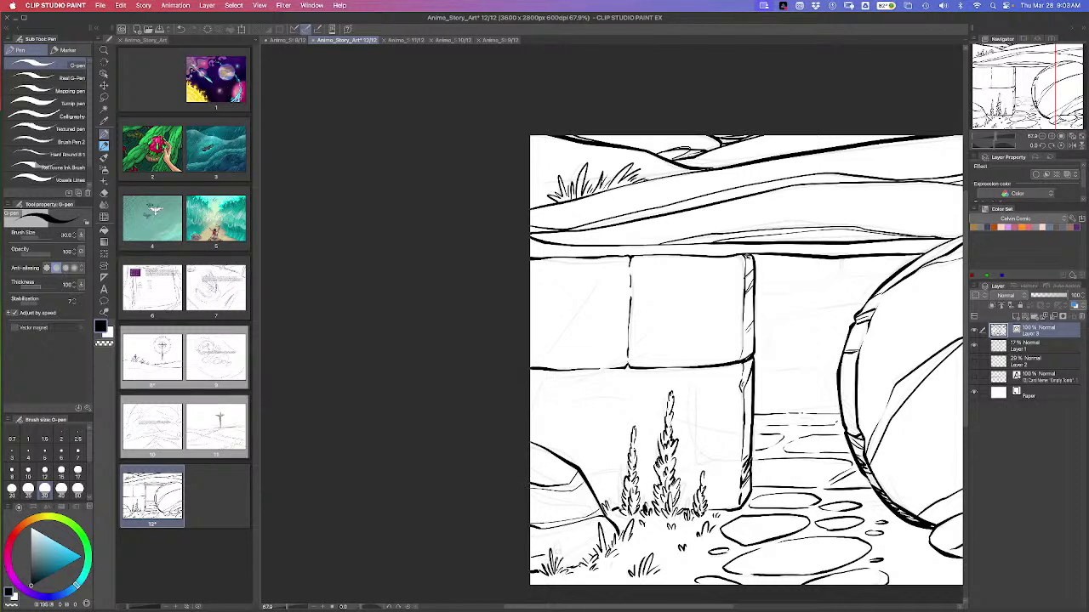
pyautogui.moveTo(554, 553); pyautogui.dragTo(615, 529)
# Ink curved surface contours across the lower wall block behind the plants
pyautogui.moveTo(714, 513); pyautogui.dragTo(681, 549)
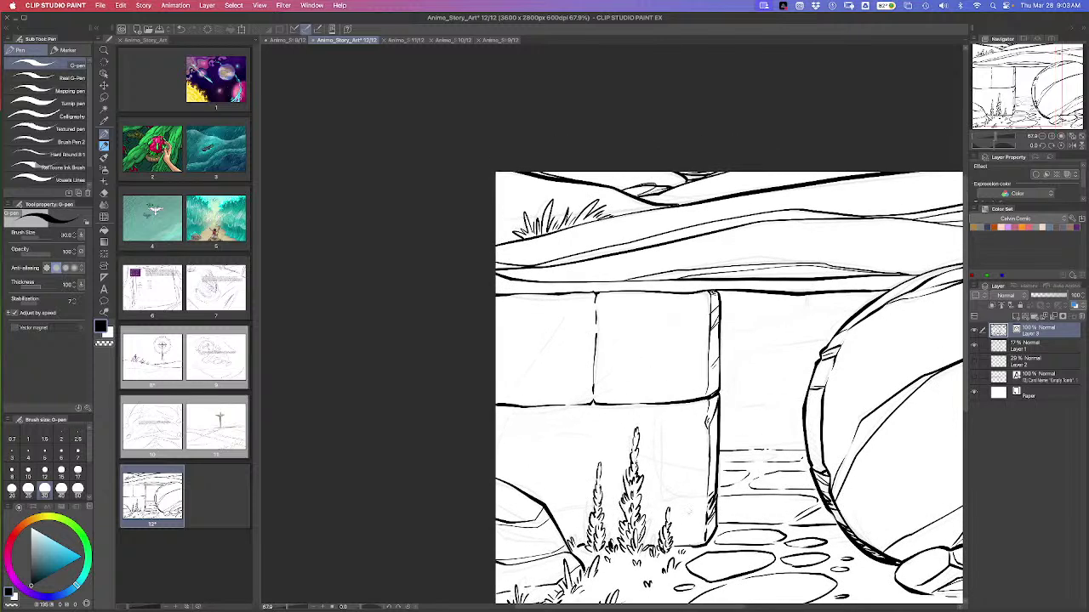
pyautogui.moveTo(496, 439)
pyautogui.mouseDown()
pyautogui.moveTo(556, 412)
pyautogui.moveTo(652, 408)
pyautogui.mouseUp()
pyautogui.moveTo(711, 498)
pyautogui.mouseDown()
pyautogui.moveTo(673, 496)
pyautogui.moveTo(640, 459)
pyautogui.moveTo(591, 438)
pyautogui.moveTo(514, 442)
pyautogui.moveTo(495, 455)
pyautogui.moveTo(586, 442)
pyautogui.mouseUp()
pyautogui.moveTo(636, 470); pyautogui.dragTo(719, 528)
pyautogui.moveTo(555, 509); pyautogui.dragTo(662, 506)
# Ink curved crease lines on the two upper wall blocks, on both sides of the vertical seam
pyautogui.scroll(3, 727, 383)
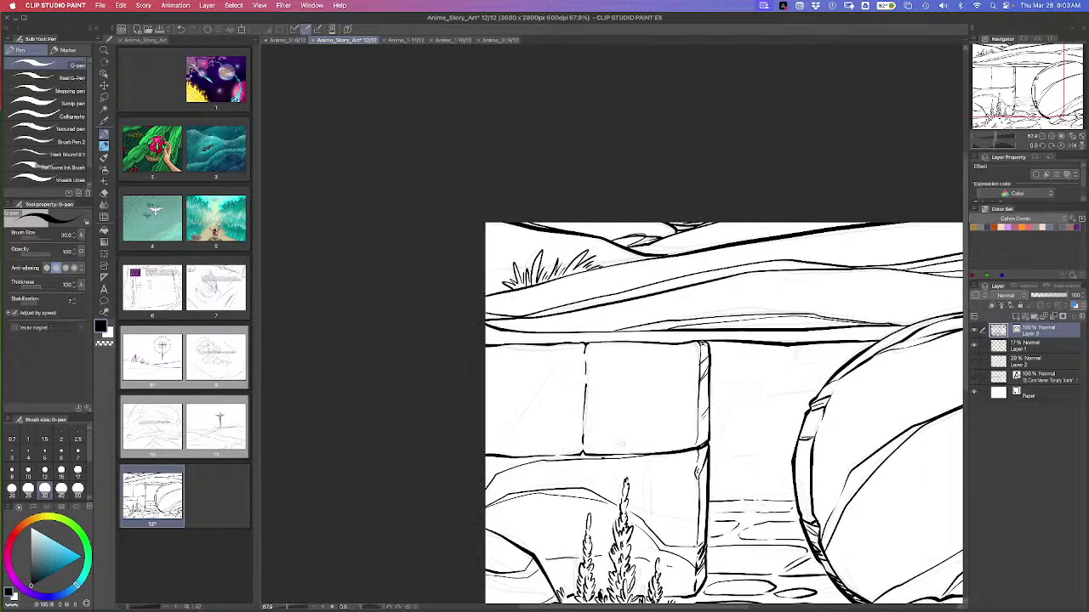
pyautogui.moveTo(494, 449)
pyautogui.mouseDown()
pyautogui.moveTo(560, 354)
pyautogui.moveTo(583, 346)
pyautogui.moveTo(514, 453)
pyautogui.mouseUp()
pyautogui.moveTo(595, 453); pyautogui.dragTo(699, 414)
pyautogui.moveTo(694, 422); pyautogui.dragTo(647, 454)
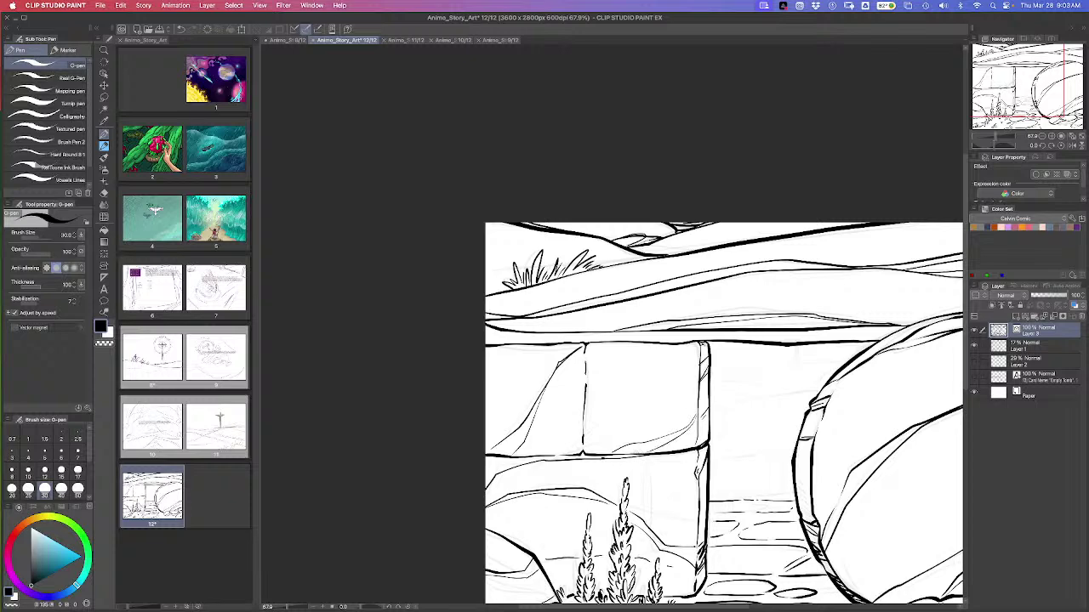
pyautogui.moveTo(590, 393)
pyautogui.mouseDown()
pyautogui.moveTo(618, 350)
pyautogui.moveTo(584, 426)
pyautogui.mouseUp()
# Ink thin stone joints on the tomb's back wall, between the doorway edge and the round stone
pyautogui.moveTo(773, 480); pyautogui.dragTo(637, 498)
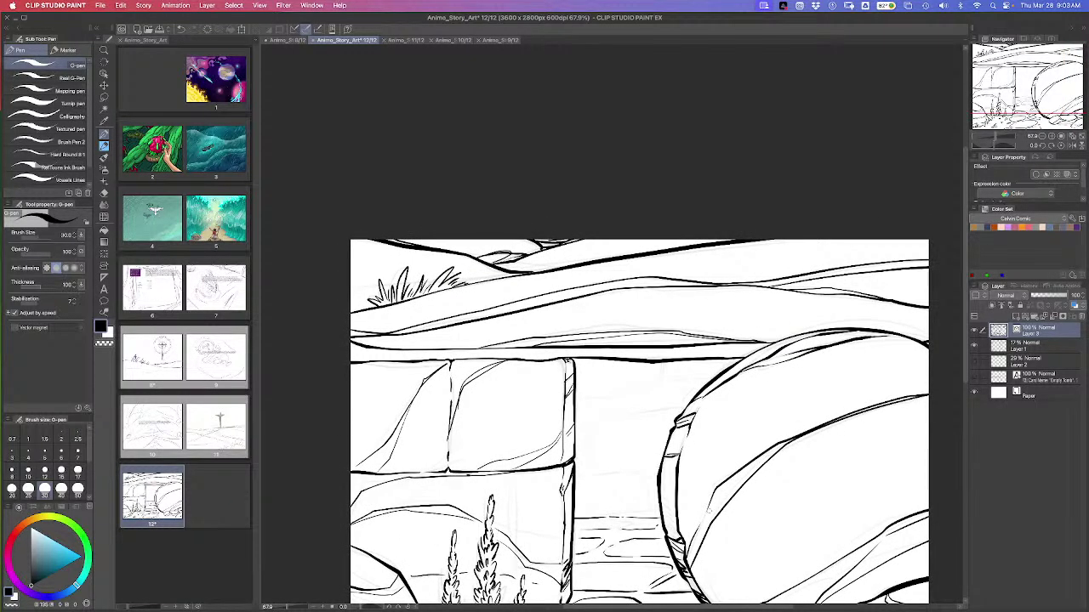
pyautogui.moveTo(776, 542)
pyautogui.mouseDown()
pyautogui.moveTo(790, 404)
pyautogui.moveTo(713, 462)
pyautogui.mouseUp()
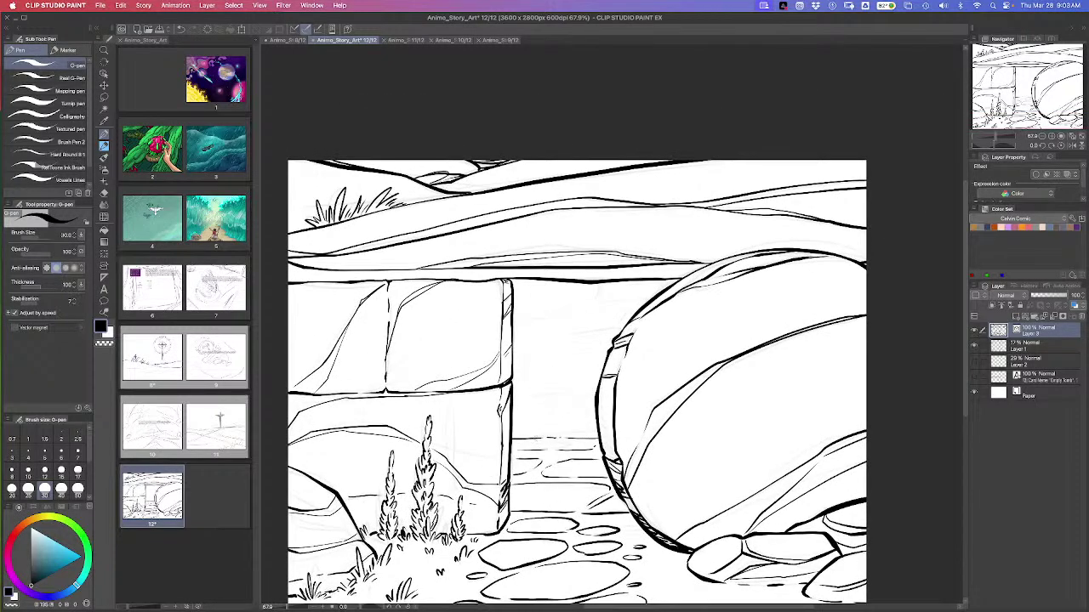
pyautogui.moveTo(510, 435)
pyautogui.mouseDown()
pyautogui.moveTo(594, 435)
pyautogui.moveTo(580, 396)
pyautogui.moveTo(512, 393)
pyautogui.moveTo(525, 376)
pyautogui.moveTo(519, 346)
pyautogui.moveTo(536, 387)
pyautogui.moveTo(597, 389)
pyautogui.mouseUp()
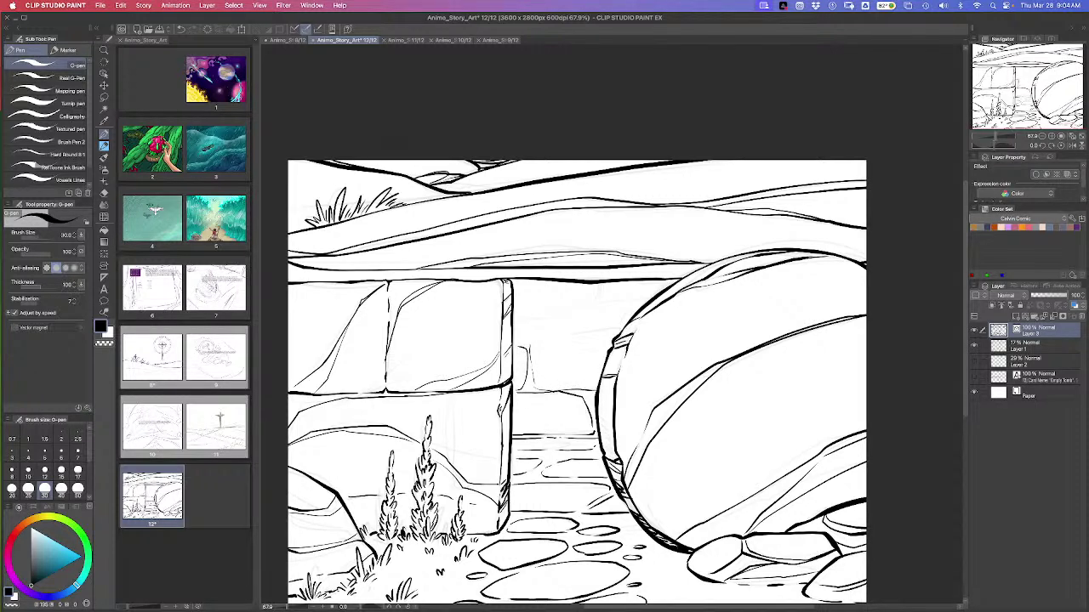
pyautogui.moveTo(532, 345); pyautogui.dragTo(616, 329)
pyautogui.moveTo(549, 337)
pyautogui.mouseDown()
pyautogui.moveTo(515, 344)
pyautogui.moveTo(558, 328)
pyautogui.moveTo(513, 312)
pyautogui.moveTo(560, 321)
pyautogui.moveTo(583, 304)
pyautogui.moveTo(651, 294)
pyautogui.moveTo(518, 312)
pyautogui.mouseUp()
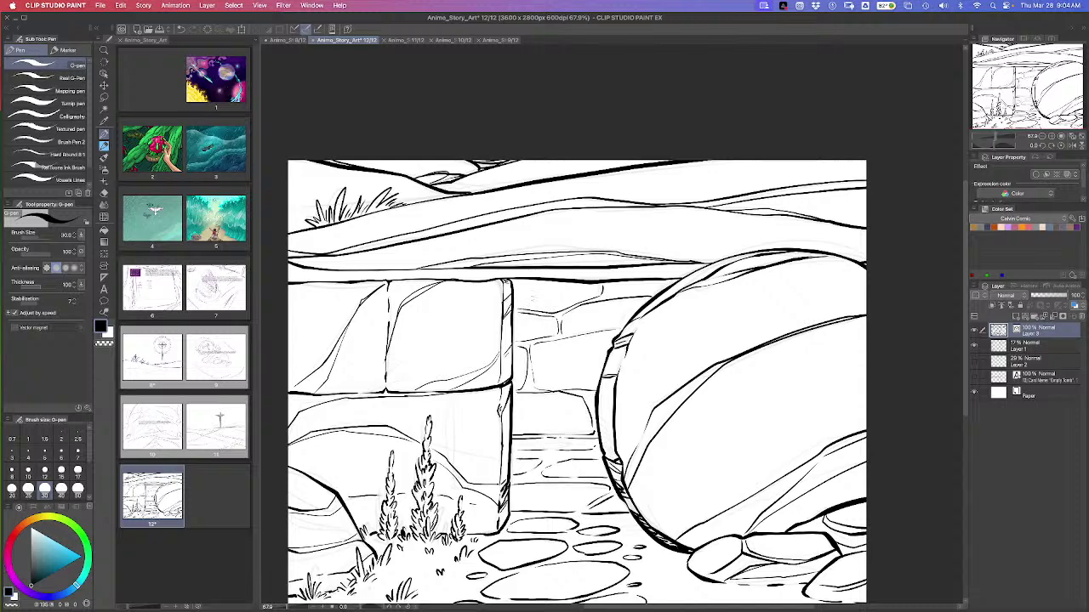
pyautogui.moveTo(606, 284); pyautogui.dragTo(658, 294)
# Hide the faint sketch layer, Layer 1, and save page 12
pyautogui.hscroll(5, 688, 313)
pyautogui.hscroll(-5, 638, 500)
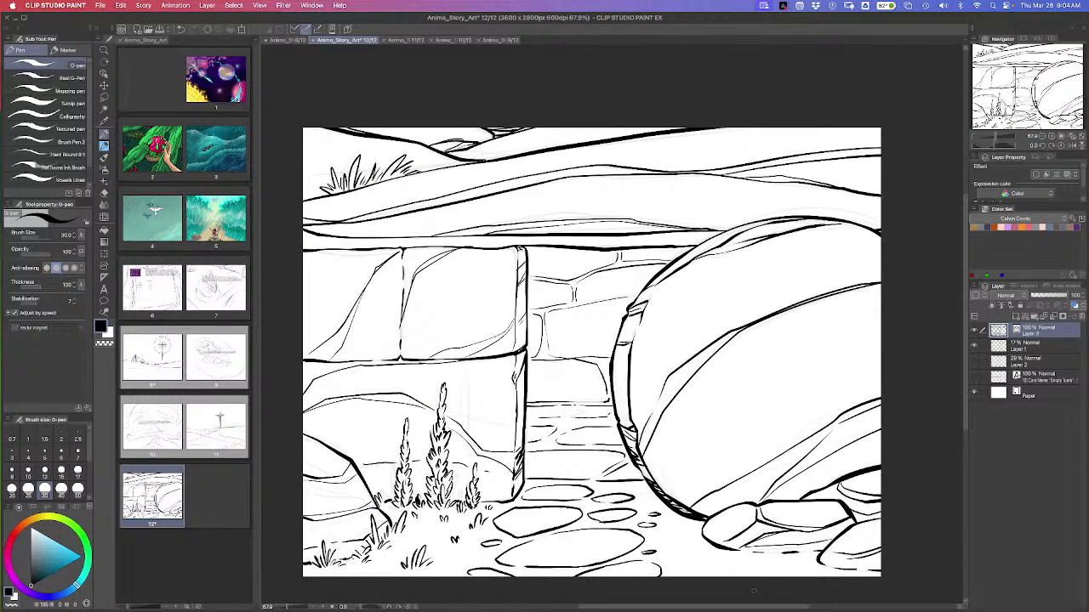
pyautogui.scroll(-2, 752, 589)
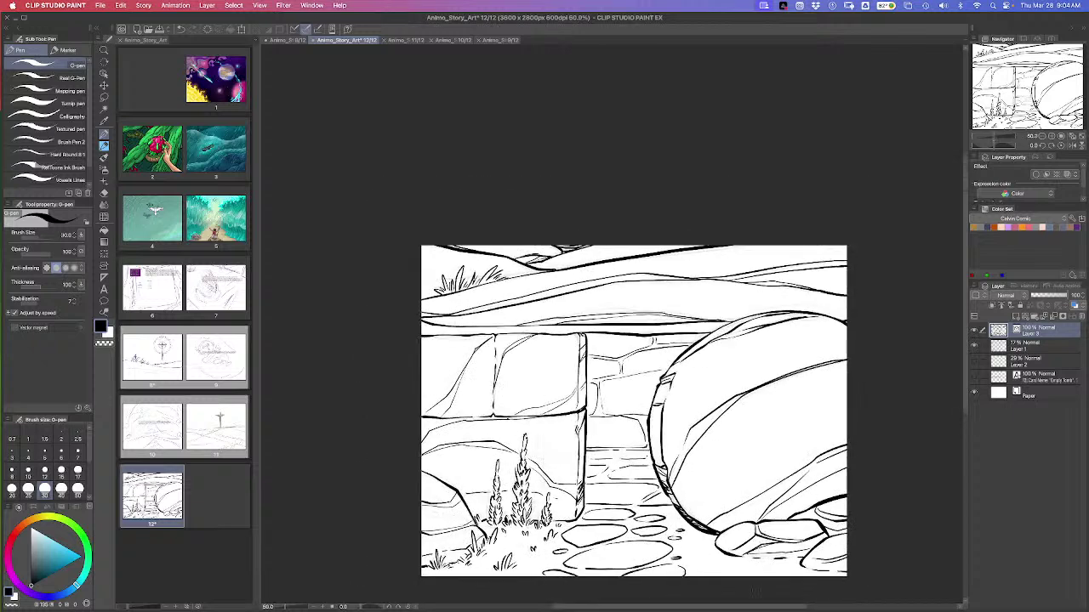
pyautogui.click(975, 345)
pyautogui.press('super+s')
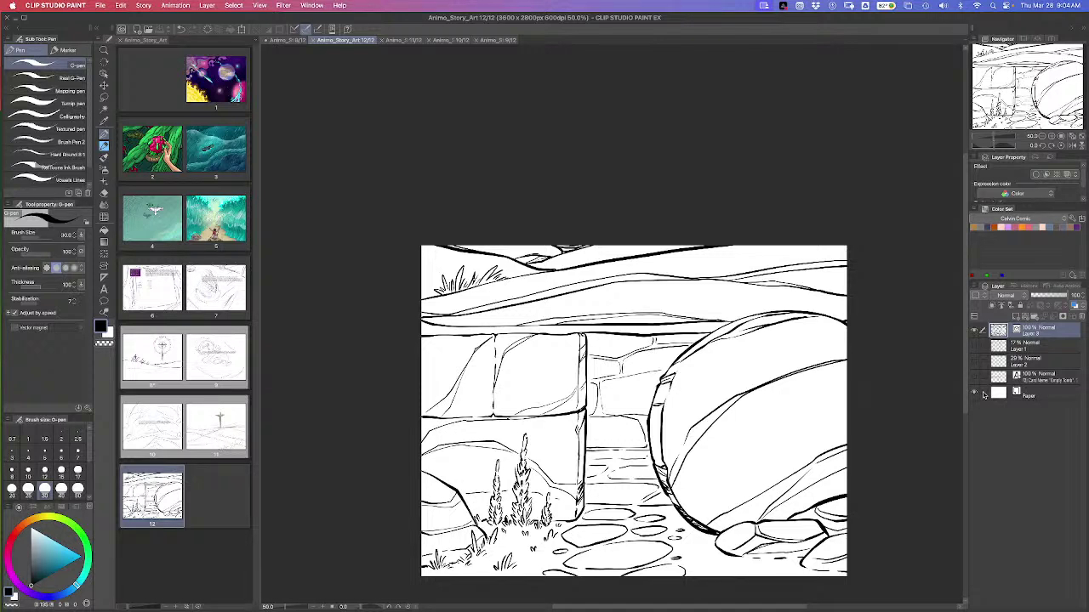
# Add four blank pages to the project after page 12
pyautogui.rightClick(226, 503)
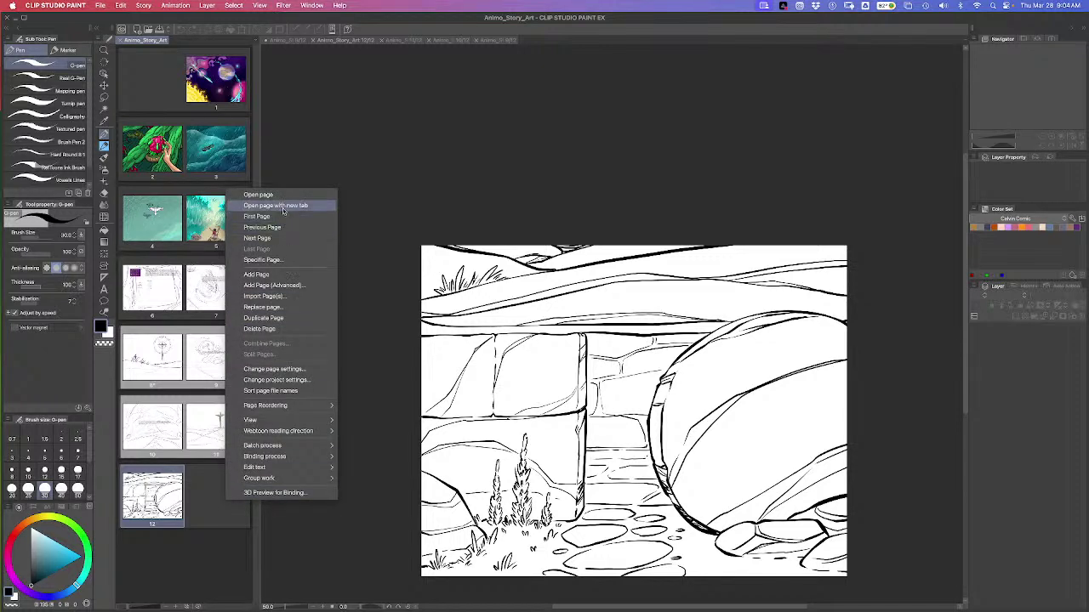
pyautogui.click(280, 275)
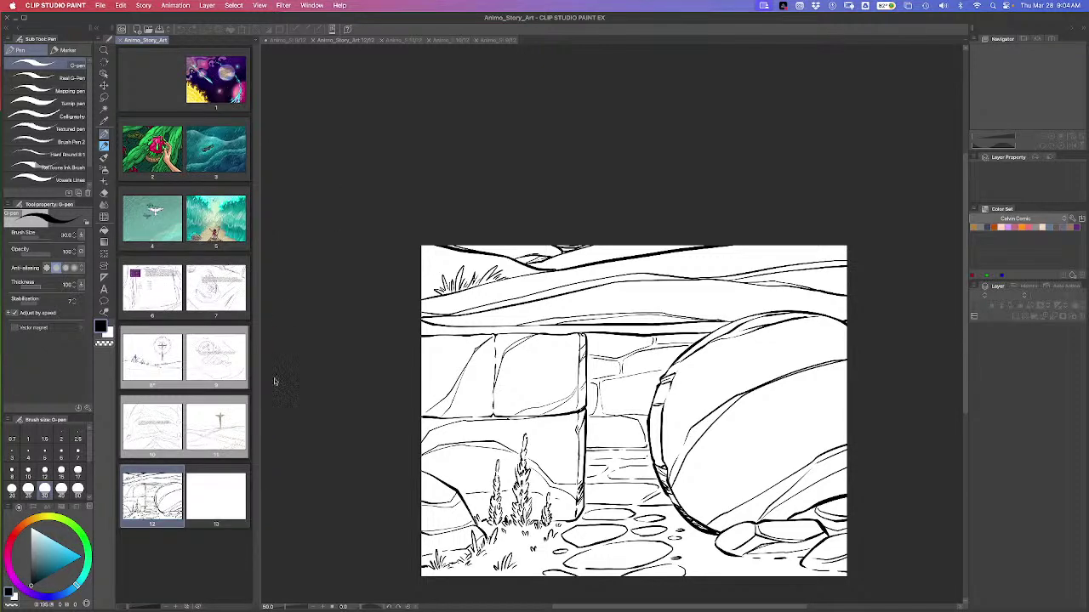
pyautogui.rightClick(241, 521)
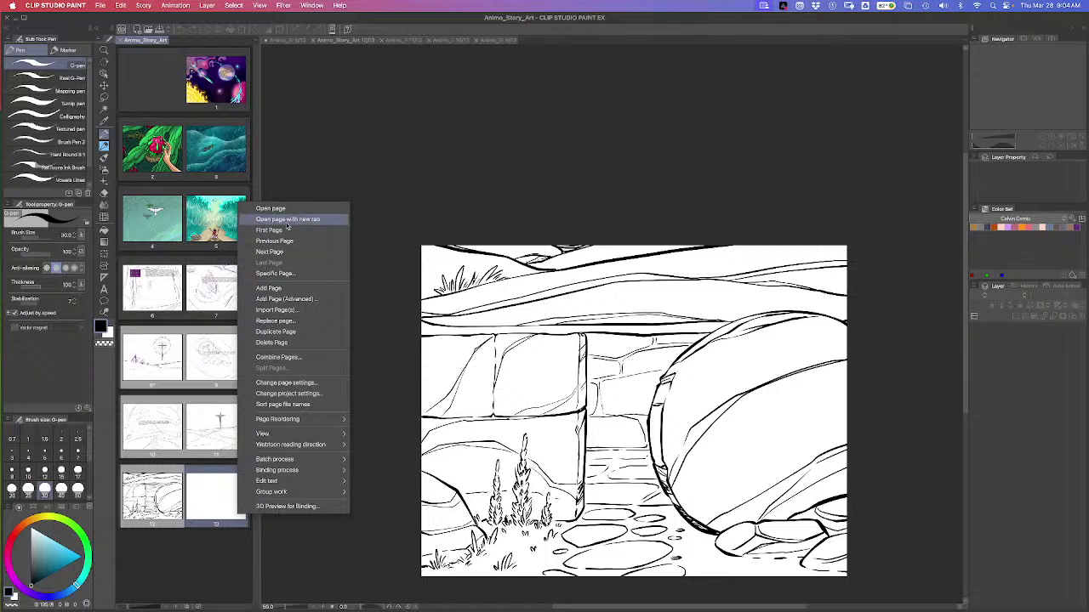
pyautogui.click(284, 288)
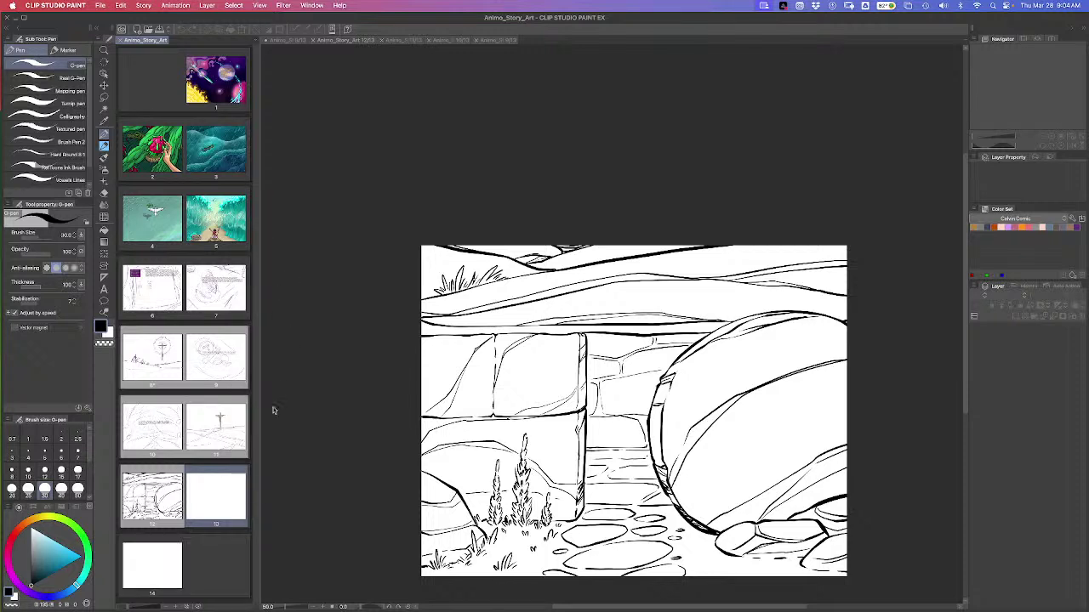
pyautogui.rightClick(230, 541)
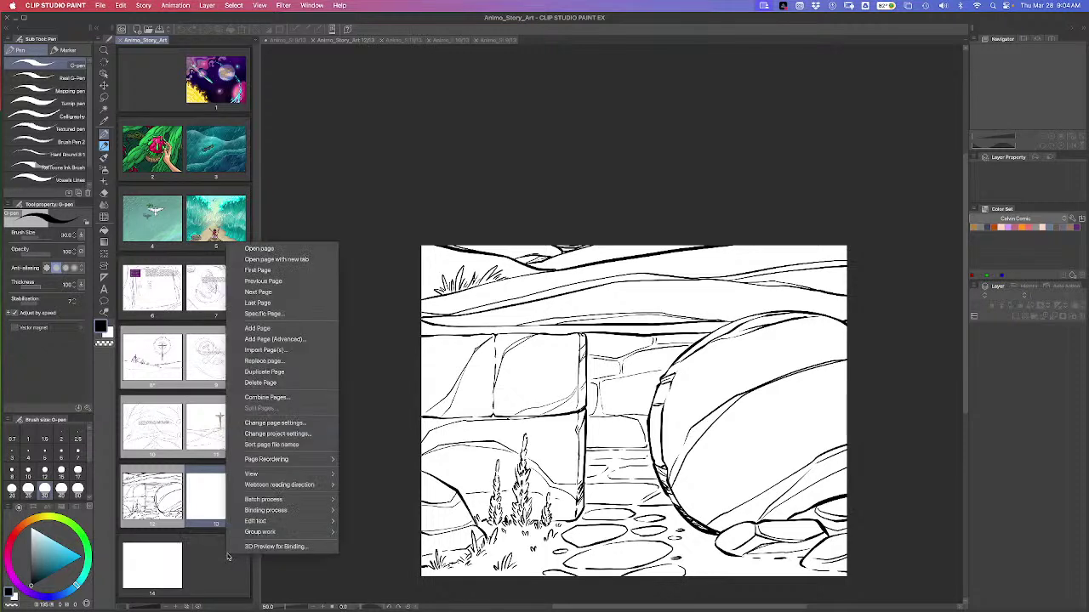
pyautogui.click(268, 329)
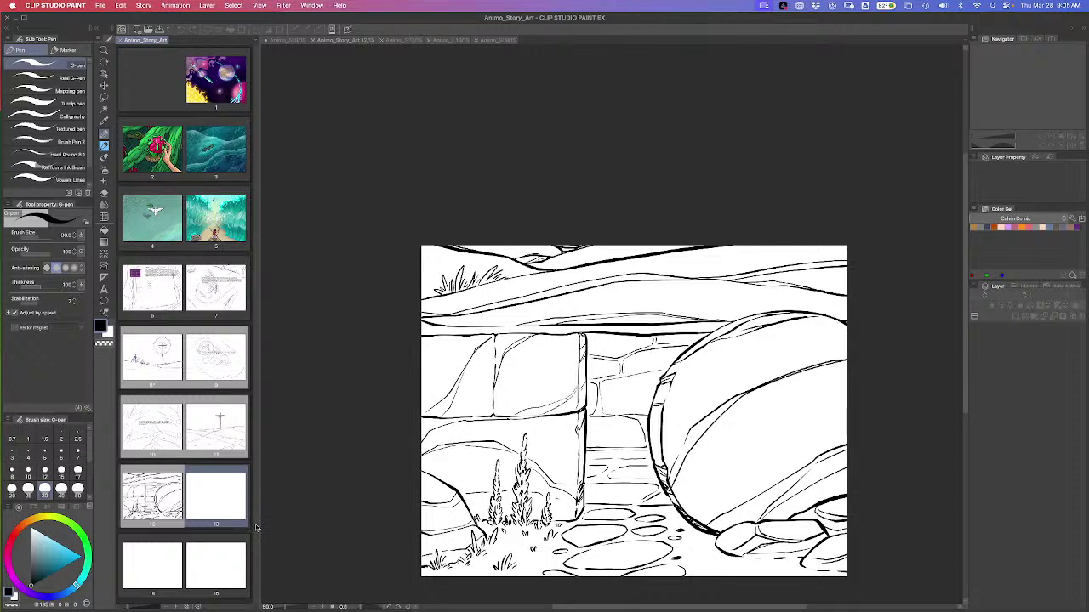
pyautogui.rightClick(244, 567)
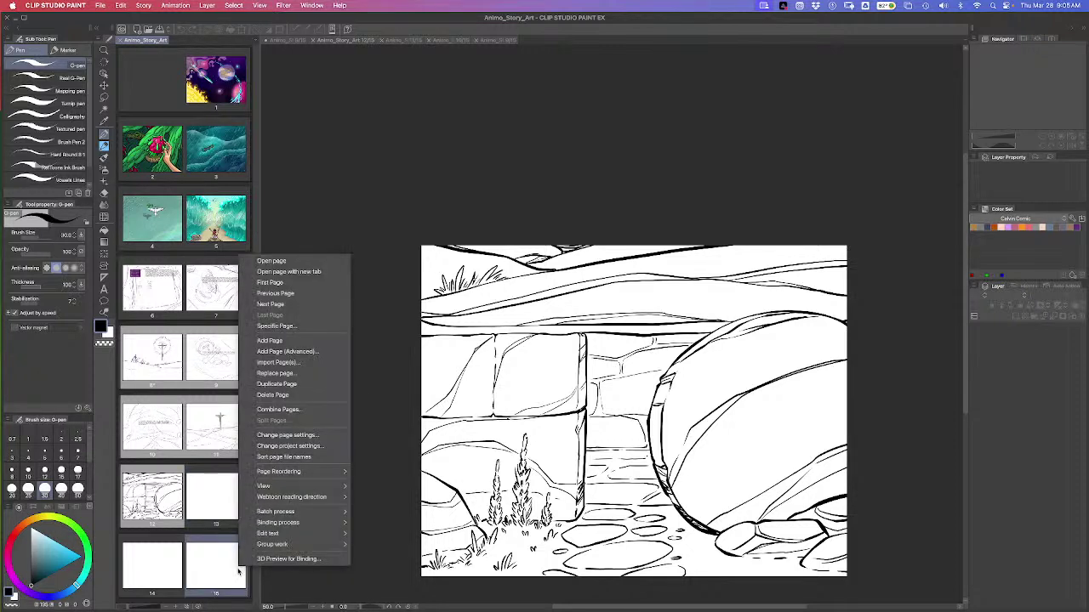
pyautogui.click(294, 341)
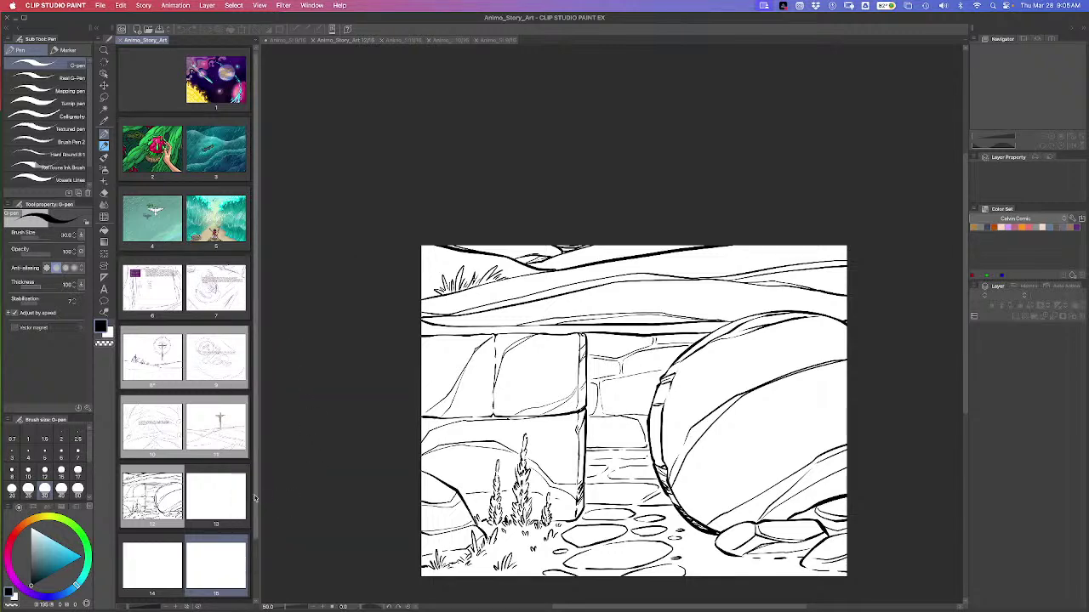
# Save the whole story project together with all its unsaved pages
pyautogui.scroll(-2, 256, 545)
pyautogui.scroll(1, 256, 486)
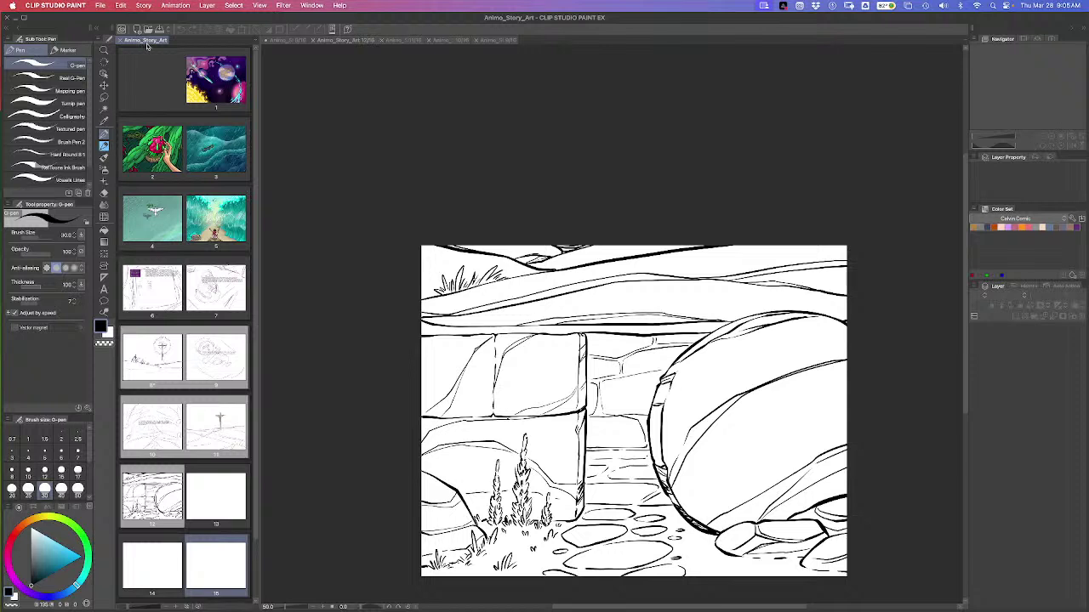
pyautogui.press('super+s')
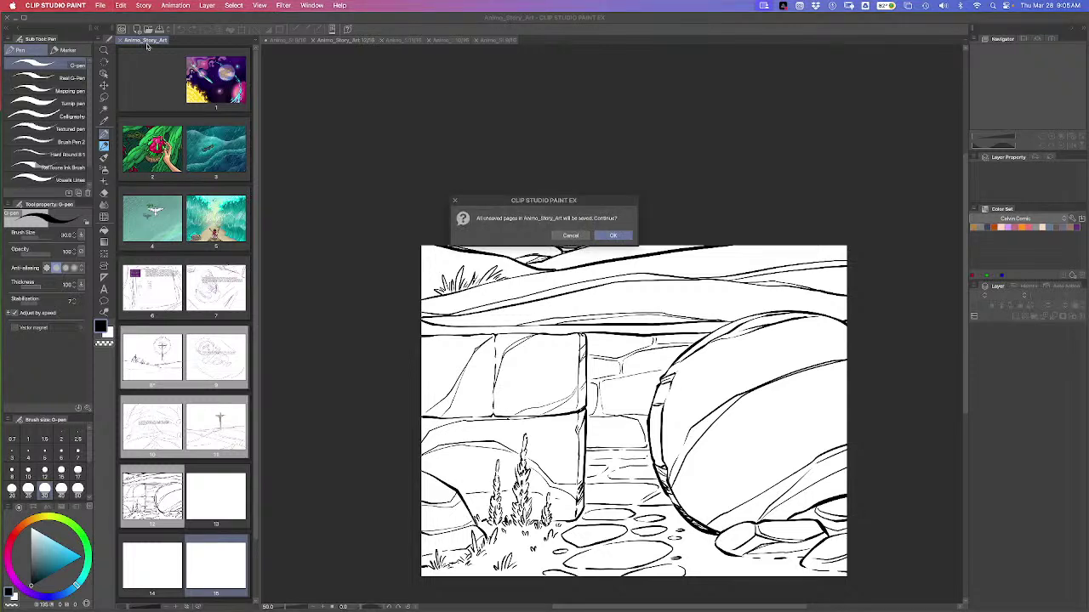
pyautogui.press('Return')
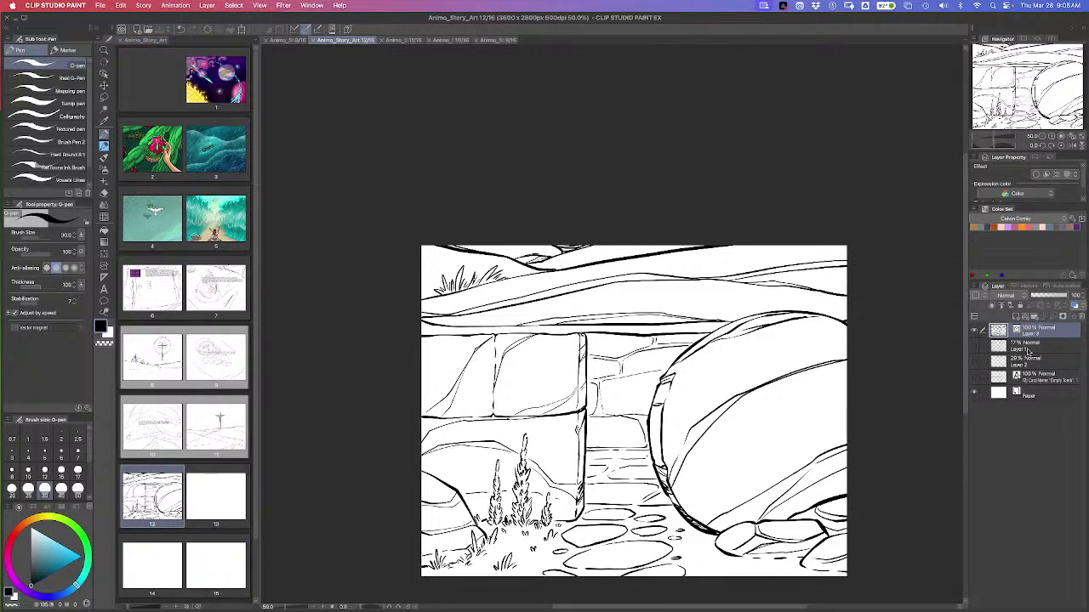
# Add a new layer between the line art and Layer 1 and fill the entire canvas with a muted khaki yellow
pyautogui.click(1028, 352)
pyautogui.press('super+shift+n')
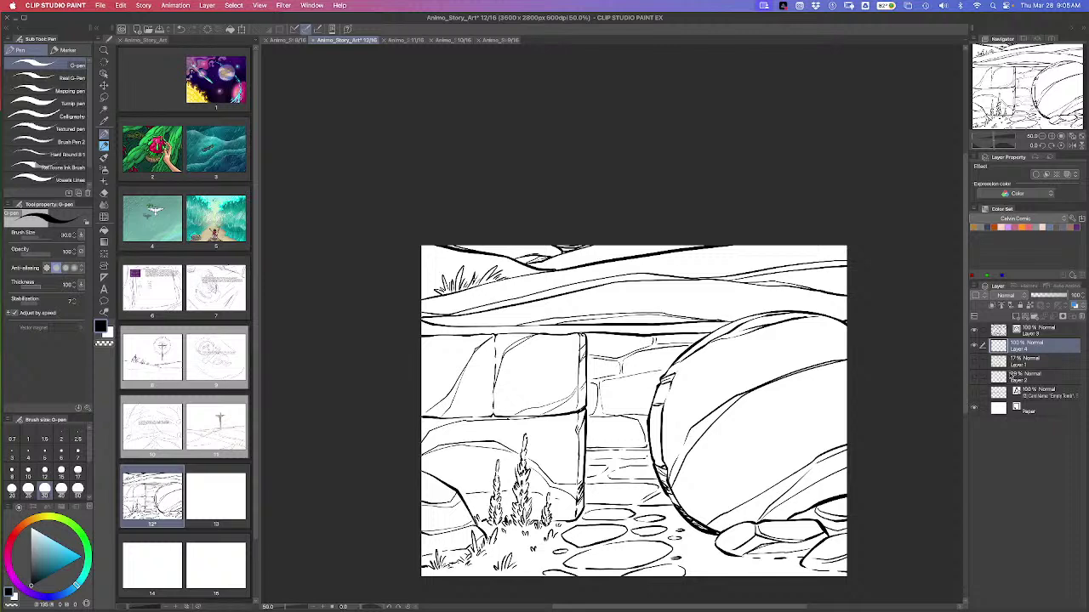
pyautogui.press('super+a')
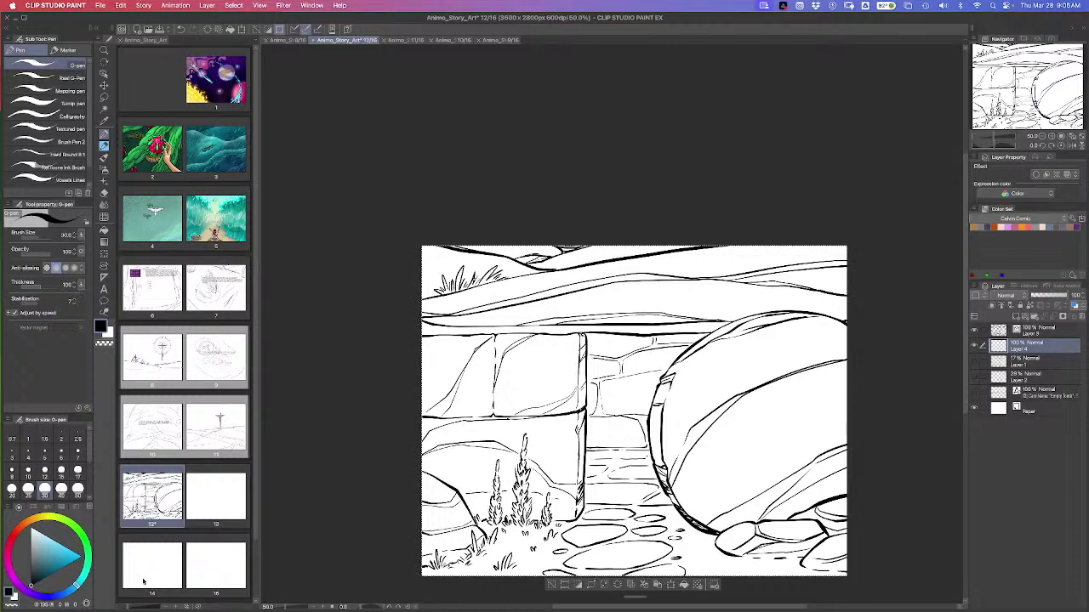
pyautogui.moveTo(34, 523)
pyautogui.mouseDown()
pyautogui.moveTo(27, 528)
pyautogui.moveTo(40, 520)
pyautogui.mouseUp()
pyautogui.click(49, 547)
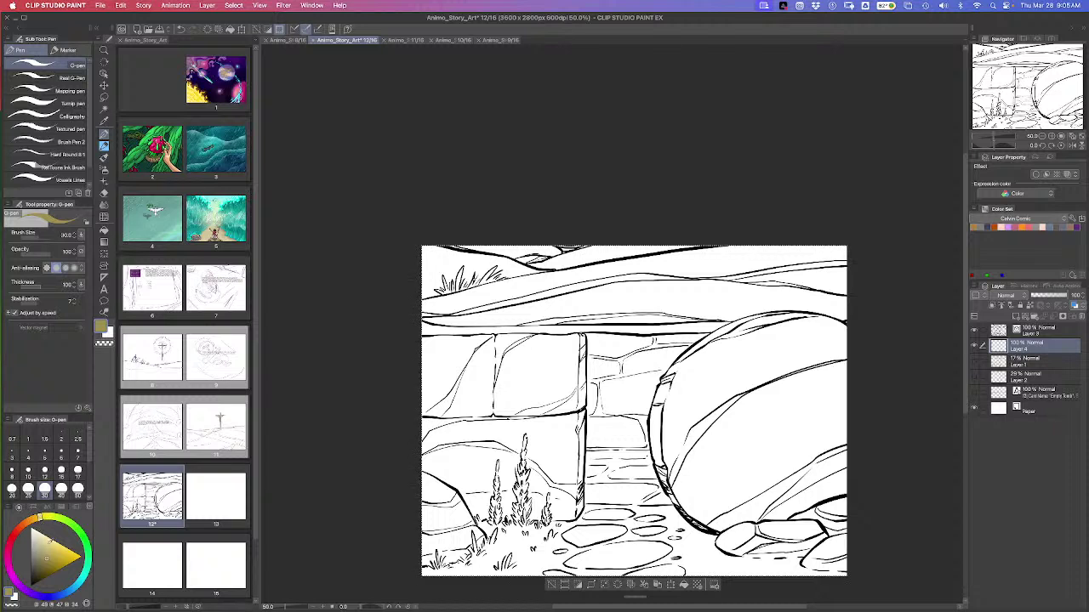
pyautogui.click(45, 551)
pyautogui.click(686, 586)
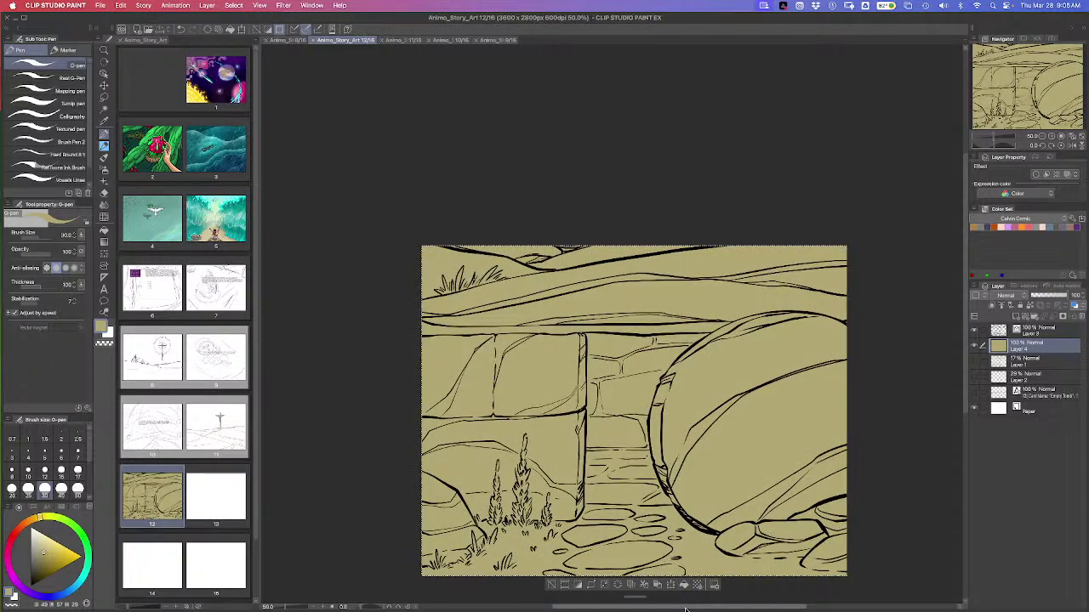
pyautogui.press('super+d')
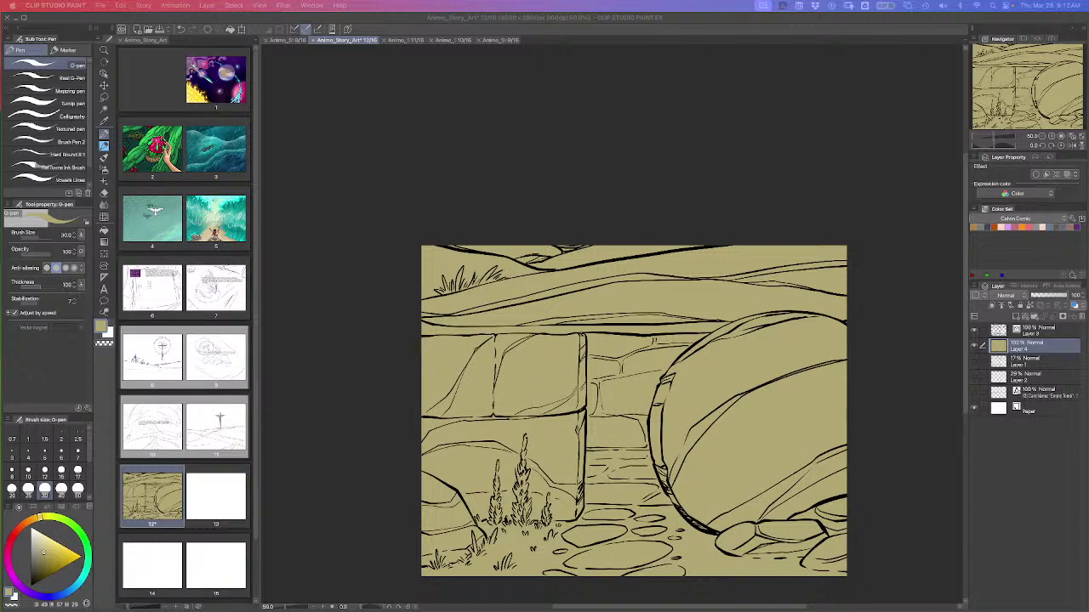
# Open the screenshot of the five-colour palette as a separate document for colour reference
pyautogui.moveTo(50, 208); pyautogui.dragTo(341, 297)
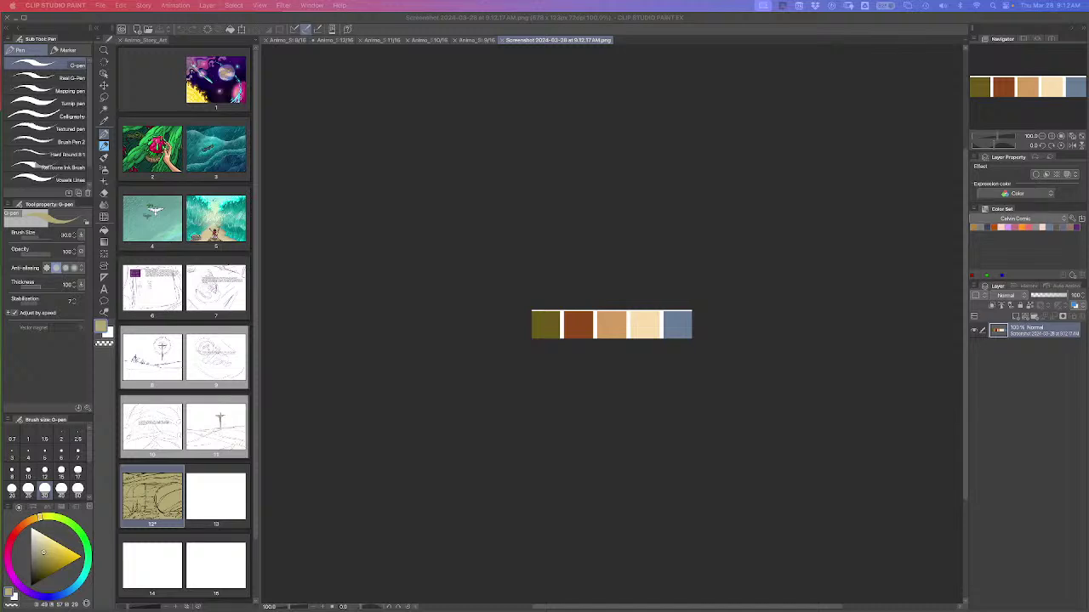
# Paste the five-colour palette into the page 12 artwork as a new layer above the line art
pyautogui.click(645, 430)
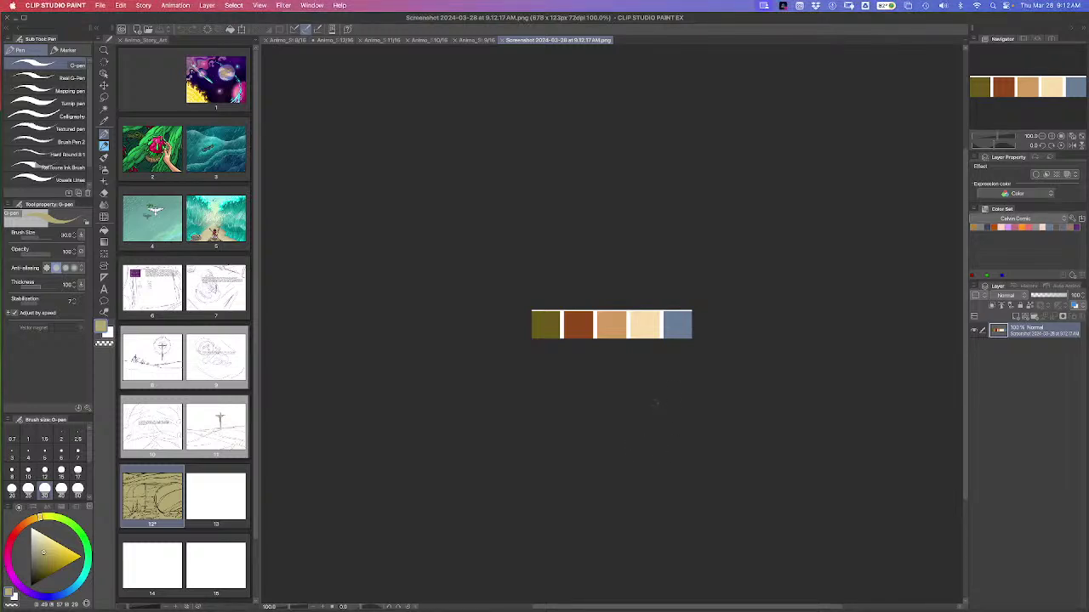
pyautogui.click(470, 41)
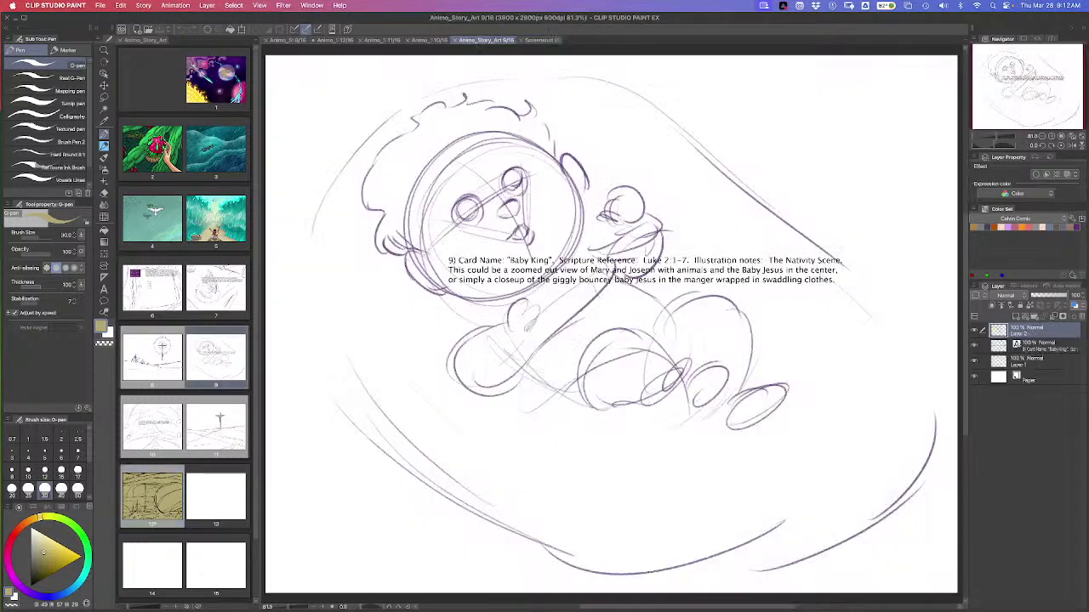
pyautogui.click(336, 40)
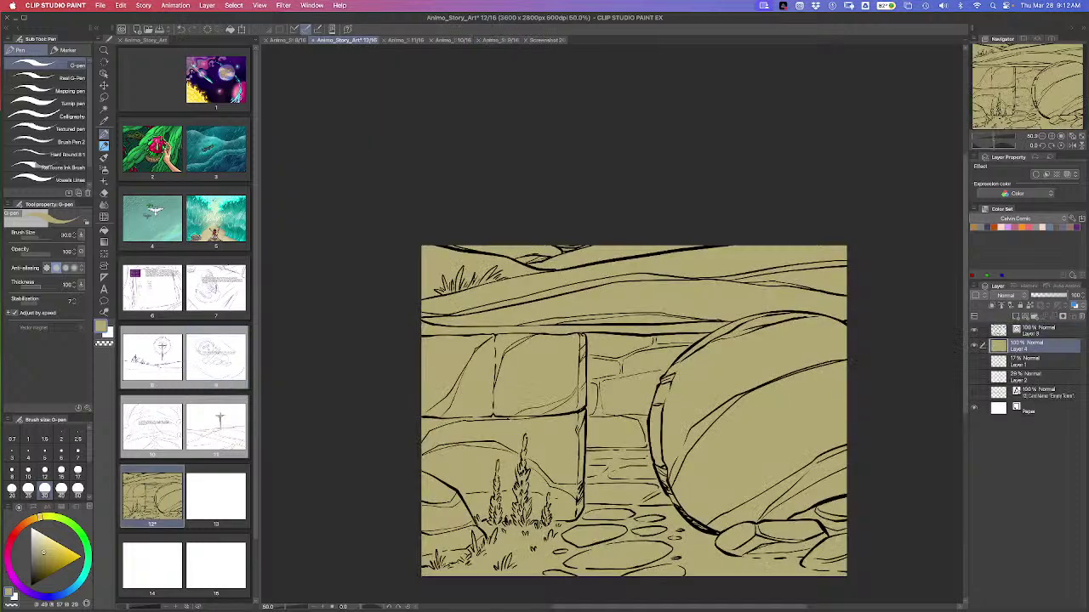
pyautogui.click(1040, 332)
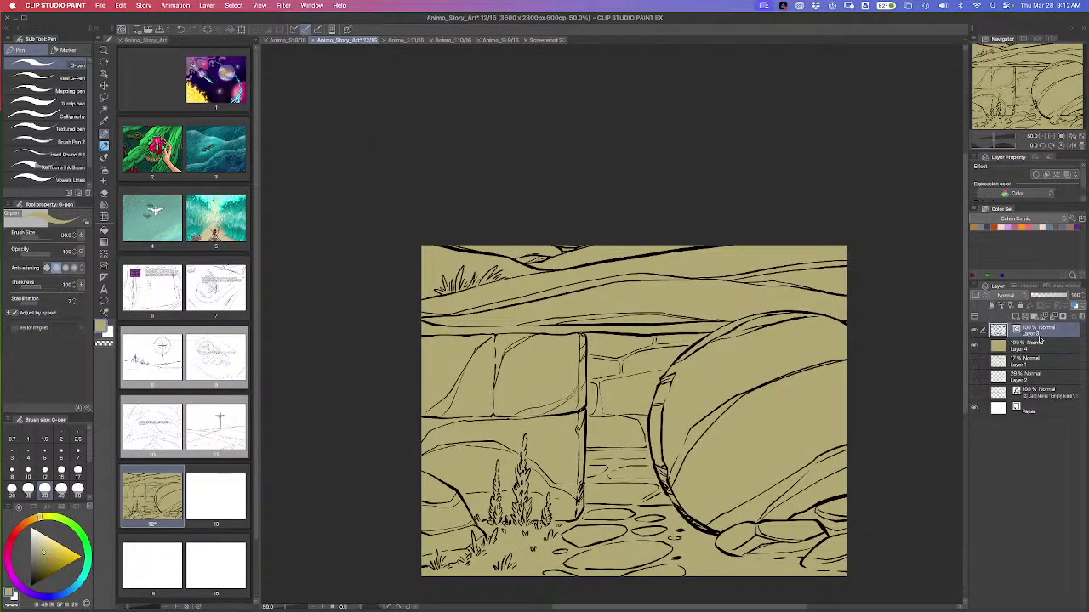
pyautogui.press('super+v')
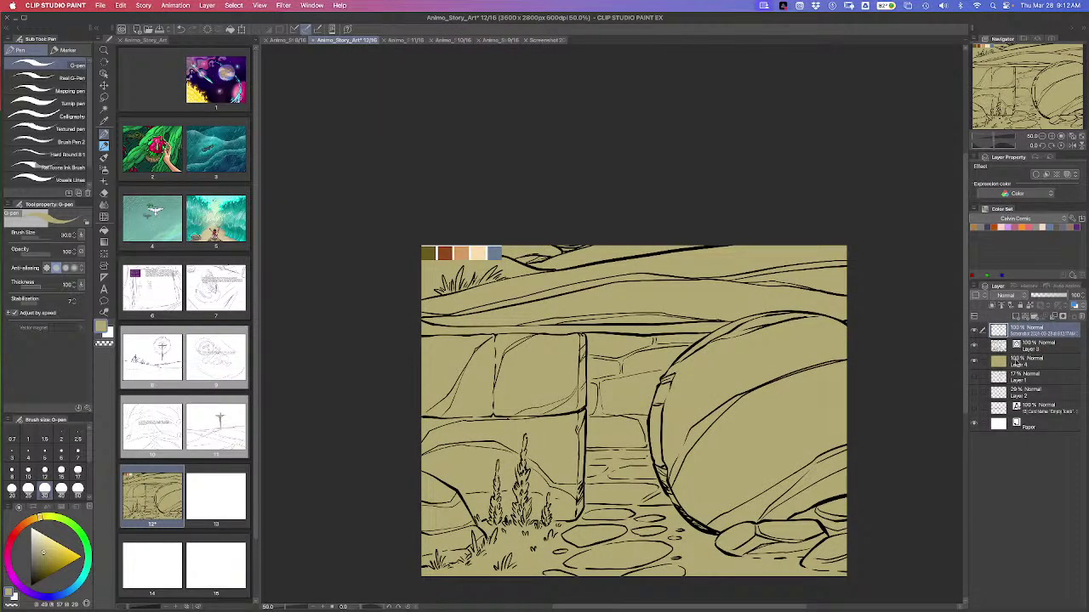
# Refill the entire background colour on Layer 4 with the cream sampled from the palette, and clear the selection
pyautogui.keyDown('alt'); pyautogui.click(474, 252); pyautogui.keyUp('alt')
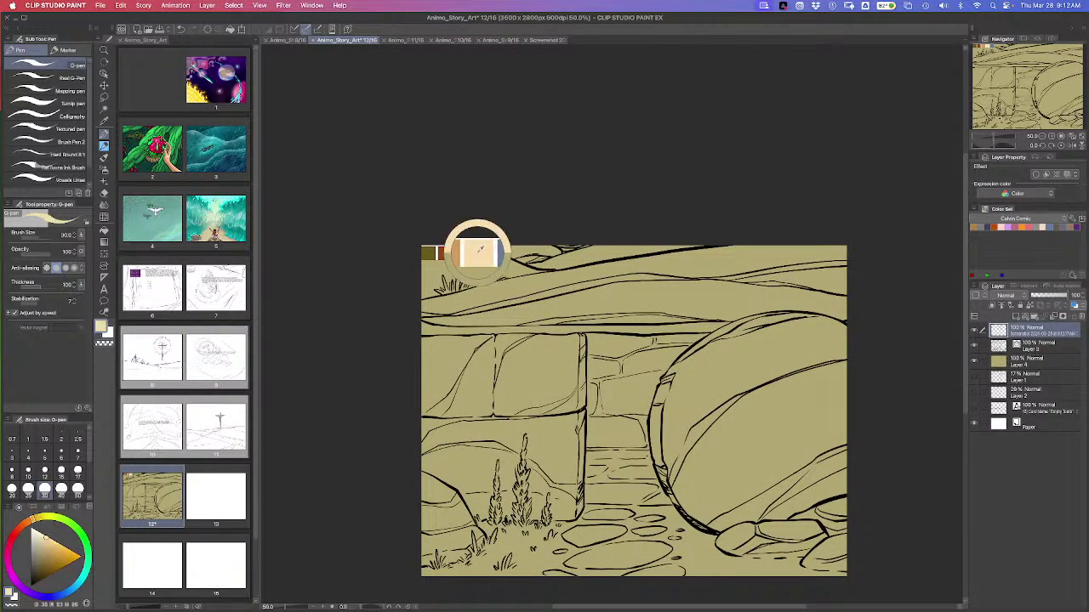
pyautogui.click(1036, 363)
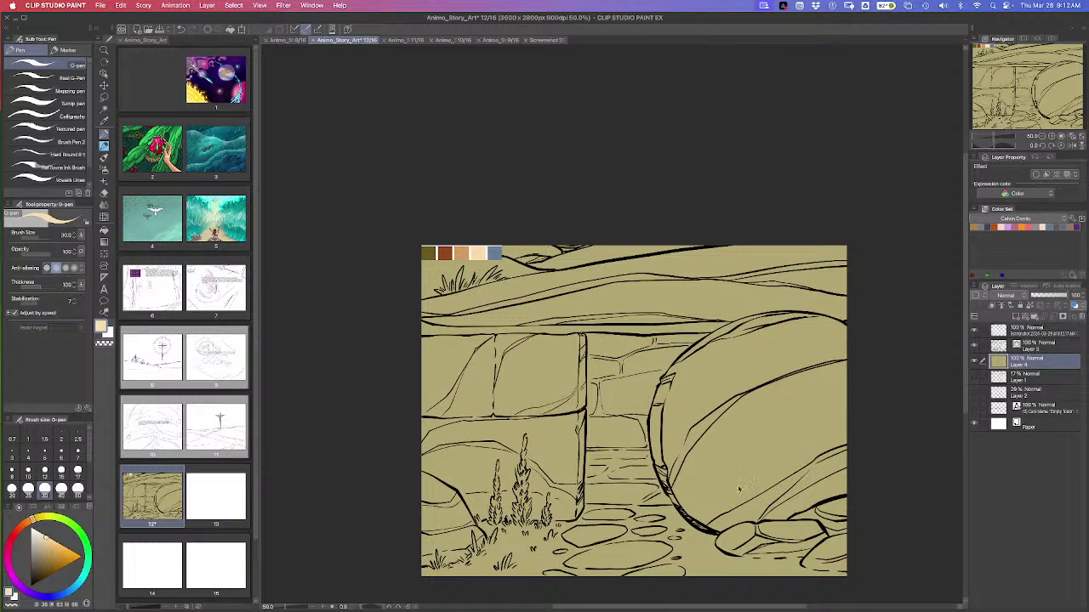
pyautogui.press('super+a')
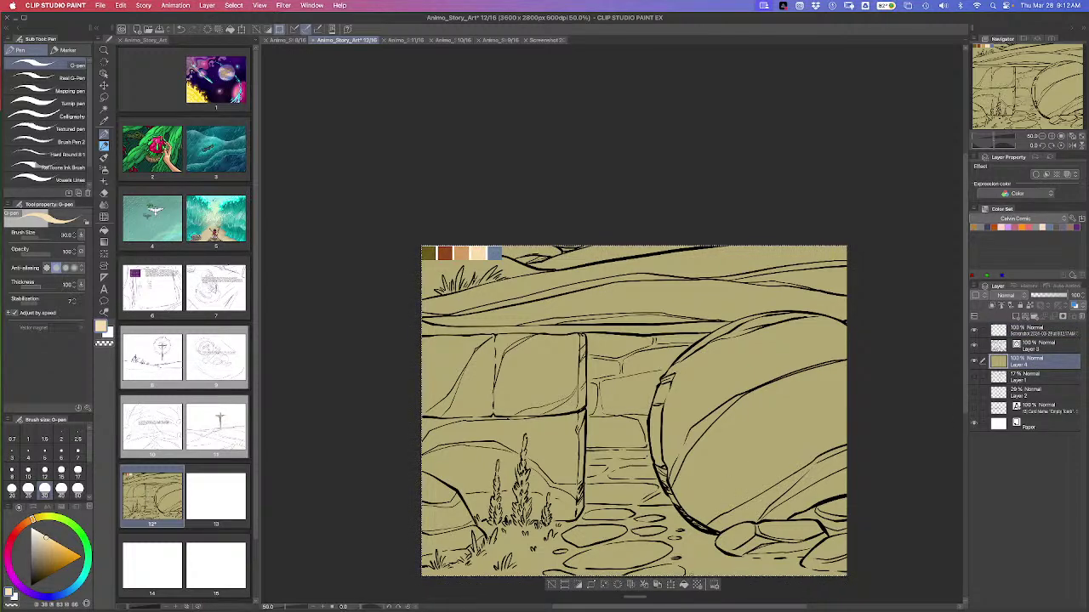
pyautogui.click(685, 585)
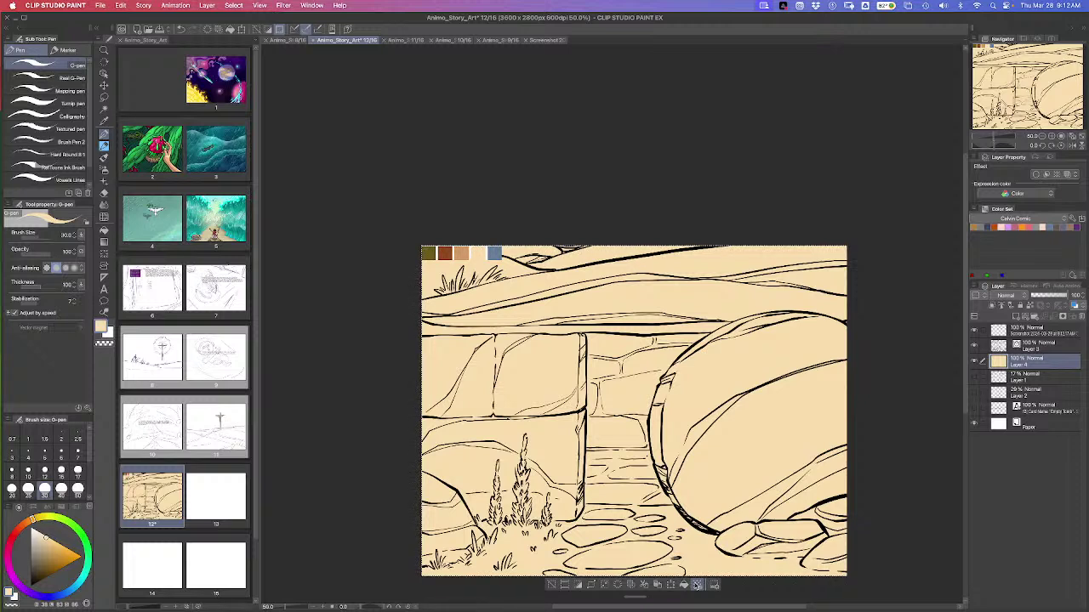
pyautogui.press('super+d')
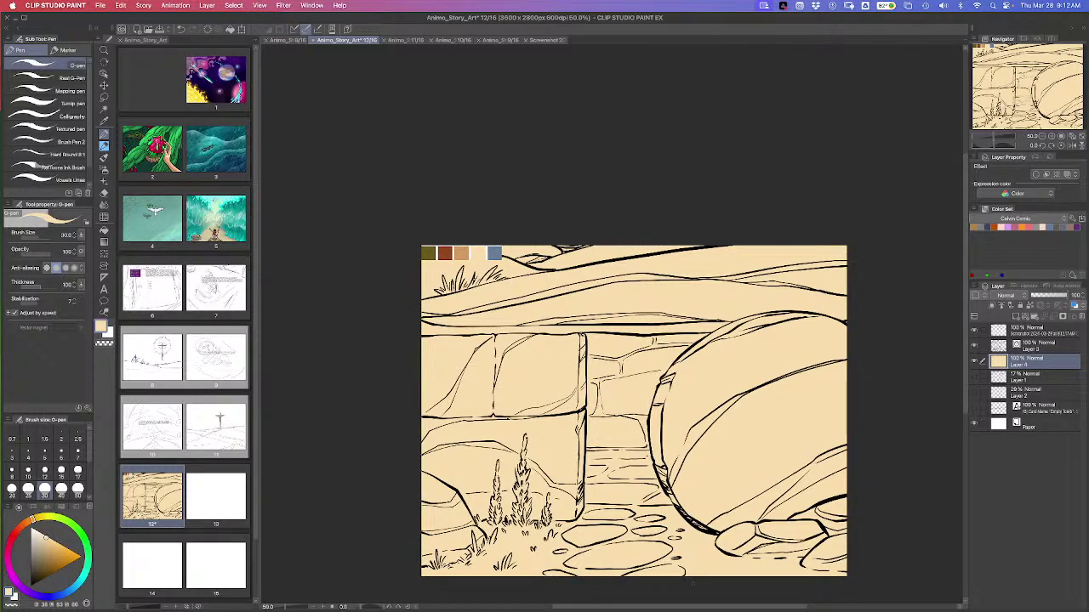
# Sample the tan swatch, add a new layer above Layer 4, and fill the large upper stepping stone on it
pyautogui.keyDown('alt'); pyautogui.click(427, 253); pyautogui.keyUp('alt')
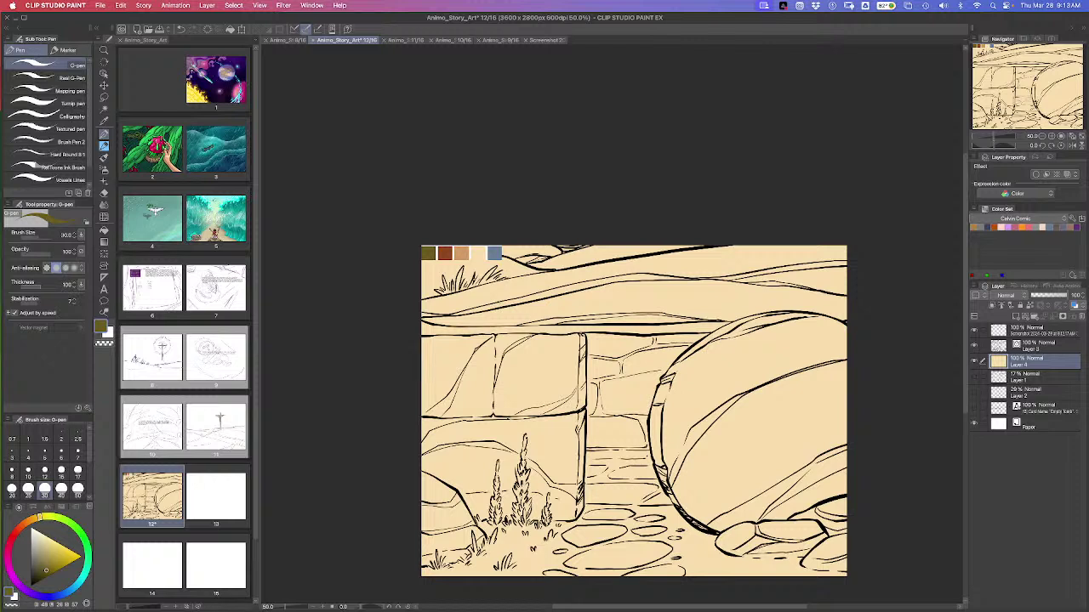
pyautogui.click(460, 254)
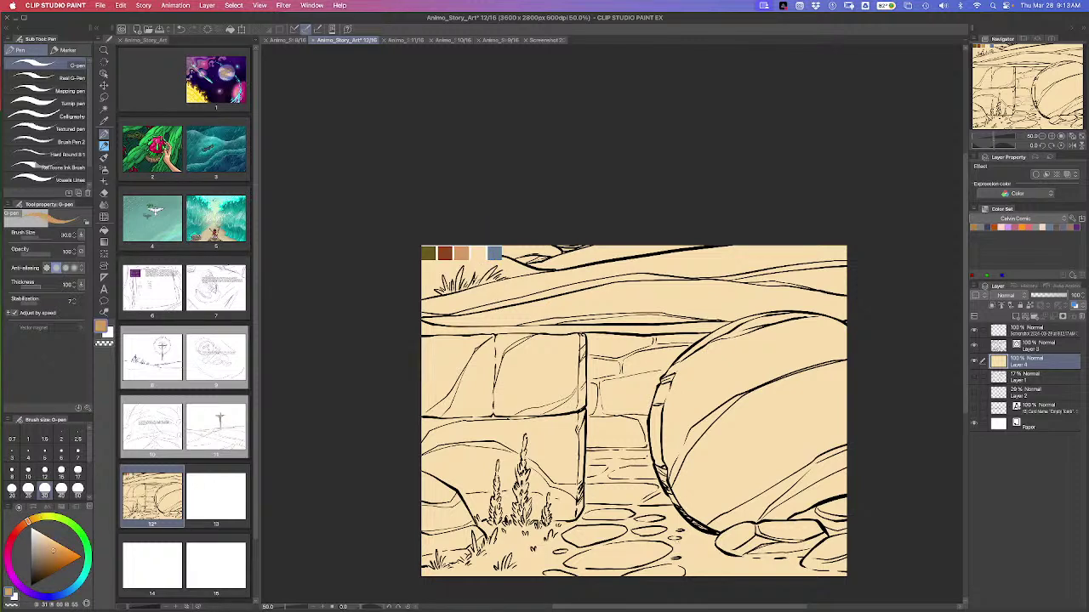
pyautogui.click(1015, 316)
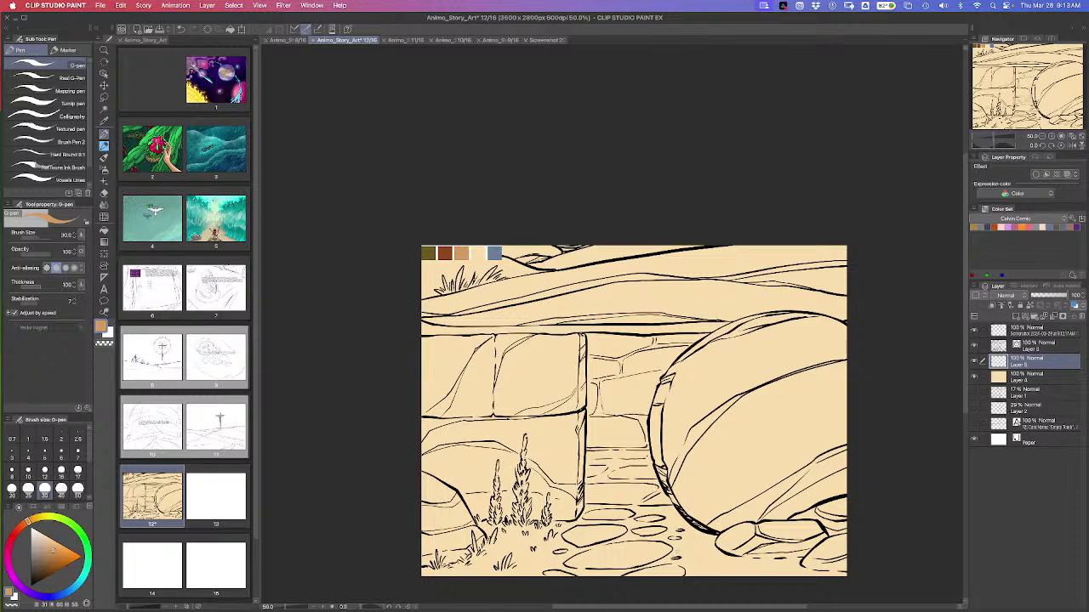
pyautogui.press('g')
pyautogui.click(620, 531)
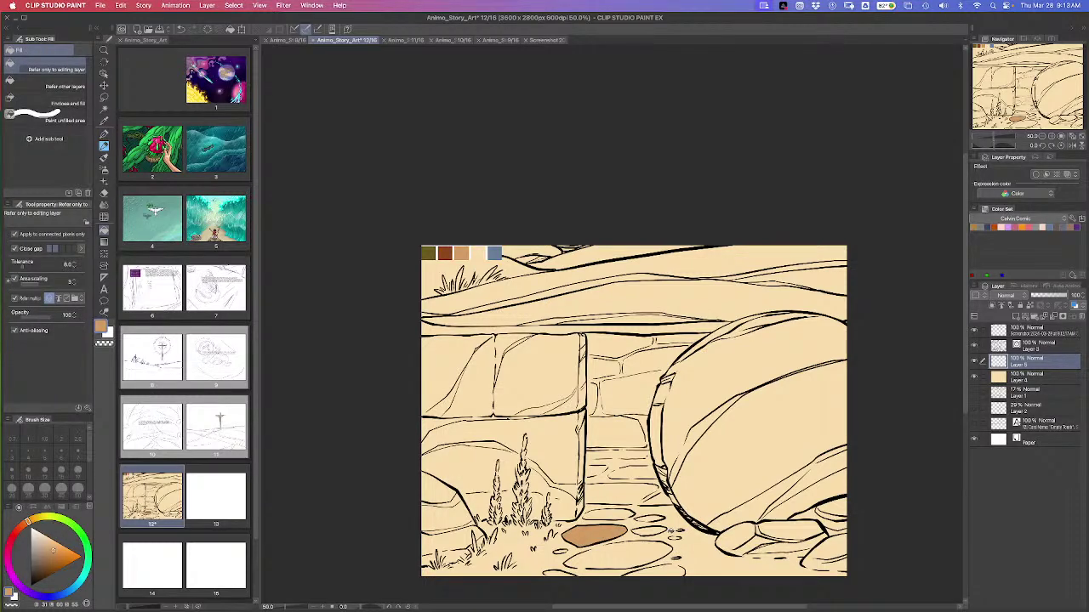
pyautogui.click(669, 517)
pyautogui.press('super+z')
pyautogui.click(664, 517)
pyautogui.press('super+z')
# Close the gap at the base of the tomb doorway with a tan G-pen line and fill the entrance with tan
pyautogui.press('p')
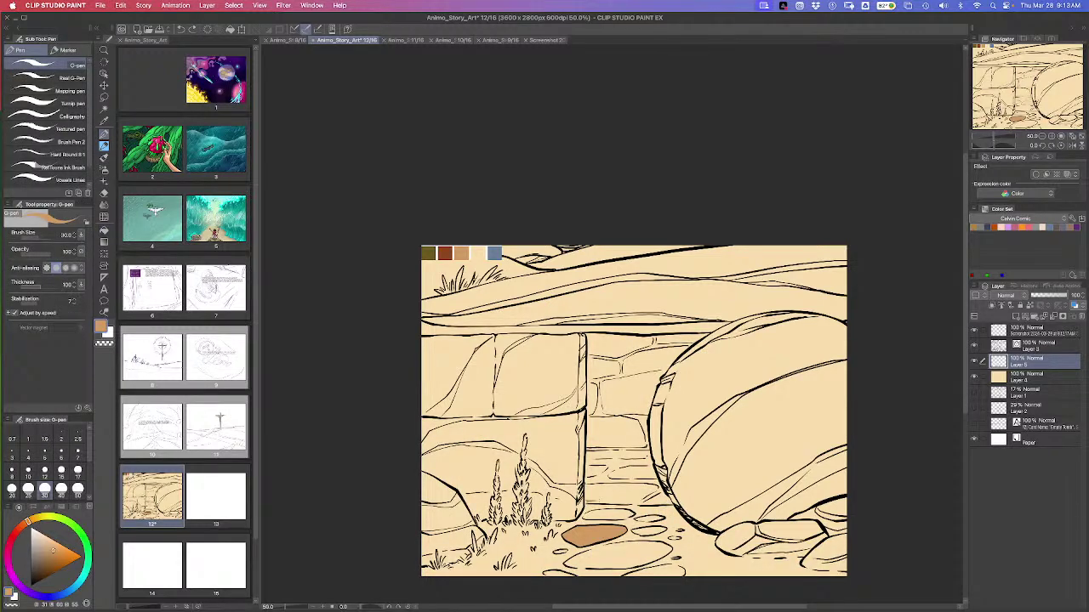
pyautogui.moveTo(602, 504); pyautogui.dragTo(671, 503)
pyautogui.press('g')
pyautogui.click(650, 425)
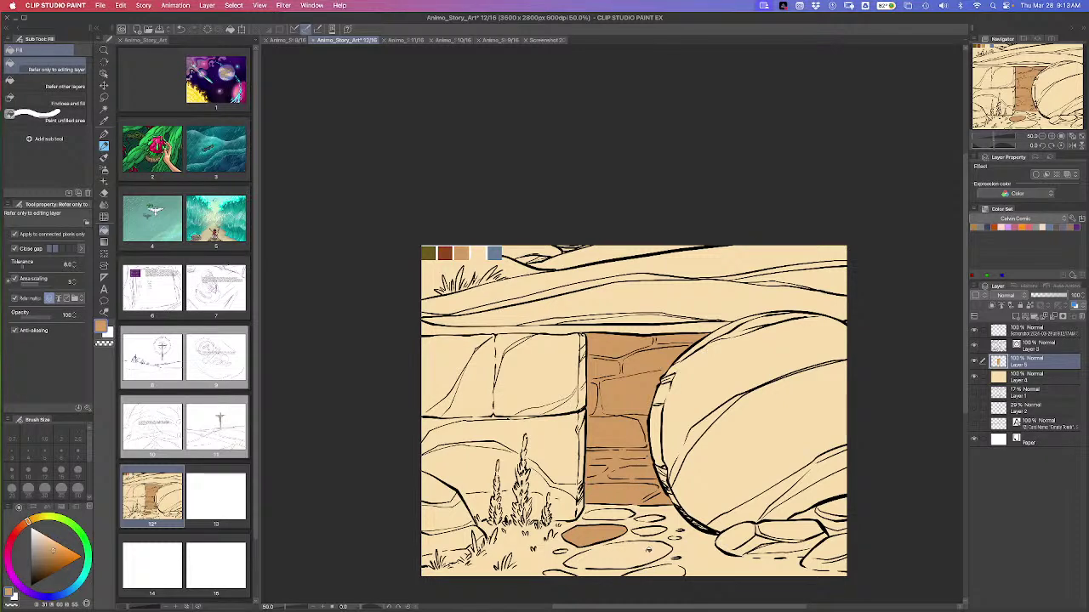
# Close the open outlines of the lower stepping stones with the G-pen and fill those stones with tan
pyautogui.press('p')
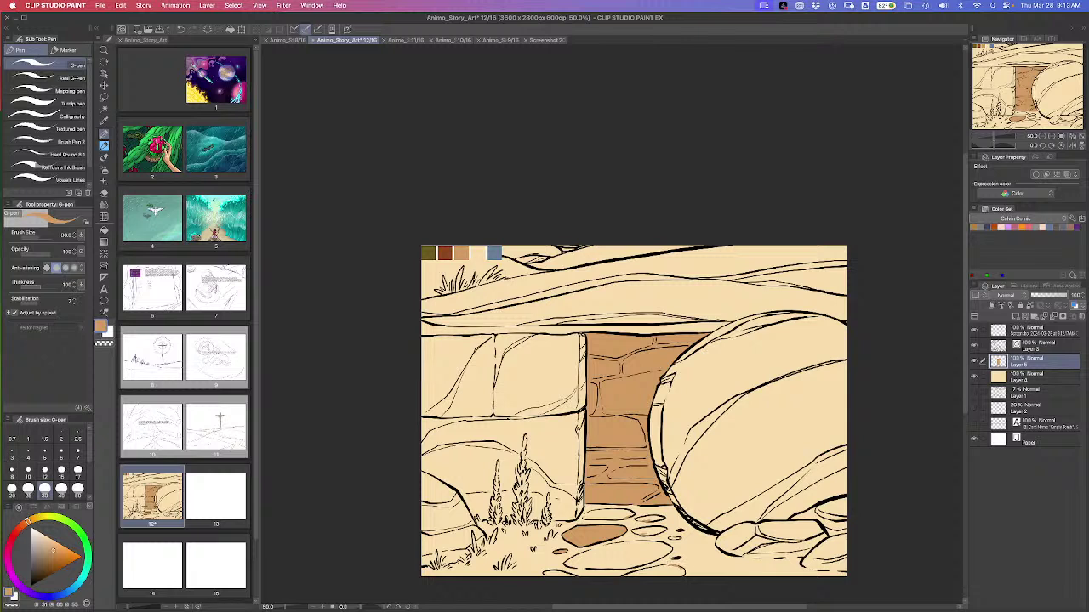
pyautogui.moveTo(574, 567); pyautogui.dragTo(585, 565)
pyautogui.moveTo(598, 549); pyautogui.dragTo(612, 546)
pyautogui.moveTo(545, 575); pyautogui.dragTo(553, 573)
pyautogui.press('g')
pyautogui.click(618, 556)
pyautogui.click(656, 571)
# Fill the remaining upper stepping stones with tan, closing the outline of the stone nearest the doorway
pyautogui.click(649, 530)
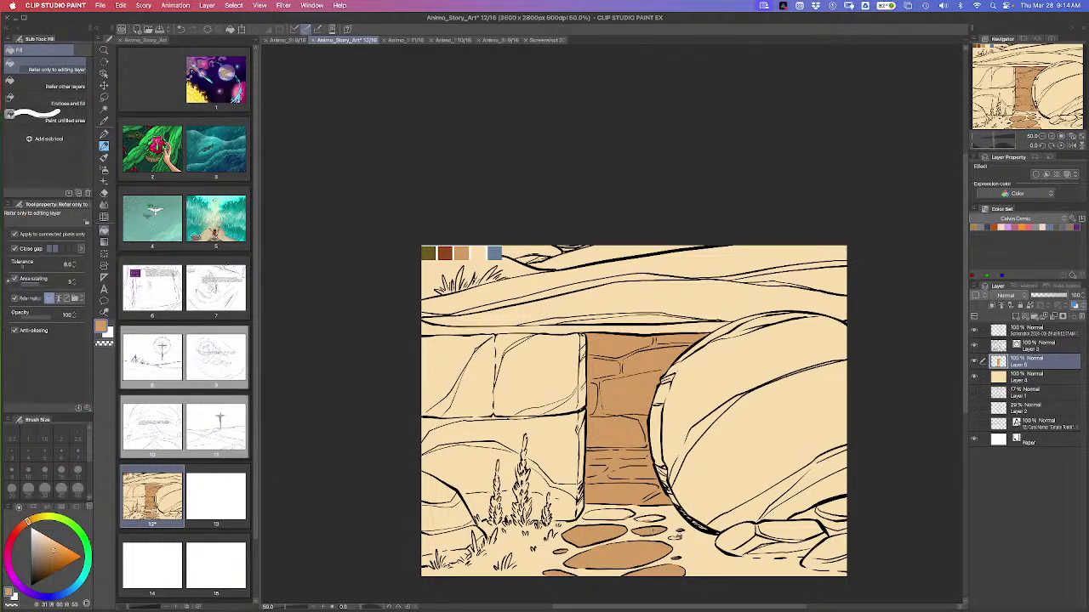
pyautogui.click(676, 535)
pyautogui.click(652, 518)
pyautogui.click(619, 509)
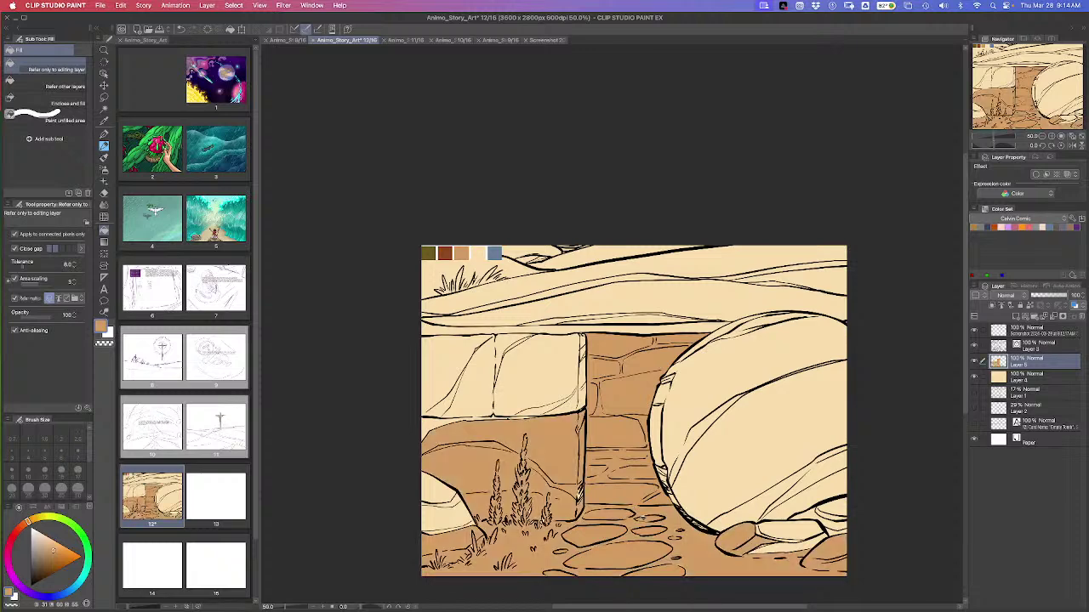
pyautogui.press('super+z')
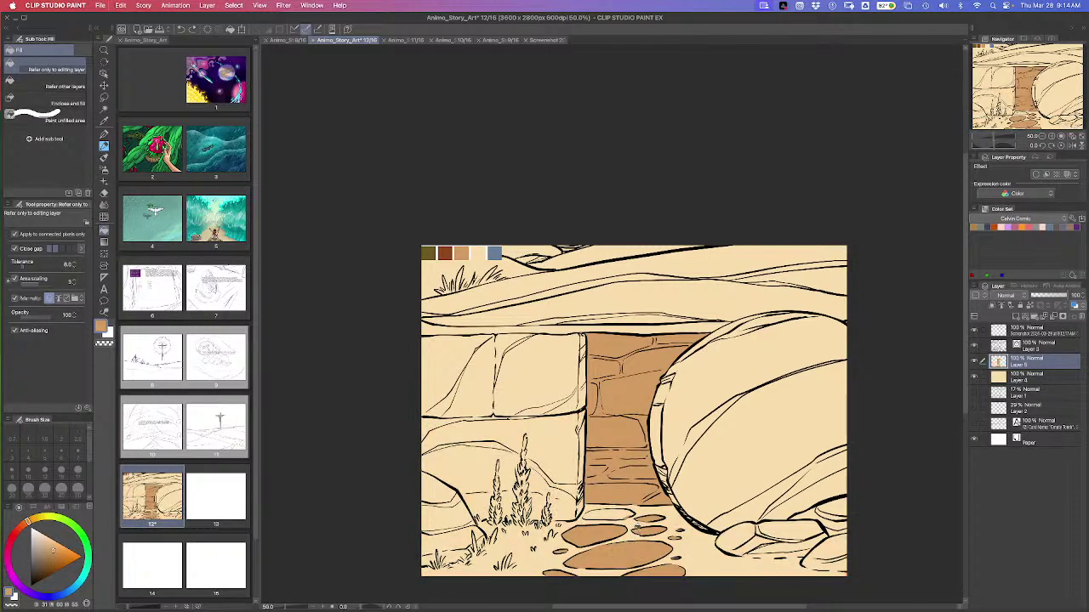
pyautogui.press('p')
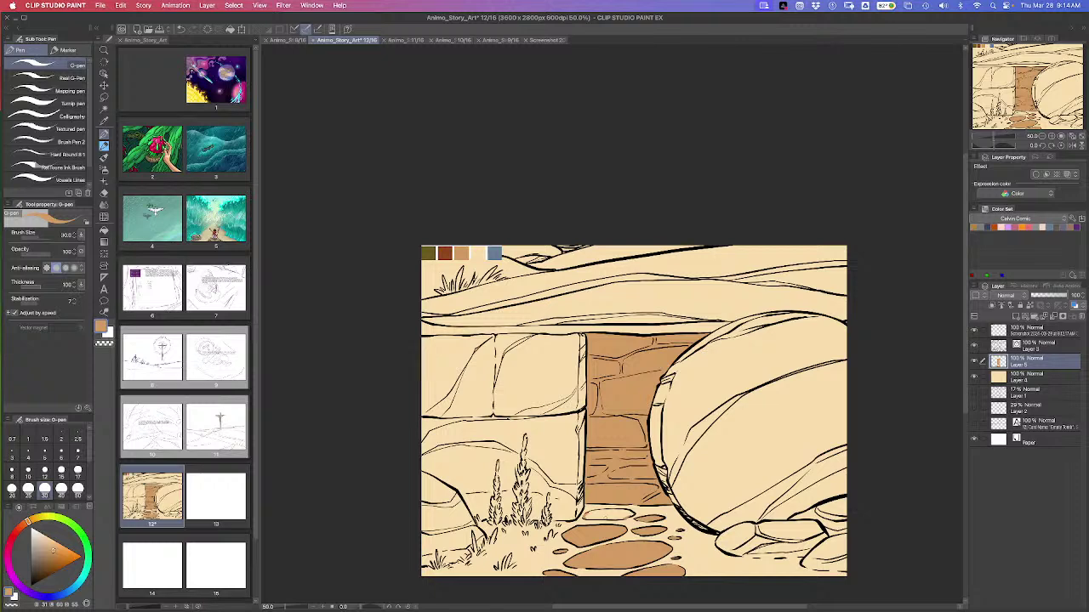
pyautogui.press('g')
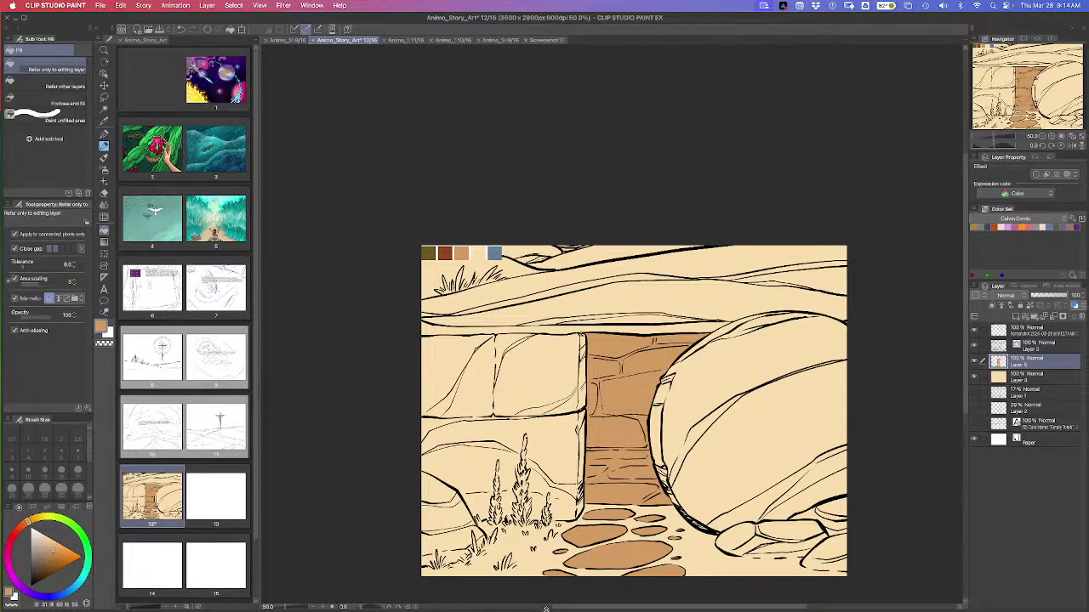
# Sample the palette's olive green and paint the grass tuft on the hill above the tomb with the G-pen
pyautogui.hscroll(4, 775, 565)
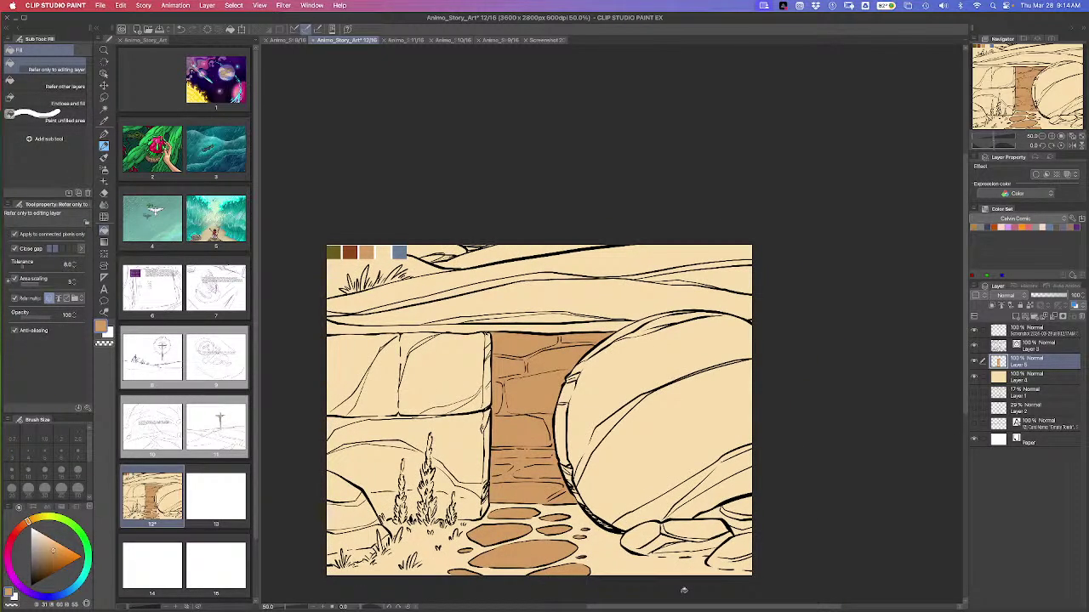
pyautogui.hscroll(-4, 684, 589)
pyautogui.scroll(2, 684, 590)
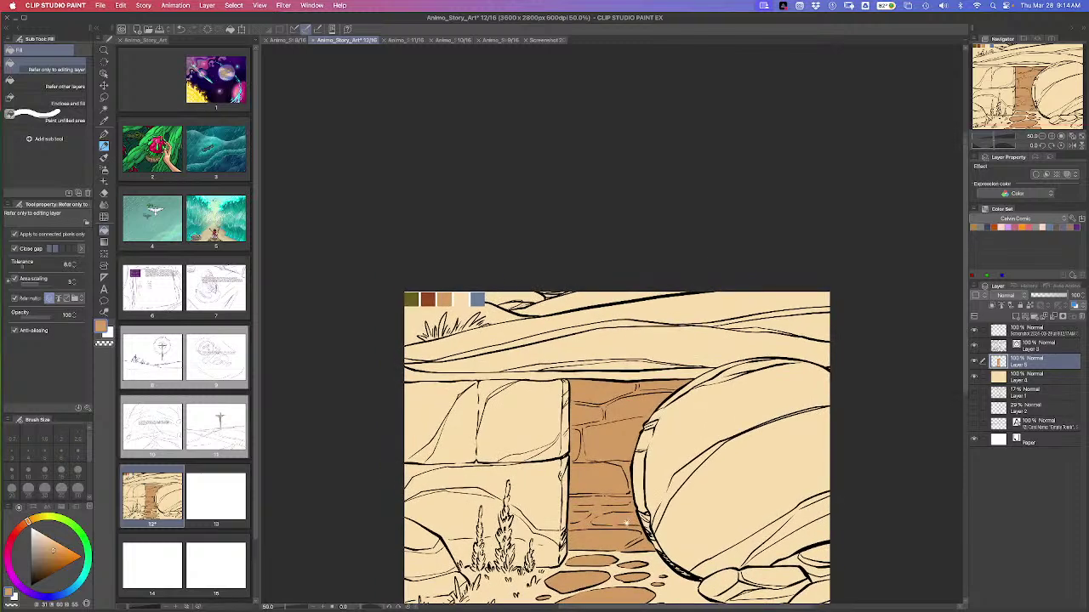
pyautogui.keyDown('alt'); pyautogui.click(438, 302); pyautogui.keyUp('alt')
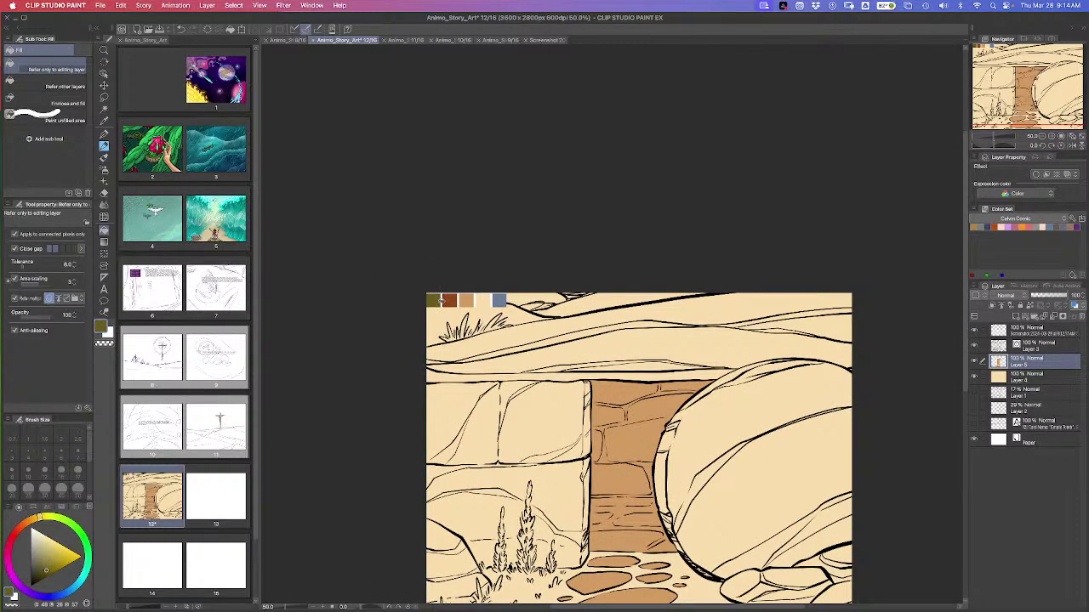
pyautogui.scroll(5, 438, 302)
pyautogui.scroll(2, 626, 462)
pyautogui.hscroll(-1, 626, 462)
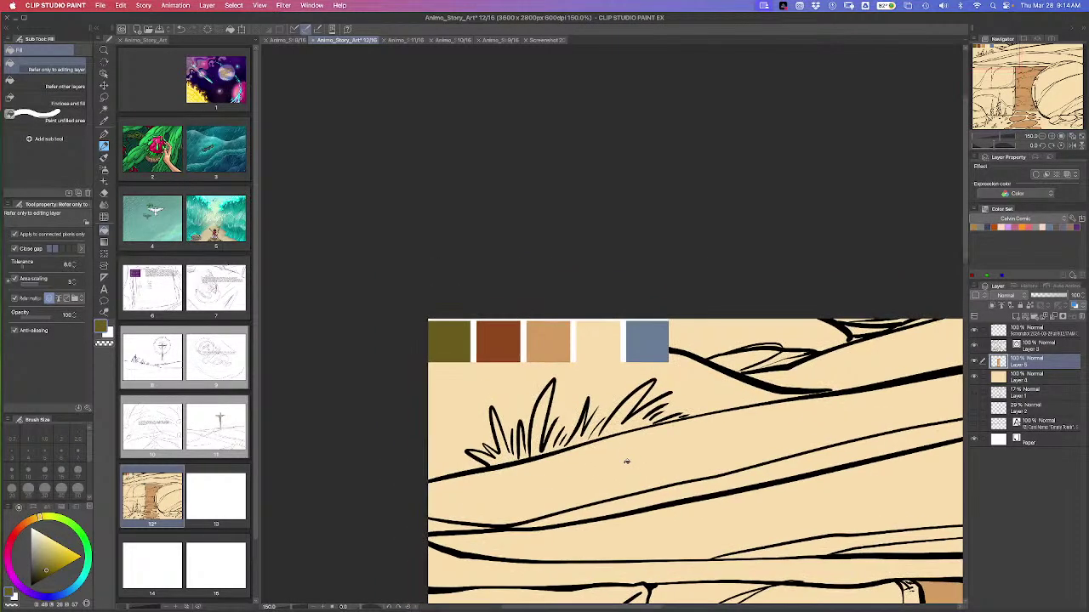
pyautogui.press('p')
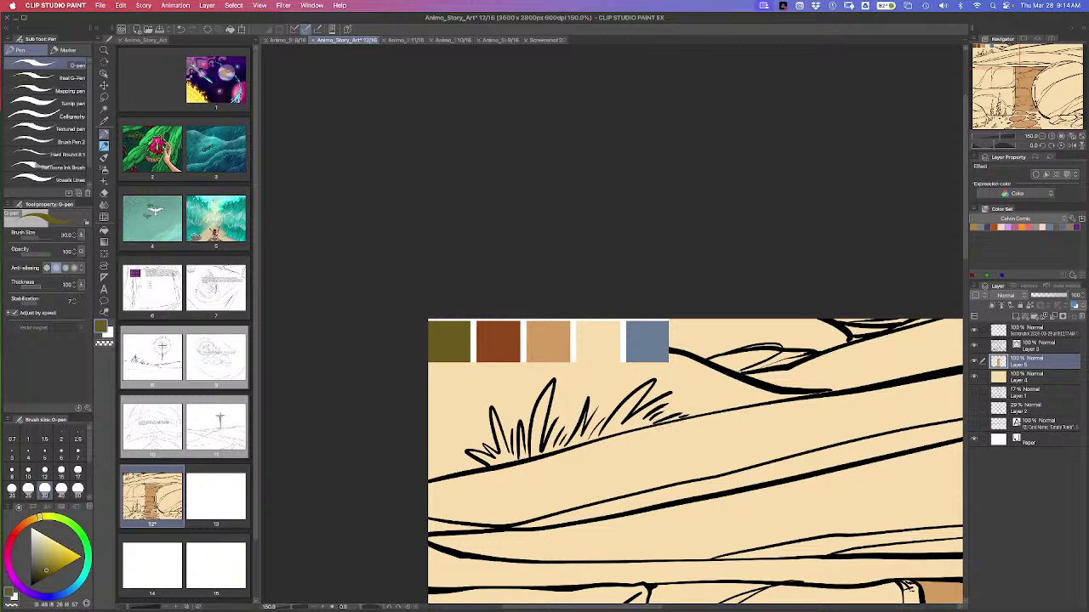
pyautogui.moveTo(657, 424)
pyautogui.mouseDown()
pyautogui.moveTo(704, 411)
pyautogui.moveTo(662, 412)
pyautogui.moveTo(666, 401)
pyautogui.moveTo(653, 416)
pyautogui.moveTo(670, 396)
pyautogui.moveTo(655, 402)
pyautogui.mouseUp()
pyautogui.moveTo(619, 434)
pyautogui.mouseDown()
pyautogui.moveTo(644, 416)
pyautogui.moveTo(626, 424)
pyautogui.mouseUp()
pyautogui.moveTo(641, 392); pyautogui.dragTo(659, 376)
pyautogui.moveTo(640, 392)
pyautogui.mouseDown()
pyautogui.moveTo(653, 377)
pyautogui.moveTo(649, 385)
pyautogui.mouseUp()
pyautogui.moveTo(621, 422); pyautogui.dragTo(648, 387)
pyautogui.moveTo(599, 432)
pyautogui.mouseDown()
pyautogui.moveTo(626, 400)
pyautogui.moveTo(611, 419)
pyautogui.mouseUp()
pyautogui.moveTo(594, 443); pyautogui.dragTo(604, 433)
pyautogui.moveTo(606, 437)
pyautogui.mouseDown()
pyautogui.moveTo(628, 407)
pyautogui.moveTo(606, 430)
pyautogui.mouseUp()
pyautogui.moveTo(603, 439)
pyautogui.mouseDown()
pyautogui.moveTo(617, 412)
pyautogui.moveTo(595, 433)
pyautogui.moveTo(604, 404)
pyautogui.moveTo(595, 425)
pyautogui.moveTo(602, 405)
pyautogui.moveTo(589, 412)
pyautogui.moveTo(583, 436)
pyautogui.moveTo(582, 426)
pyautogui.moveTo(616, 425)
pyautogui.mouseUp()
pyautogui.moveTo(565, 451); pyautogui.dragTo(570, 432)
pyautogui.moveTo(558, 454); pyautogui.dragTo(567, 443)
pyautogui.moveTo(558, 449)
pyautogui.mouseDown()
pyautogui.moveTo(561, 430)
pyautogui.moveTo(563, 442)
pyautogui.mouseUp()
pyautogui.moveTo(562, 442); pyautogui.dragTo(572, 435)
pyautogui.moveTo(564, 449)
pyautogui.mouseDown()
pyautogui.moveTo(575, 438)
pyautogui.moveTo(558, 419)
pyautogui.mouseUp()
pyautogui.moveTo(549, 456); pyautogui.dragTo(558, 446)
pyautogui.moveTo(540, 459)
pyautogui.mouseDown()
pyautogui.moveTo(557, 437)
pyautogui.moveTo(555, 383)
pyautogui.moveTo(544, 448)
pyautogui.moveTo(551, 385)
pyautogui.mouseUp()
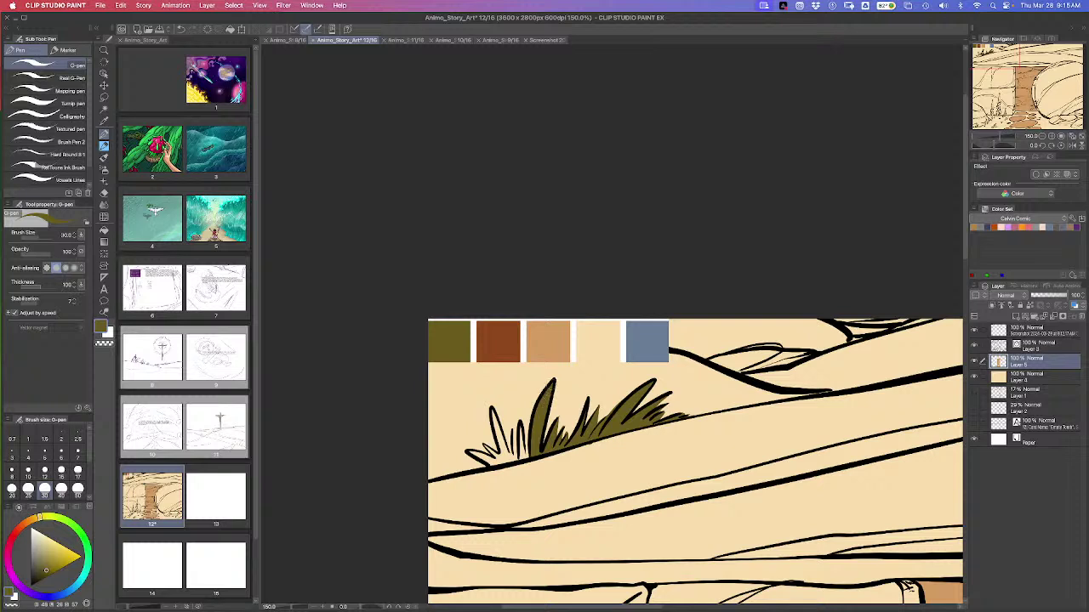
pyautogui.moveTo(518, 454)
pyautogui.mouseDown()
pyautogui.moveTo(525, 427)
pyautogui.moveTo(533, 448)
pyautogui.mouseUp()
pyautogui.moveTo(521, 463)
pyautogui.mouseDown()
pyautogui.moveTo(534, 453)
pyautogui.moveTo(512, 431)
pyautogui.moveTo(518, 453)
pyautogui.moveTo(494, 416)
pyautogui.moveTo(502, 440)
pyautogui.moveTo(494, 425)
pyautogui.mouseUp()
pyautogui.hotkey('ctrl', 'z')
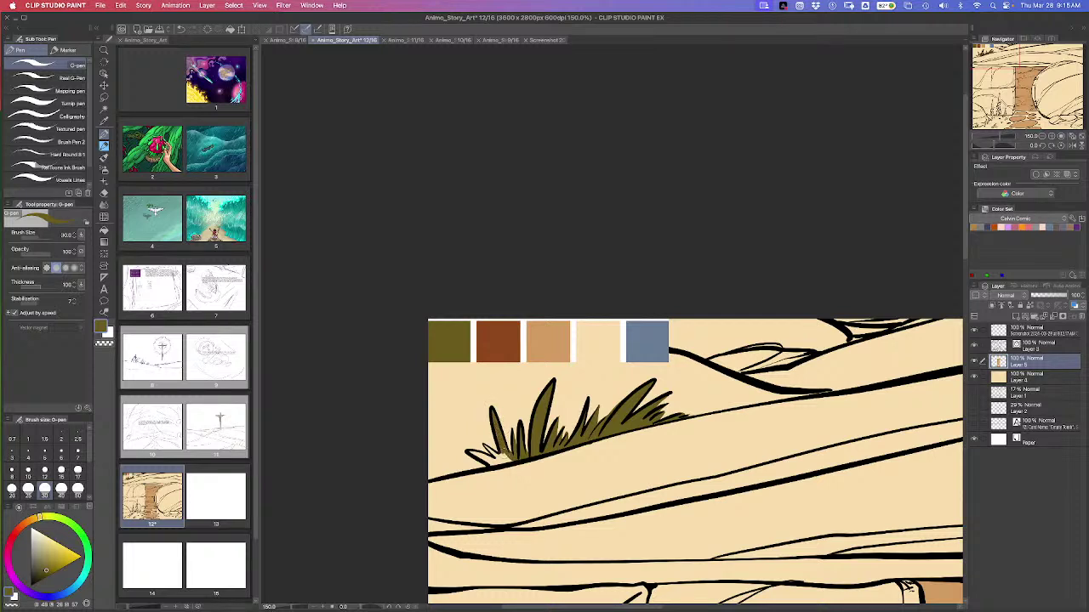
pyautogui.moveTo(515, 464)
pyautogui.mouseDown()
pyautogui.moveTo(466, 447)
pyautogui.moveTo(497, 461)
pyautogui.moveTo(478, 454)
pyautogui.mouseUp()
# Paint olive green shading on the tallest plant beside the tomb wall and on the foliage at its base
pyautogui.scroll(-15, 775, 538)
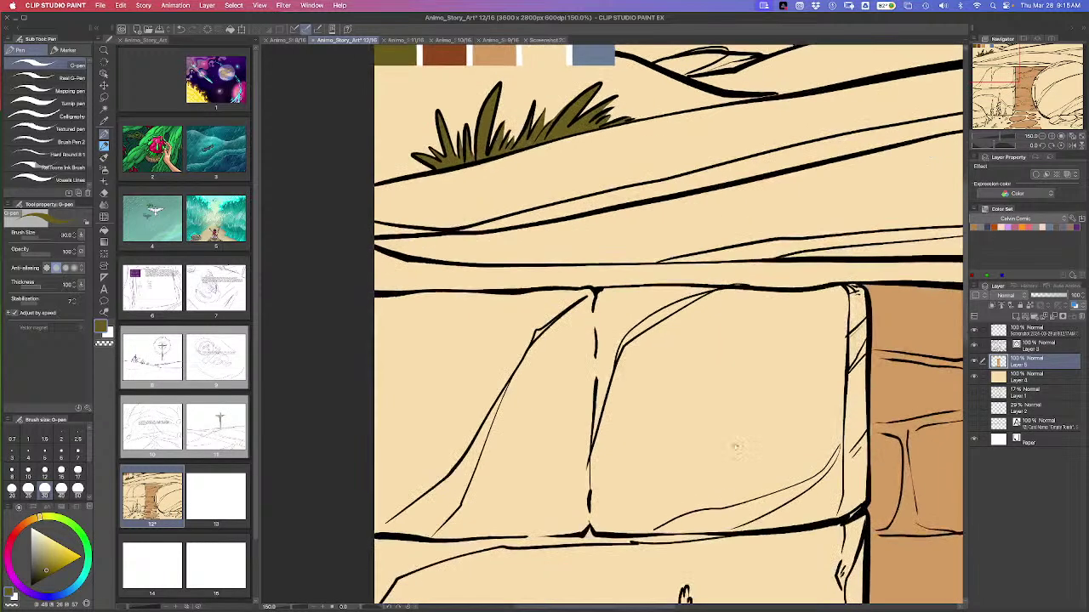
pyautogui.hscroll(5, 749, 451)
pyautogui.scroll(-3, 749, 451)
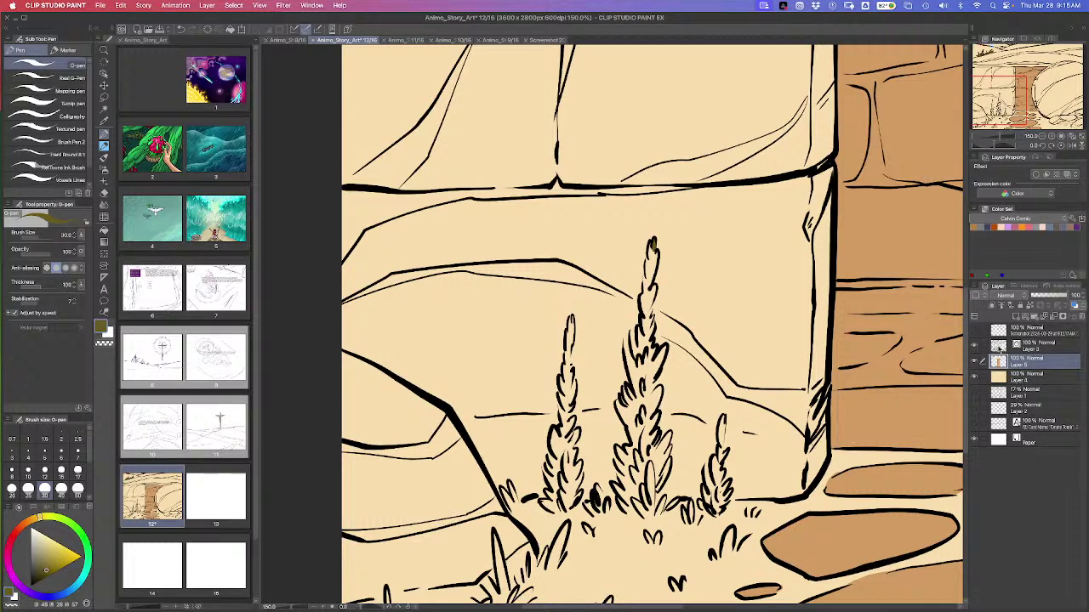
pyautogui.moveTo(652, 245)
pyautogui.mouseDown()
pyautogui.moveTo(654, 310)
pyautogui.moveTo(634, 340)
pyautogui.moveTo(634, 327)
pyautogui.moveTo(636, 358)
pyautogui.moveTo(632, 335)
pyautogui.moveTo(624, 354)
pyautogui.moveTo(627, 334)
pyautogui.moveTo(632, 388)
pyautogui.moveTo(657, 381)
pyautogui.moveTo(653, 393)
pyautogui.mouseUp()
pyautogui.moveTo(656, 451); pyautogui.dragTo(672, 432)
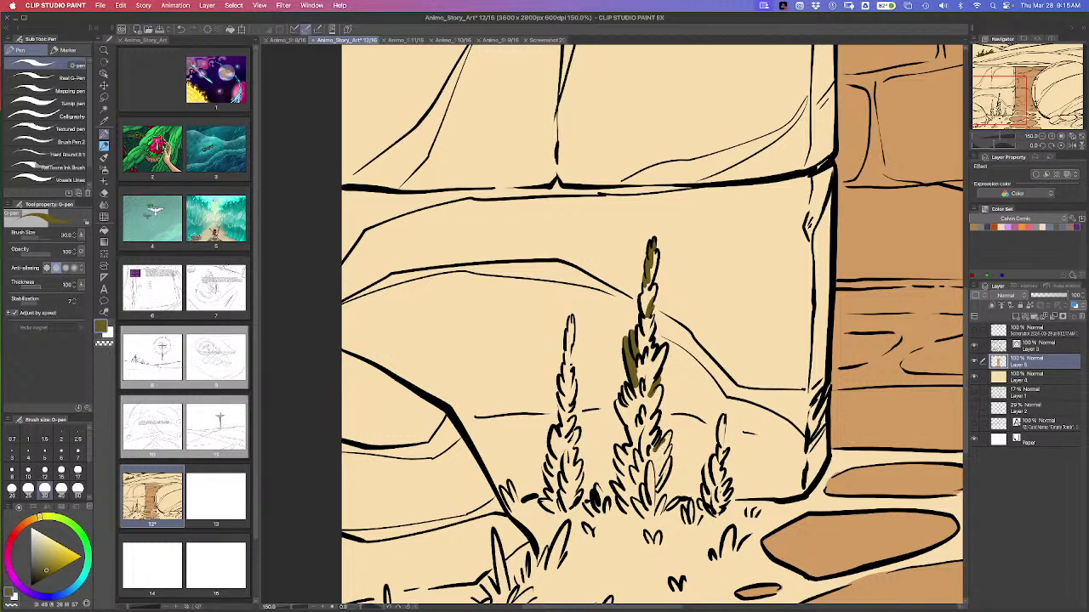
pyautogui.moveTo(655, 485)
pyautogui.mouseDown()
pyautogui.moveTo(660, 520)
pyautogui.moveTo(684, 495)
pyautogui.moveTo(662, 516)
pyautogui.moveTo(652, 504)
pyautogui.mouseUp()
pyautogui.moveTo(615, 458); pyautogui.dragTo(616, 464)
pyautogui.moveTo(606, 507)
pyautogui.mouseDown()
pyautogui.moveTo(624, 513)
pyautogui.moveTo(604, 516)
pyautogui.moveTo(592, 495)
pyautogui.moveTo(607, 512)
pyautogui.moveTo(574, 511)
pyautogui.mouseUp()
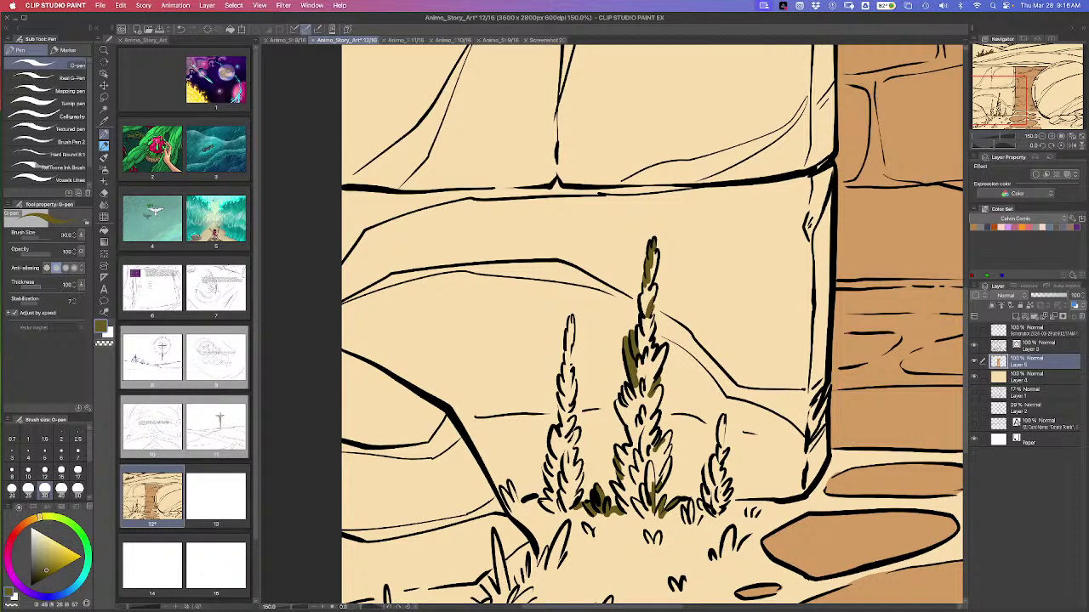
# Paint olive green shading on the tall plant left of the tallest one and on the small tuft beside the rock
pyautogui.moveTo(582, 468); pyautogui.dragTo(573, 495)
pyautogui.moveTo(578, 437); pyautogui.dragTo(568, 452)
pyautogui.moveTo(563, 406); pyautogui.dragTo(554, 414)
pyautogui.moveTo(582, 373)
pyautogui.mouseDown()
pyautogui.moveTo(570, 388)
pyautogui.moveTo(564, 359)
pyautogui.mouseUp()
pyautogui.moveTo(575, 357); pyautogui.dragTo(563, 368)
pyautogui.moveTo(573, 358)
pyautogui.mouseDown()
pyautogui.moveTo(563, 366)
pyautogui.moveTo(568, 315)
pyautogui.moveTo(561, 369)
pyautogui.mouseUp()
pyautogui.moveTo(575, 409); pyautogui.dragTo(566, 420)
pyautogui.moveTo(573, 416); pyautogui.dragTo(568, 448)
pyautogui.moveTo(580, 427); pyautogui.dragTo(573, 437)
pyautogui.moveTo(578, 436)
pyautogui.mouseDown()
pyautogui.moveTo(546, 461)
pyautogui.moveTo(533, 504)
pyautogui.moveTo(505, 494)
pyautogui.moveTo(511, 503)
pyautogui.mouseUp()
pyautogui.moveTo(526, 503); pyautogui.dragTo(506, 518)
# Paint the grass clump at the foot of the foreground rock olive green with the G-pen
pyautogui.scroll(-3, 652, 323)
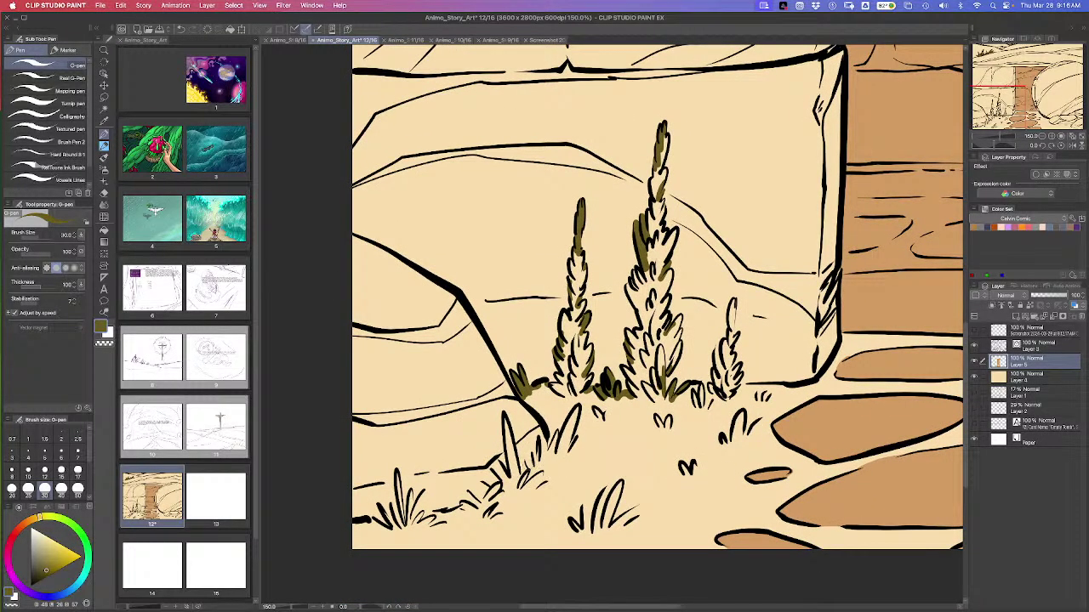
pyautogui.moveTo(536, 461); pyautogui.dragTo(532, 472)
pyautogui.moveTo(553, 430); pyautogui.dragTo(539, 468)
pyautogui.moveTo(549, 458); pyautogui.dragTo(512, 476)
pyautogui.moveTo(529, 474); pyautogui.dragTo(517, 485)
pyautogui.moveTo(543, 464); pyautogui.dragTo(519, 490)
pyautogui.moveTo(560, 458); pyautogui.dragTo(529, 488)
pyautogui.moveTo(511, 464)
pyautogui.mouseDown()
pyautogui.moveTo(507, 495)
pyautogui.moveTo(468, 502)
pyautogui.moveTo(466, 514)
pyautogui.moveTo(493, 497)
pyautogui.mouseUp()
# Extend the olive green along the foreground rock's base and colour the grass tuft at the page's outer edge
pyautogui.moveTo(595, 340); pyautogui.dragTo(645, 299)
pyautogui.moveTo(528, 465); pyautogui.dragTo(465, 486)
pyautogui.moveTo(681, 297); pyautogui.dragTo(791, 328)
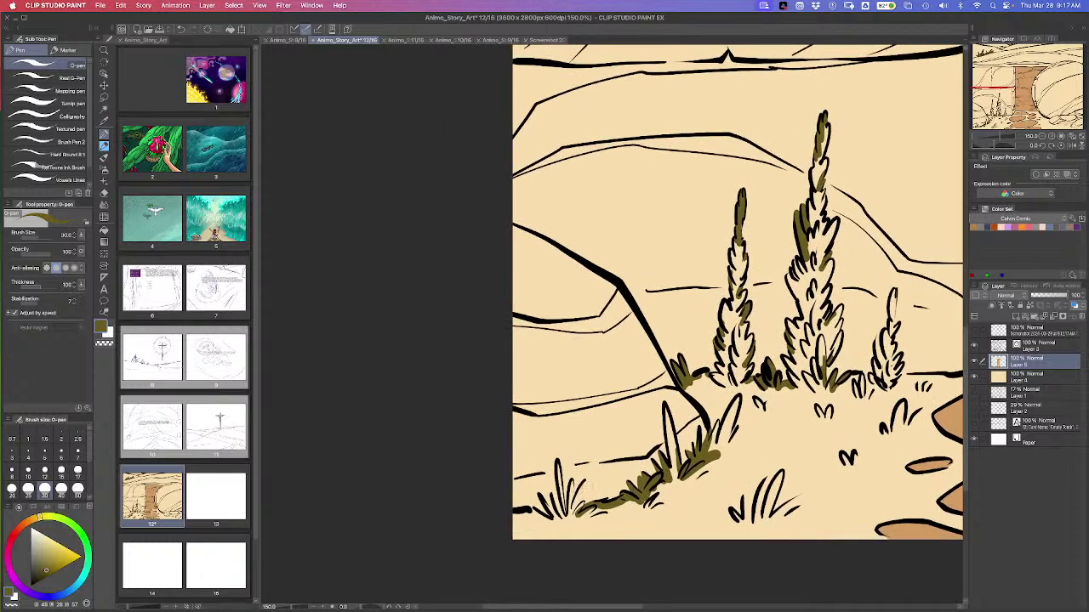
pyautogui.moveTo(587, 480); pyautogui.dragTo(565, 521)
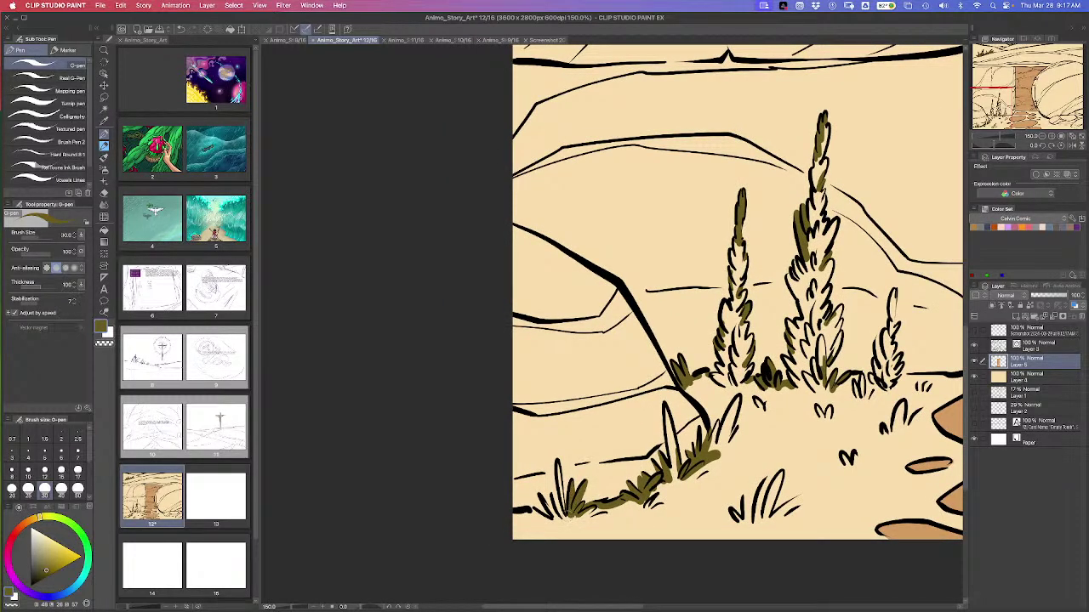
pyautogui.moveTo(562, 465)
pyautogui.mouseDown()
pyautogui.moveTo(562, 522)
pyautogui.moveTo(554, 510)
pyautogui.moveTo(558, 523)
pyautogui.moveTo(536, 531)
pyautogui.moveTo(521, 519)
pyautogui.mouseUp()
# Paint the smallest plant beside the tomb wall and the ground around its base olive green
pyautogui.hscroll(5, 738, 294)
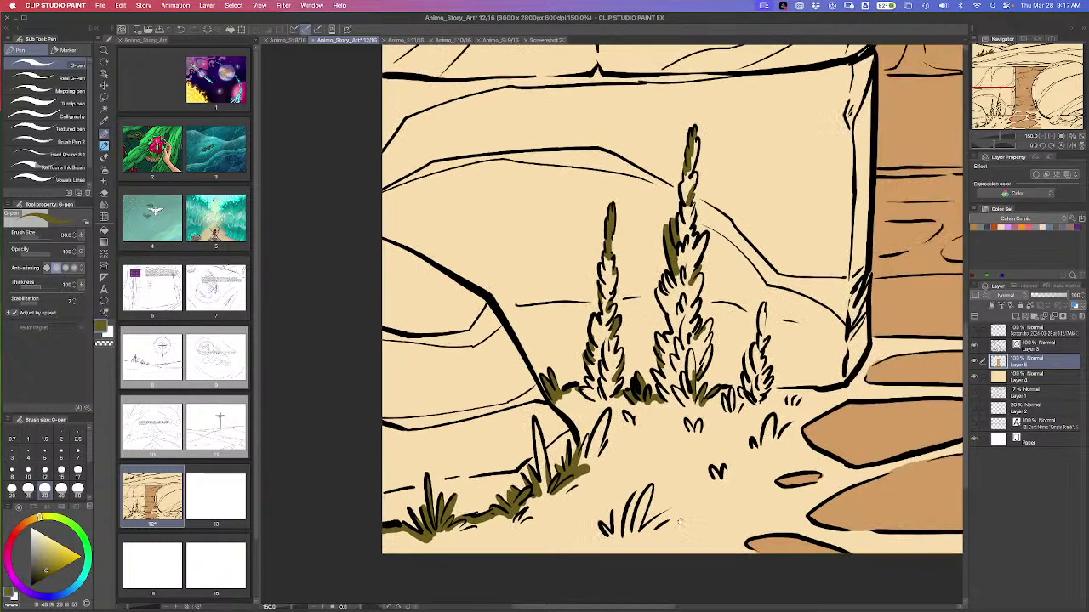
pyautogui.moveTo(662, 400)
pyautogui.mouseDown()
pyautogui.moveTo(654, 413)
pyautogui.moveTo(616, 408)
pyautogui.moveTo(622, 420)
pyautogui.mouseUp()
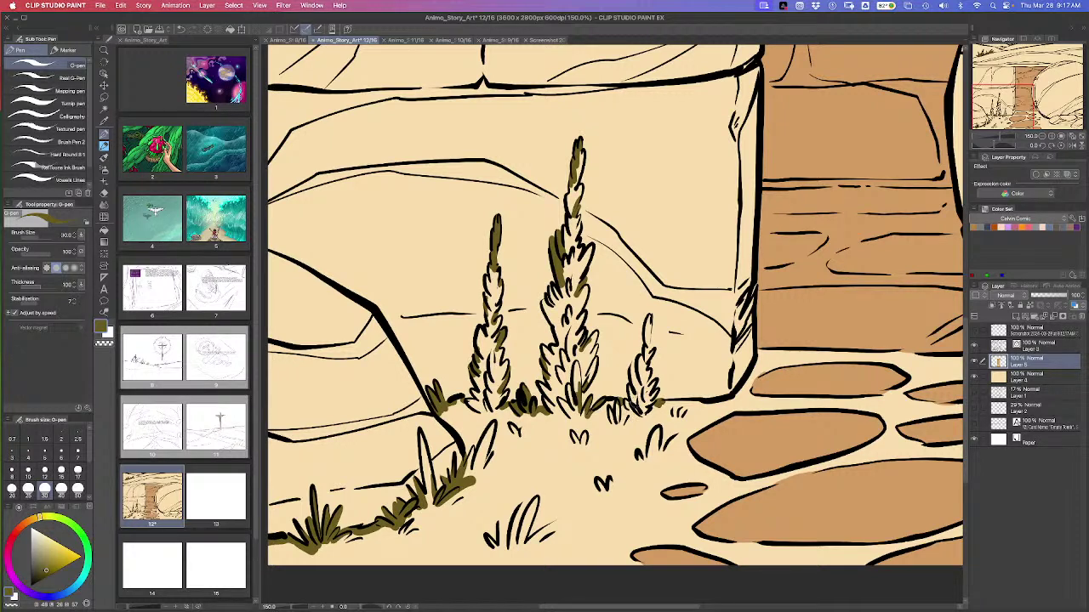
pyautogui.moveTo(636, 366)
pyautogui.mouseDown()
pyautogui.moveTo(632, 389)
pyautogui.moveTo(631, 378)
pyautogui.mouseUp()
pyautogui.moveTo(650, 316)
pyautogui.mouseDown()
pyautogui.moveTo(634, 391)
pyautogui.moveTo(644, 390)
pyautogui.mouseUp()
pyautogui.moveTo(649, 371)
pyautogui.mouseDown()
pyautogui.moveTo(640, 416)
pyautogui.moveTo(631, 398)
pyautogui.moveTo(631, 421)
pyautogui.moveTo(623, 415)
pyautogui.mouseUp()
pyautogui.moveTo(635, 395); pyautogui.dragTo(616, 413)
# Colour the small tufts near the stepping stones and plants olive green, and add loose tufts on the sand
pyautogui.moveTo(897, 447)
pyautogui.mouseDown()
pyautogui.moveTo(749, 475)
pyautogui.moveTo(559, 450)
pyautogui.moveTo(818, 404)
pyautogui.mouseUp()
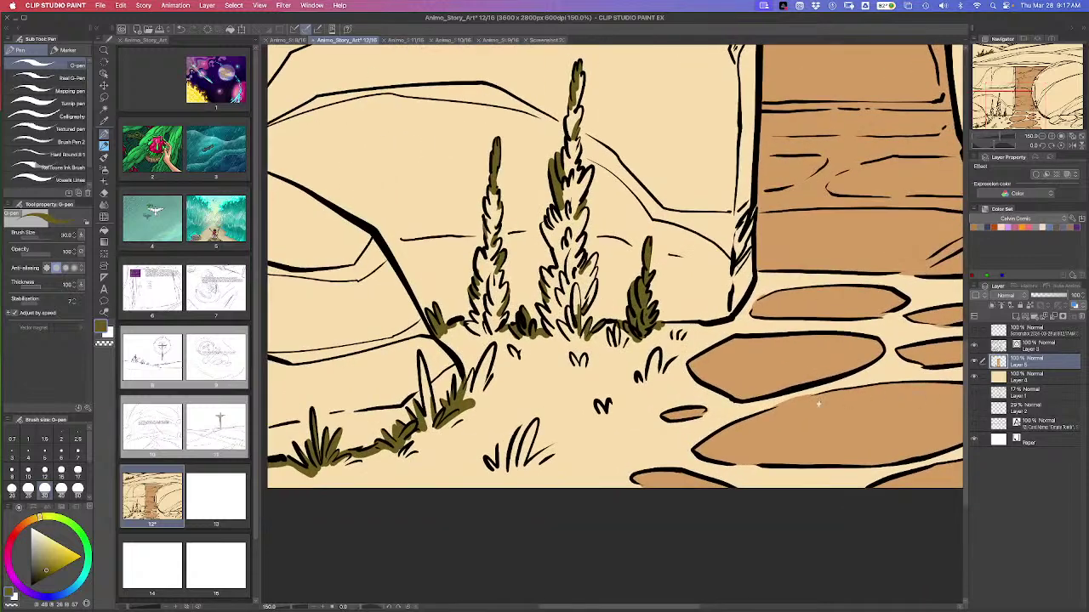
pyautogui.moveTo(733, 313)
pyautogui.mouseDown()
pyautogui.moveTo(673, 342)
pyautogui.moveTo(647, 387)
pyautogui.moveTo(664, 369)
pyautogui.mouseUp()
pyautogui.moveTo(582, 356); pyautogui.dragTo(578, 376)
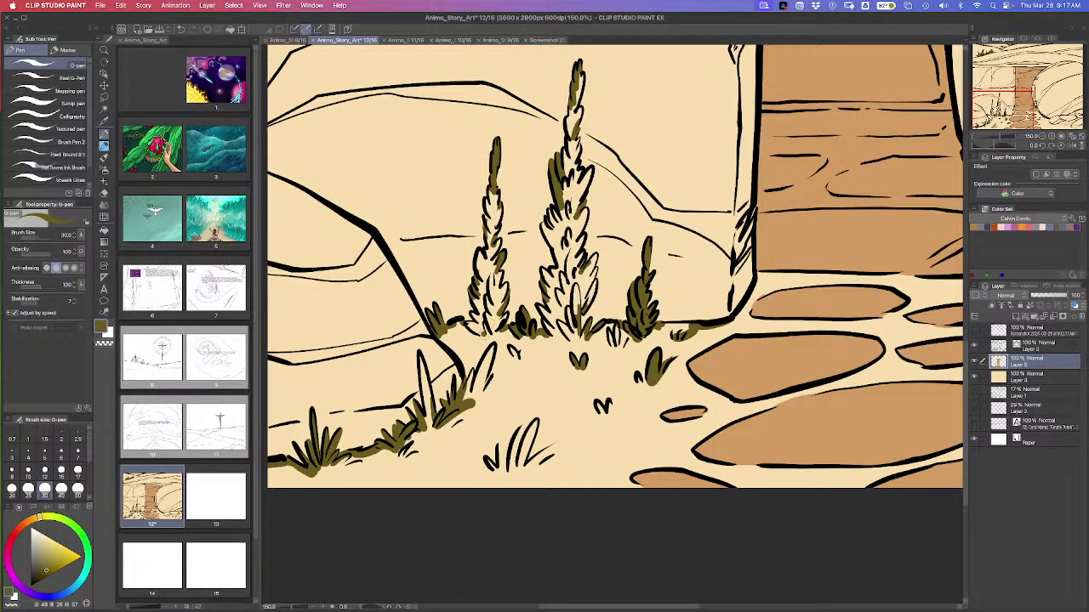
pyautogui.moveTo(488, 323); pyautogui.dragTo(470, 339)
pyautogui.moveTo(476, 322); pyautogui.dragTo(464, 332)
pyautogui.moveTo(461, 422)
pyautogui.mouseDown()
pyautogui.moveTo(451, 432)
pyautogui.moveTo(495, 406)
pyautogui.moveTo(524, 424)
pyautogui.mouseUp()
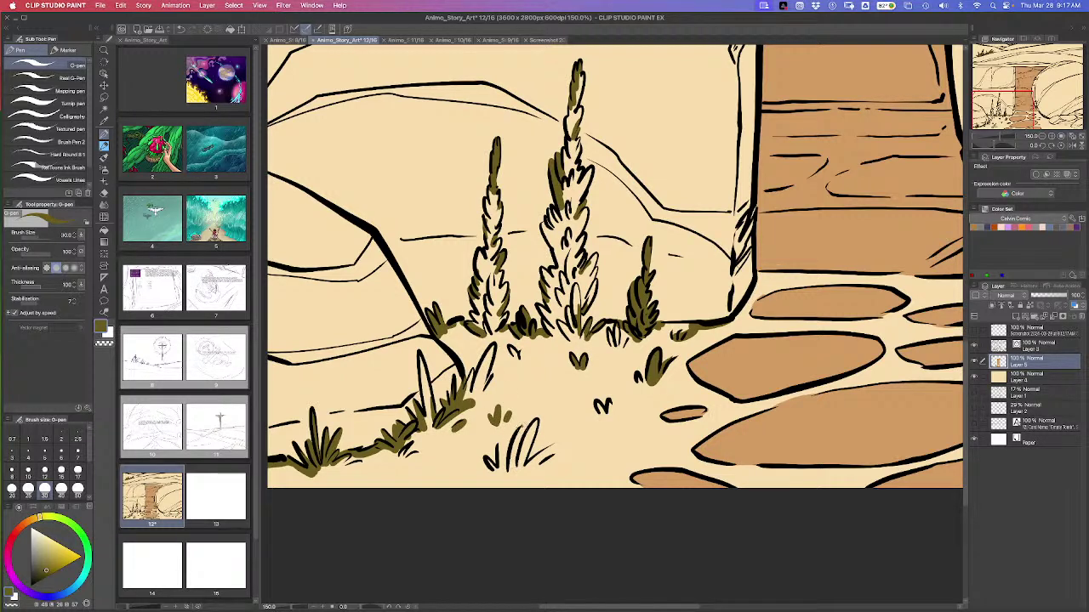
# Paint the large grass clump in the middle of the sandy foreground olive green
pyautogui.moveTo(510, 464); pyautogui.dragTo(522, 425)
pyautogui.moveTo(509, 475); pyautogui.dragTo(536, 424)
pyautogui.moveTo(532, 430); pyautogui.dragTo(540, 418)
pyautogui.moveTo(524, 464); pyautogui.dragTo(534, 433)
pyautogui.moveTo(514, 475)
pyautogui.mouseDown()
pyautogui.moveTo(529, 450)
pyautogui.moveTo(517, 474)
pyautogui.moveTo(558, 444)
pyautogui.moveTo(546, 462)
pyautogui.moveTo(486, 460)
pyautogui.mouseUp()
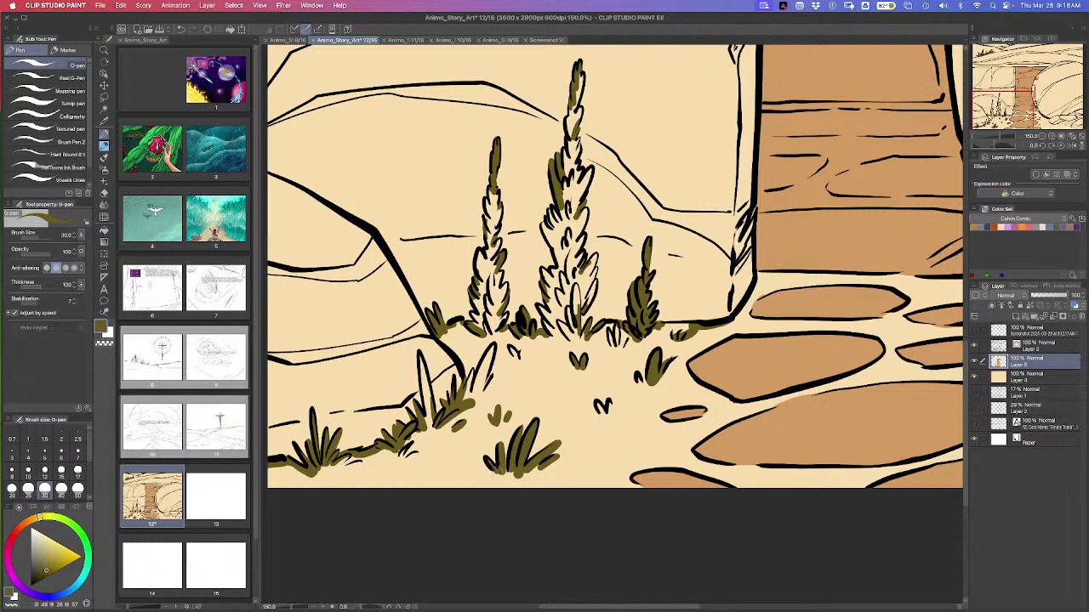
# Colour the tall pointed blade beside the foreground rock olive green and dab loose grass marks below it
pyautogui.moveTo(432, 432); pyautogui.dragTo(416, 357)
pyautogui.moveTo(431, 399); pyautogui.dragTo(420, 382)
pyautogui.moveTo(437, 436)
pyautogui.mouseDown()
pyautogui.moveTo(427, 417)
pyautogui.moveTo(415, 422)
pyautogui.moveTo(429, 408)
pyautogui.mouseUp()
pyautogui.moveTo(430, 395); pyautogui.dragTo(424, 381)
pyautogui.moveTo(445, 463)
pyautogui.mouseDown()
pyautogui.moveTo(443, 439)
pyautogui.moveTo(465, 451)
pyautogui.moveTo(412, 465)
pyautogui.moveTo(398, 450)
pyautogui.moveTo(410, 451)
pyautogui.mouseUp()
pyautogui.moveTo(334, 464)
pyautogui.mouseDown()
pyautogui.moveTo(598, 453)
pyautogui.moveTo(530, 459)
pyautogui.mouseUp()
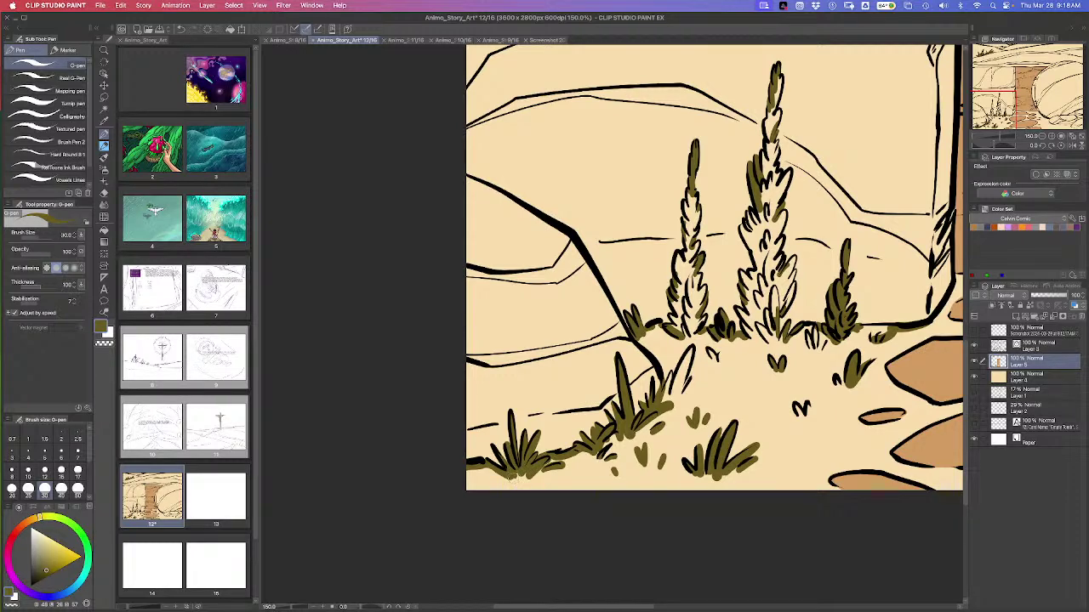
# Colour the grass blades at the tip of the foreground rock olive green and add loose marks beside them
pyautogui.moveTo(474, 483)
pyautogui.mouseDown()
pyautogui.moveTo(468, 466)
pyautogui.moveTo(495, 465)
pyautogui.mouseUp()
pyautogui.moveTo(707, 438)
pyautogui.mouseDown()
pyautogui.moveTo(642, 462)
pyautogui.moveTo(597, 425)
pyautogui.moveTo(600, 435)
pyautogui.moveTo(615, 401)
pyautogui.mouseUp()
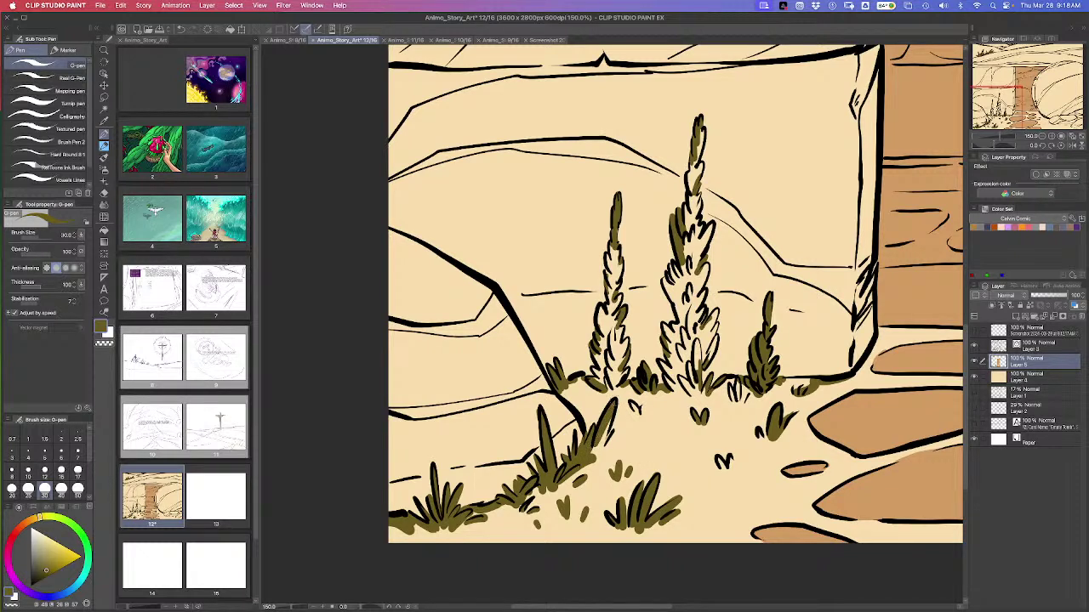
pyautogui.moveTo(592, 458)
pyautogui.mouseDown()
pyautogui.moveTo(617, 425)
pyautogui.moveTo(591, 456)
pyautogui.moveTo(601, 463)
pyautogui.moveTo(610, 447)
pyautogui.mouseUp()
pyautogui.moveTo(602, 465); pyautogui.dragTo(612, 446)
pyautogui.moveTo(600, 456); pyautogui.dragTo(635, 438)
pyautogui.moveTo(631, 446)
pyautogui.mouseDown()
pyautogui.moveTo(638, 434)
pyautogui.moveTo(644, 444)
pyautogui.mouseUp()
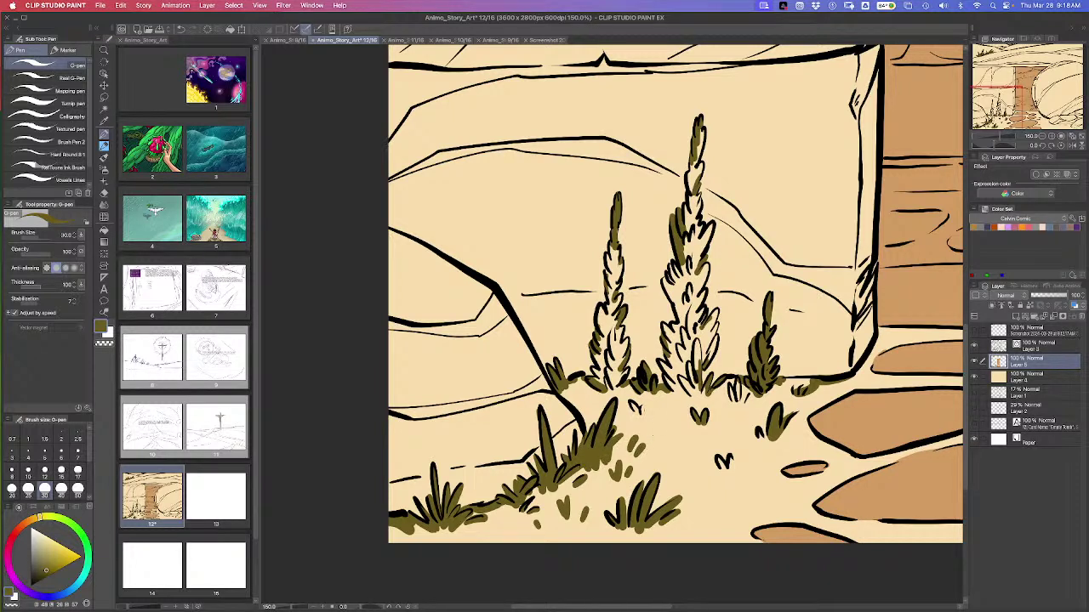
# Close the base outline of the second-tallest plant with olive green and fill its interior
pyautogui.moveTo(619, 393); pyautogui.dragTo(604, 377)
pyautogui.moveTo(611, 385)
pyautogui.mouseDown()
pyautogui.moveTo(602, 369)
pyautogui.moveTo(612, 379)
pyautogui.mouseUp()
pyautogui.moveTo(621, 393)
pyautogui.mouseDown()
pyautogui.moveTo(609, 366)
pyautogui.moveTo(600, 377)
pyautogui.mouseUp()
pyautogui.moveTo(609, 392)
pyautogui.mouseDown()
pyautogui.moveTo(590, 368)
pyautogui.moveTo(626, 342)
pyautogui.mouseUp()
pyautogui.press('g')
pyautogui.press('g')
pyautogui.click(617, 340)
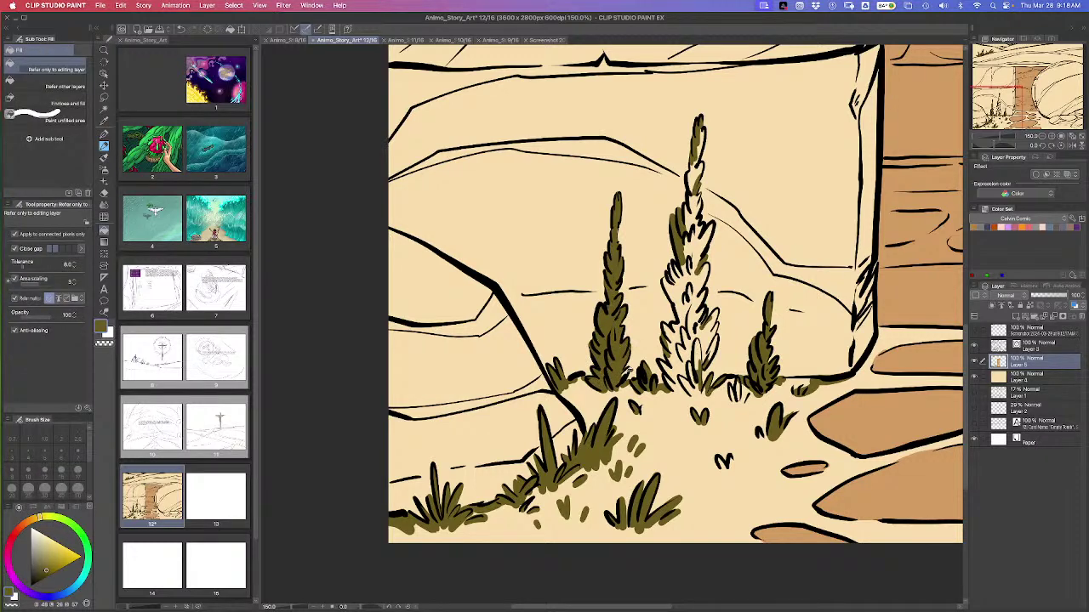
# Try filling the tallest plant with olive green, undo the fill, and fill only the front leaf at its base
pyautogui.click(697, 342)
pyautogui.press('super+z')
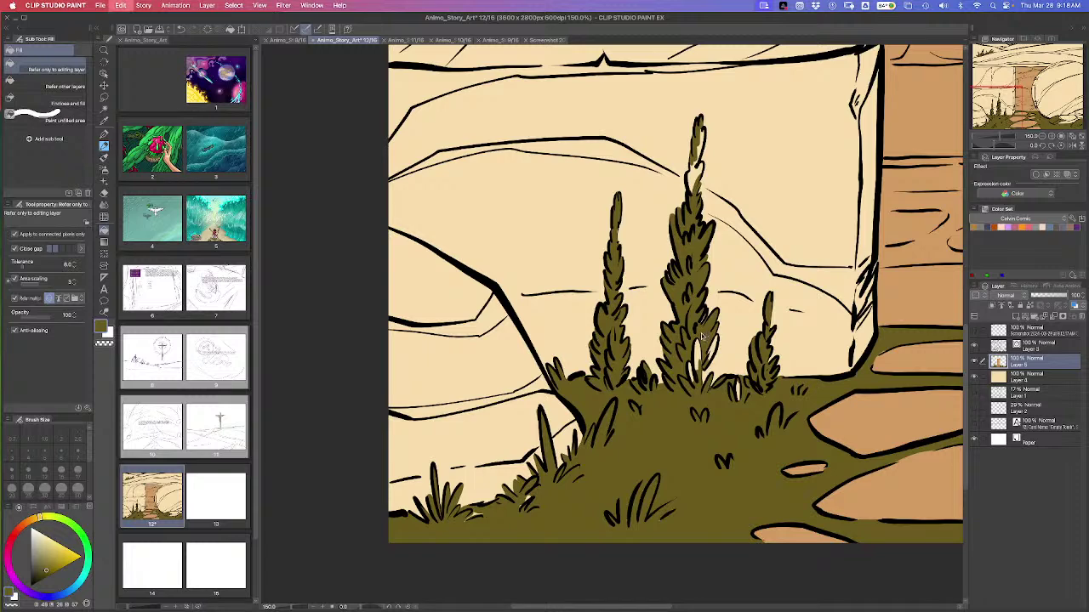
pyautogui.click(701, 351)
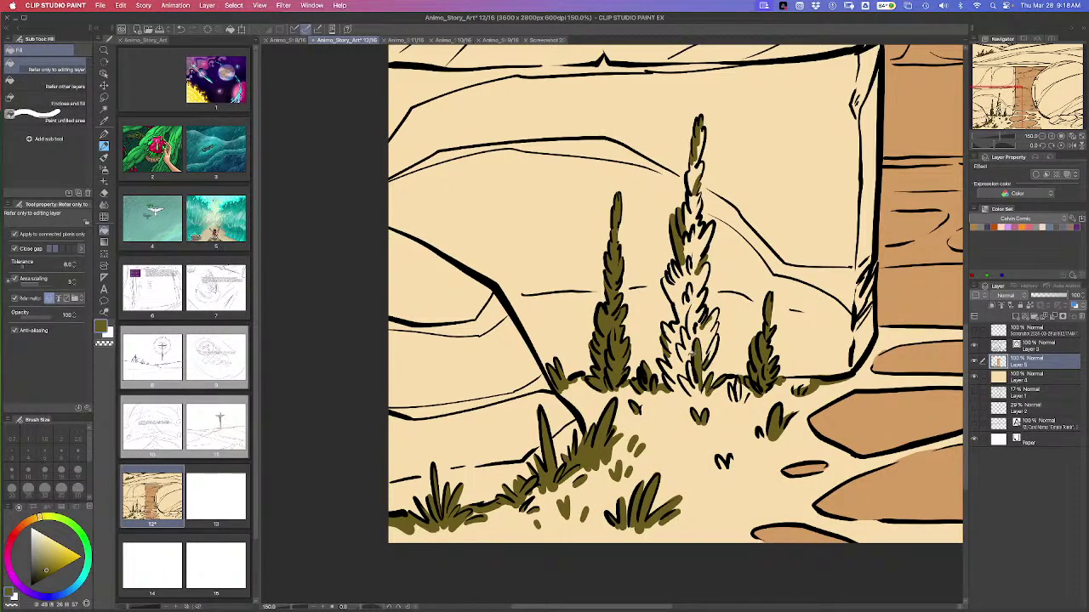
# Paint olive green ground cover with the G-pen from the tallest plant's base to the corner of the tomb wall
pyautogui.press('p')
pyautogui.moveTo(677, 398); pyautogui.dragTo(705, 388)
pyautogui.moveTo(703, 404)
pyautogui.mouseDown()
pyautogui.moveTo(711, 383)
pyautogui.moveTo(742, 388)
pyautogui.mouseUp()
pyautogui.moveTo(734, 394)
pyautogui.mouseDown()
pyautogui.moveTo(740, 379)
pyautogui.moveTo(735, 387)
pyautogui.moveTo(752, 390)
pyautogui.moveTo(745, 376)
pyautogui.moveTo(772, 373)
pyautogui.moveTo(804, 387)
pyautogui.mouseUp()
pyautogui.moveTo(791, 395); pyautogui.dragTo(803, 377)
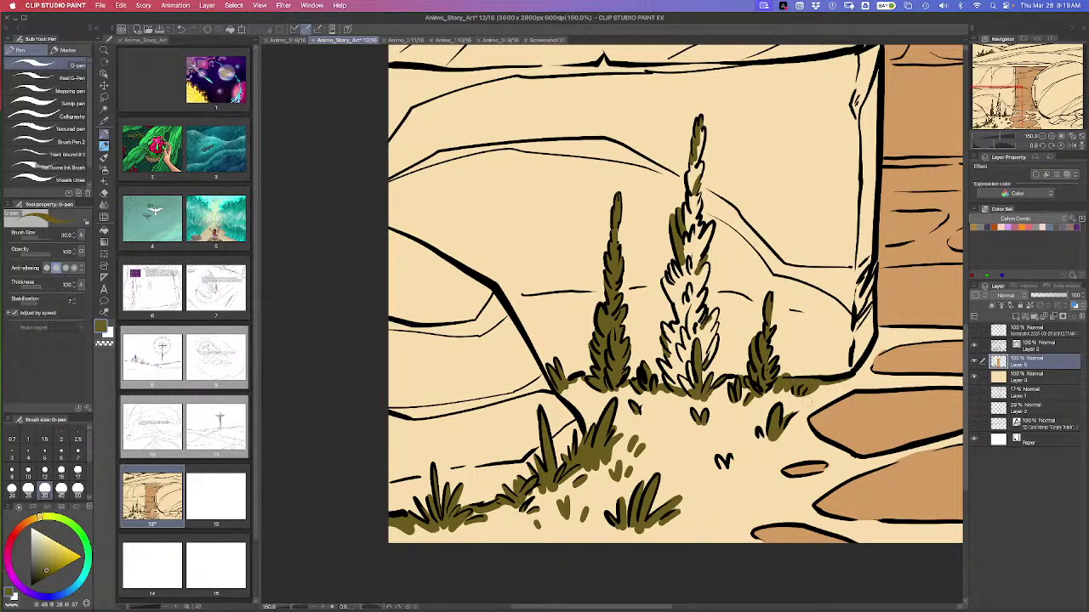
# Colour the small tuft near the stepping stones olive green and scatter loose grass marks across the sand around it
pyautogui.moveTo(717, 472)
pyautogui.mouseDown()
pyautogui.moveTo(733, 456)
pyautogui.moveTo(752, 468)
pyautogui.mouseUp()
pyautogui.moveTo(754, 478)
pyautogui.mouseDown()
pyautogui.moveTo(760, 465)
pyautogui.moveTo(767, 485)
pyautogui.mouseUp()
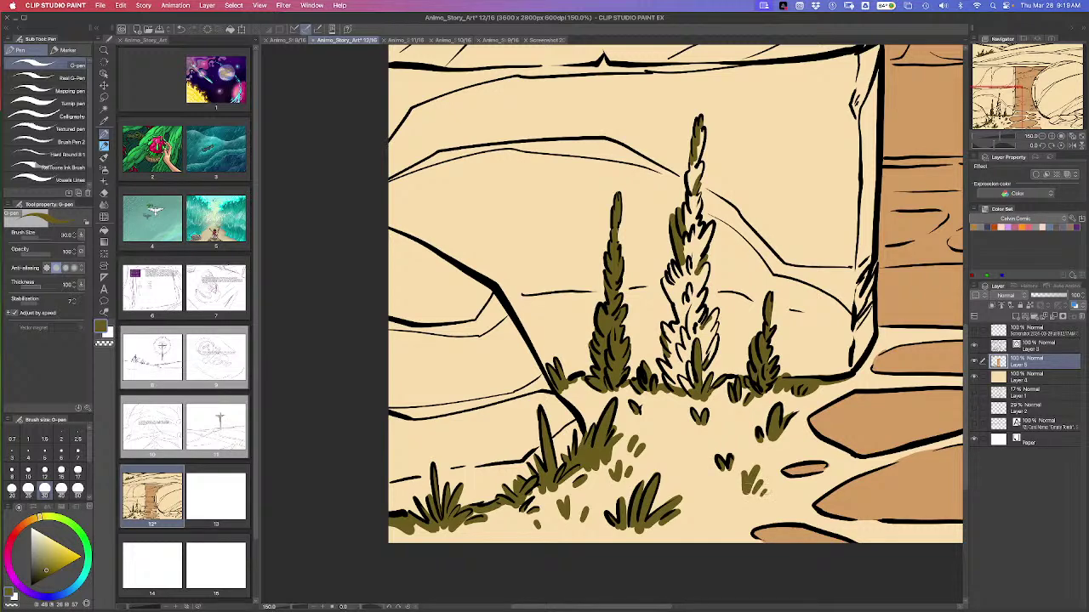
pyautogui.moveTo(716, 508); pyautogui.dragTo(733, 506)
pyautogui.moveTo(684, 454); pyautogui.dragTo(687, 446)
# Fill the remaining sections of the tallest plant with olive green, from its base leaves to its tip
pyautogui.scroll(3, 659, 326)
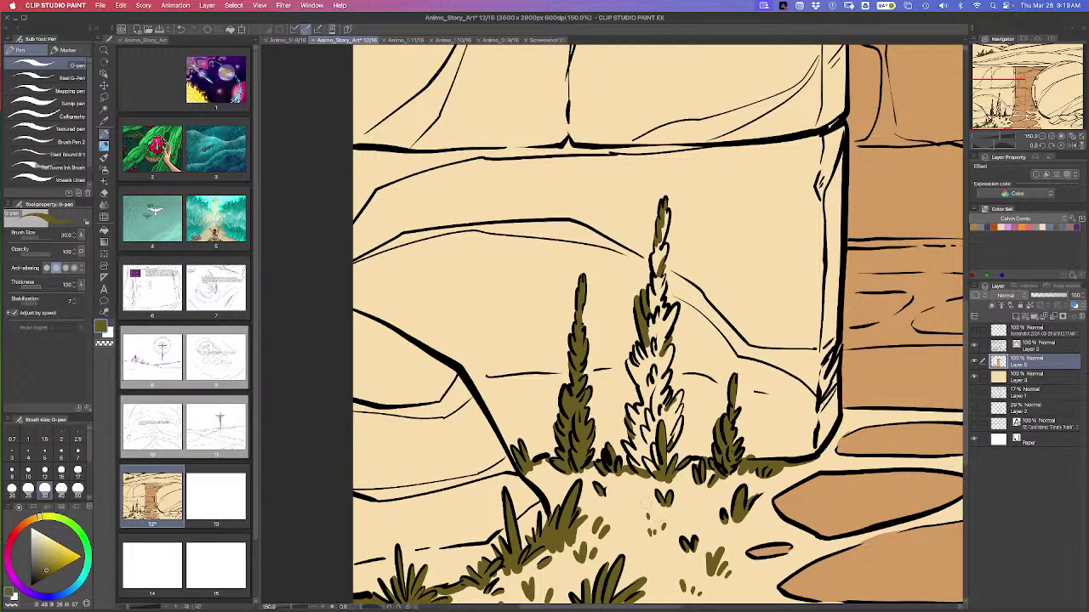
pyautogui.press('g')
pyautogui.press('g')
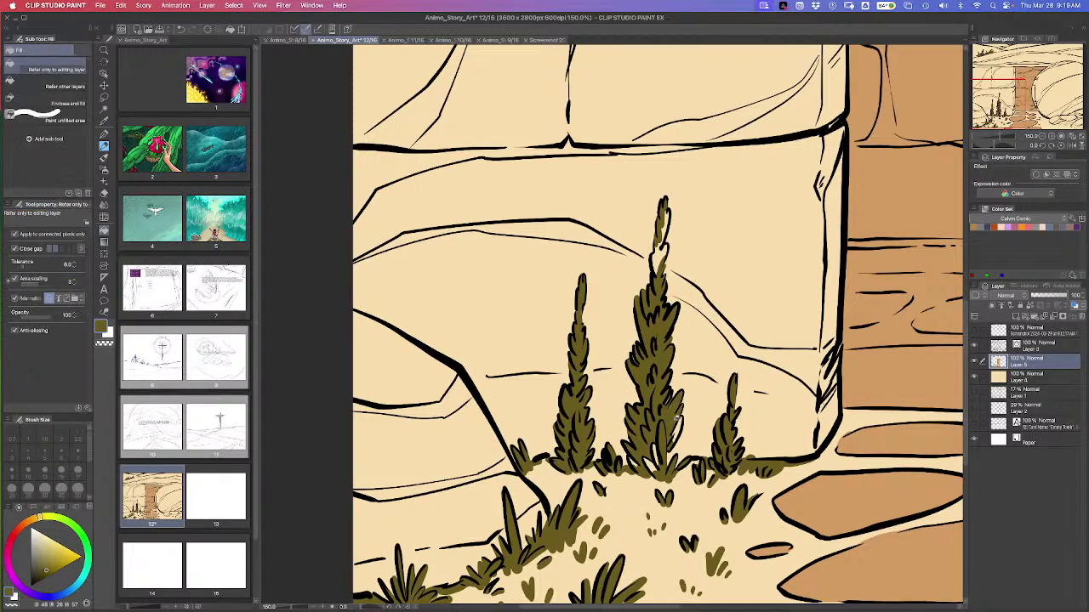
pyautogui.click(678, 423)
pyautogui.click(661, 257)
pyautogui.click(664, 223)
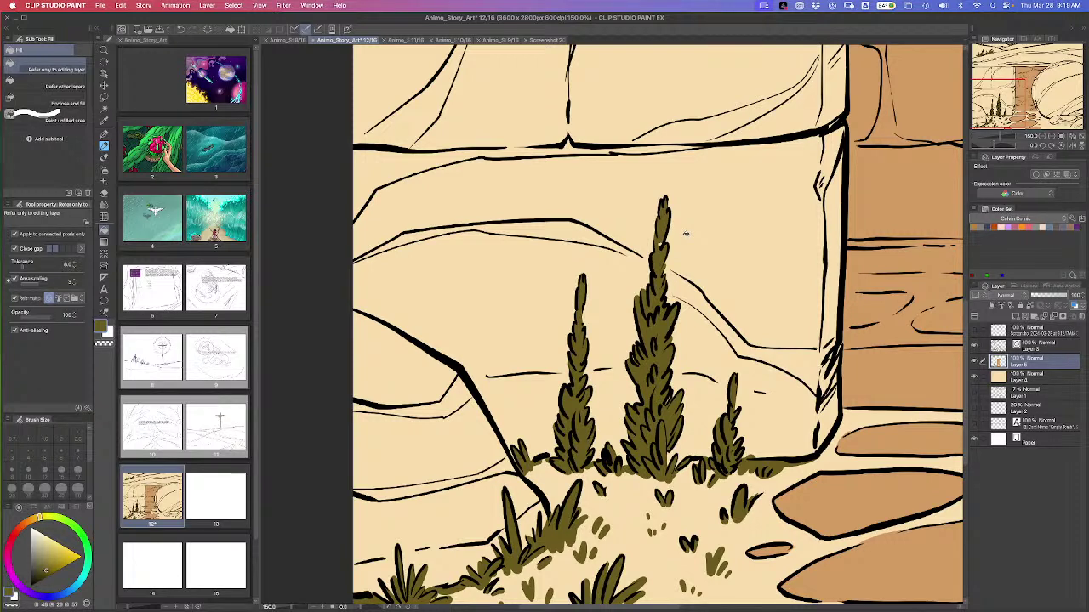
# Draw small olive green grass tufts with the G-pen on the sand in front of the rocks below the round stone
pyautogui.press('p')
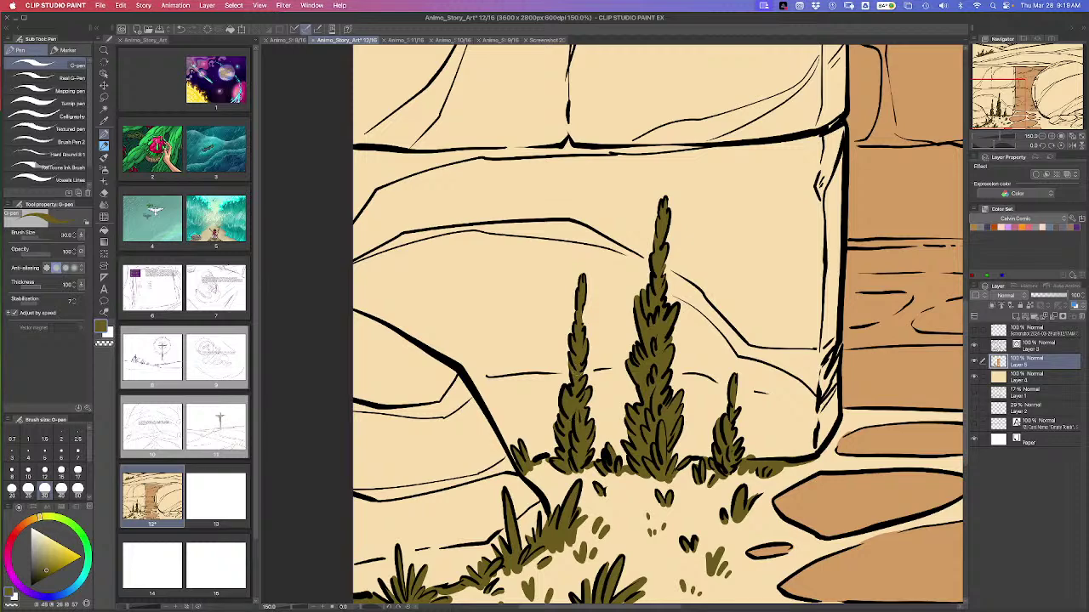
pyautogui.scroll(-4, 839, 479)
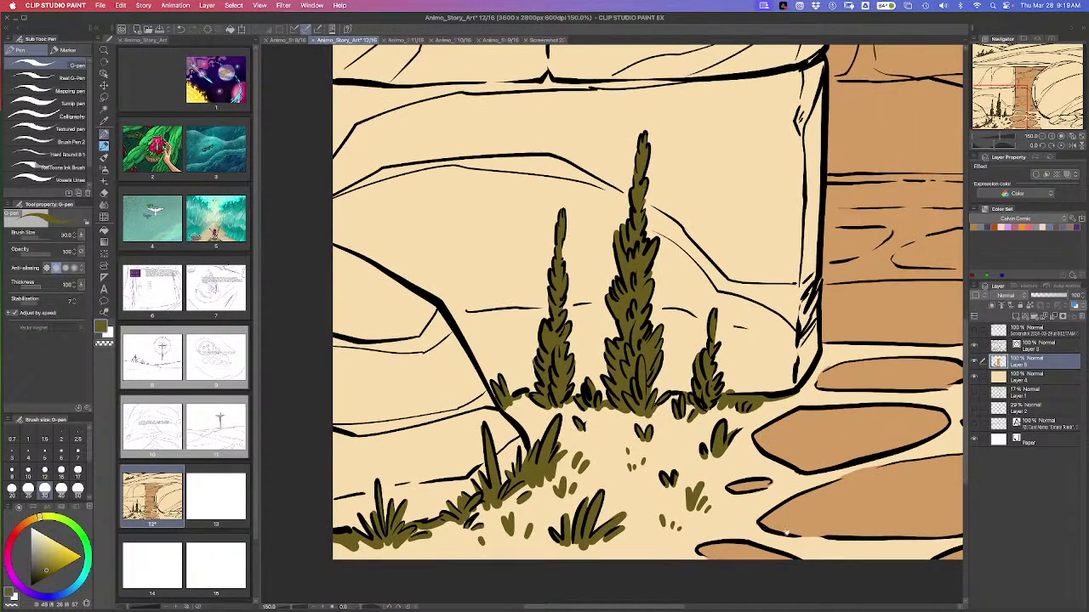
pyautogui.scroll(-2, 786, 533)
pyautogui.hscroll(10, 723, 527)
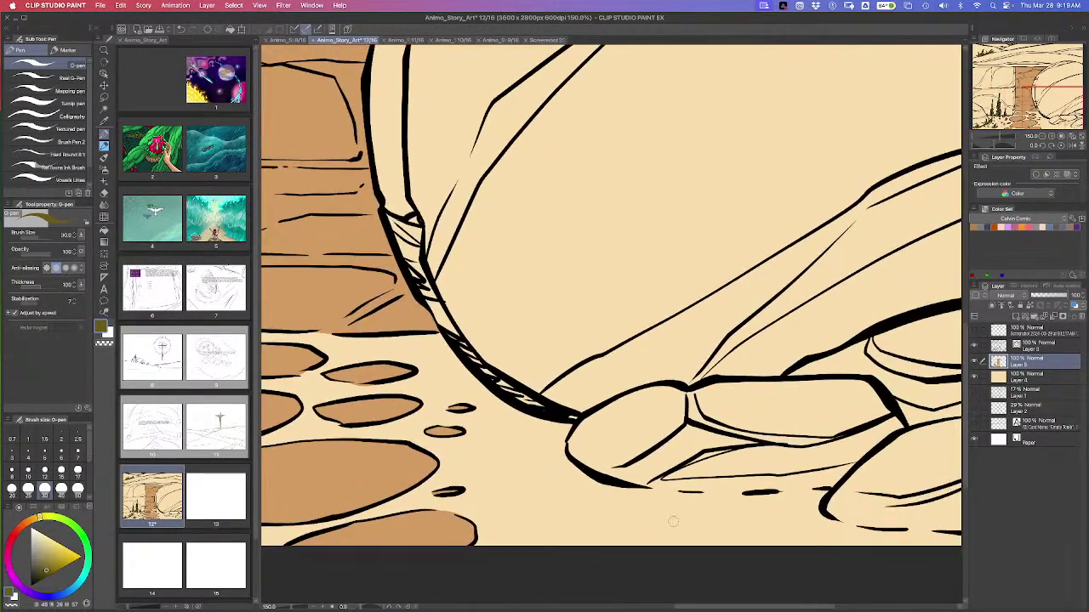
pyautogui.moveTo(669, 514)
pyautogui.mouseDown()
pyautogui.moveTo(674, 528)
pyautogui.moveTo(720, 526)
pyautogui.mouseUp()
pyautogui.moveTo(724, 506); pyautogui.dragTo(732, 525)
pyautogui.moveTo(735, 519); pyautogui.dragTo(739, 514)
pyautogui.moveTo(792, 487); pyautogui.dragTo(801, 507)
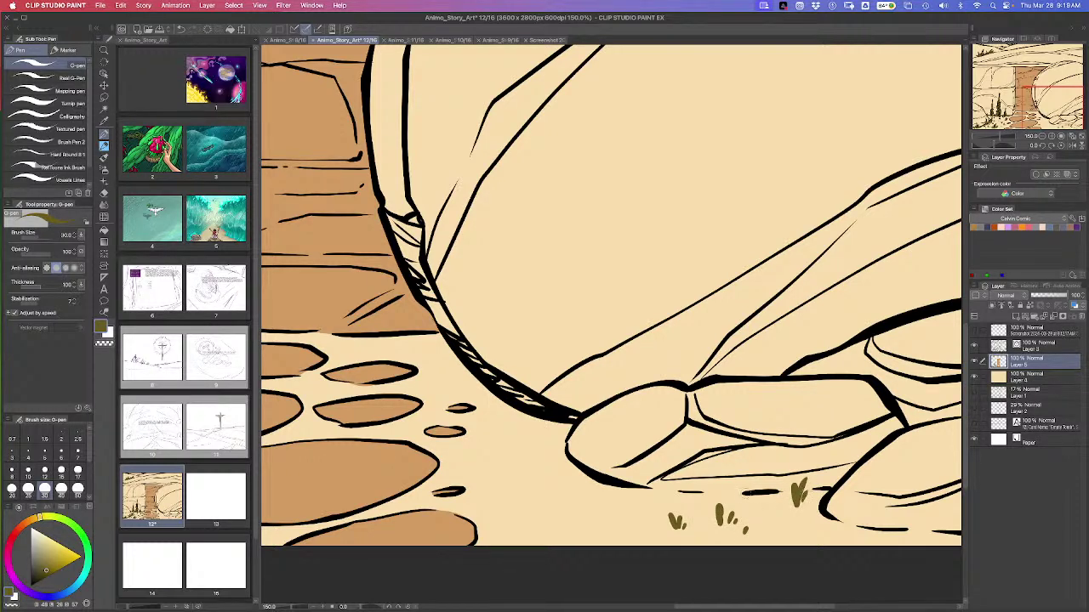
pyautogui.moveTo(732, 490); pyautogui.dragTo(733, 499)
pyautogui.moveTo(737, 490); pyautogui.dragTo(731, 500)
pyautogui.moveTo(725, 479); pyautogui.dragTo(730, 499)
# Add olive green grass tufts between the stepping stones and the base of the round stone
pyautogui.moveTo(516, 461)
pyautogui.mouseDown()
pyautogui.moveTo(521, 478)
pyautogui.moveTo(534, 479)
pyautogui.mouseUp()
pyautogui.moveTo(543, 467); pyautogui.dragTo(545, 474)
pyautogui.moveTo(439, 366); pyautogui.dragTo(446, 380)
pyautogui.moveTo(453, 374); pyautogui.dragTo(455, 381)
pyautogui.moveTo(526, 506); pyautogui.dragTo(528, 519)
pyautogui.moveTo(530, 513); pyautogui.dragTo(541, 522)
pyautogui.hscroll(5, 595, 527)
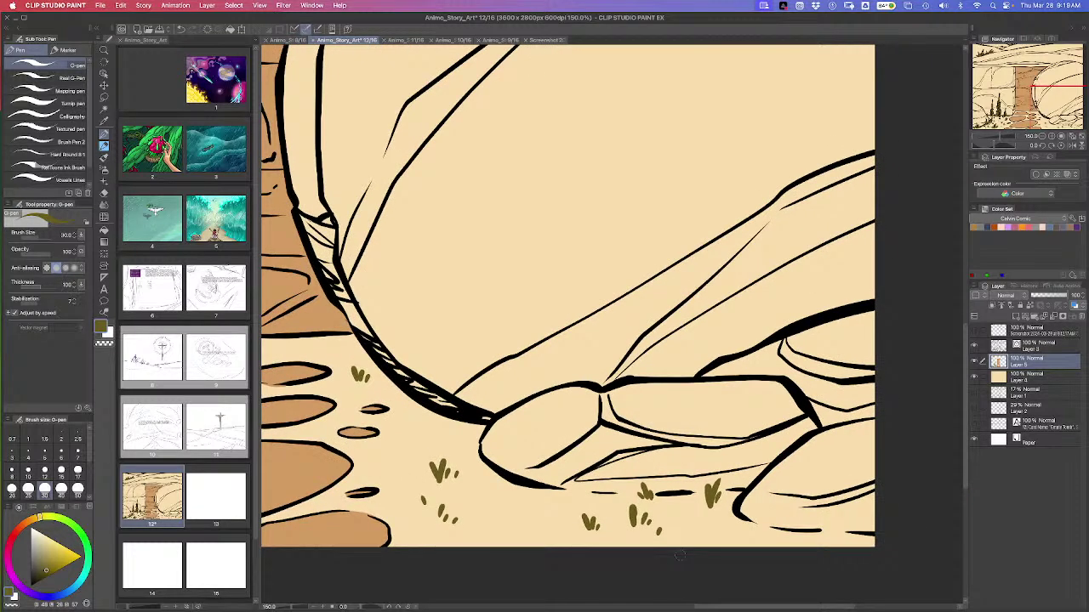
# Sample the tan colour from the tomb doorway
pyautogui.scroll(-5, 678, 554)
pyautogui.hscroll(-2, 678, 554)
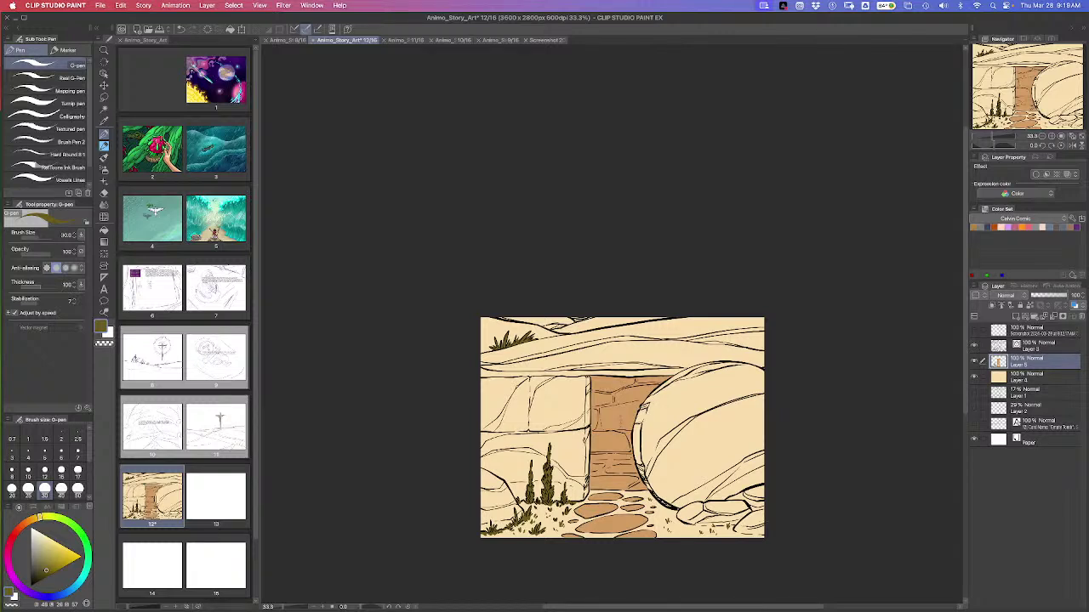
pyautogui.keyDown('alt'); pyautogui.click(615, 414); pyautogui.keyUp('alt')
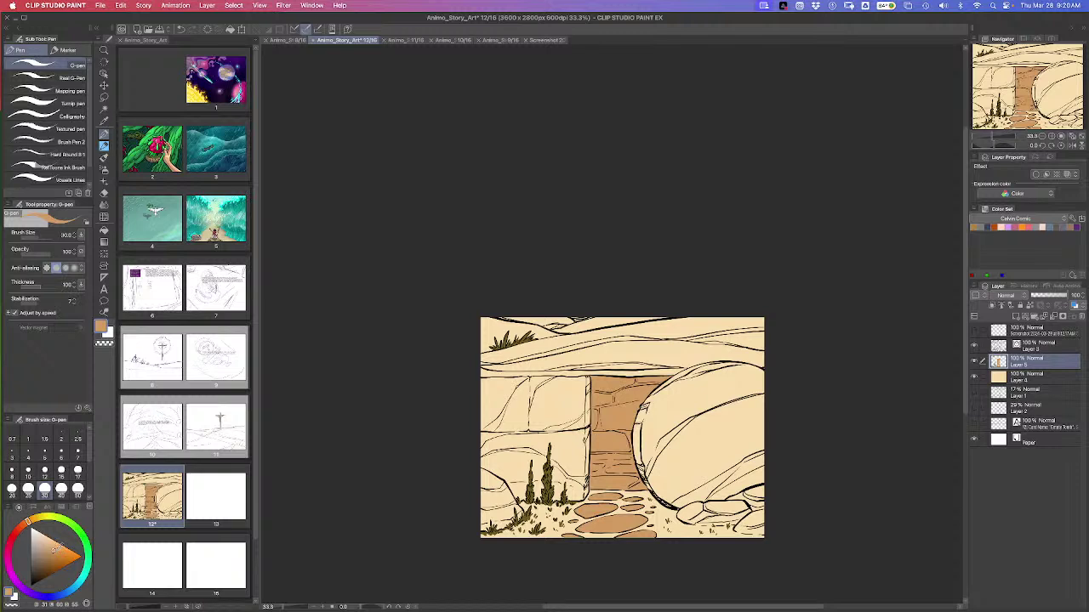
pyautogui.click(33, 508)
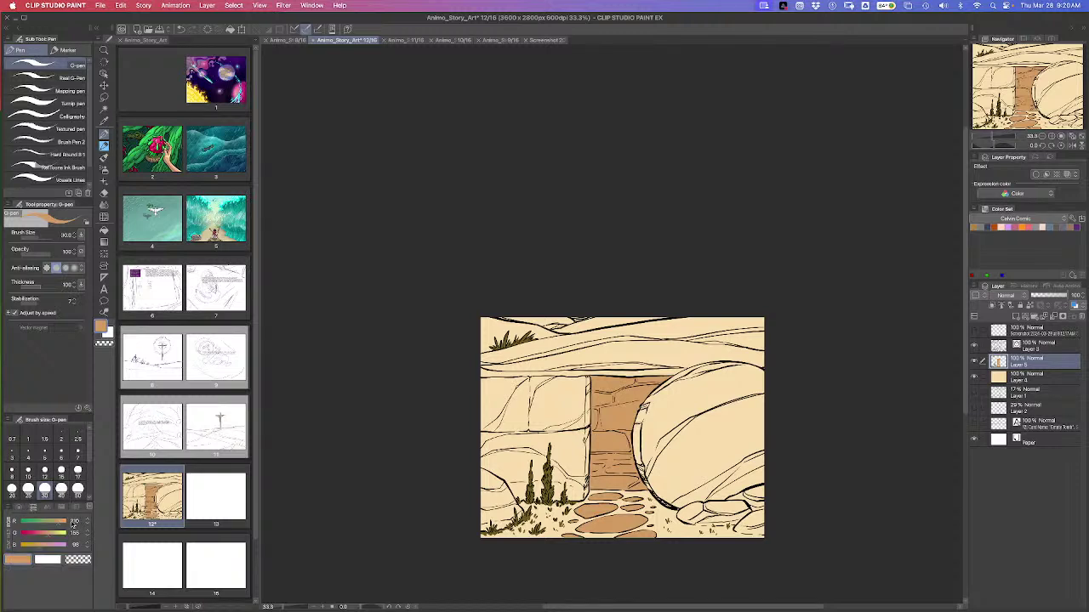
pyautogui.click(49, 508)
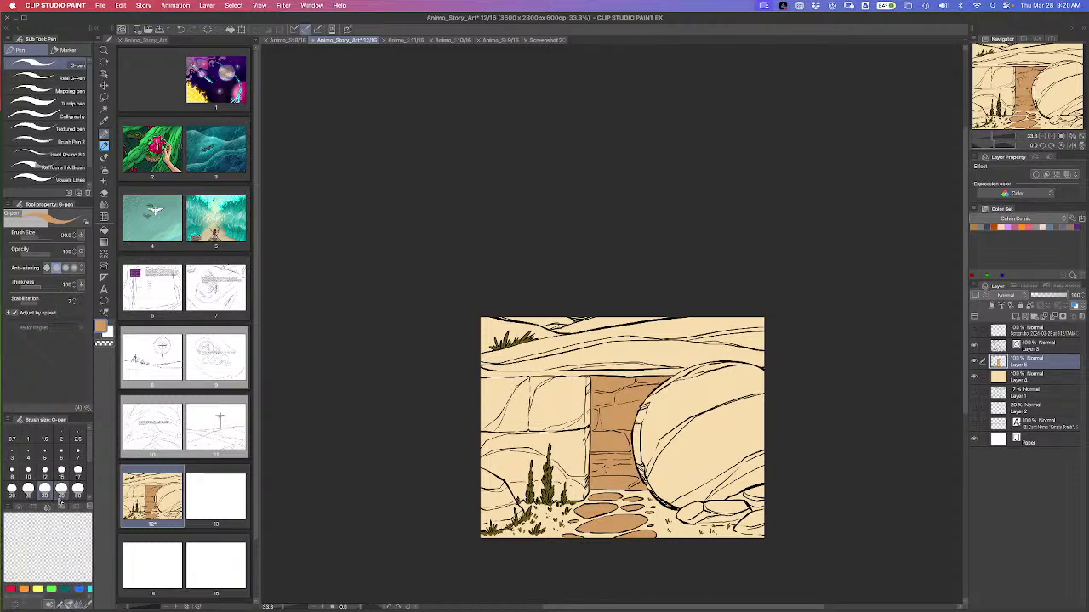
pyautogui.click(74, 508)
pyautogui.click(61, 508)
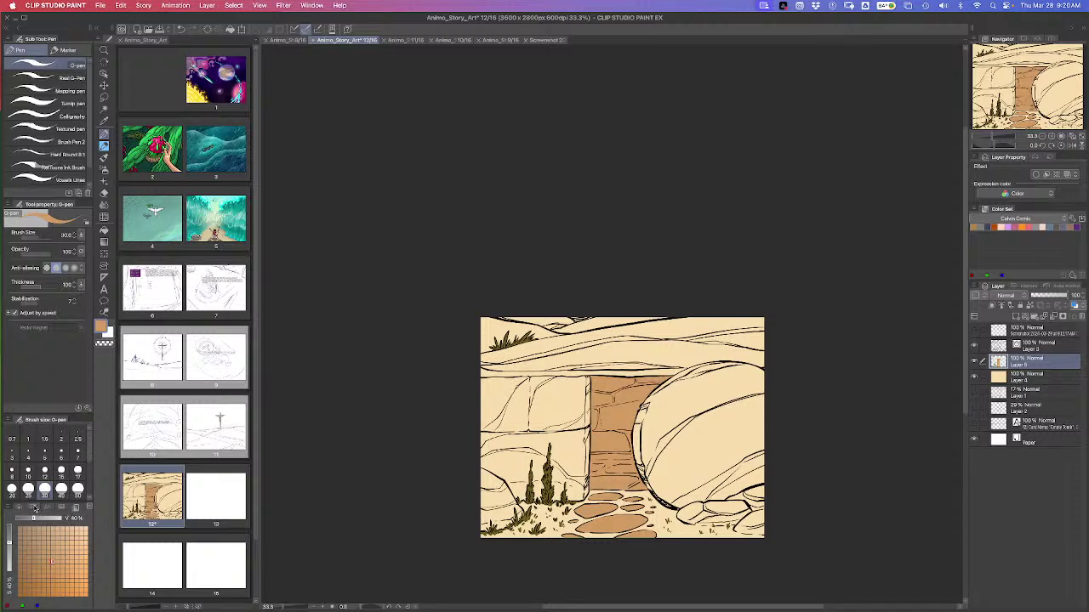
pyautogui.click(32, 507)
pyautogui.click(20, 508)
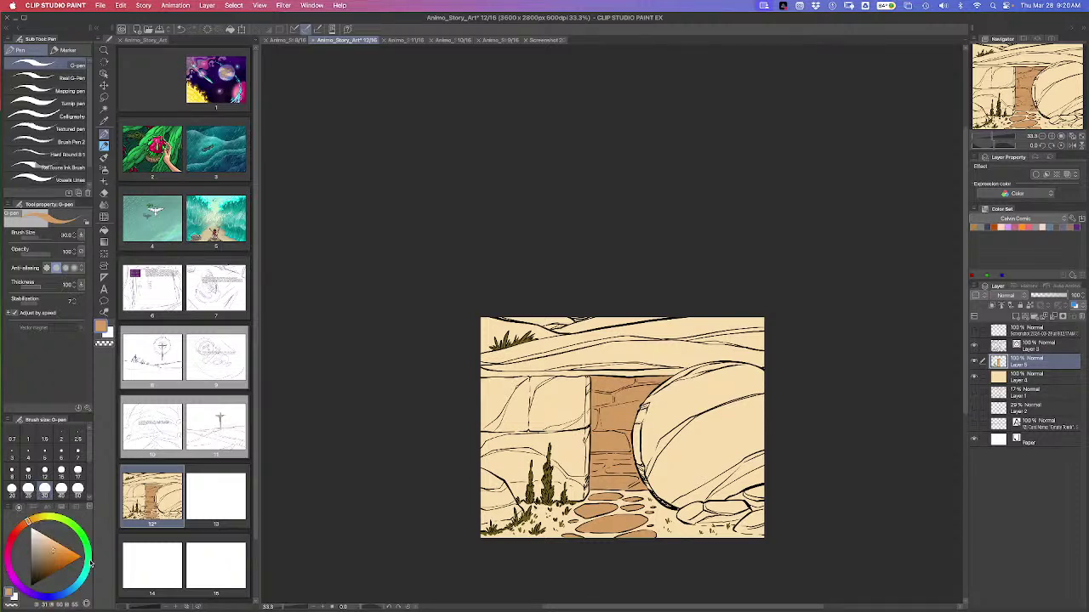
# Choose a darker brown and draw a G-pen line across the doorway where the back wall meets the floor
pyautogui.click(87, 604)
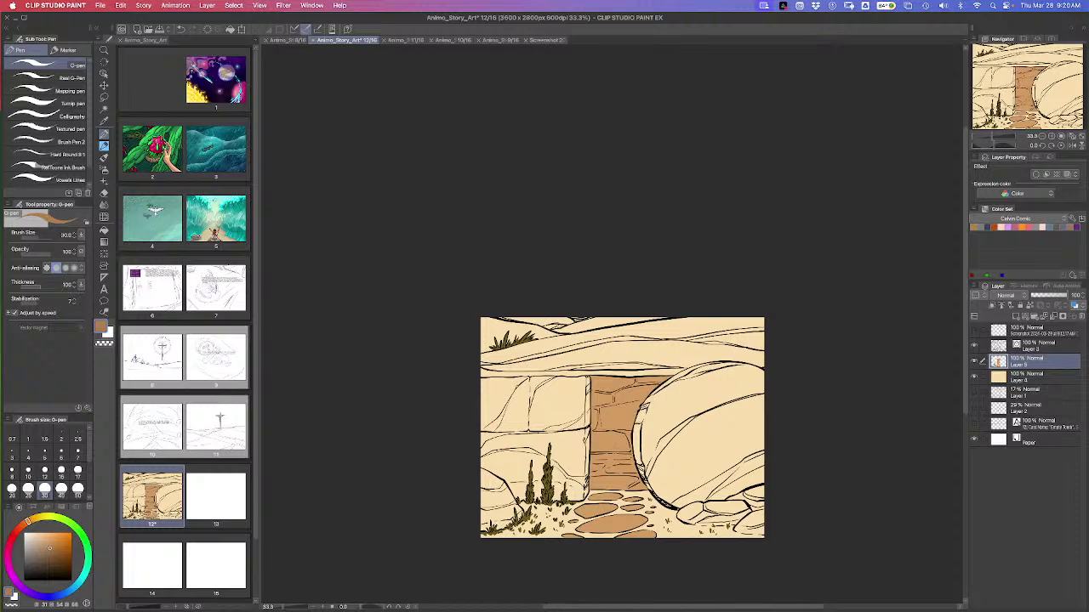
pyautogui.scroll(2, 614, 446)
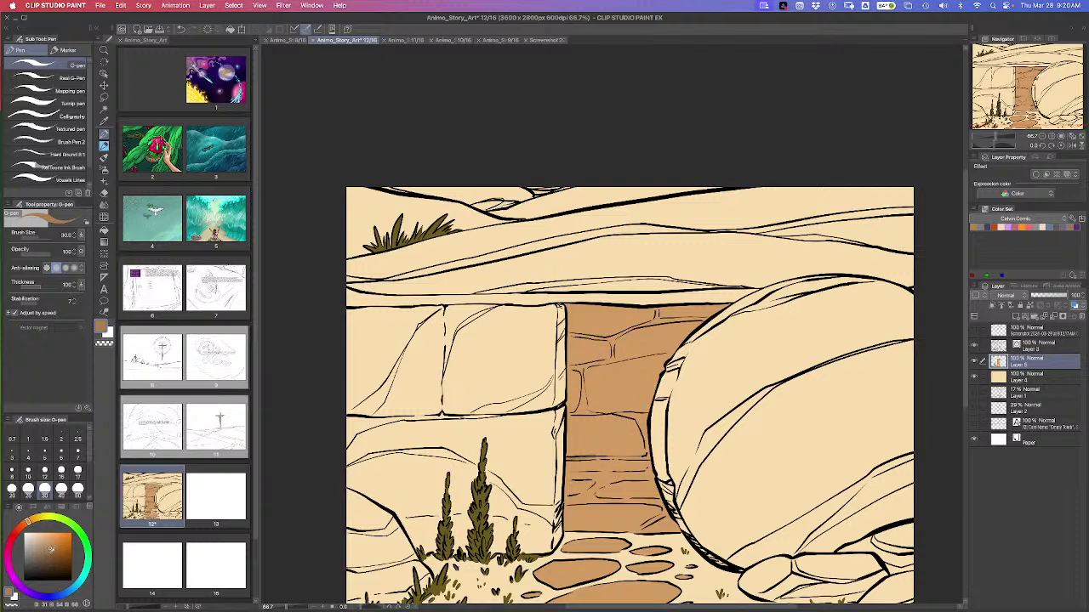
pyautogui.click(50, 553)
pyautogui.moveTo(574, 458); pyautogui.dragTo(643, 457)
pyautogui.moveTo(563, 457); pyautogui.dragTo(652, 454)
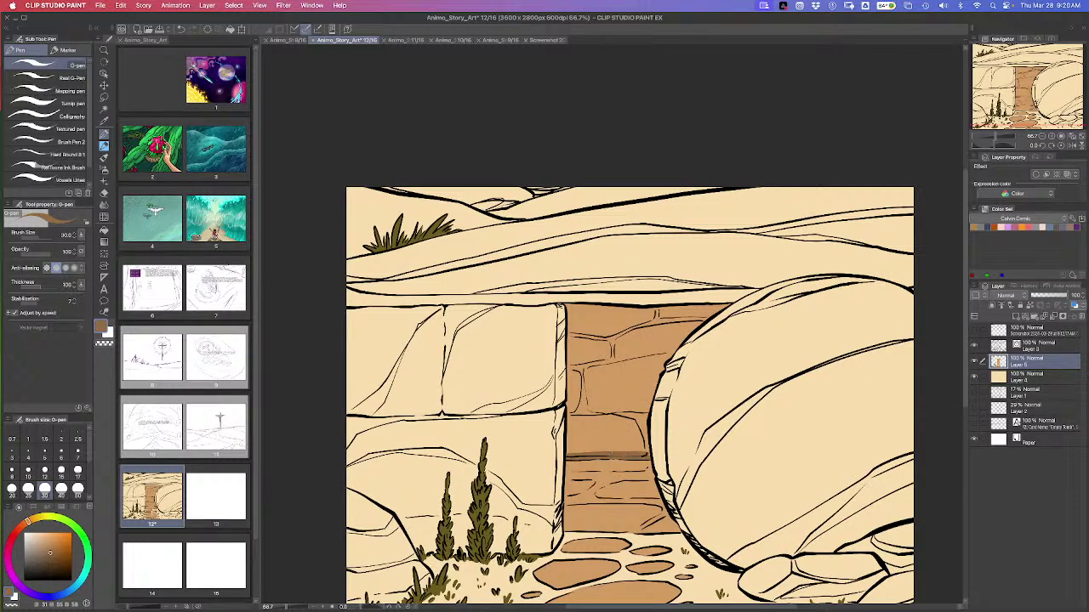
# Fill the back wall inside the tomb doorway with the darker brown
pyautogui.press('g')
pyautogui.press('g')
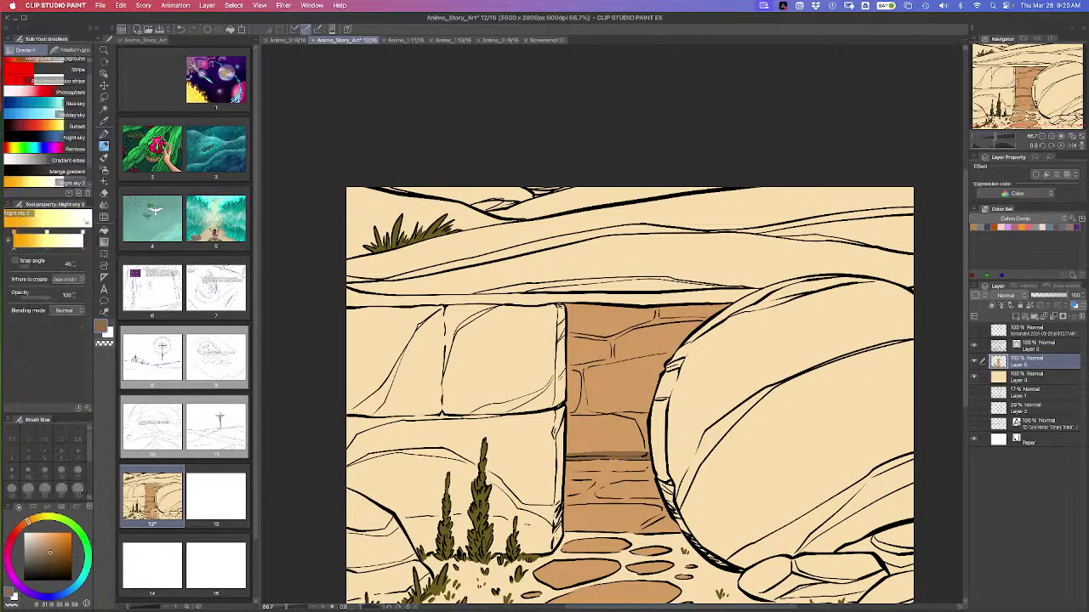
pyautogui.click(621, 442)
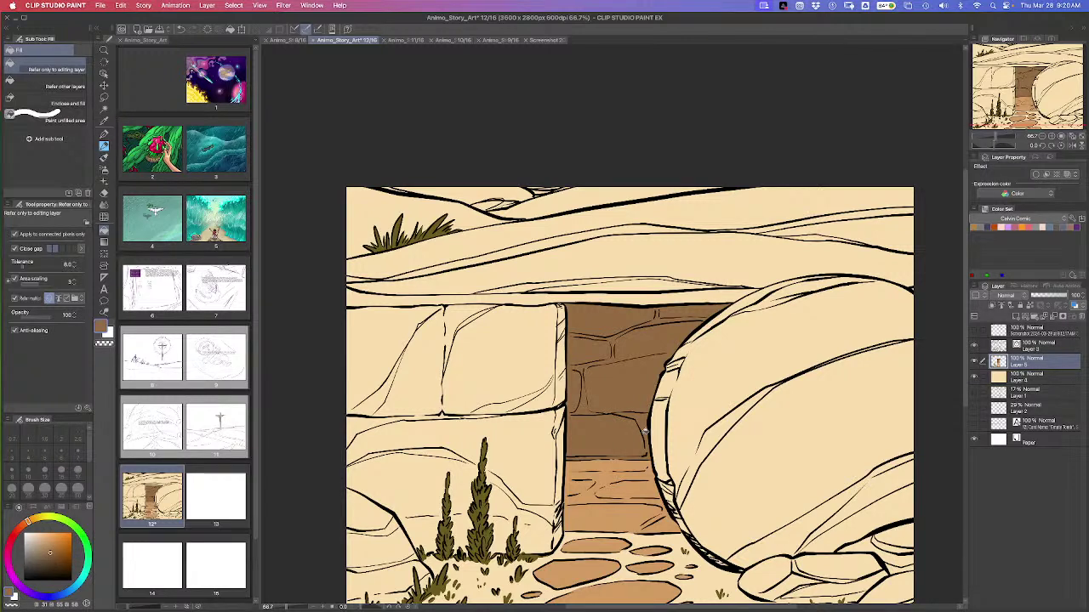
# Lighten the sampled plant olive and draw small lighter grass tufts on the sand below the tall plants
pyautogui.keyDown('alt'); pyautogui.click(482, 496); pyautogui.keyUp('alt')
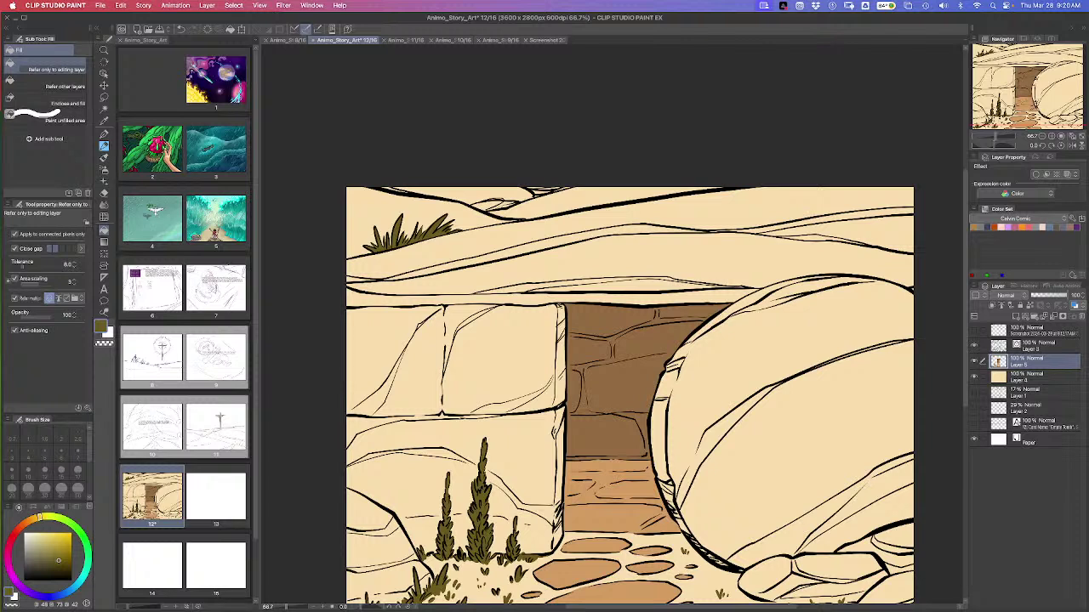
pyautogui.press('p')
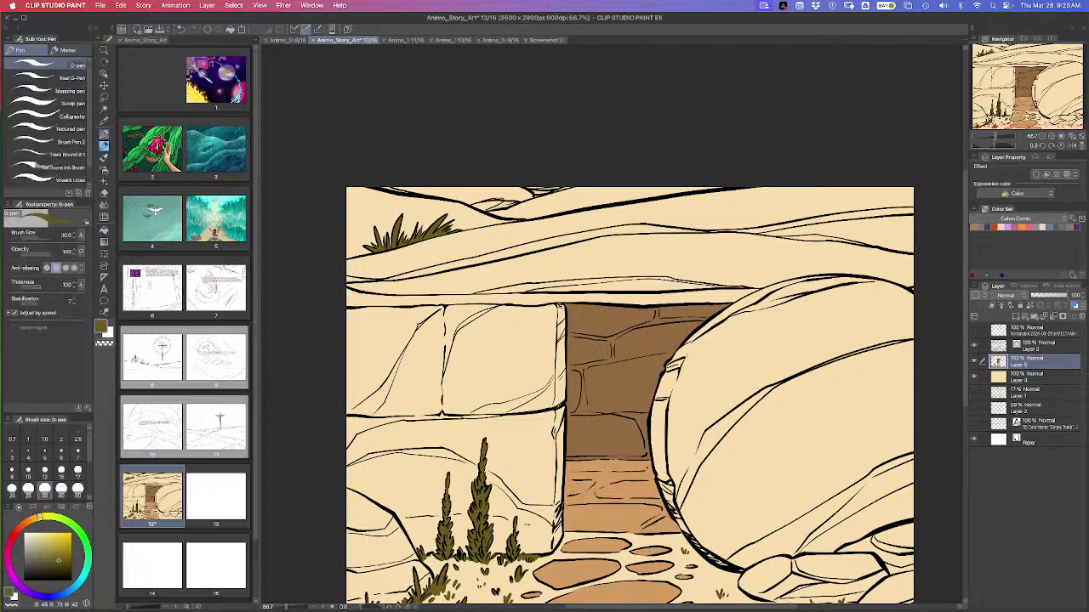
pyautogui.click(59, 551)
pyautogui.moveTo(464, 585); pyautogui.dragTo(507, 570)
pyautogui.moveTo(437, 569); pyautogui.dragTo(441, 559)
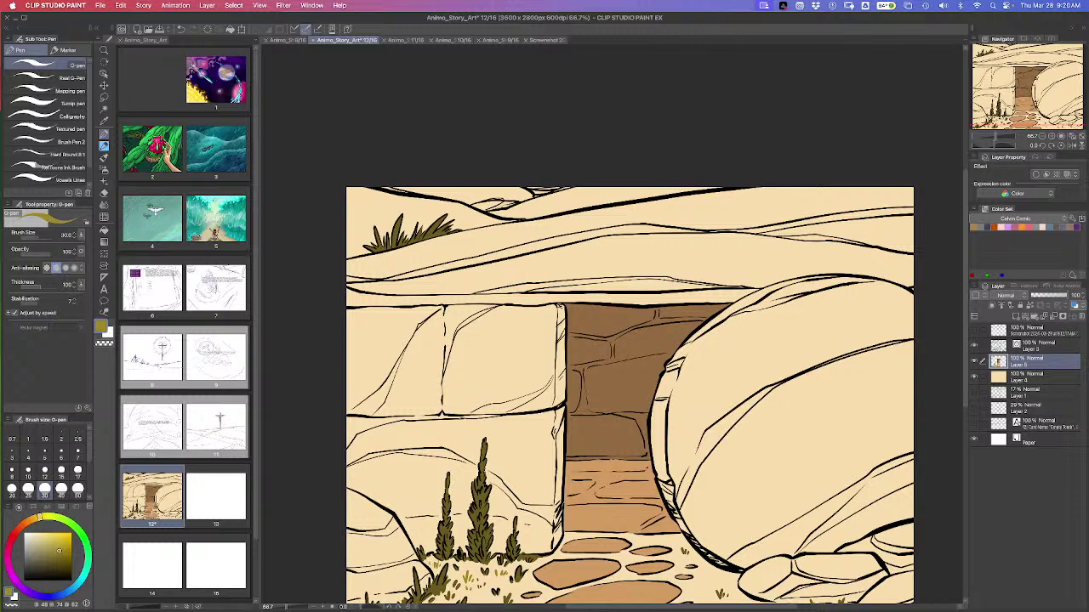
pyautogui.scroll(-5, 561, 553)
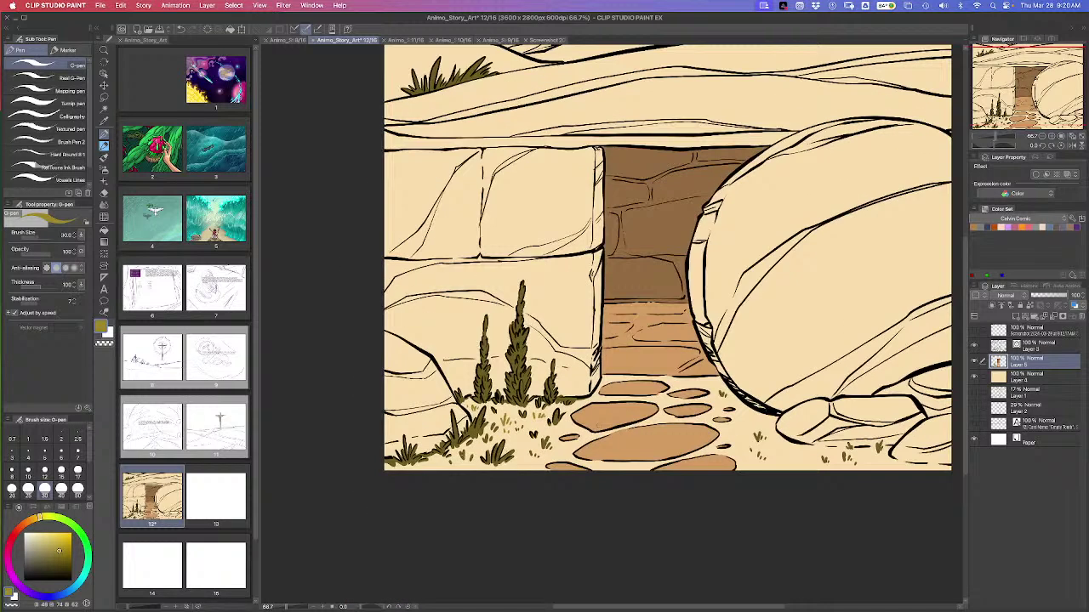
pyautogui.moveTo(431, 468)
pyautogui.mouseDown()
pyautogui.moveTo(438, 456)
pyautogui.moveTo(522, 441)
pyautogui.mouseUp()
# Reduce the G-pen size to 20, add lighter olive highlights to the tall plants, and save the page
pyautogui.scroll(4, 521, 285)
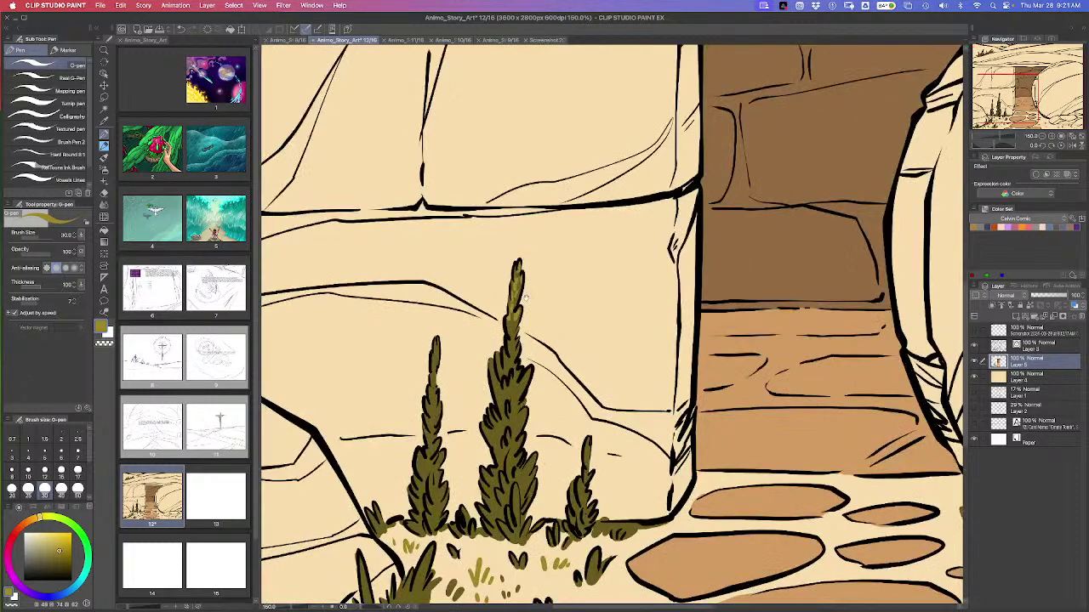
pyautogui.press('[')
pyautogui.press('[')
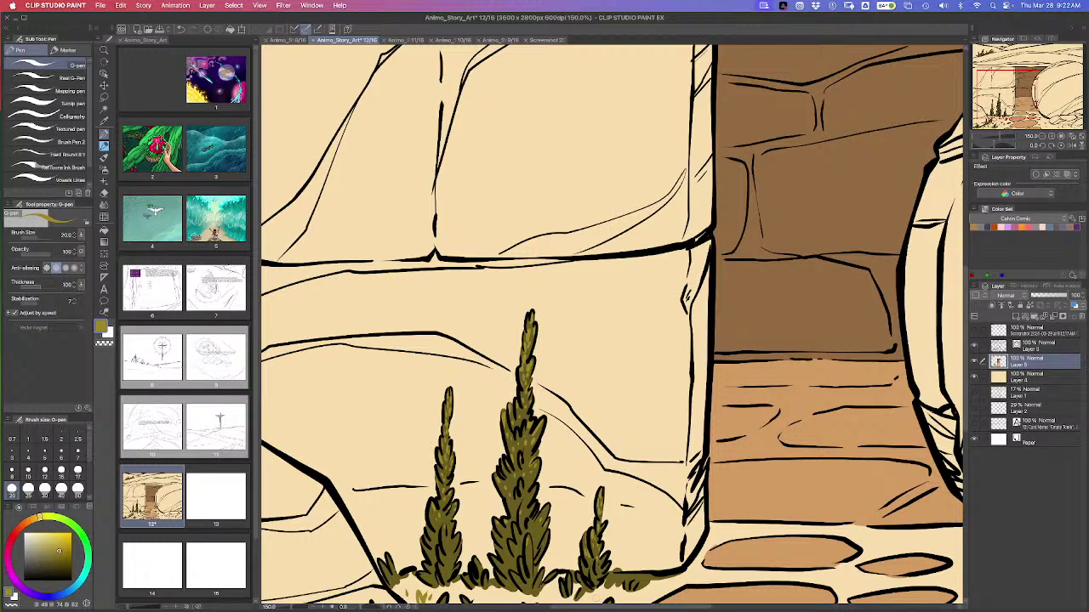
pyautogui.scroll(-5, 596, 604)
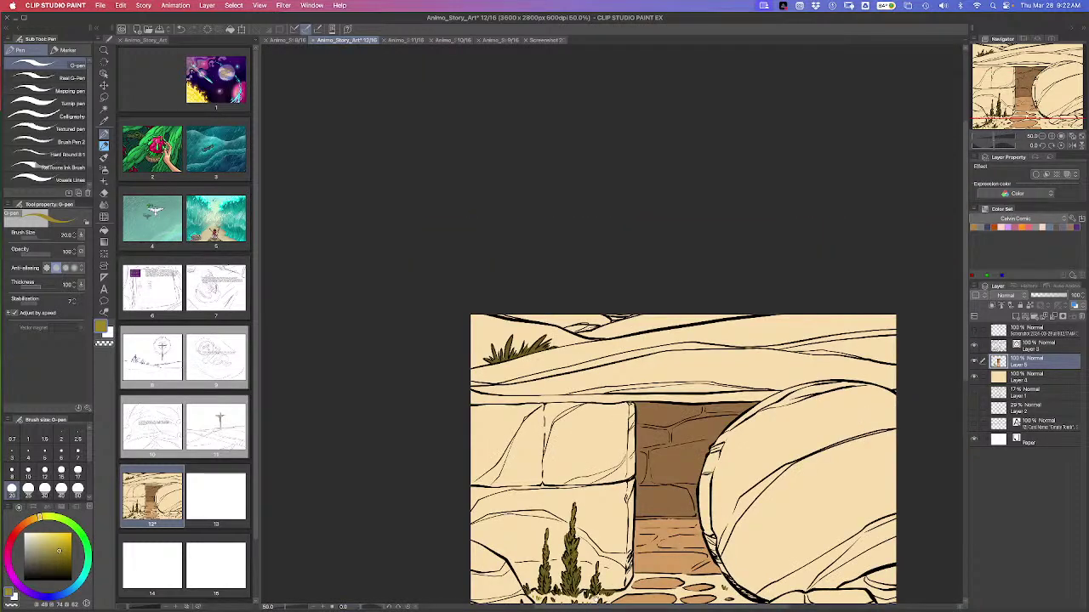
pyautogui.scroll(-5, 664, 383)
pyautogui.press('super+s')
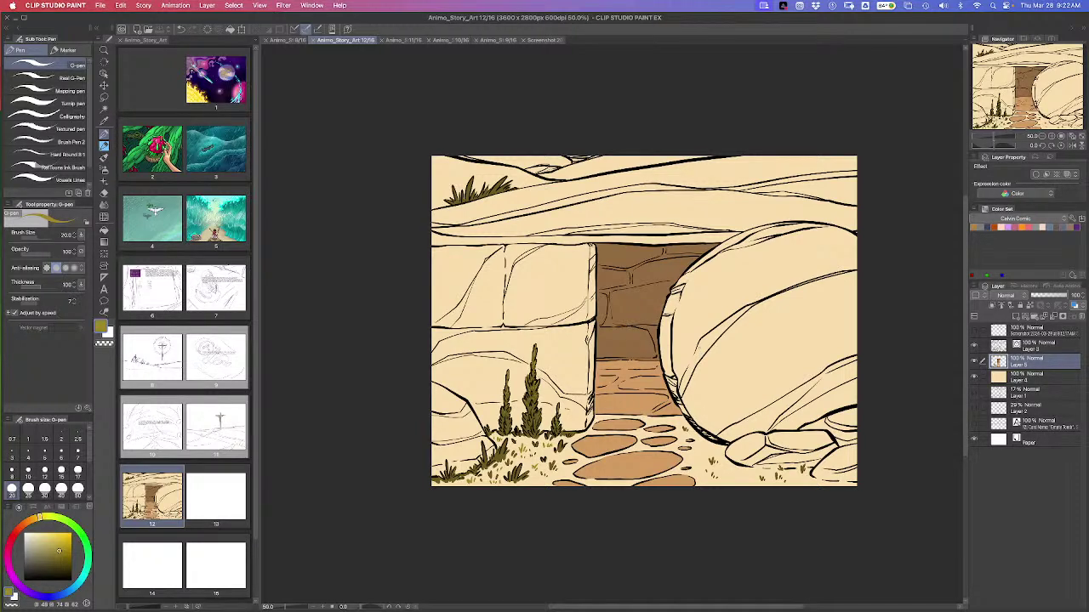
# Sample the tan from the doorway floor and fill the lintel strip and the narrow bands in the cliff above the entrance
pyautogui.keyDown('alt'); pyautogui.click(633, 408); pyautogui.keyUp('alt')
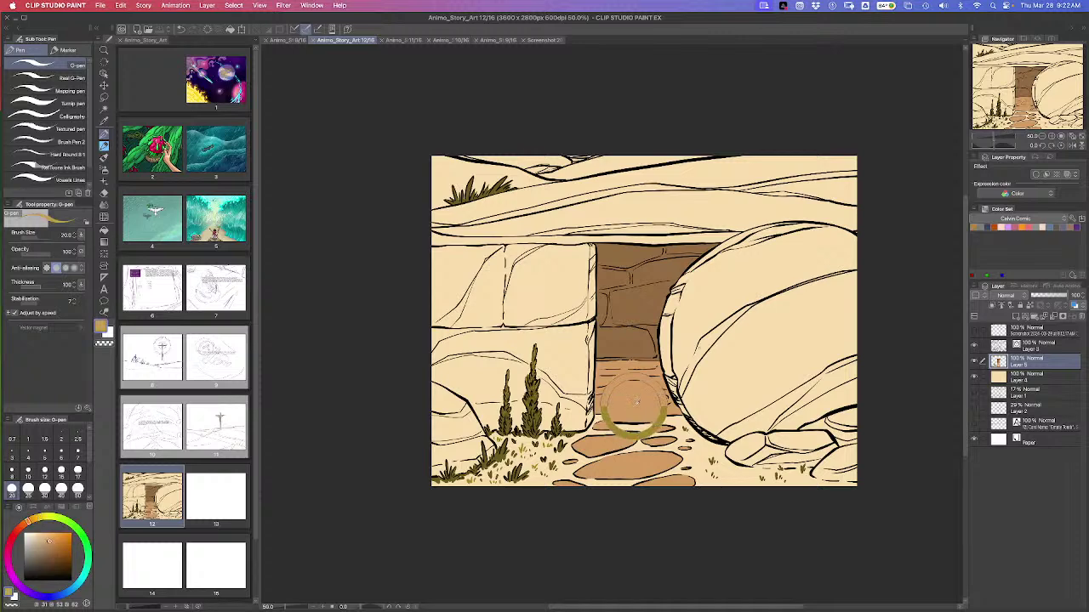
pyautogui.press('g')
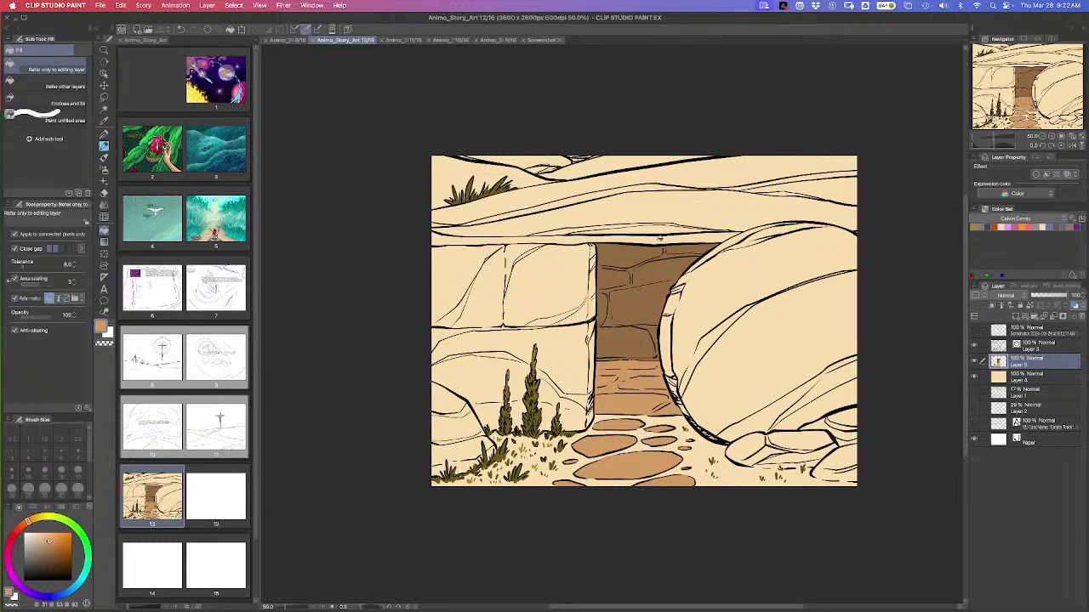
pyautogui.click(660, 239)
pyautogui.scroll(2, 703, 498)
pyautogui.scroll(3, 700, 500)
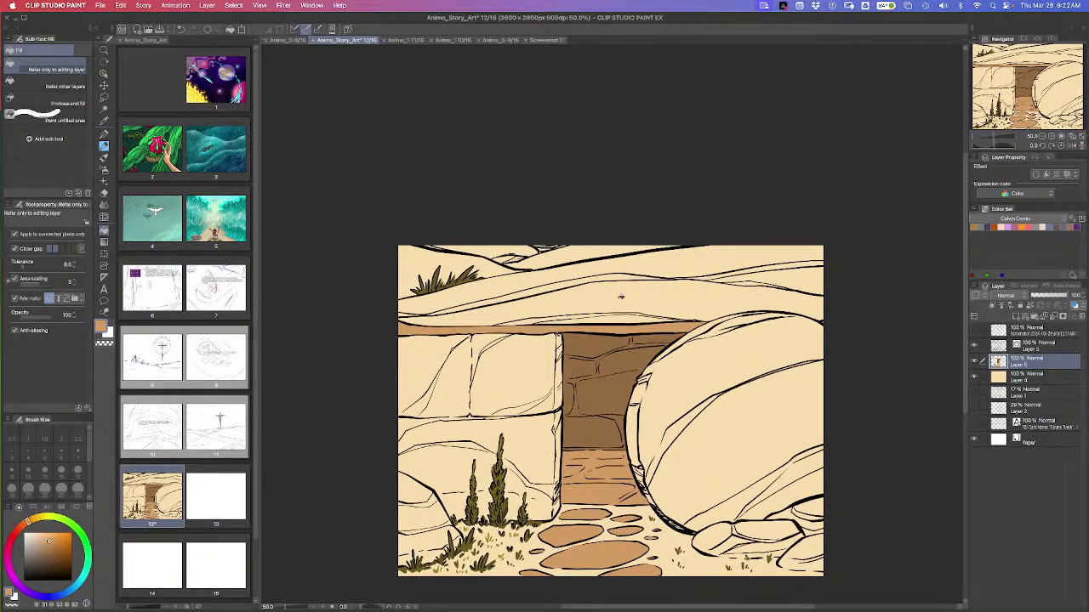
pyautogui.click(620, 276)
pyautogui.click(751, 282)
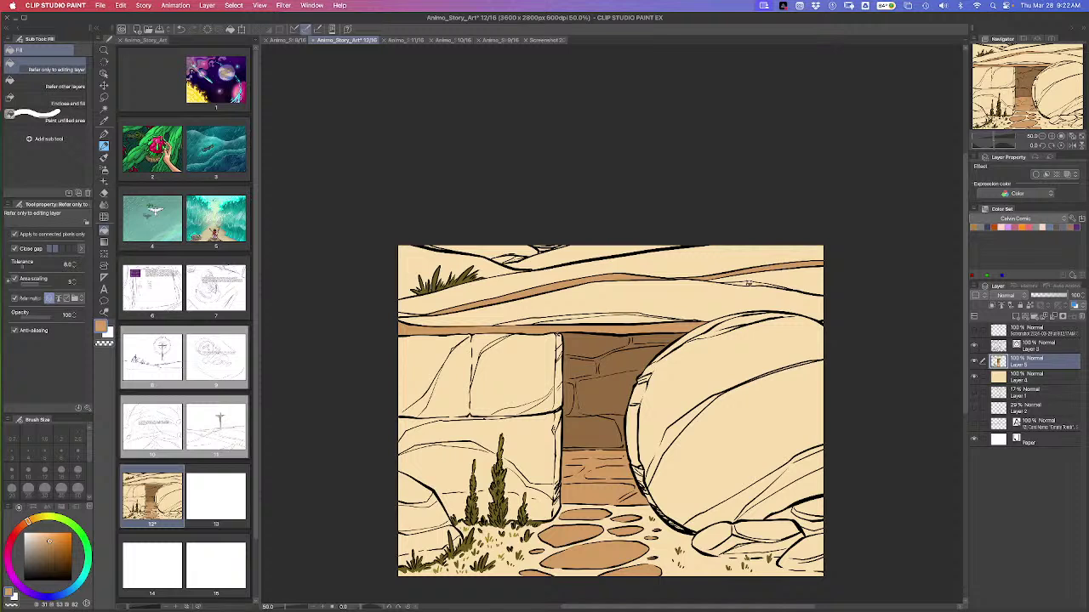
pyautogui.click(561, 316)
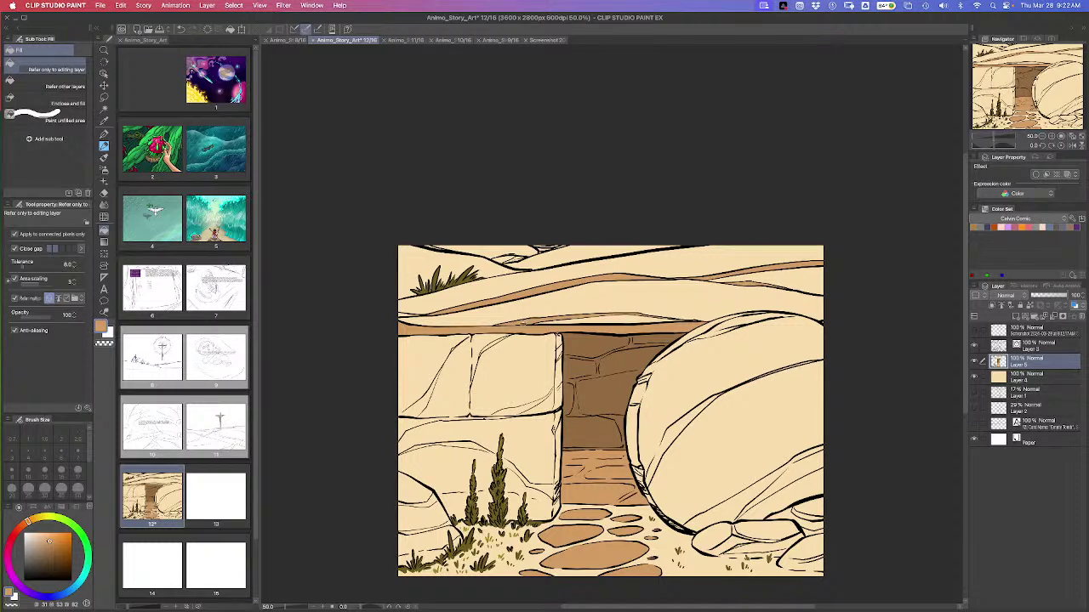
# Fill the small hilltop rocks, the rock behind the round stone's base, and the boulder beside the tall plants with tan
pyautogui.click(507, 259)
pyautogui.click(815, 510)
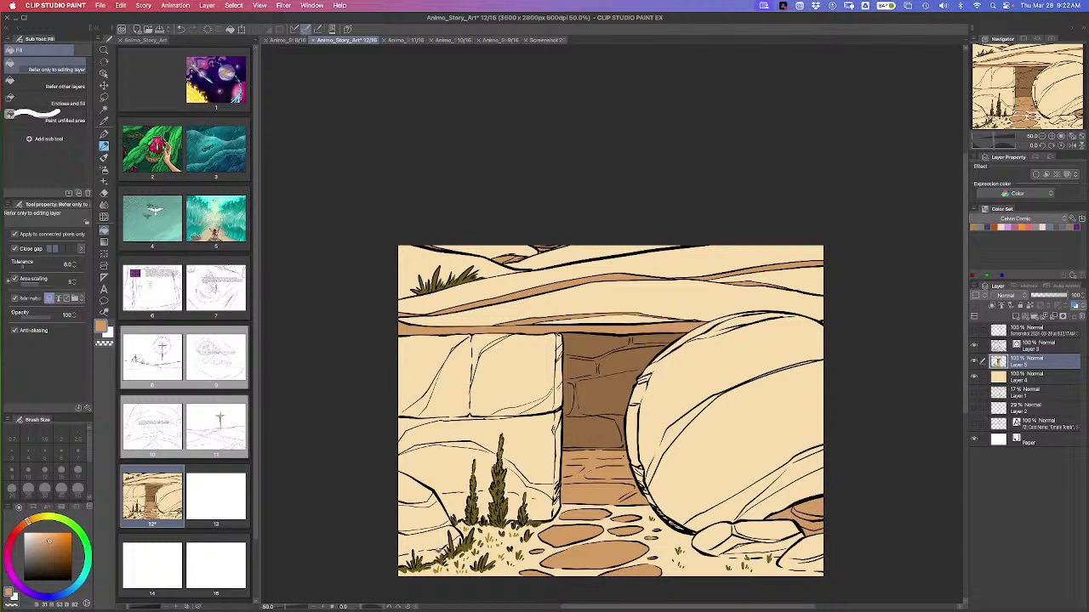
pyautogui.click(435, 551)
pyautogui.click(417, 503)
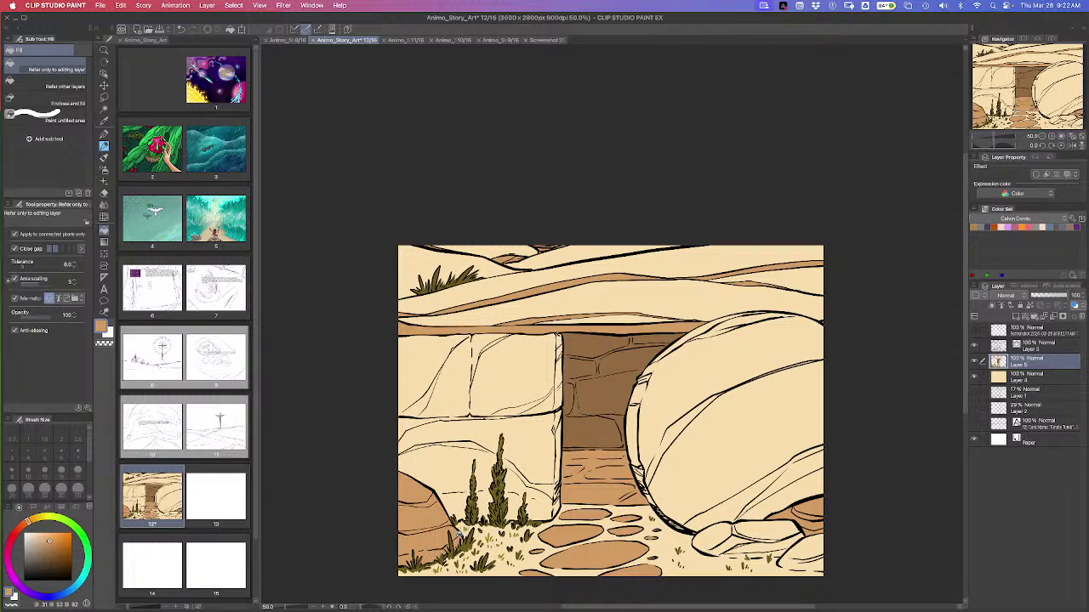
# Mix a greyish beige from the sand colour and draw a line closing the open base of the flat rocks below the round stone
pyautogui.click(781, 510)
pyautogui.hotkey('ctrl', 'z')
pyautogui.keyDown('alt'); pyautogui.click(787, 504); pyautogui.keyUp('alt')
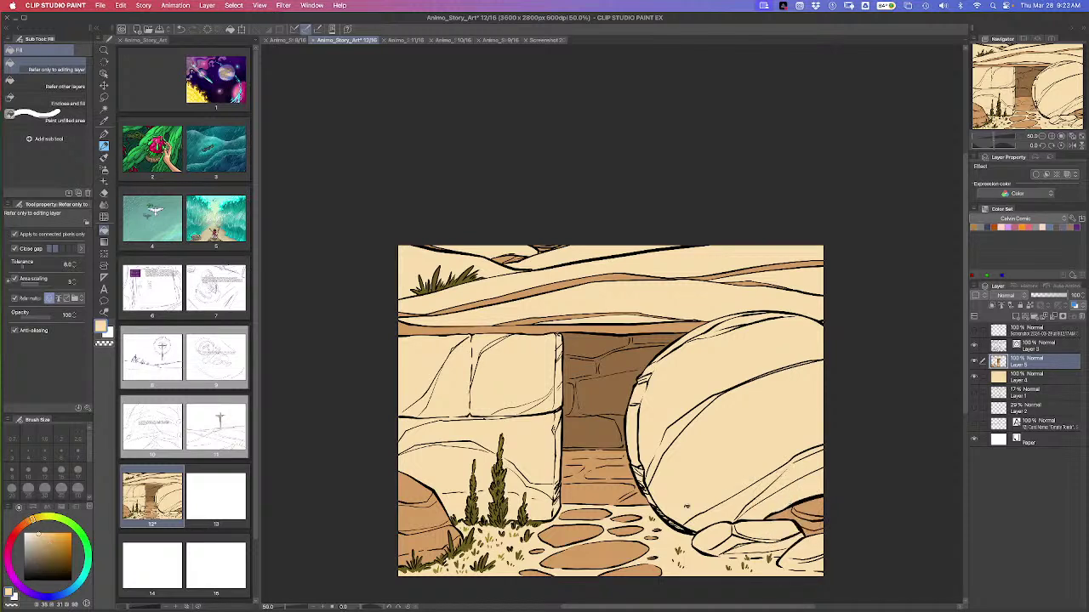
pyautogui.click(40, 542)
pyautogui.press('p')
pyautogui.moveTo(720, 551); pyautogui.dragTo(730, 554)
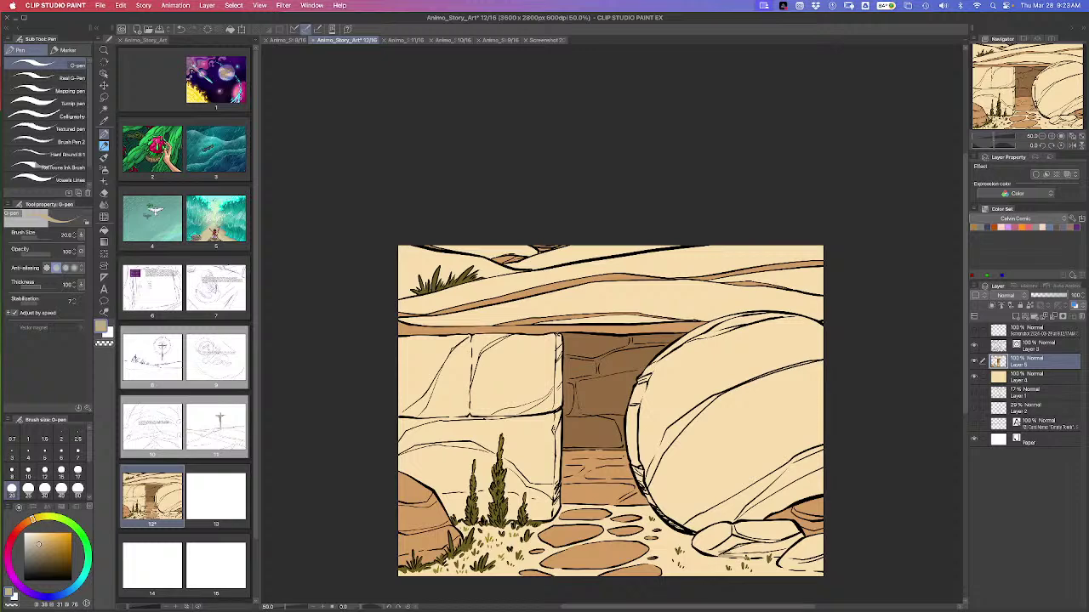
pyautogui.hotkey('ctrl', 'z')
pyautogui.scroll(3, 754, 560)
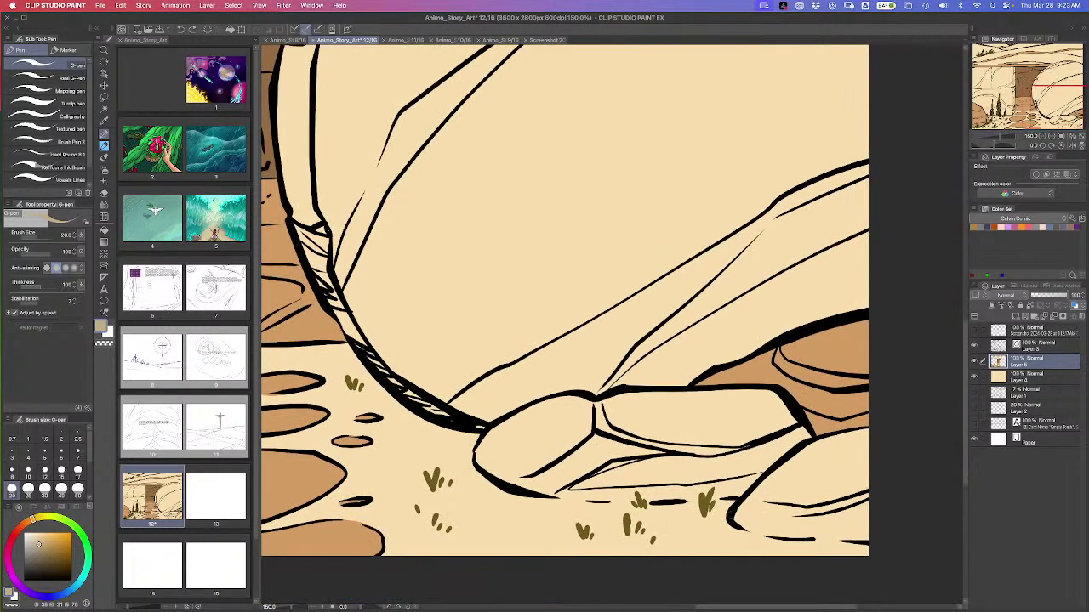
pyautogui.moveTo(551, 491); pyautogui.dragTo(633, 502)
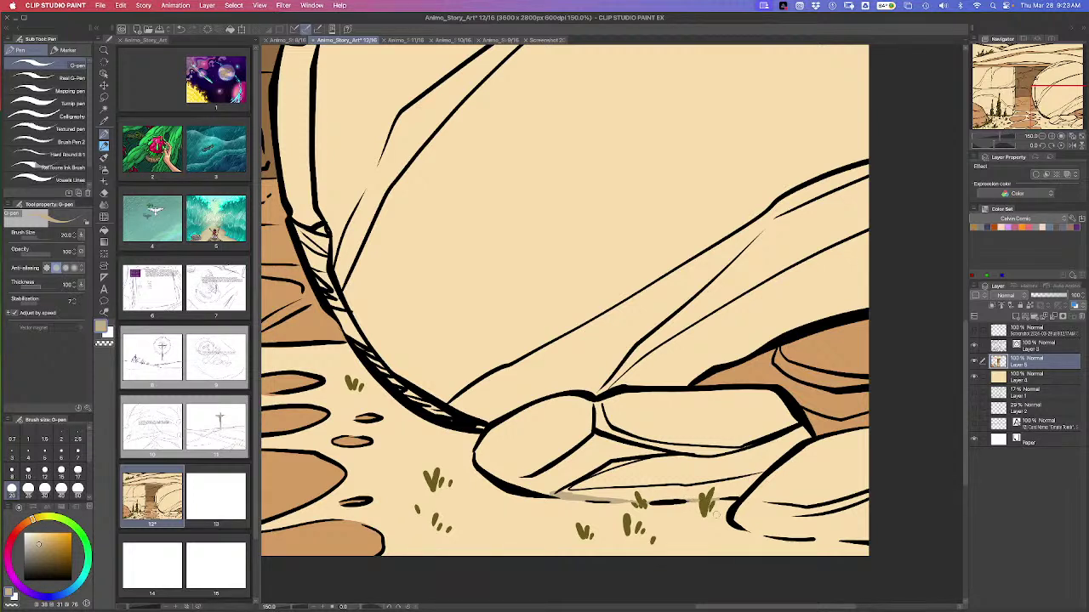
# Fill all sections of the flat rocks at the foot of the round stone with greyish beige
pyautogui.press('g')
pyautogui.click(717, 477)
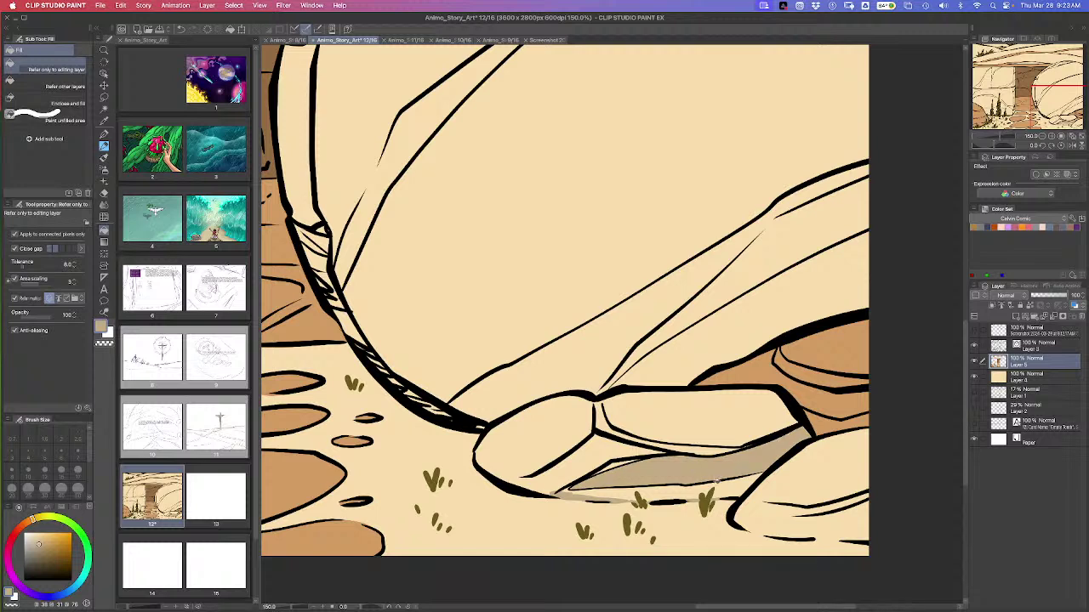
pyautogui.click(737, 483)
pyautogui.click(629, 464)
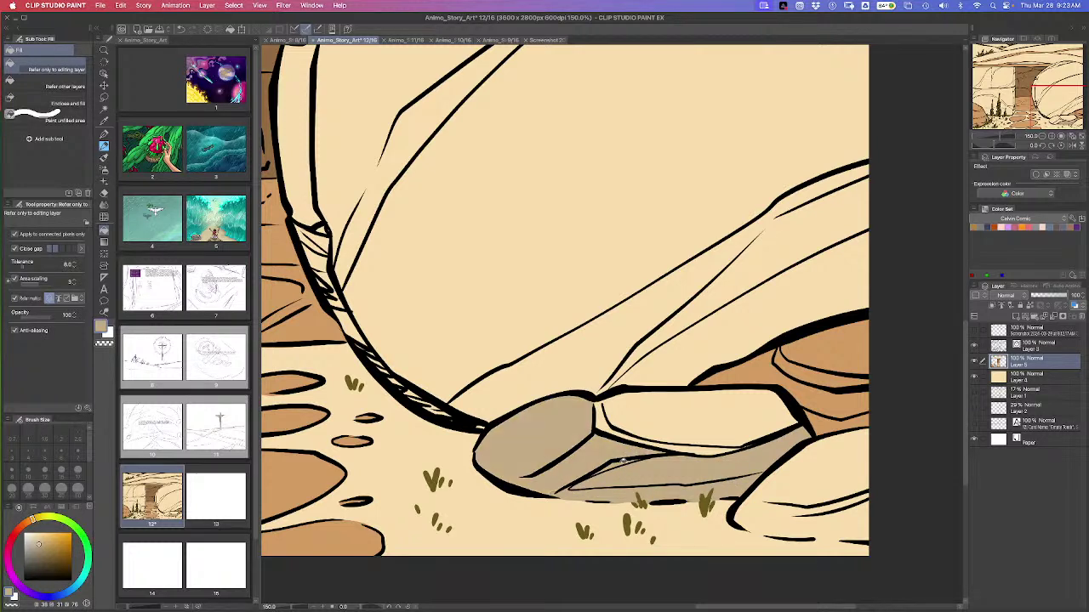
pyautogui.click(660, 427)
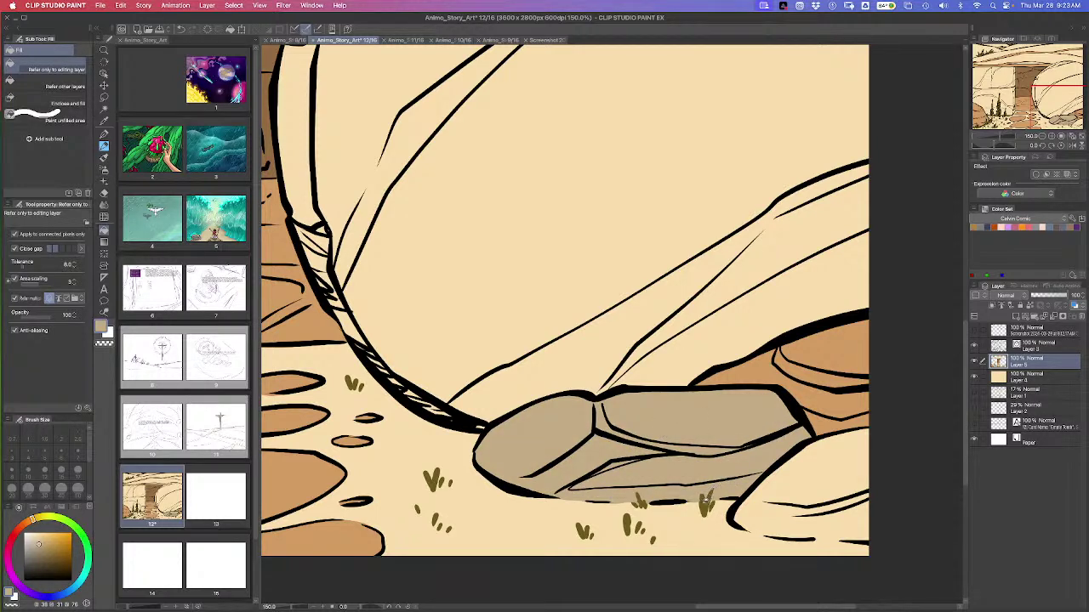
# Sample the dark olive and redraw the grass tufts overlapping the base of the flat rocks
pyautogui.keyDown('alt'); pyautogui.click(706, 500); pyautogui.keyUp('alt')
pyautogui.press('p')
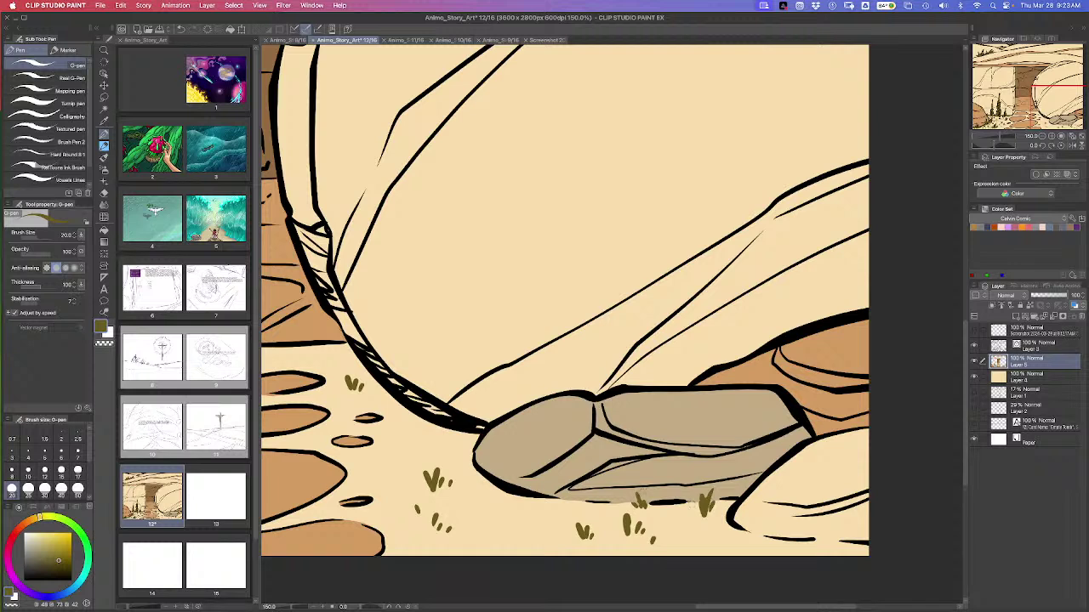
pyautogui.moveTo(640, 510); pyautogui.dragTo(636, 488)
pyautogui.moveTo(700, 504)
pyautogui.mouseDown()
pyautogui.moveTo(701, 491)
pyautogui.moveTo(703, 502)
pyautogui.moveTo(713, 484)
pyautogui.moveTo(716, 493)
pyautogui.mouseUp()
# Sample the lighter olive from the tallest plant and add small grass tufts on the sand around the stepping stones and flat rocks
pyautogui.hscroll(-10, 558, 194)
pyautogui.keyDown('alt'); pyautogui.click(557, 194); pyautogui.keyUp('alt')
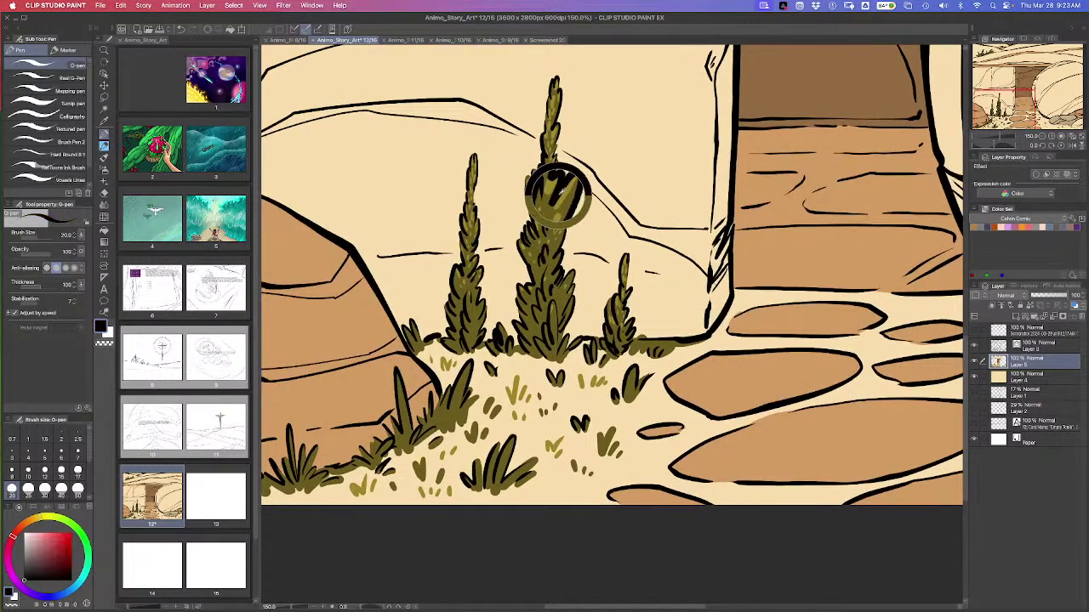
pyautogui.keyDown('alt'); pyautogui.click(557, 194); pyautogui.keyUp('alt')
pyautogui.hscroll(10, 603, 486)
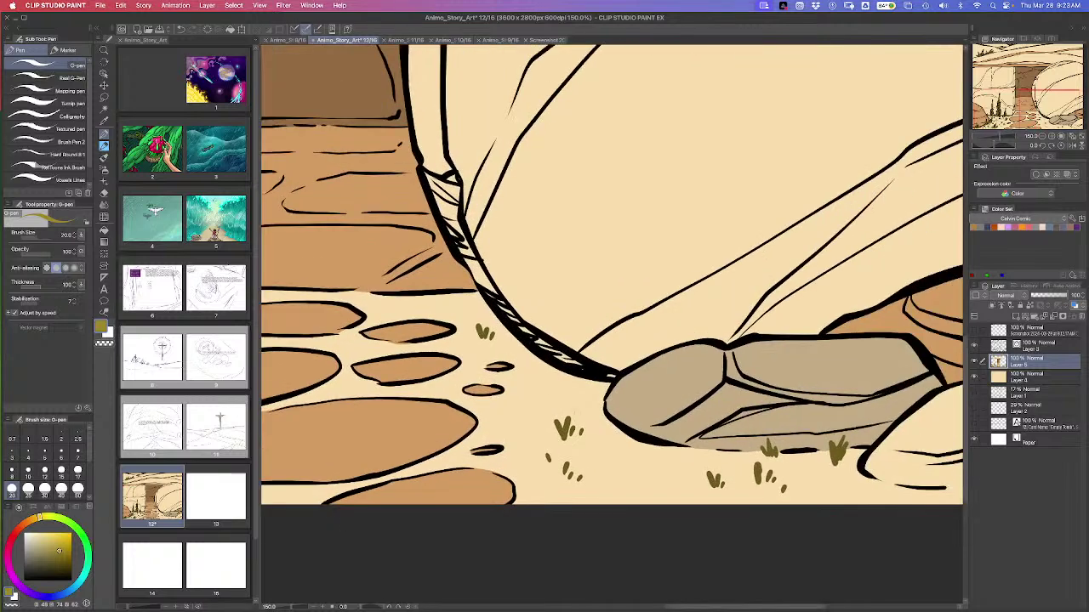
pyautogui.moveTo(542, 396); pyautogui.dragTo(539, 385)
pyautogui.moveTo(547, 397)
pyautogui.mouseDown()
pyautogui.moveTo(549, 379)
pyautogui.moveTo(568, 392)
pyautogui.mouseUp()
pyautogui.moveTo(532, 432); pyautogui.dragTo(530, 422)
pyautogui.moveTo(527, 436); pyautogui.dragTo(526, 428)
pyautogui.moveTo(623, 490); pyautogui.dragTo(621, 478)
pyautogui.moveTo(628, 490); pyautogui.dragTo(636, 478)
pyautogui.moveTo(636, 490); pyautogui.dragTo(652, 464)
pyautogui.moveTo(814, 476)
pyautogui.mouseDown()
pyautogui.moveTo(817, 465)
pyautogui.moveTo(861, 482)
pyautogui.mouseUp()
pyautogui.moveTo(839, 494)
pyautogui.mouseDown()
pyautogui.moveTo(842, 484)
pyautogui.moveTo(880, 491)
pyautogui.mouseUp()
# Fill the hillside behind the grass clump above the tomb with the flat rocks' greyish beige
pyautogui.scroll(-4, 880, 494)
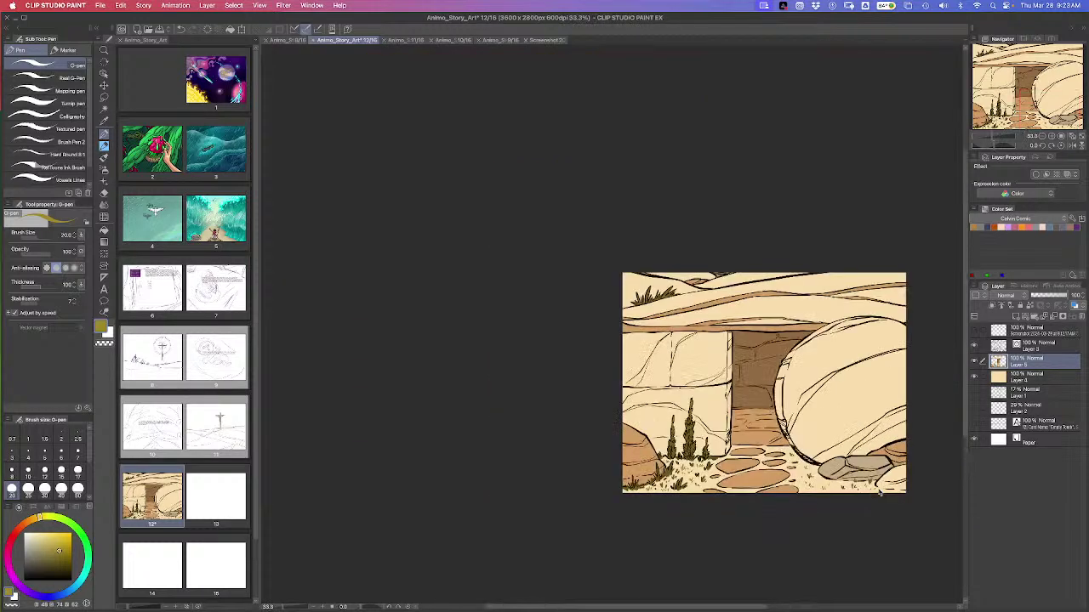
pyautogui.scroll(1, 880, 493)
pyautogui.hscroll(5, 706, 340)
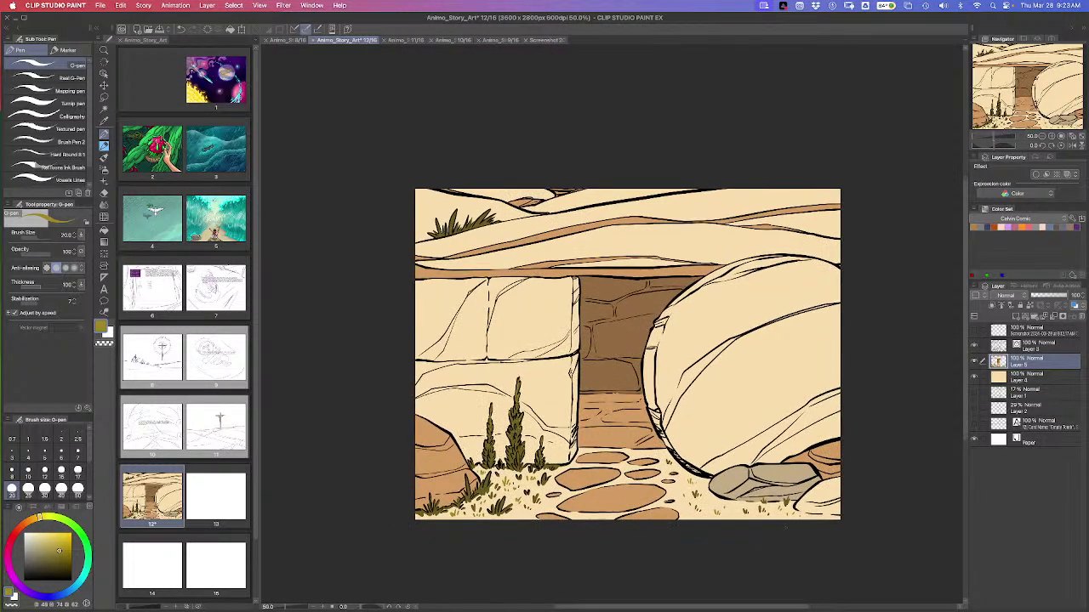
pyautogui.hscroll(1, 740, 573)
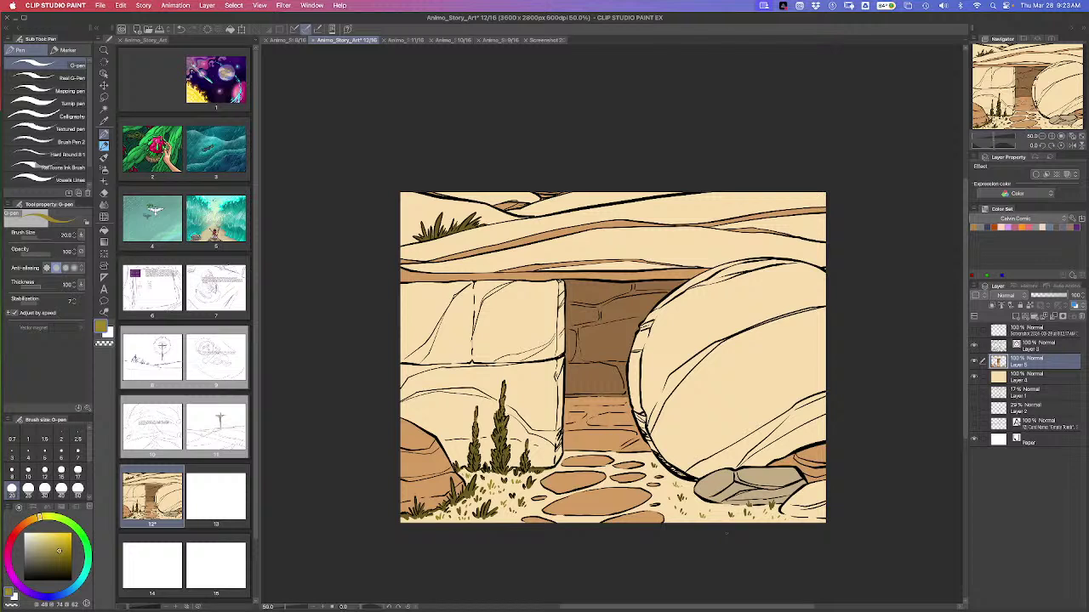
pyautogui.press('g')
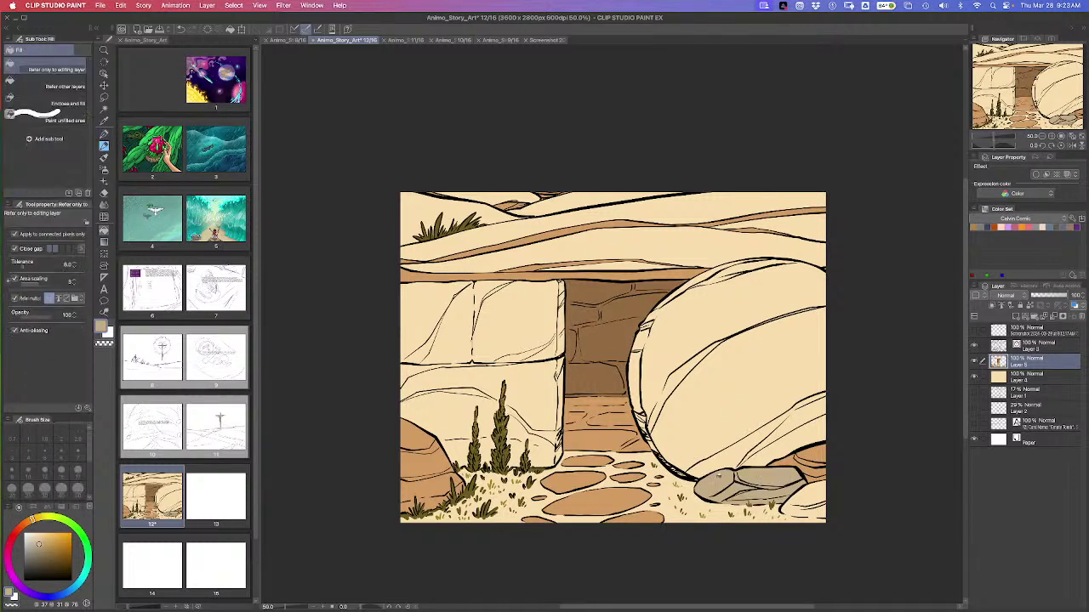
pyautogui.click(500, 212)
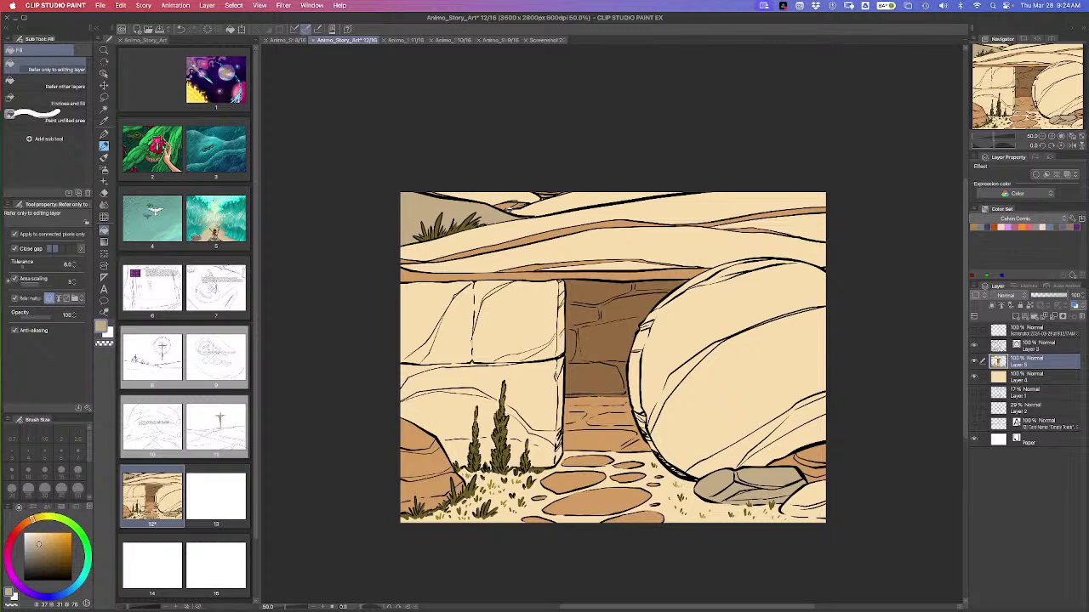
# Try greyish beige on the hillside strip above the round stone, undo that fill, and save the page
pyautogui.click(815, 228)
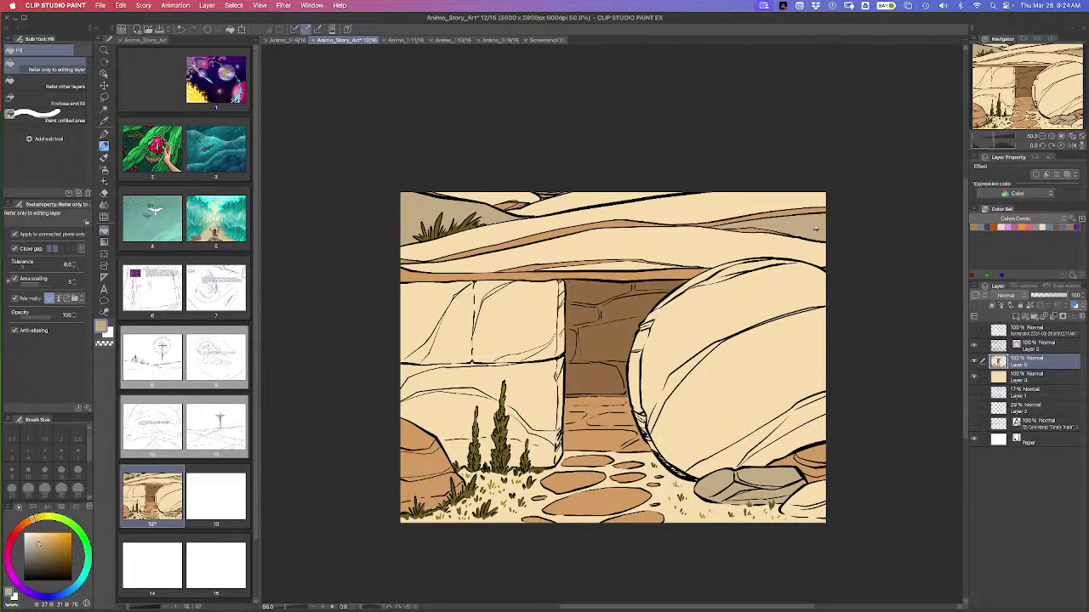
pyautogui.press('super+z')
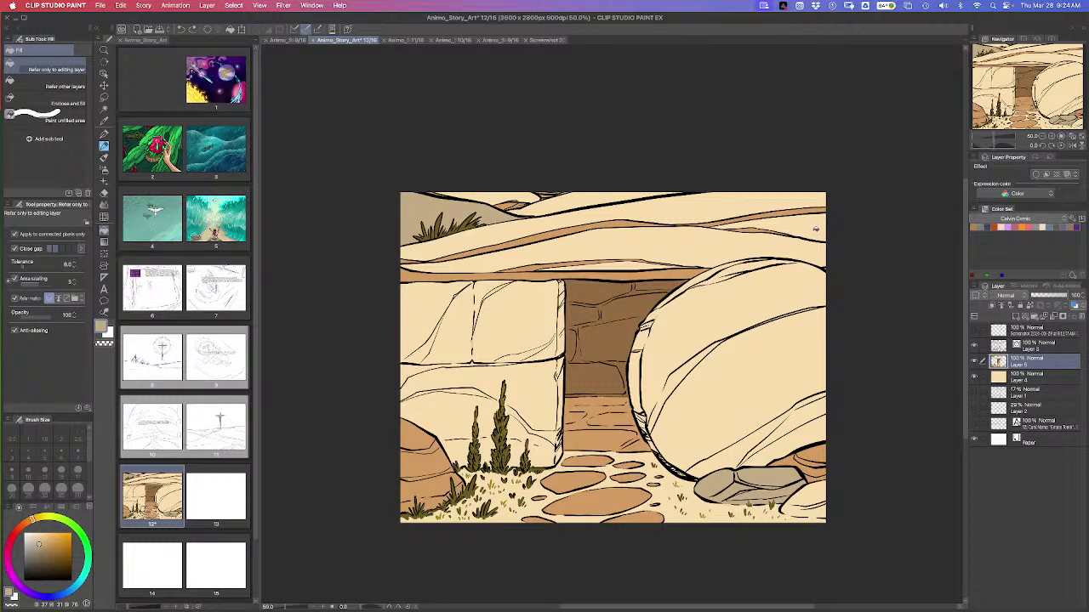
pyautogui.press('super+s')
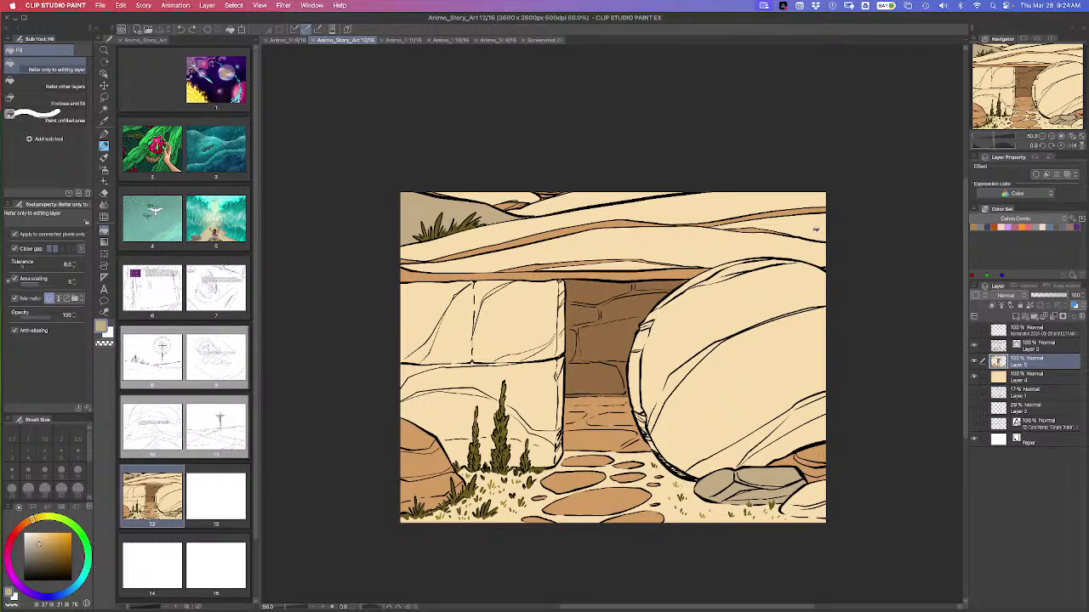
# Add a layer above the flat colours, set it to Multiply at 40% opacity, and pick a greyish blue shading colour
pyautogui.click(1023, 378)
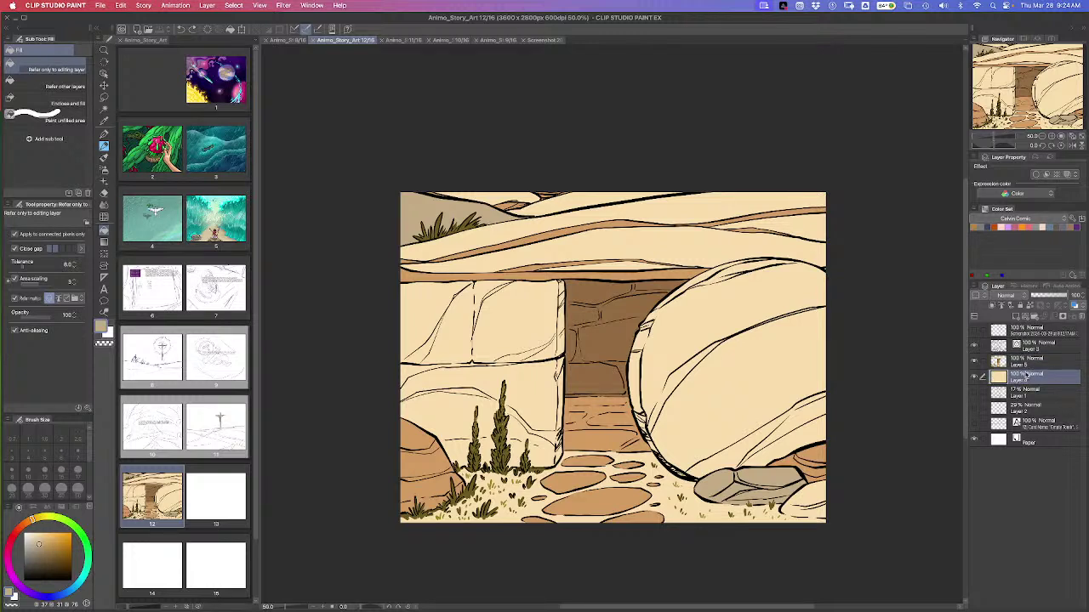
pyautogui.click(1028, 364)
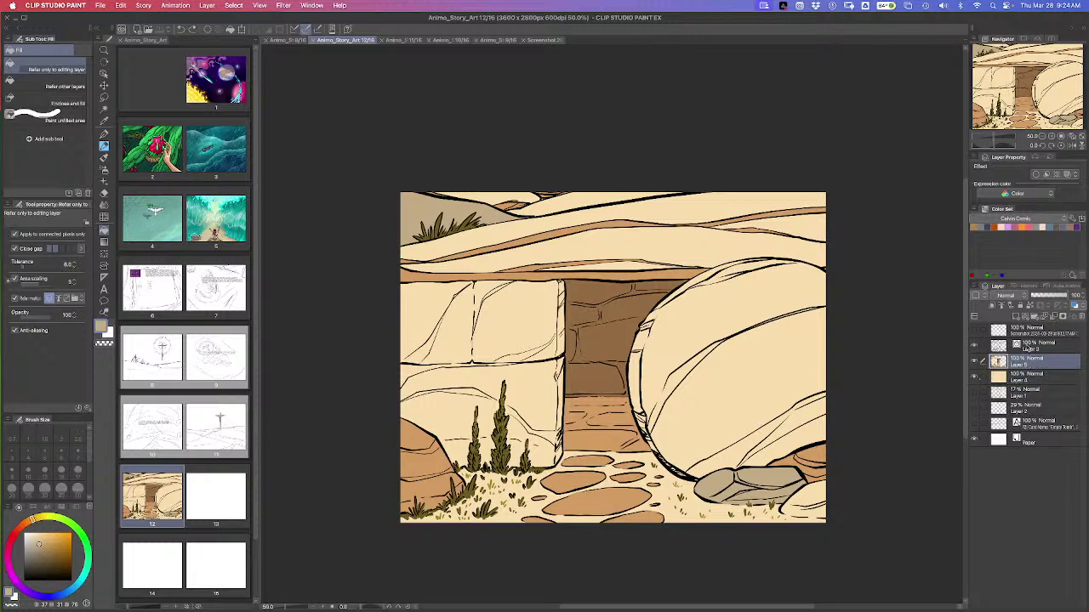
pyautogui.click(1016, 316)
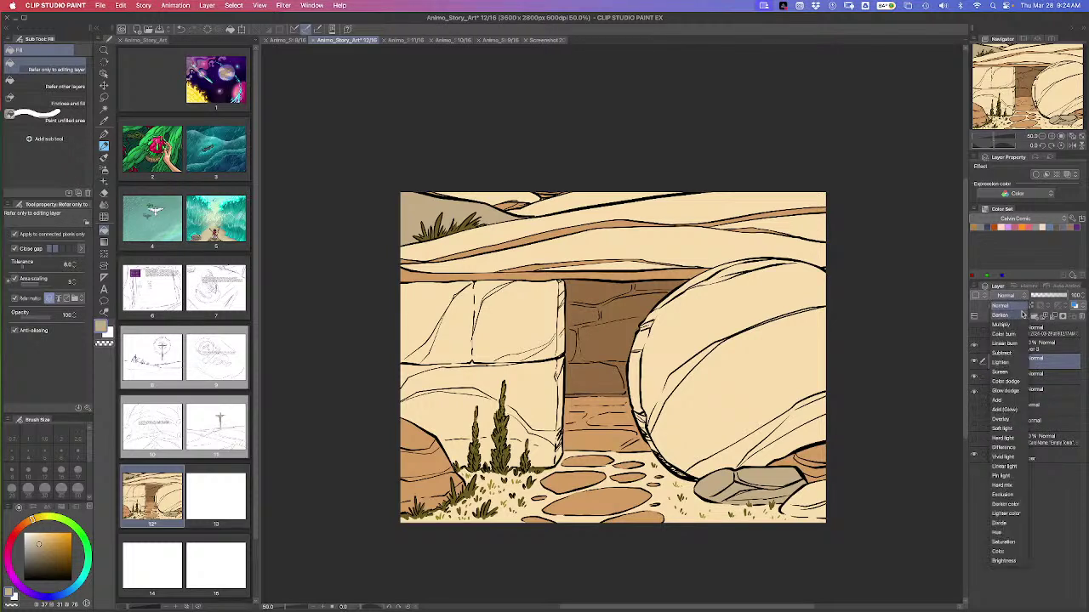
pyautogui.click(1076, 295)
pyautogui.write('40')
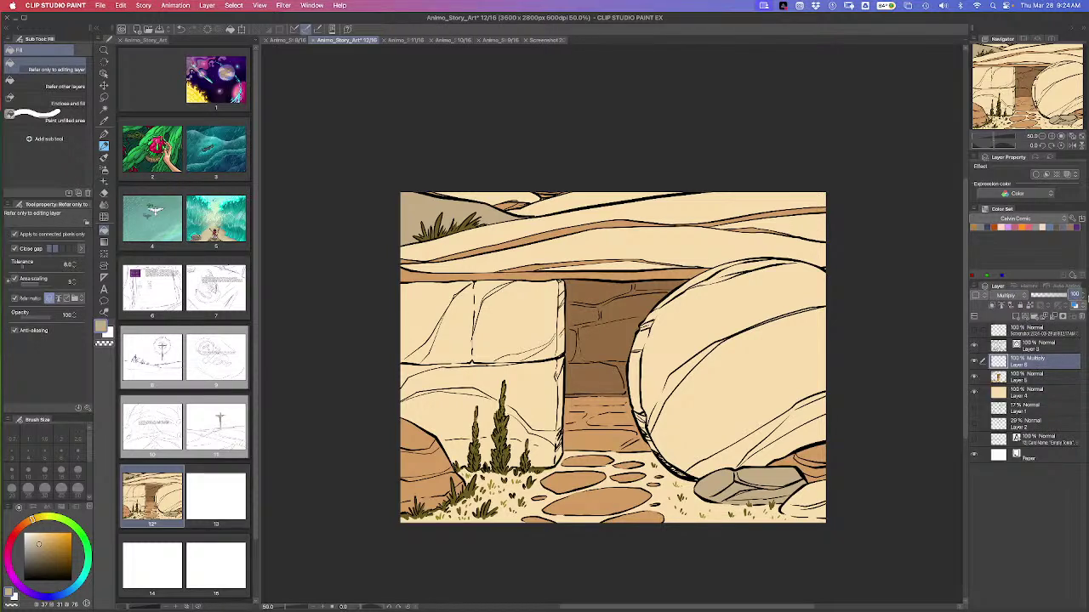
pyautogui.press('Return')
pyautogui.click(473, 201)
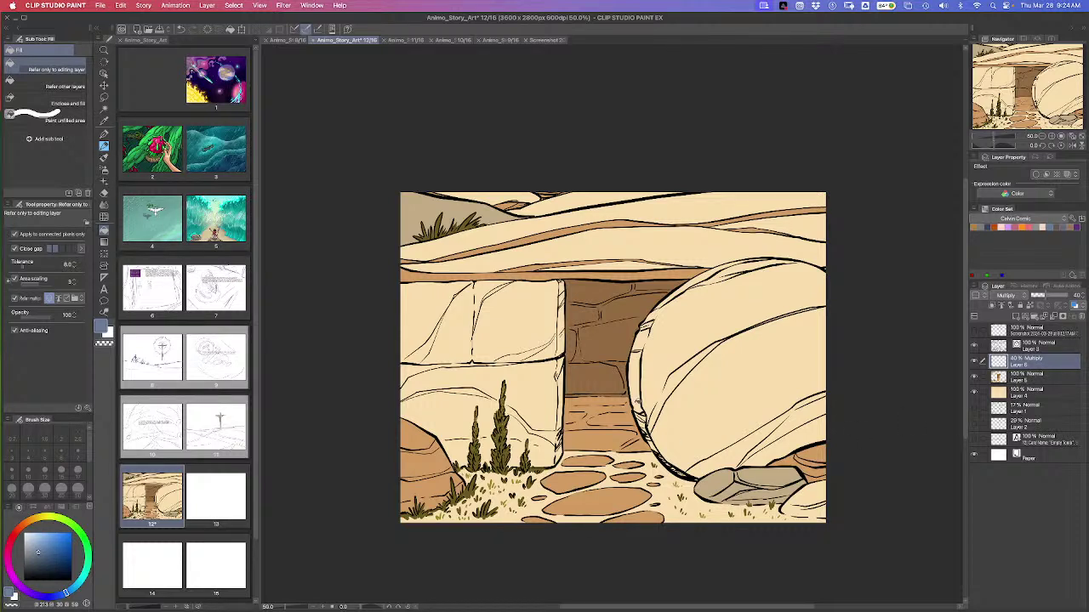
# Outline a curved shadow across the tomb doorway with the G-pen and fill the upper part of the interior wall
pyautogui.press('p')
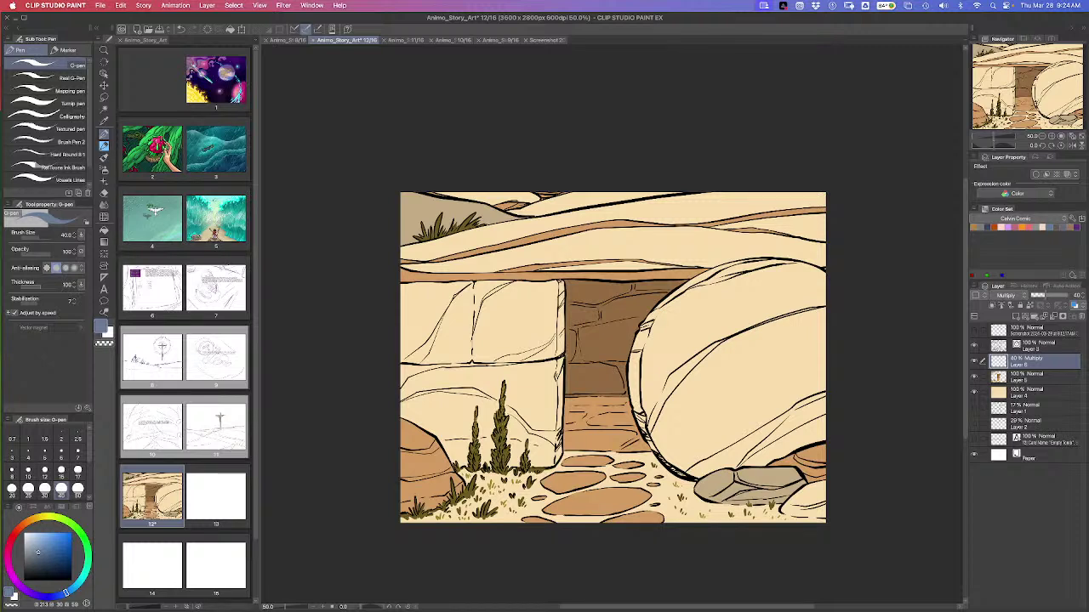
pyautogui.moveTo(564, 359)
pyautogui.mouseDown()
pyautogui.moveTo(595, 330)
pyautogui.moveTo(641, 319)
pyautogui.mouseUp()
pyautogui.press('g')
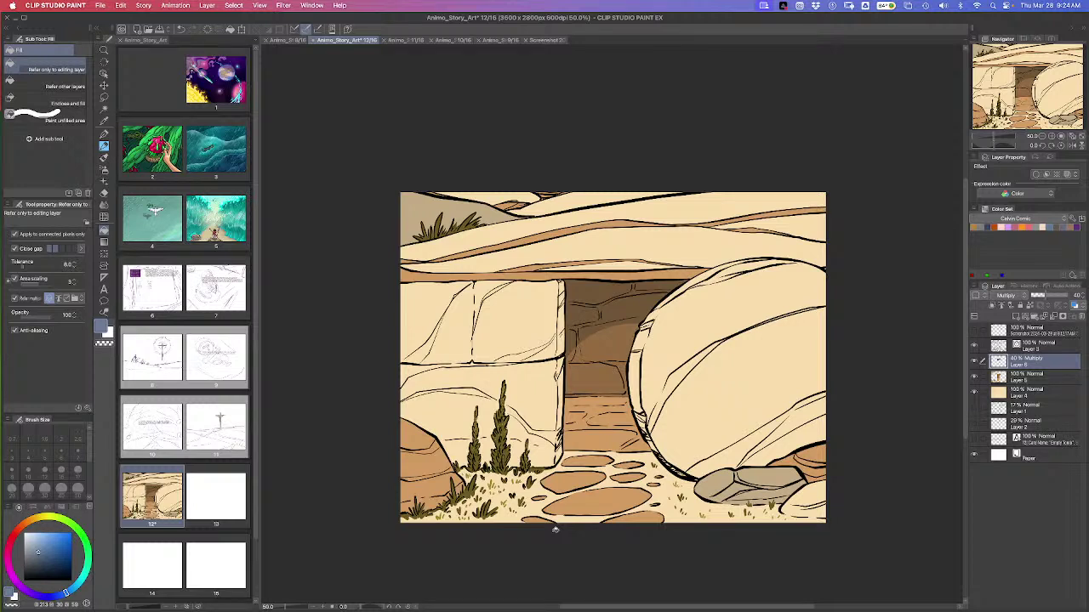
# Shade the base of the doorway's back wall and the chipped edge of the round stone with the G-pen
pyautogui.press('p')
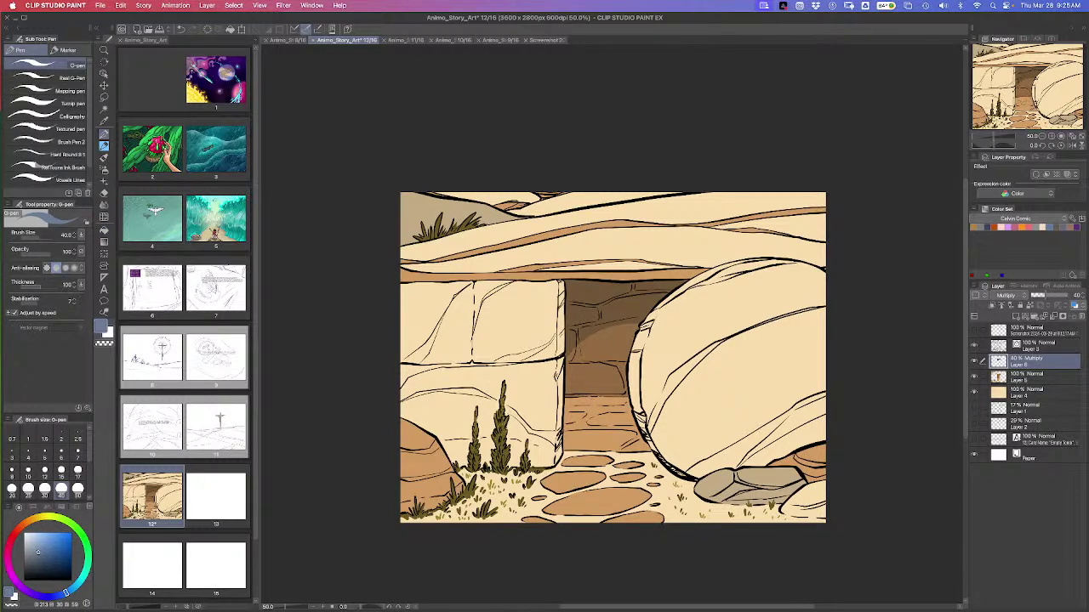
pyautogui.moveTo(562, 396); pyautogui.dragTo(579, 398)
pyautogui.moveTo(609, 398); pyautogui.dragTo(633, 397)
pyautogui.moveTo(645, 436)
pyautogui.mouseDown()
pyautogui.moveTo(701, 483)
pyautogui.moveTo(633, 410)
pyautogui.moveTo(644, 428)
pyautogui.moveTo(643, 416)
pyautogui.mouseUp()
pyautogui.moveTo(631, 354); pyautogui.dragTo(639, 347)
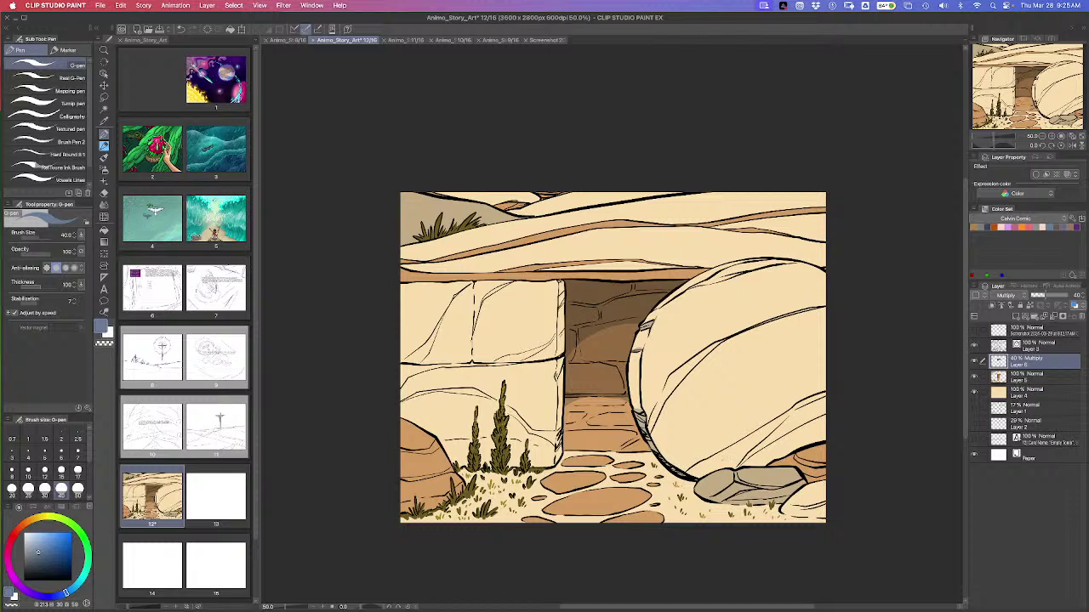
# Outline curved shadows along the lower side of the round stone and fill the enclosed areas with the shading colour
pyautogui.moveTo(659, 459)
pyautogui.mouseDown()
pyautogui.moveTo(673, 464)
pyautogui.moveTo(744, 434)
pyautogui.moveTo(825, 372)
pyautogui.mouseUp()
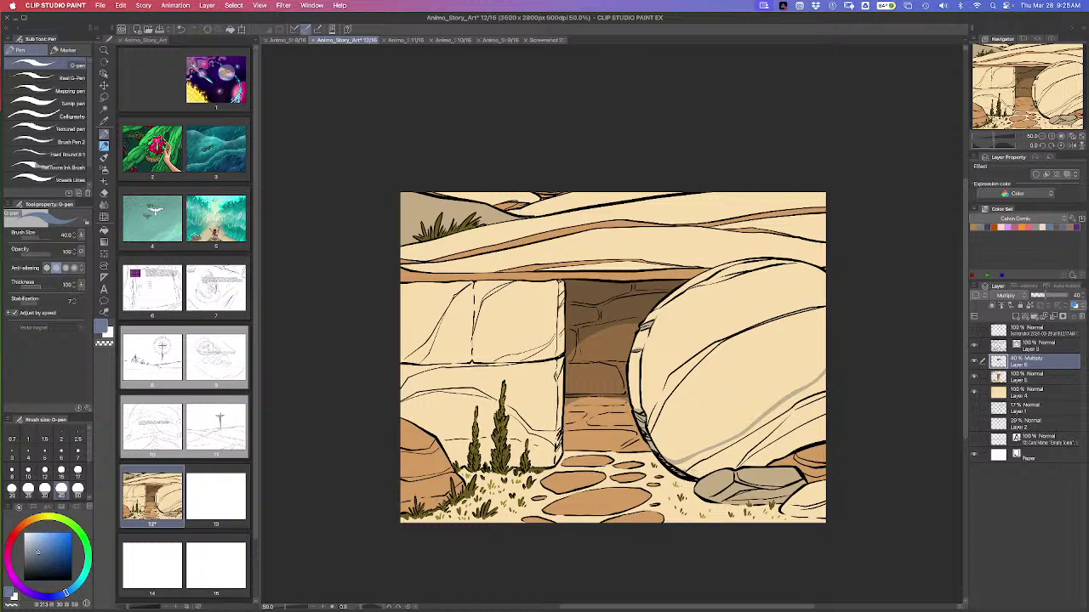
pyautogui.press('g')
pyautogui.click(694, 470)
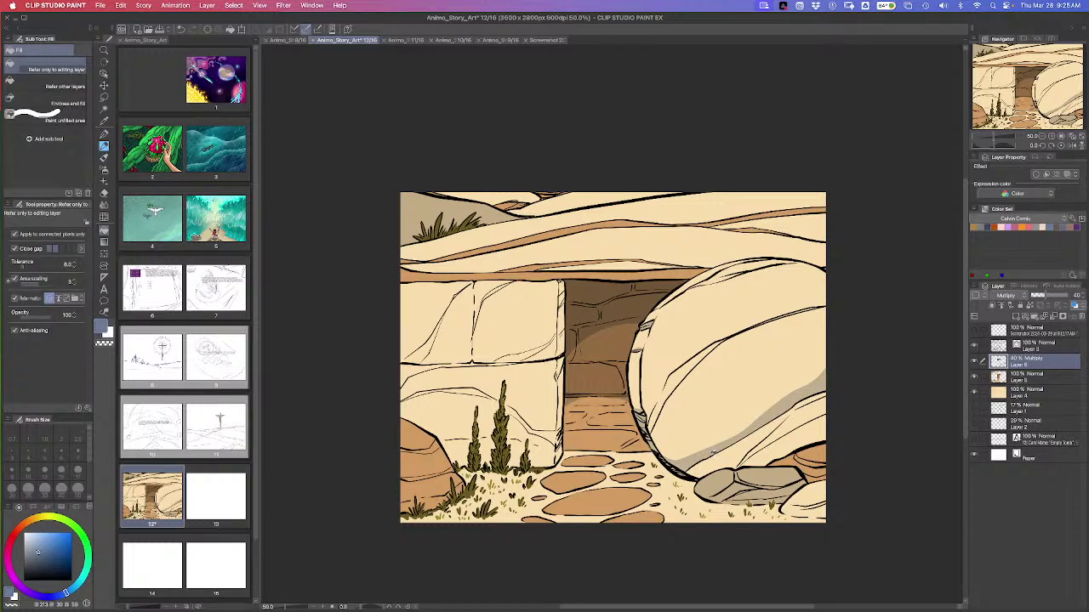
pyautogui.press('p')
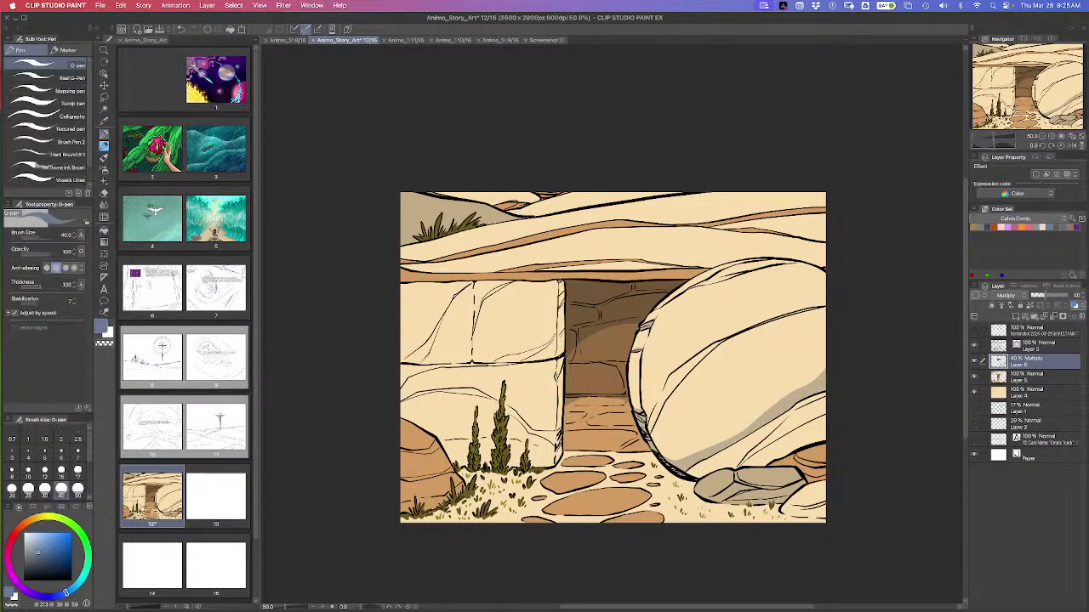
pyautogui.moveTo(682, 475); pyautogui.dragTo(825, 398)
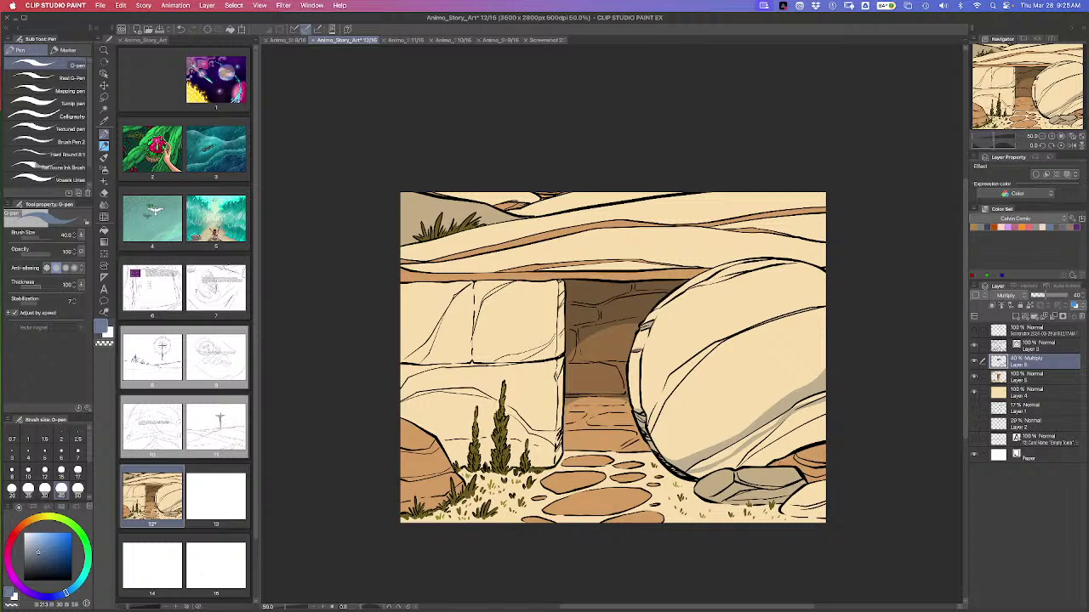
pyautogui.press('g')
pyautogui.click(782, 443)
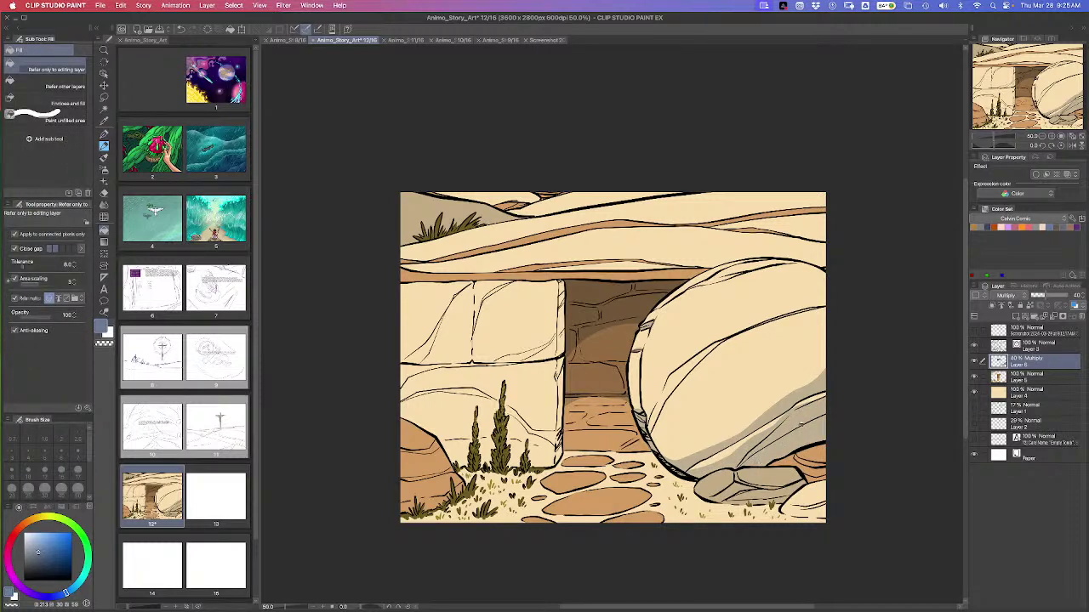
# Paint tapered shadows along the long cracks, inner edge and upper rim of the round stone
pyautogui.press('p')
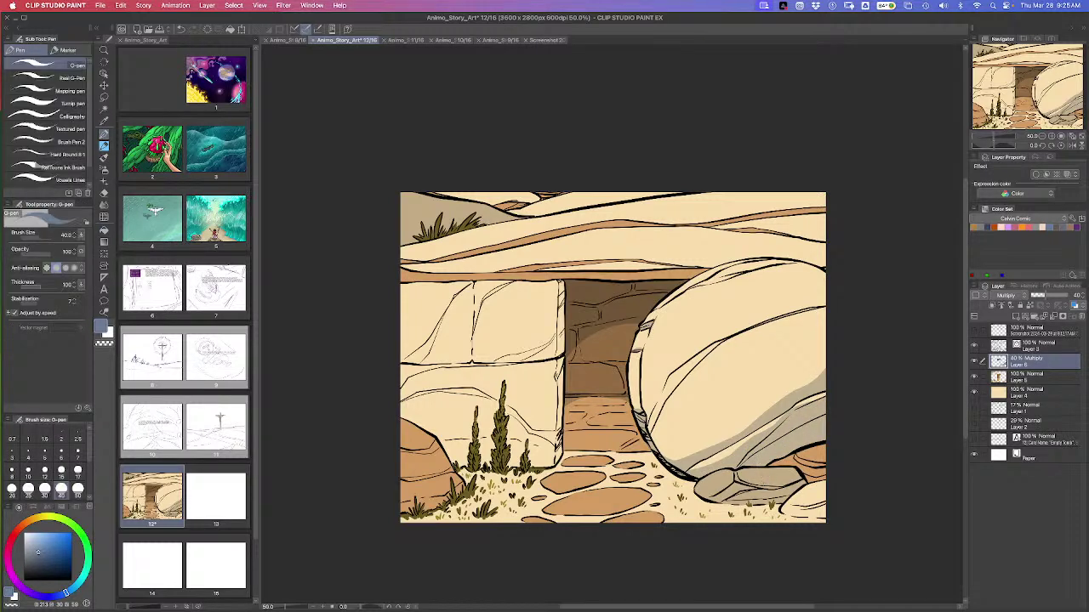
pyautogui.moveTo(667, 378)
pyautogui.mouseDown()
pyautogui.moveTo(738, 327)
pyautogui.moveTo(823, 298)
pyautogui.mouseUp()
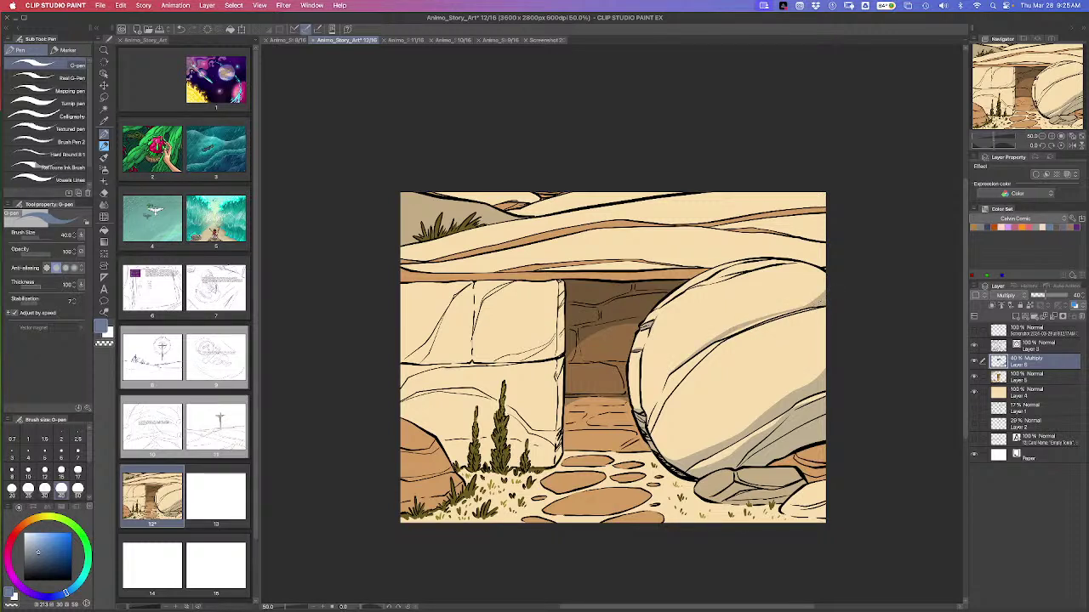
pyautogui.moveTo(721, 340); pyautogui.dragTo(808, 310)
pyautogui.moveTo(652, 430)
pyautogui.mouseDown()
pyautogui.moveTo(672, 383)
pyautogui.moveTo(720, 342)
pyautogui.mouseUp()
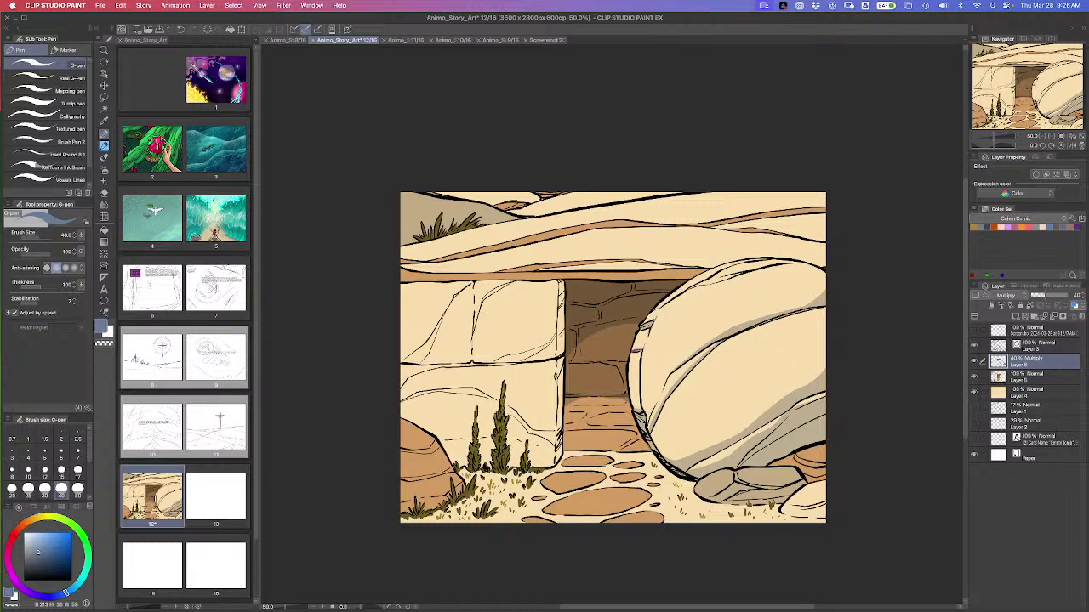
pyautogui.moveTo(645, 409); pyautogui.dragTo(667, 382)
pyautogui.moveTo(650, 427)
pyautogui.mouseDown()
pyautogui.moveTo(659, 402)
pyautogui.moveTo(643, 396)
pyautogui.mouseUp()
pyautogui.moveTo(645, 325)
pyautogui.mouseDown()
pyautogui.moveTo(738, 271)
pyautogui.moveTo(721, 275)
pyautogui.mouseUp()
# Shade the brown rock beside the round stone, the flat rocks' lower faces and the ground beneath them
pyautogui.moveTo(810, 478)
pyautogui.mouseDown()
pyautogui.moveTo(825, 470)
pyautogui.moveTo(808, 458)
pyautogui.moveTo(826, 464)
pyautogui.moveTo(814, 457)
pyautogui.moveTo(825, 453)
pyautogui.mouseUp()
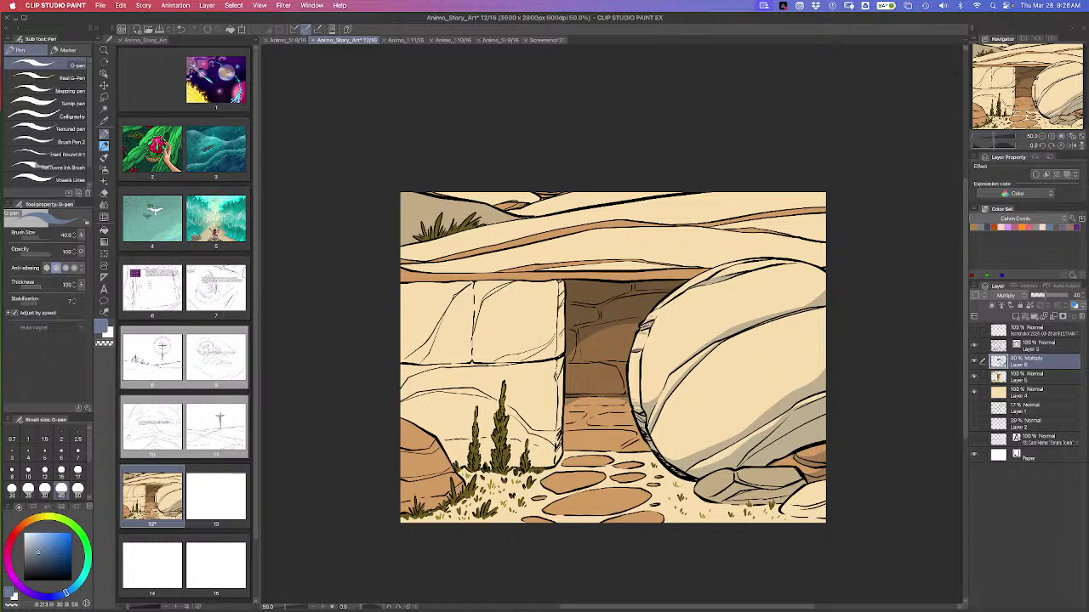
pyautogui.moveTo(692, 495)
pyautogui.mouseDown()
pyautogui.moveTo(701, 484)
pyautogui.moveTo(707, 495)
pyautogui.moveTo(803, 472)
pyautogui.moveTo(781, 503)
pyautogui.moveTo(699, 500)
pyautogui.moveTo(754, 508)
pyautogui.mouseUp()
pyautogui.moveTo(777, 505); pyautogui.dragTo(750, 502)
pyautogui.moveTo(742, 496)
pyautogui.mouseDown()
pyautogui.moveTo(731, 502)
pyautogui.moveTo(764, 491)
pyautogui.mouseUp()
pyautogui.moveTo(793, 480)
pyautogui.mouseDown()
pyautogui.moveTo(770, 491)
pyautogui.moveTo(784, 495)
pyautogui.moveTo(755, 499)
pyautogui.mouseUp()
pyautogui.moveTo(754, 494)
pyautogui.mouseDown()
pyautogui.moveTo(736, 499)
pyautogui.moveTo(770, 500)
pyautogui.mouseUp()
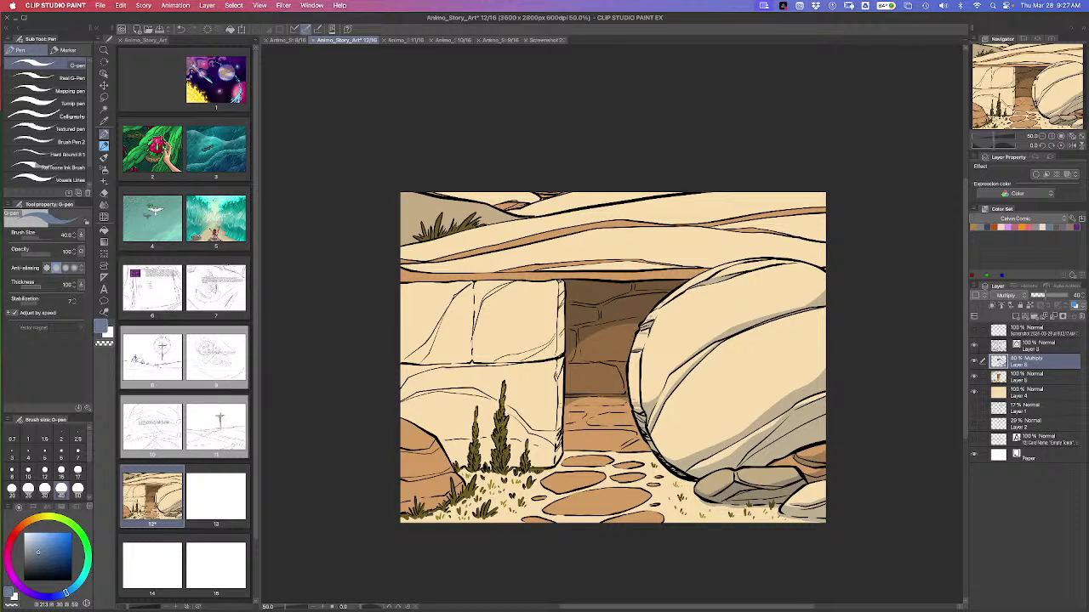
# Increase the G-pen brush size to 70
pyautogui.press(']')
pyautogui.press(']')
pyautogui.press(']')
# Switch to Messages, view a pinned contact's conversation, and close the Messages window
pyautogui.press('super+Tab')
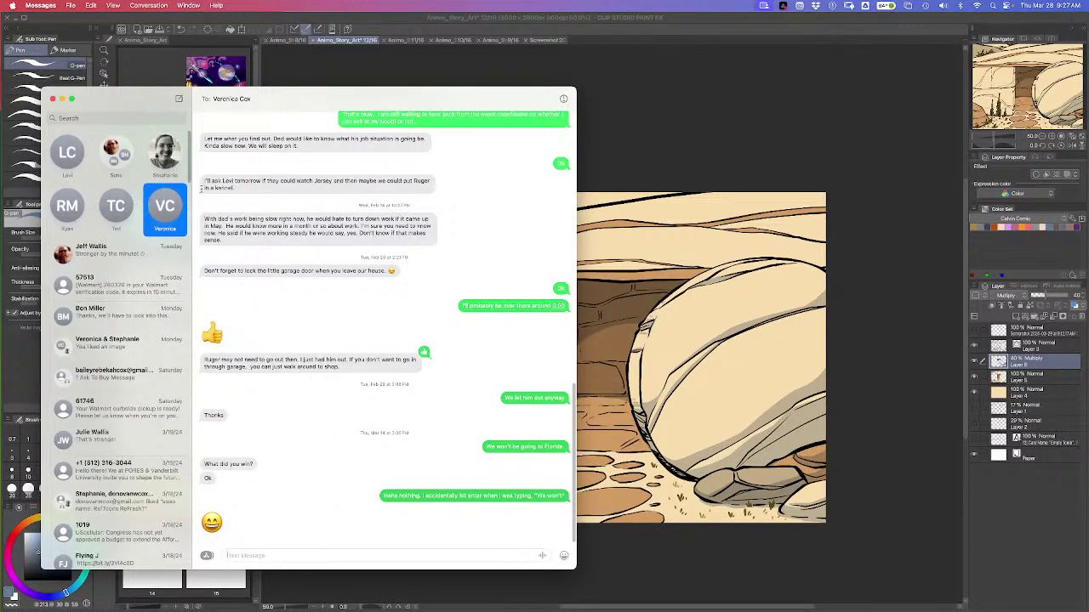
pyautogui.click(160, 159)
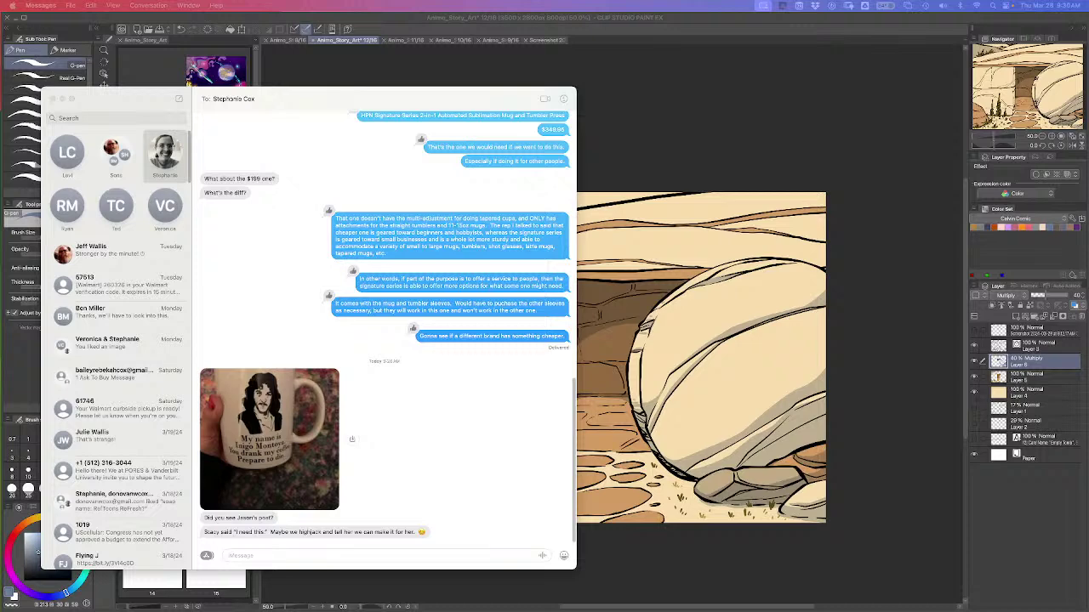
pyautogui.click(78, 102)
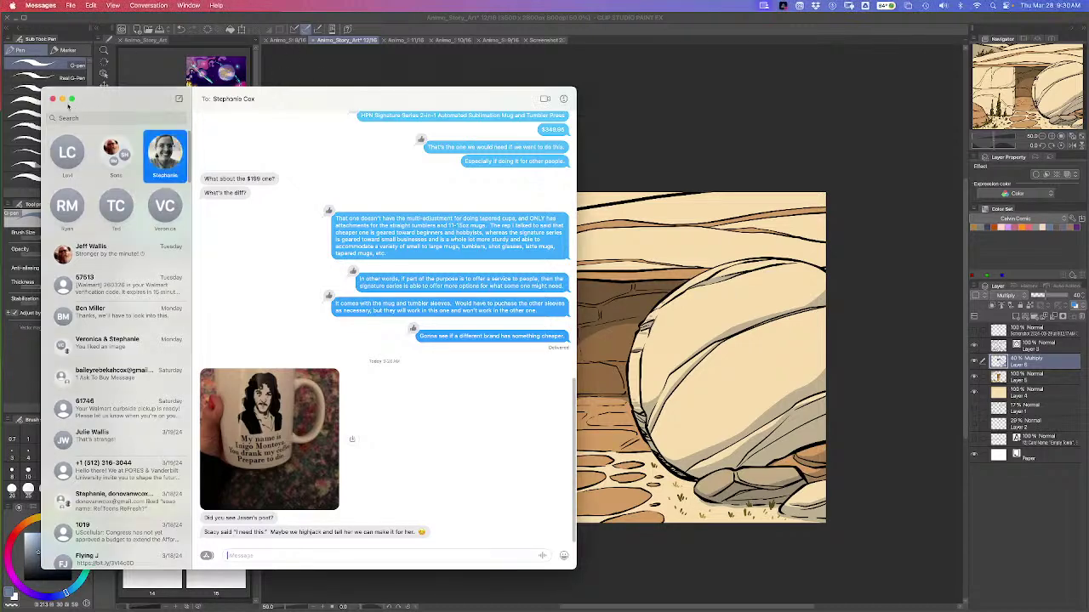
pyautogui.click(52, 99)
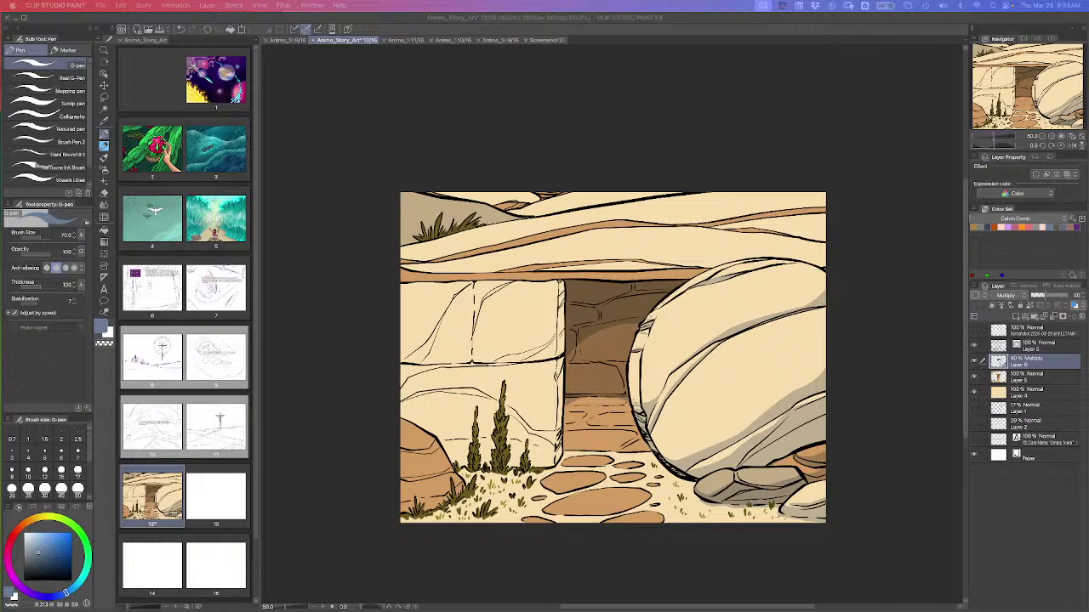
pyautogui.click(570, 17)
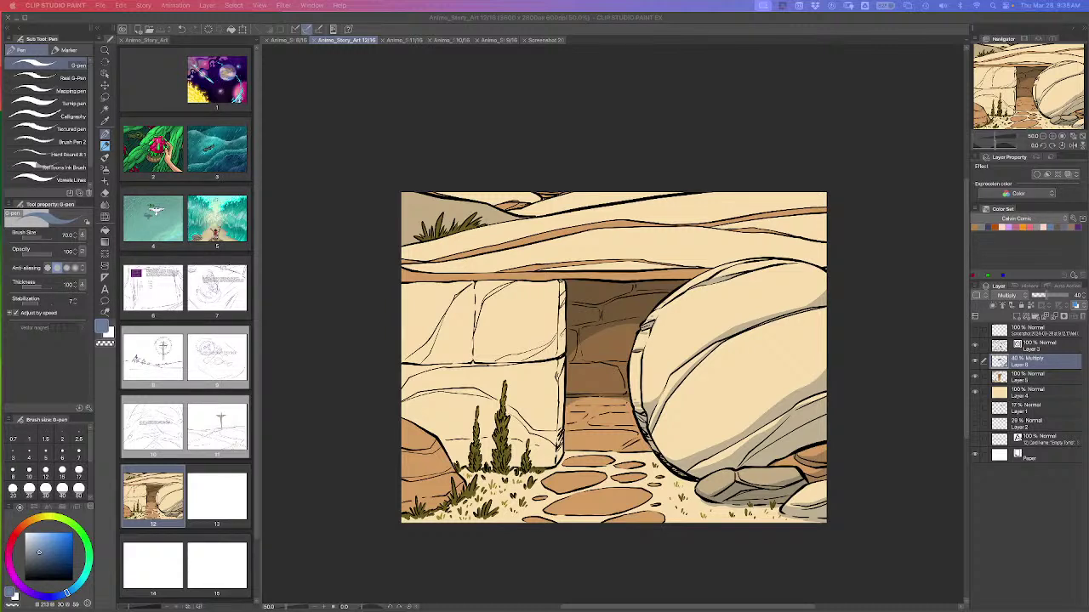
pyautogui.moveTo(662, 261); pyautogui.dragTo(684, 261)
pyautogui.press('ctrl+super+f')
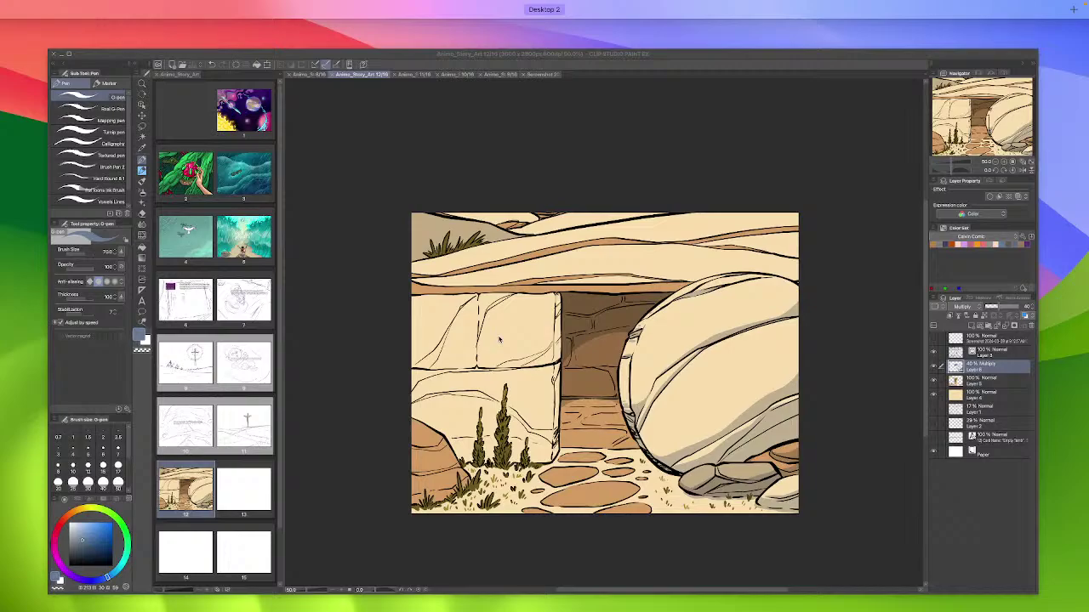
pyautogui.press('ctrl+super+f')
# Switch to Affinity Publisher 2, open the RT Sliders document without locating missing resources, and browse its pages
pyautogui.hotkey('ctrl', 'Right')
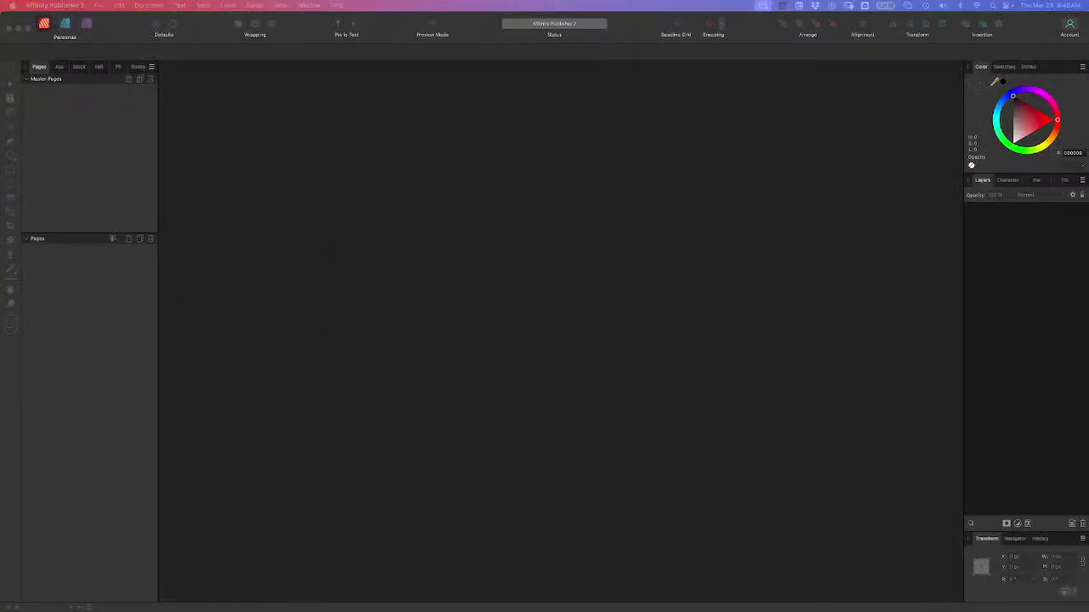
pyautogui.click(100, 6)
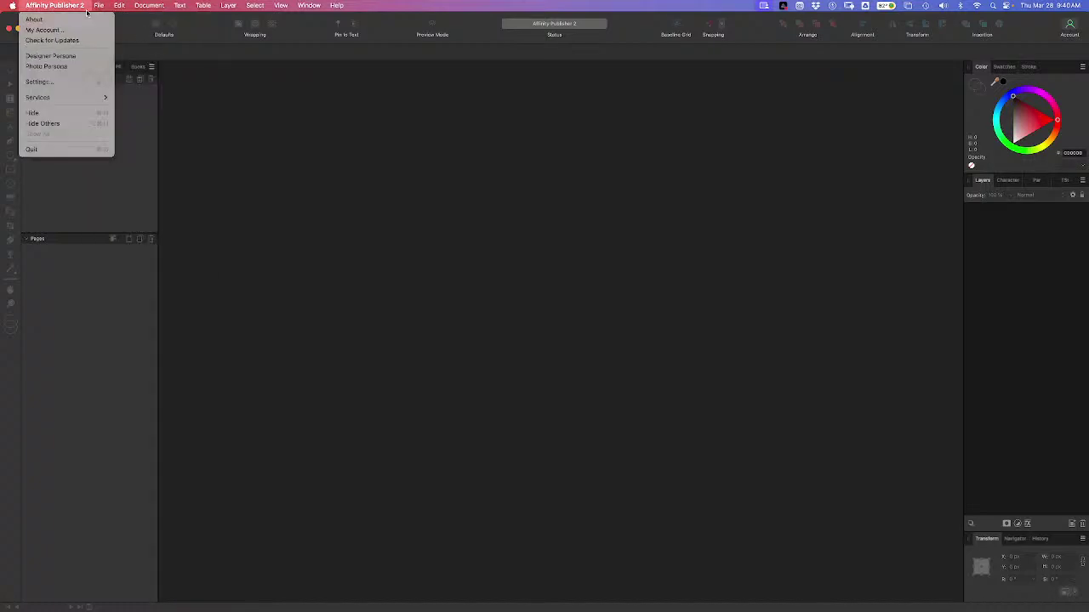
pyautogui.click(99, 6)
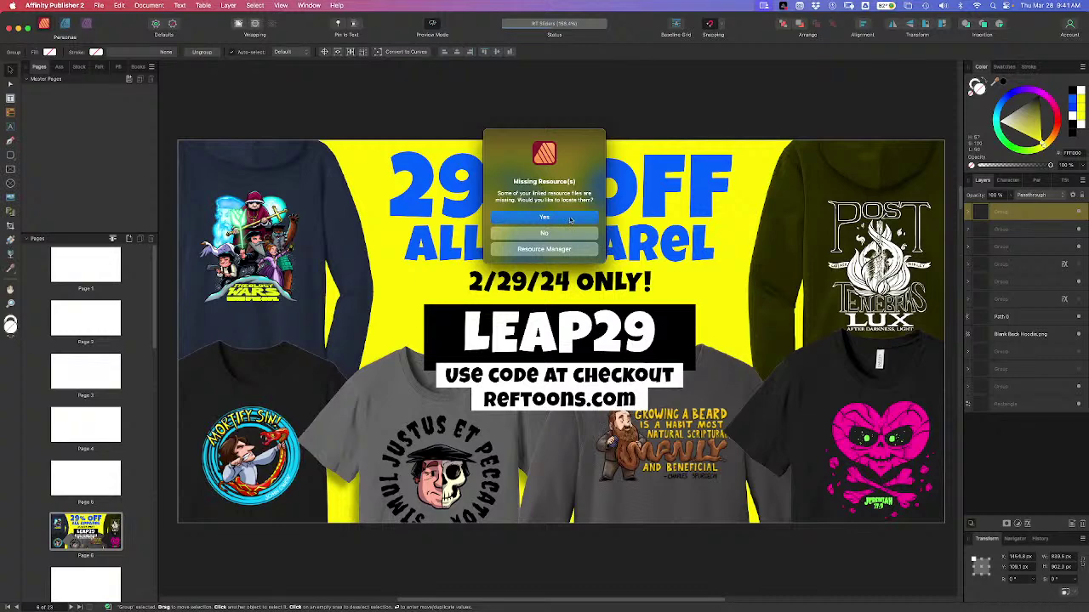
pyautogui.click(563, 233)
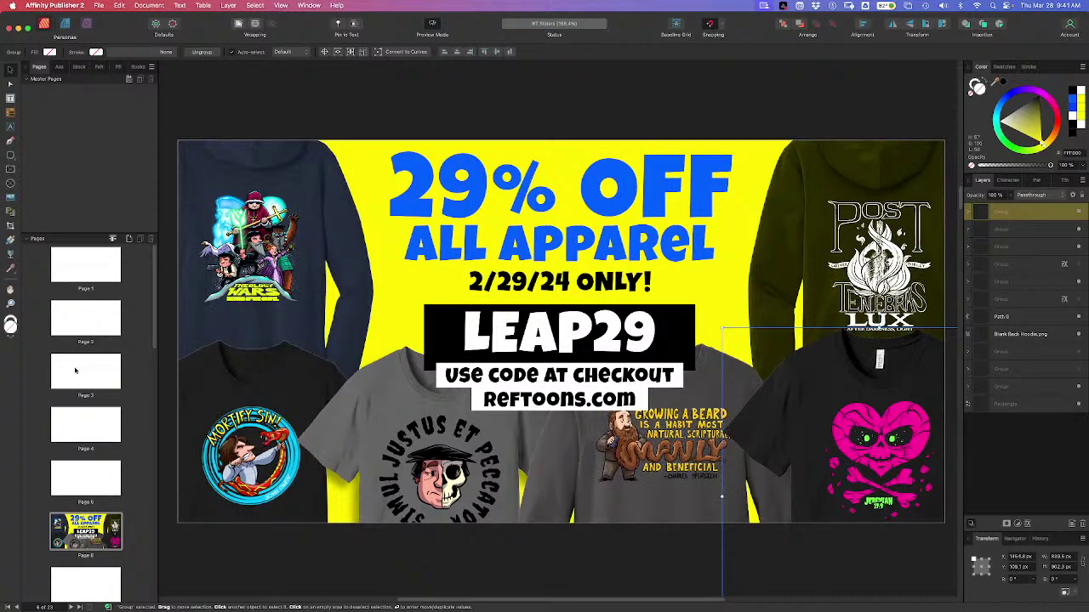
pyautogui.scroll(-5, 117, 407)
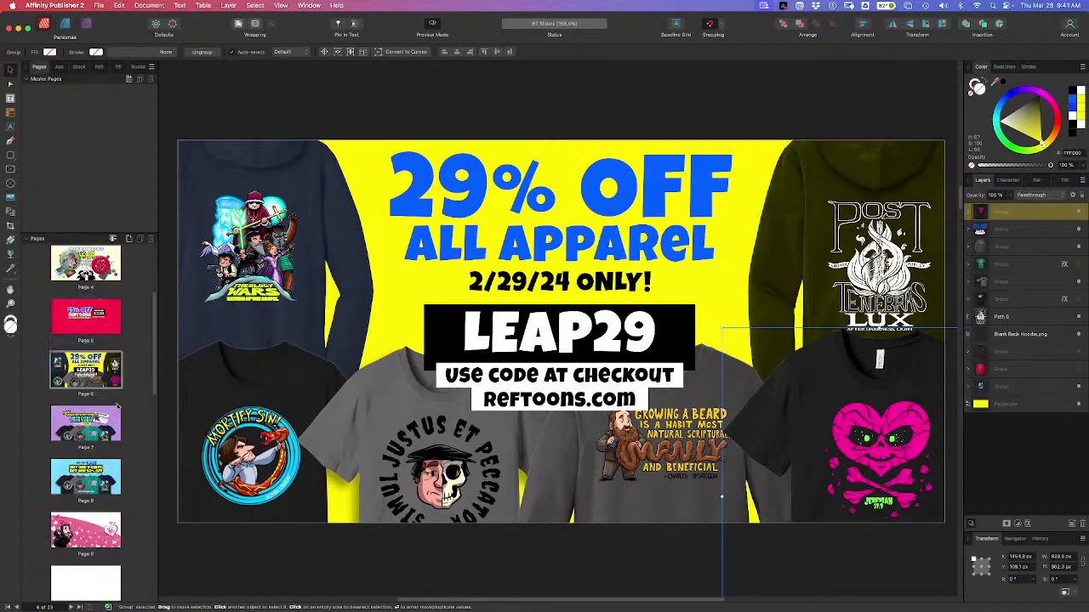
# Place the mug photos IMG_3413 and IMG_3414 on the blank page 10
pyautogui.click(86, 489)
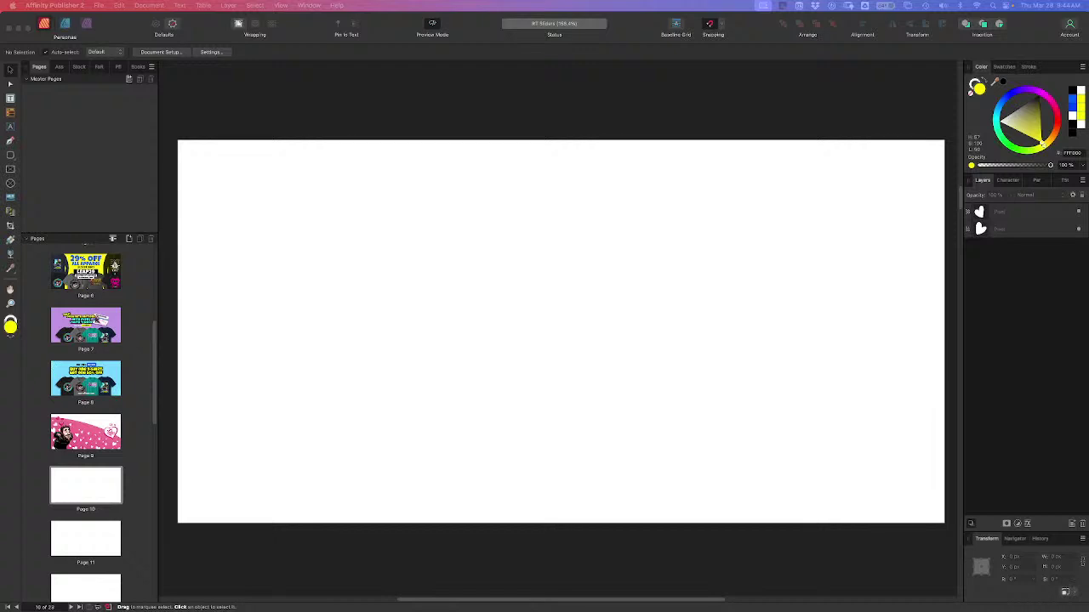
pyautogui.moveTo(293, 403); pyautogui.dragTo(361, 390)
pyautogui.scroll(-5, 399, 383)
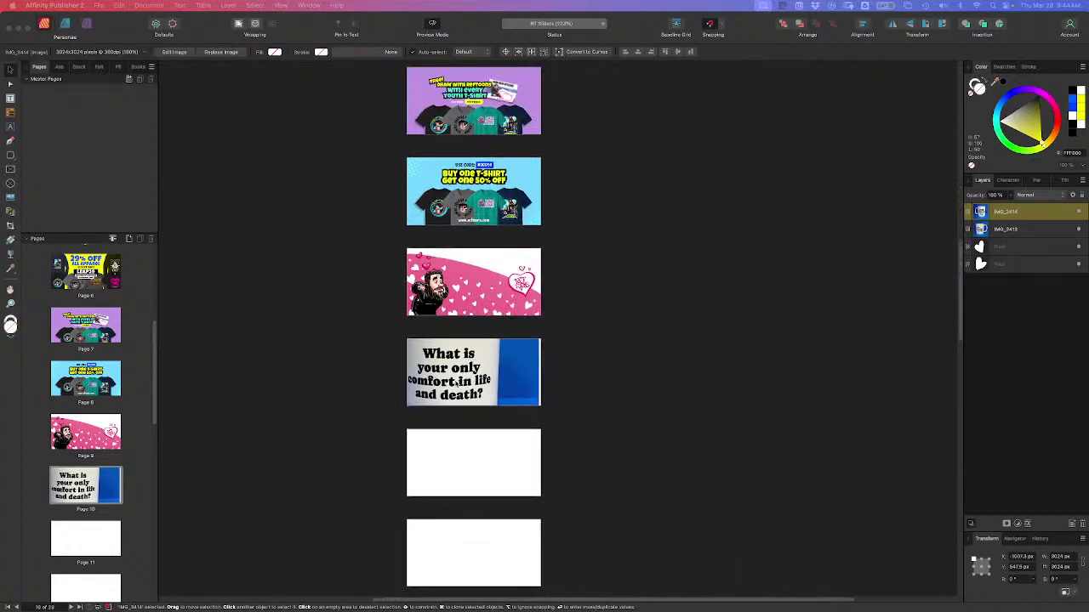
# Scale the "What is your only comfort" mug photo down to about 722 px square and position it at page 10's upper left
pyautogui.scroll(3, 460, 386)
pyautogui.moveTo(460, 385); pyautogui.dragTo(227, 423)
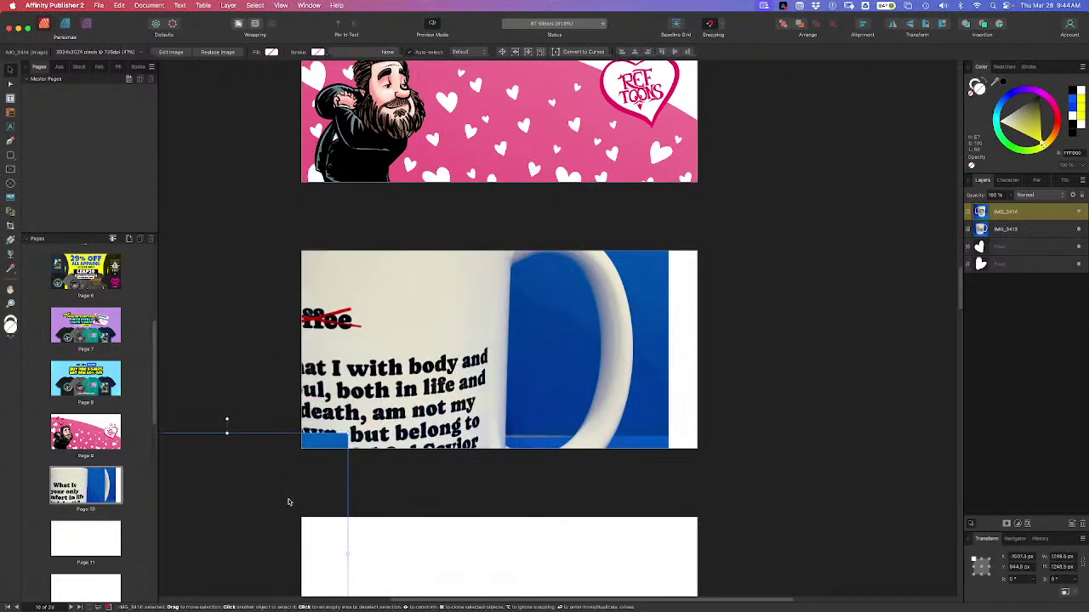
pyautogui.moveTo(614, 215); pyautogui.dragTo(530, 257)
pyautogui.moveTo(491, 377); pyautogui.dragTo(408, 360)
pyautogui.moveTo(467, 260)
pyautogui.mouseDown()
pyautogui.moveTo(424, 295)
pyautogui.moveTo(453, 261)
pyautogui.mouseUp()
# Scale the "Coffee" checklist mug photo down to about 772 px square and position it lower and to the right, overlapping the first photo
pyautogui.click(584, 315)
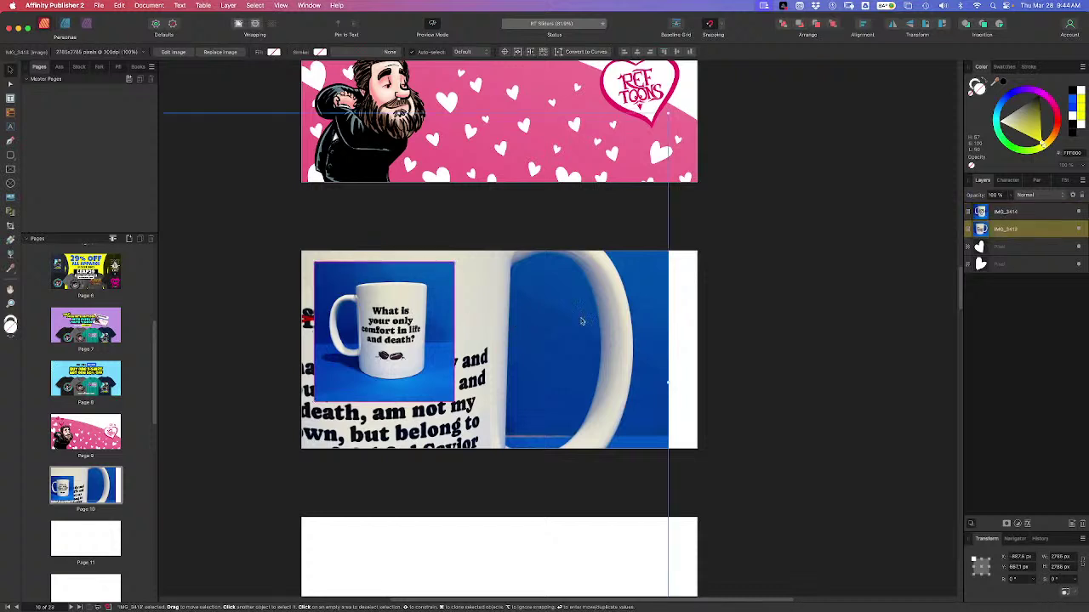
pyautogui.moveTo(669, 114); pyautogui.dragTo(554, 314)
pyautogui.moveTo(525, 354)
pyautogui.mouseDown()
pyautogui.moveTo(538, 337)
pyautogui.moveTo(537, 350)
pyautogui.mouseUp()
pyautogui.moveTo(566, 309); pyautogui.dragTo(592, 281)
pyautogui.moveTo(559, 336); pyautogui.dragTo(549, 346)
# Send the "What is your only comfort" mug photo behind the checklist mug photo
pyautogui.click(398, 332)
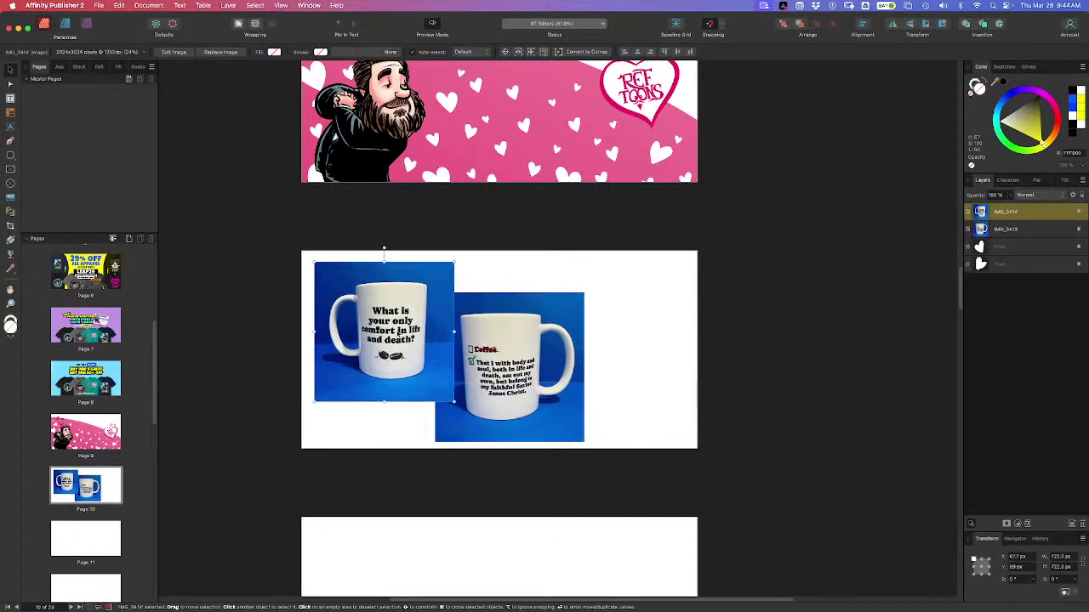
pyautogui.press('super+bracketleft')
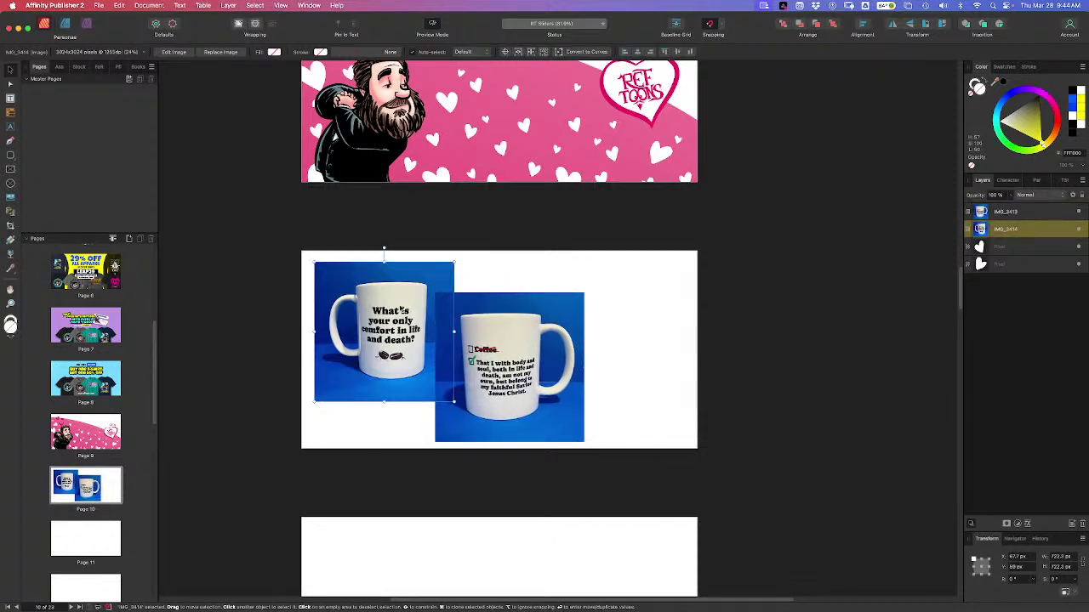
pyautogui.click(659, 351)
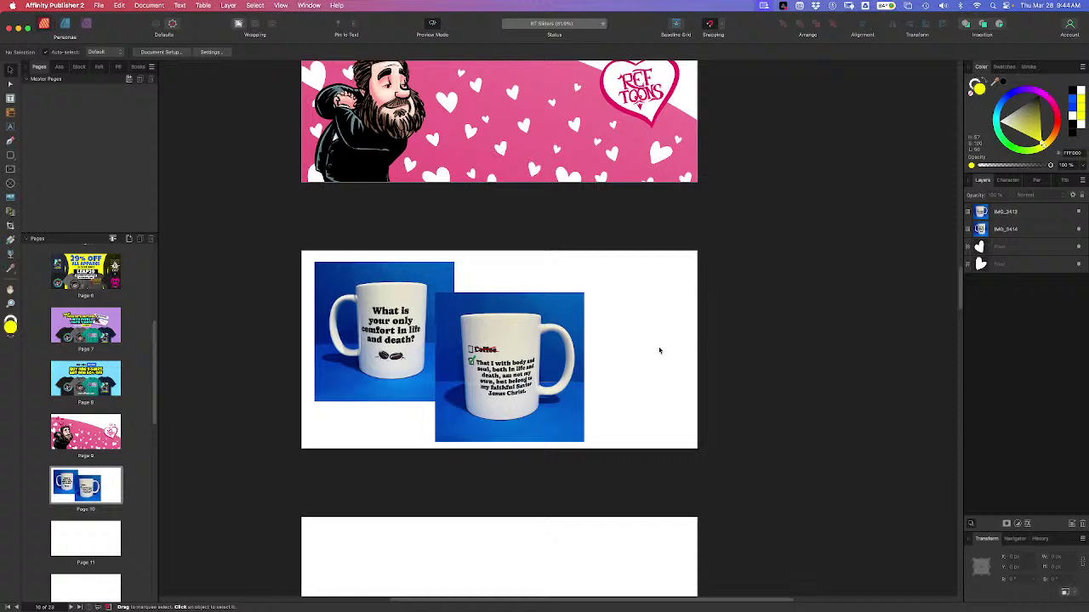
# Rasterize the checklist mug photo IMG_3413
pyautogui.click(569, 423)
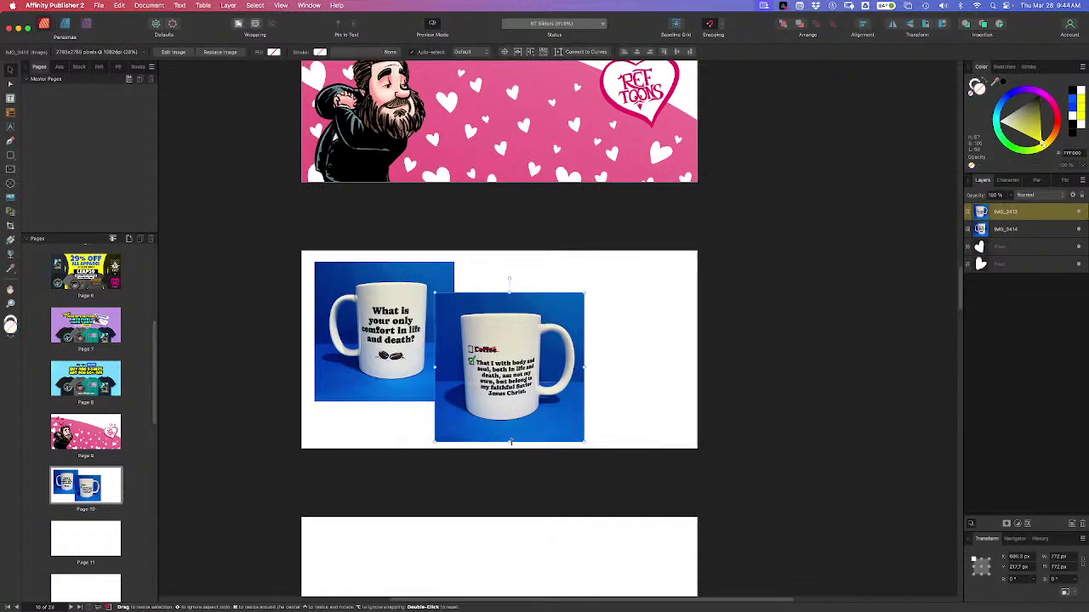
pyautogui.rightClick(526, 393)
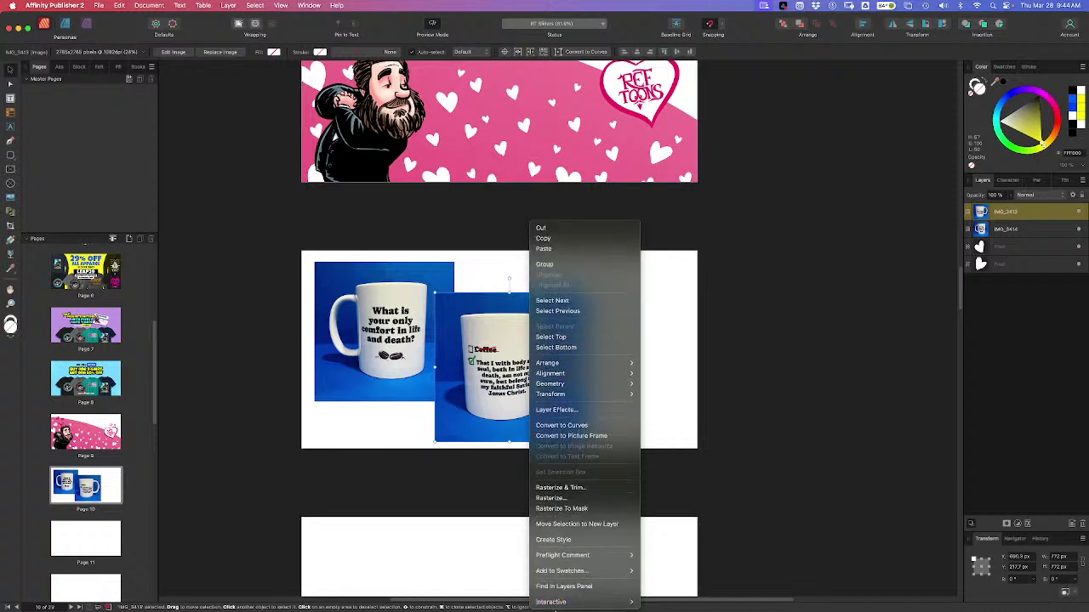
pyautogui.click(558, 498)
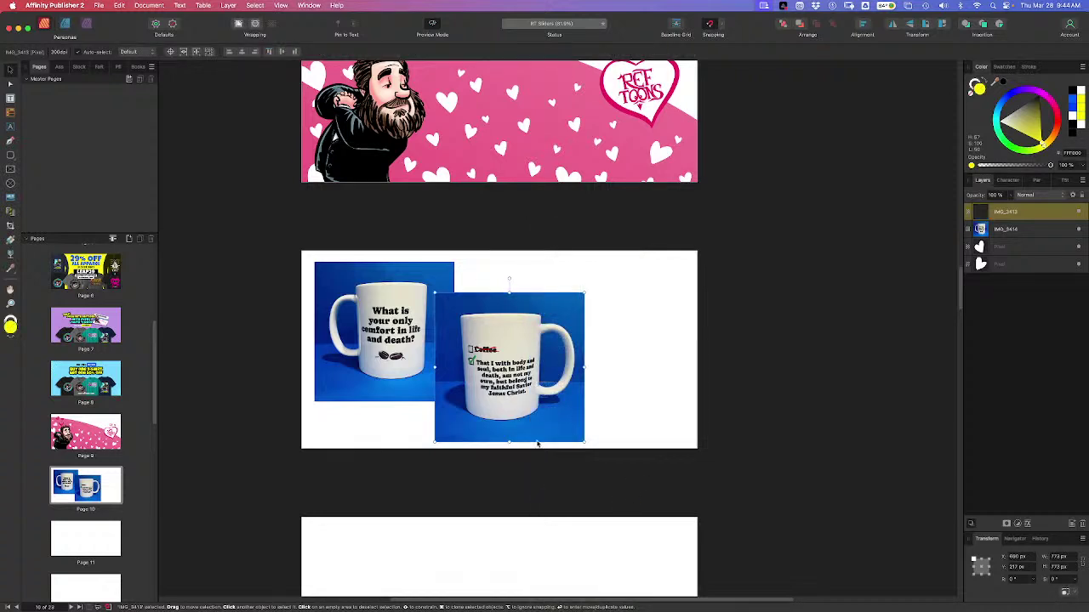
pyautogui.press('m')
pyautogui.moveTo(617, 471); pyautogui.dragTo(351, 436)
pyautogui.hotkey('ctrl', 'z')
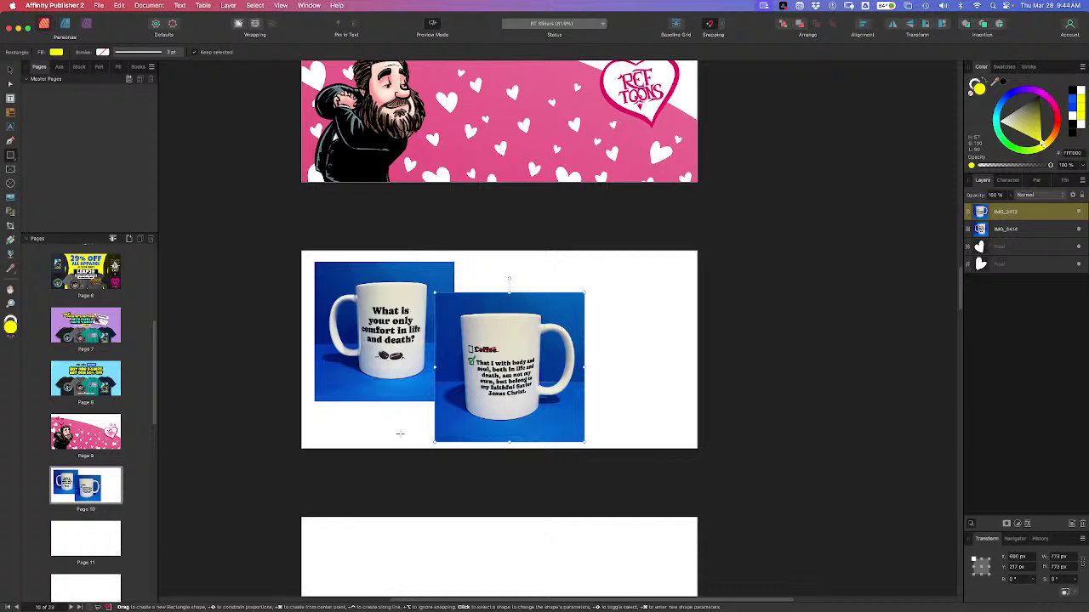
pyautogui.press('m')
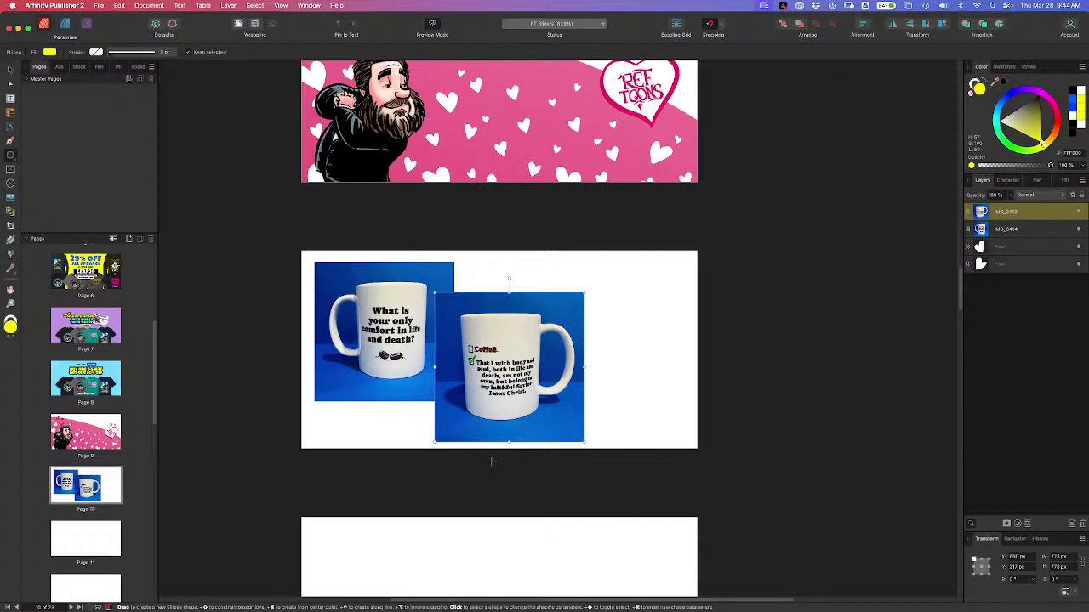
pyautogui.moveTo(601, 481); pyautogui.dragTo(383, 428)
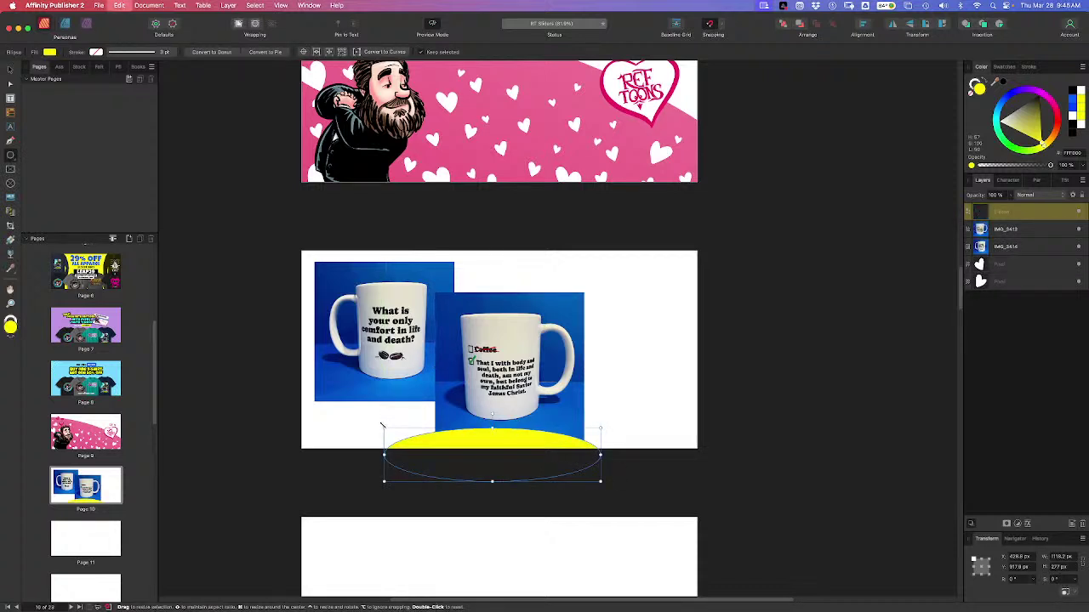
pyautogui.press('Delete')
# In the Photo persona, delete a marquee-selected strip along the checklist mug photo's bottom edge, leaving the photo about 722 px high, and deselect
pyautogui.press('super+3')
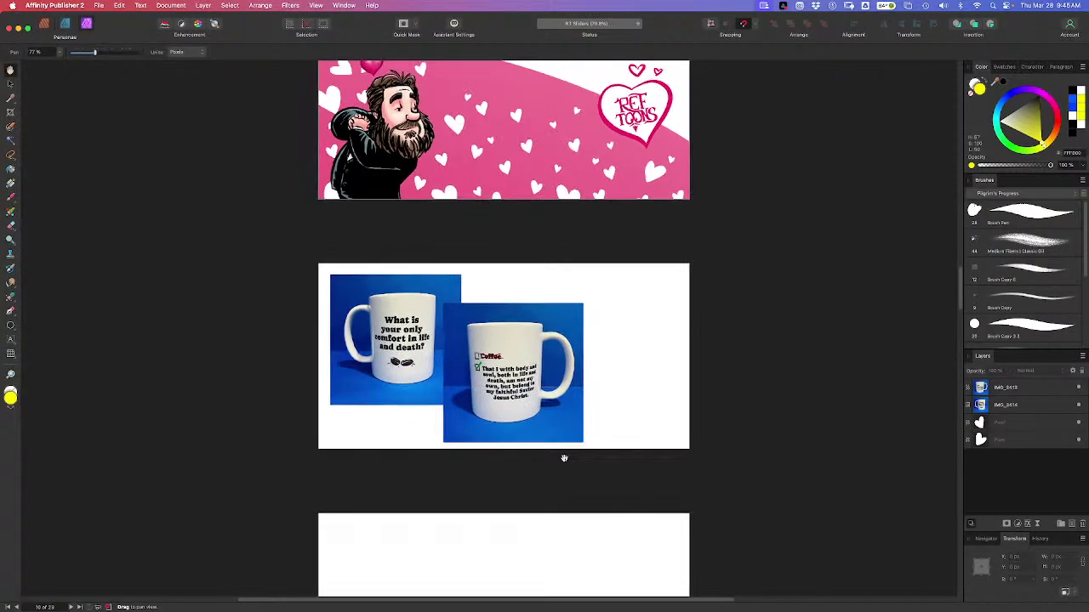
pyautogui.scroll(2, 564, 458)
pyautogui.scroll(2, 564, 459)
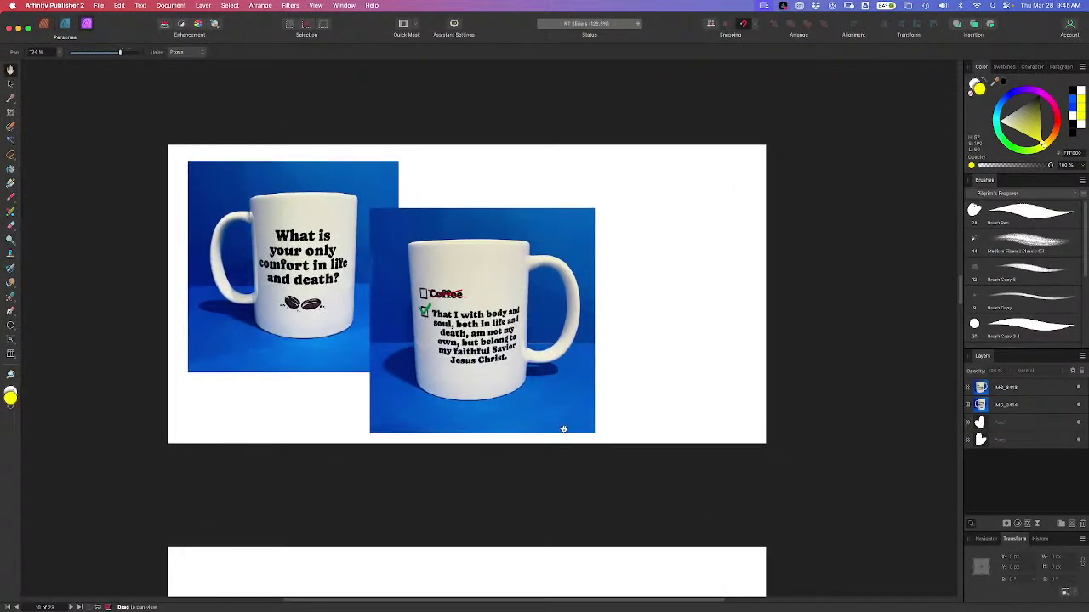
pyautogui.press('m')
pyautogui.moveTo(319, 417); pyautogui.dragTo(629, 453)
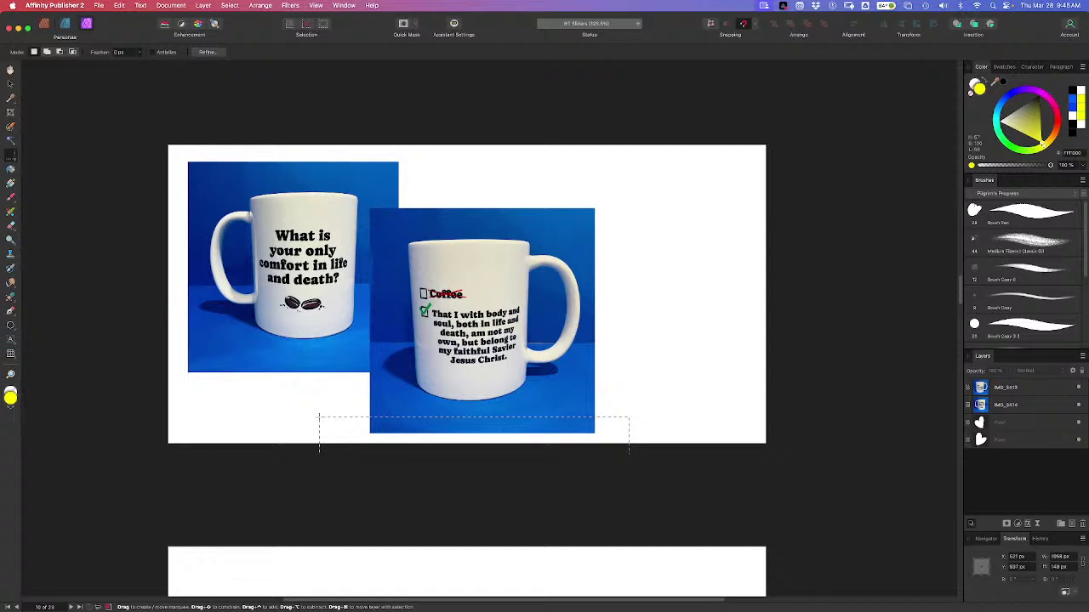
pyautogui.moveTo(320, 419); pyautogui.dragTo(629, 444)
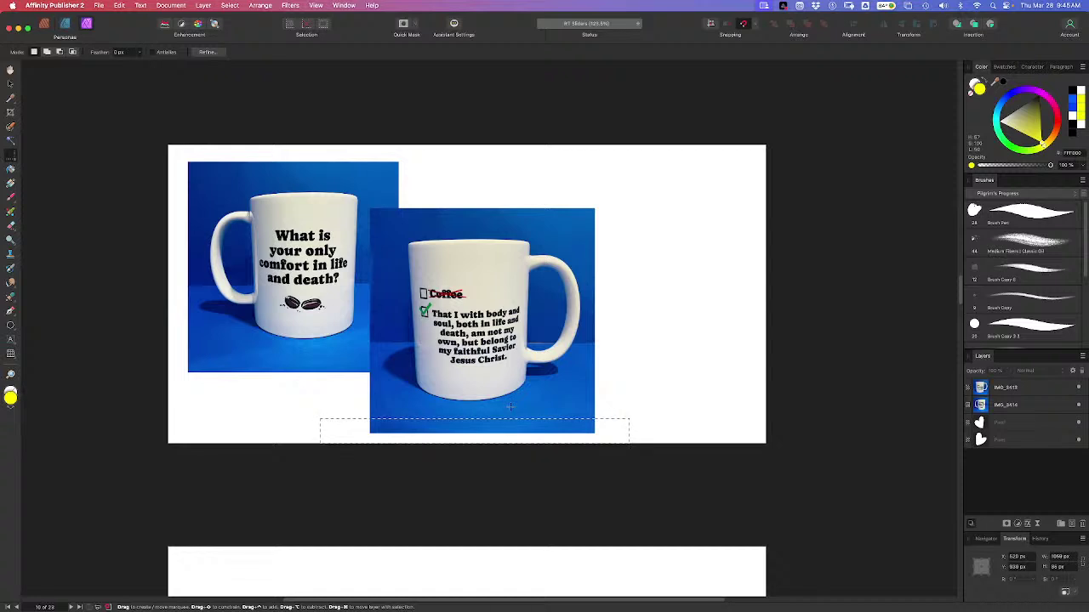
pyautogui.press('v')
pyautogui.click(528, 404)
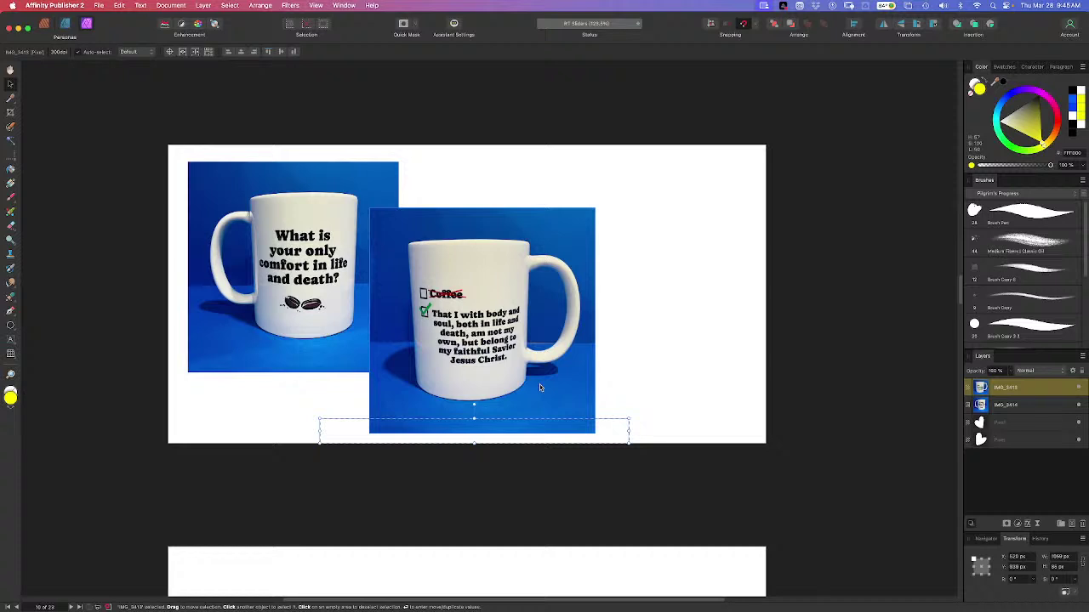
pyautogui.press('Delete')
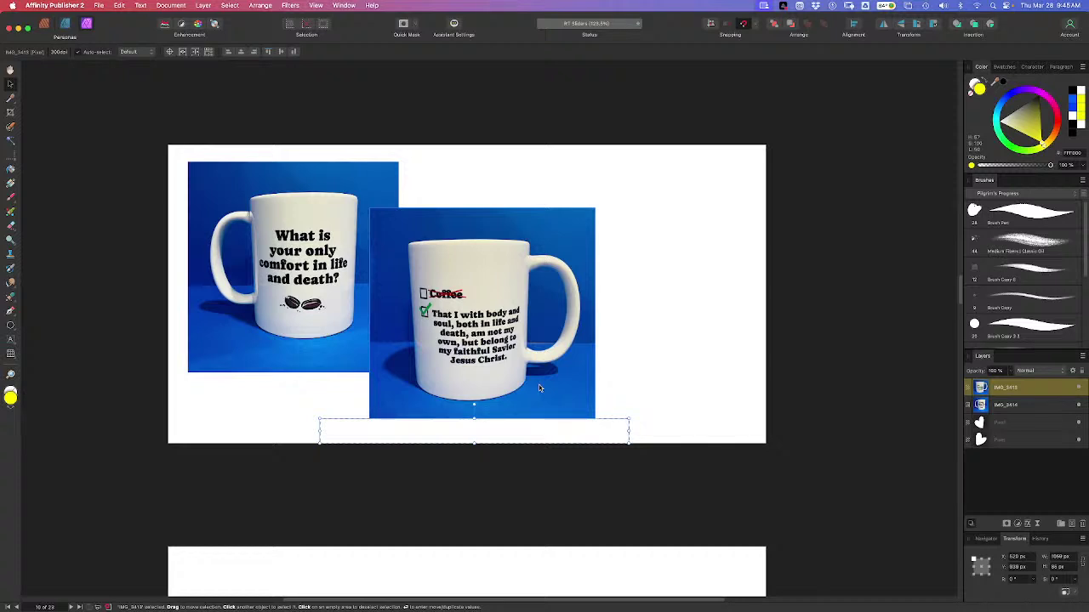
pyautogui.press('super+d')
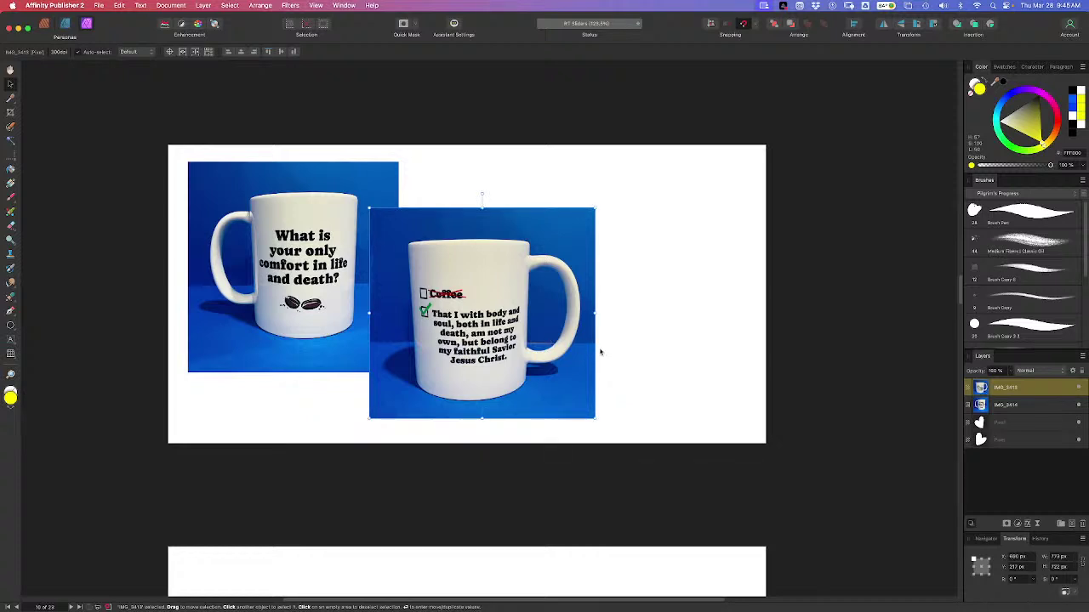
# Switch to the Designer persona and try to give the checklist mug photo a thicker stroke, choosing white as the colour
pyautogui.click(65, 23)
pyautogui.click(1028, 67)
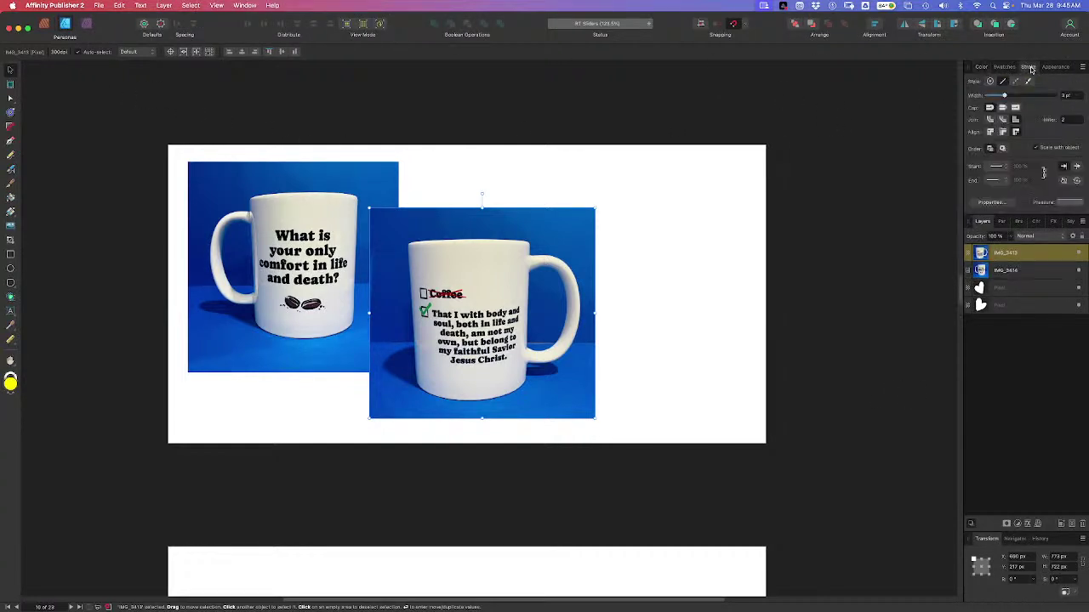
pyautogui.moveTo(1005, 96); pyautogui.dragTo(1025, 96)
pyautogui.click(981, 68)
pyautogui.click(979, 88)
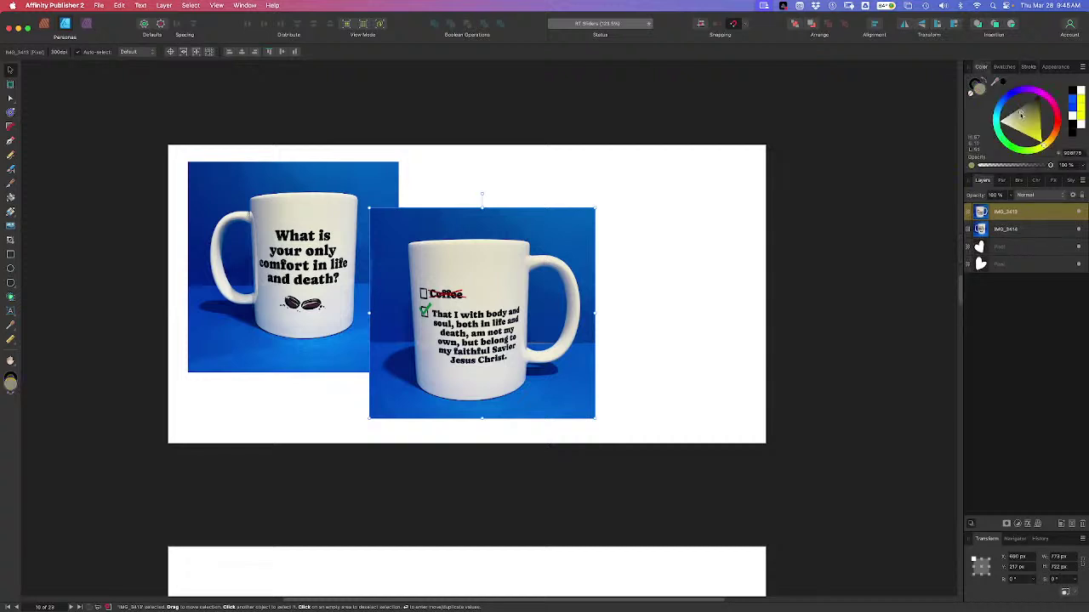
pyautogui.click(1007, 69)
pyautogui.click(1026, 69)
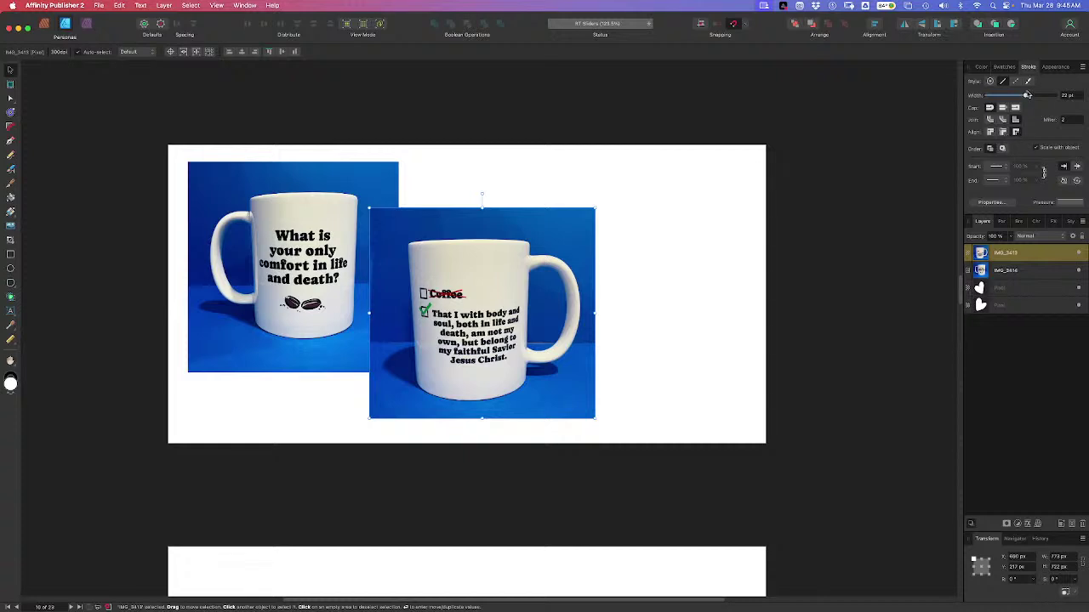
# Try the checklist mug photo's stroke at a width of 100 pt, then reduce the width
pyautogui.moveTo(1027, 95); pyautogui.dragTo(1057, 95)
pyautogui.scroll(-5, 805, 279)
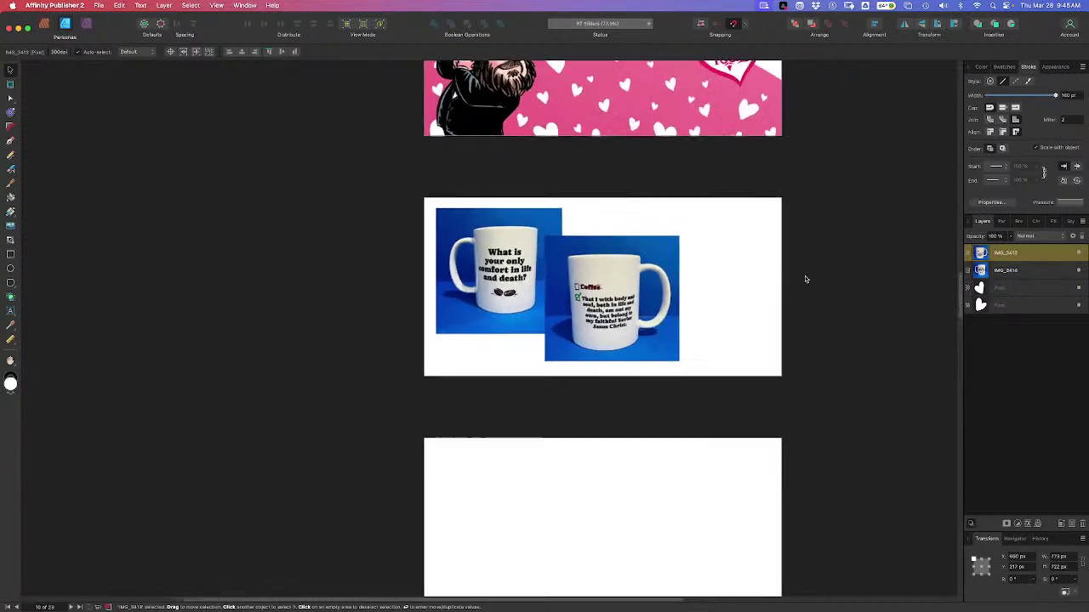
pyautogui.scroll(3, 805, 279)
pyautogui.click(1020, 268)
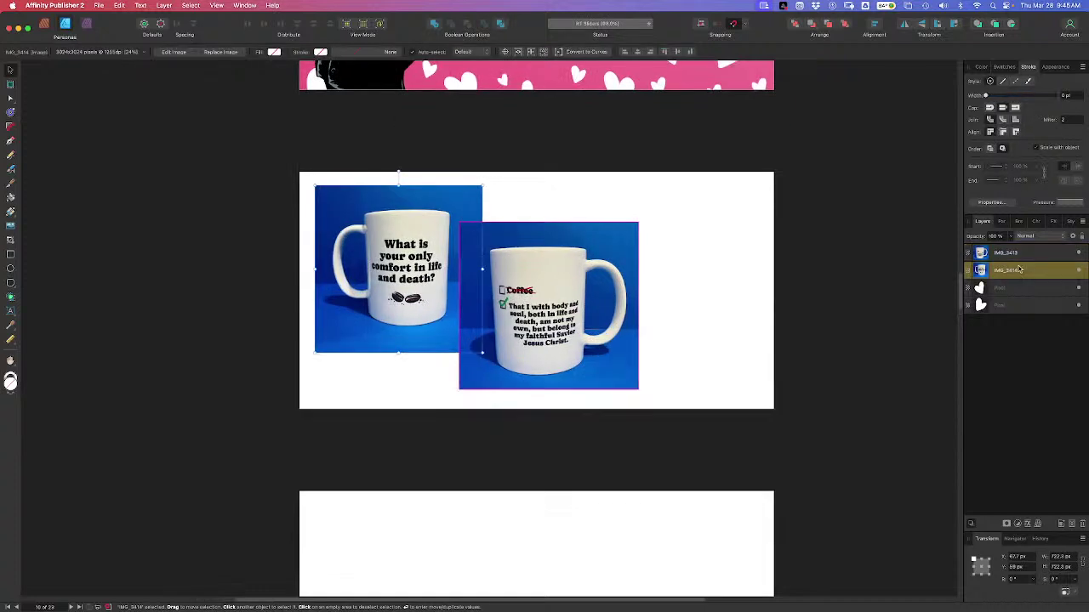
pyautogui.click(1026, 259)
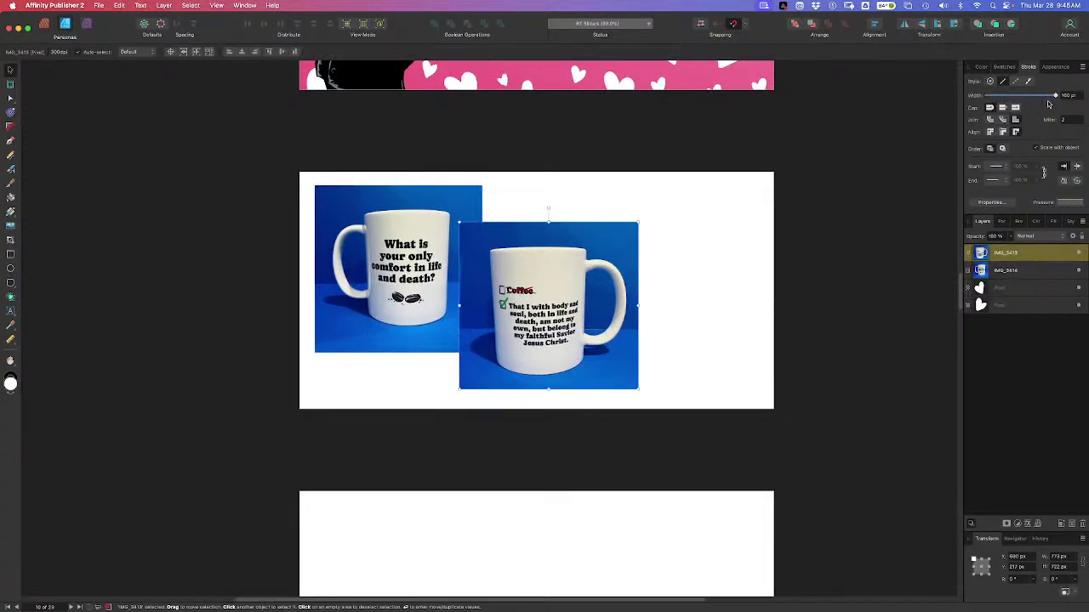
pyautogui.moveTo(1058, 98); pyautogui.dragTo(1020, 100)
pyautogui.click(981, 66)
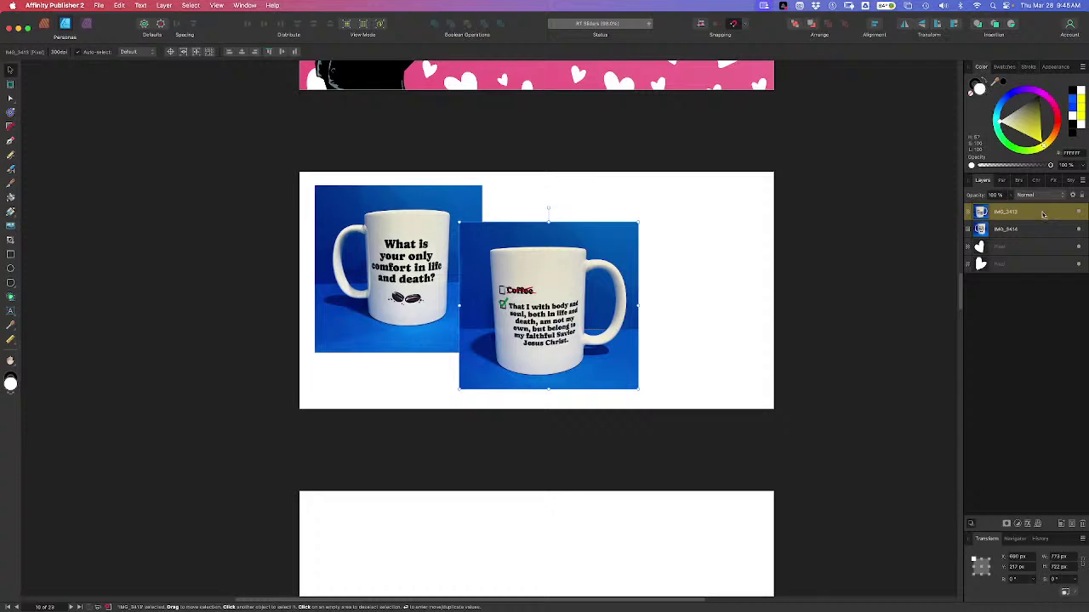
# Save the document
pyautogui.scroll(-2, 556, 291)
pyautogui.scroll(4, 557, 290)
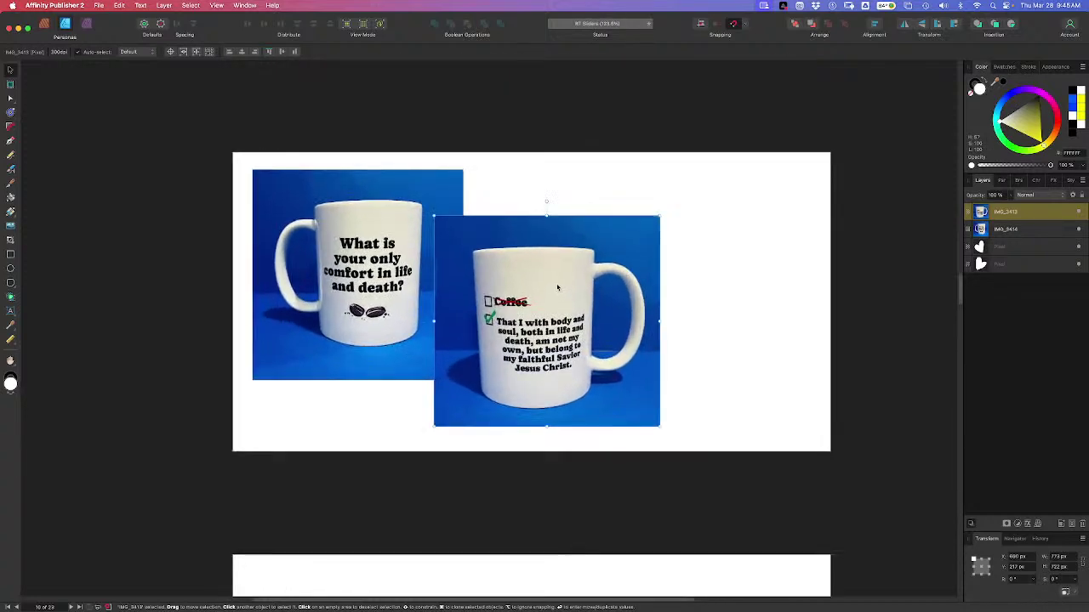
pyautogui.press('super+s')
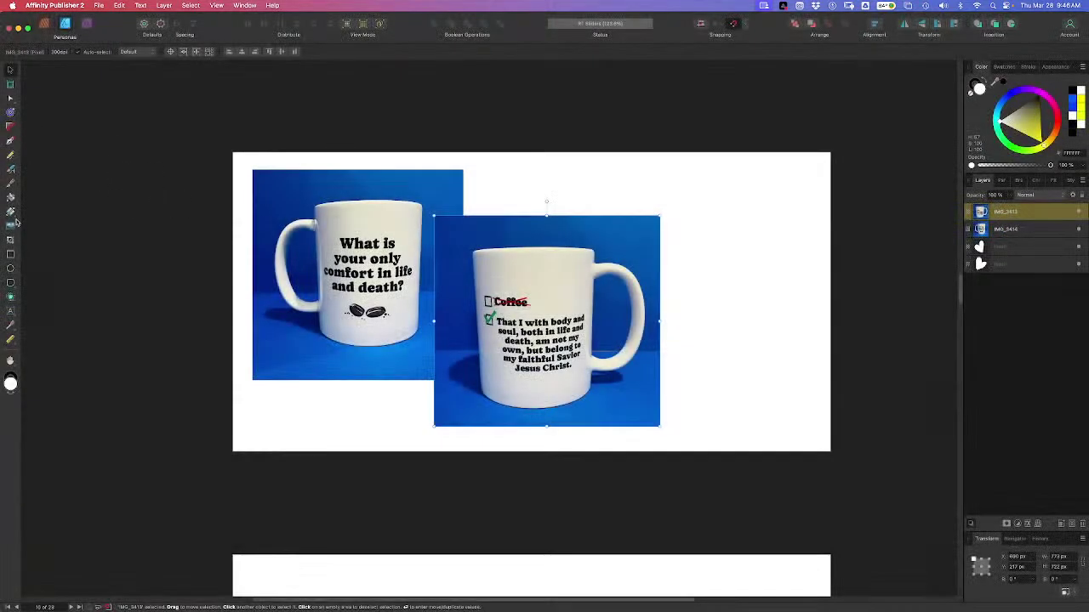
# Create a text frame about 462 px wide in the blank area right of the mug photos and enter "20%"
pyautogui.click(12, 312)
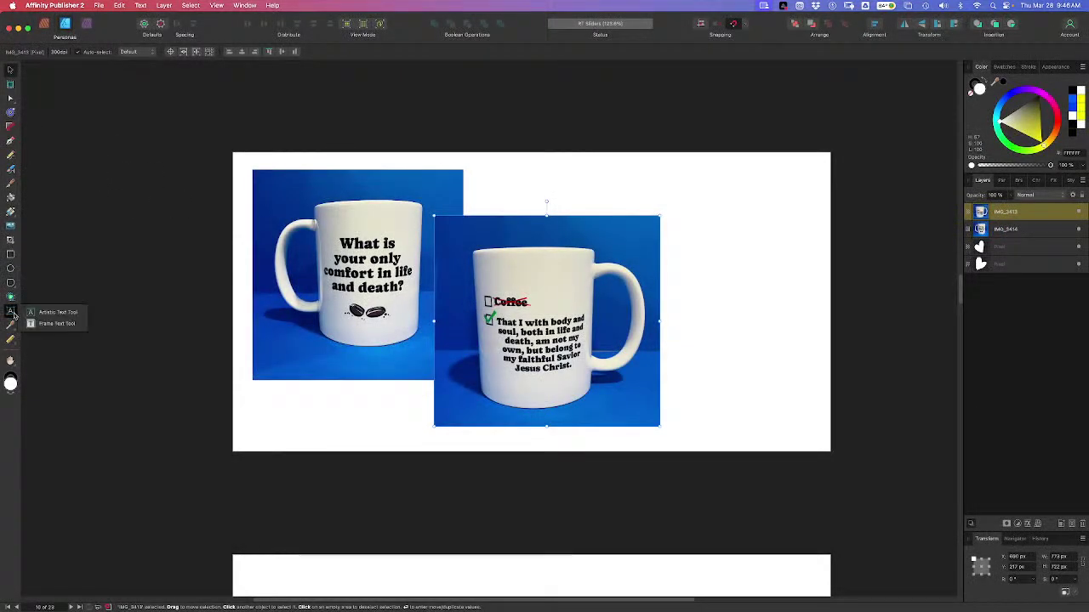
pyautogui.click(35, 324)
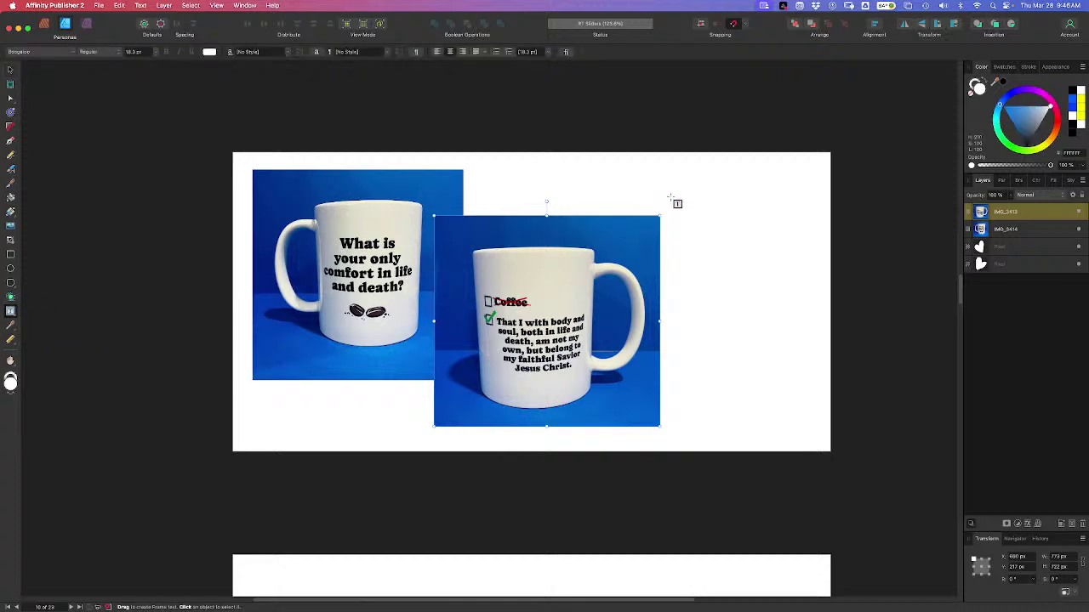
pyautogui.moveTo(671, 198); pyautogui.dragTo(814, 316)
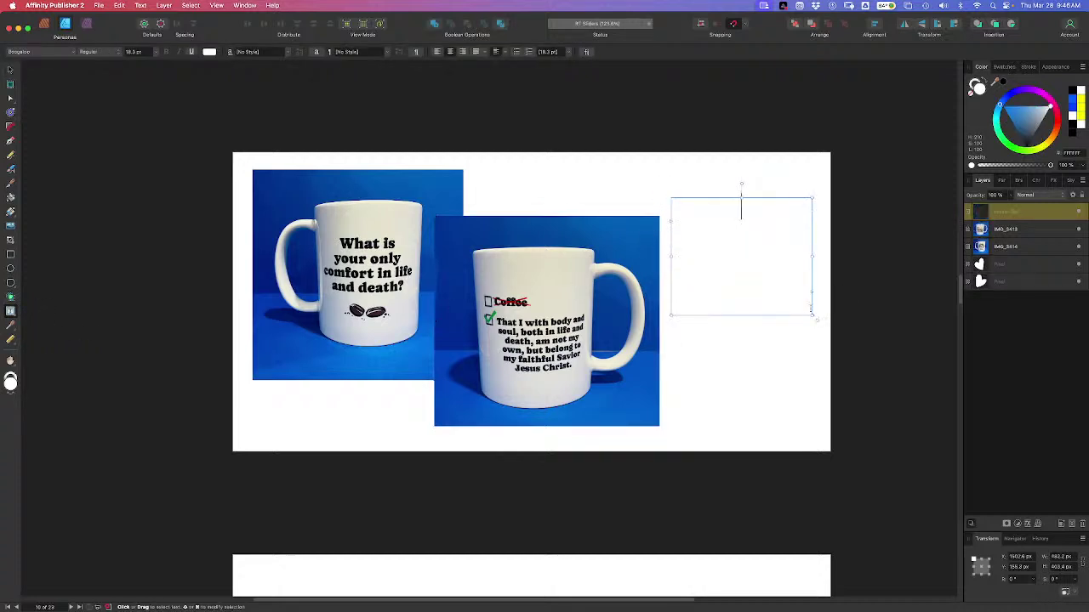
pyautogui.write('The')
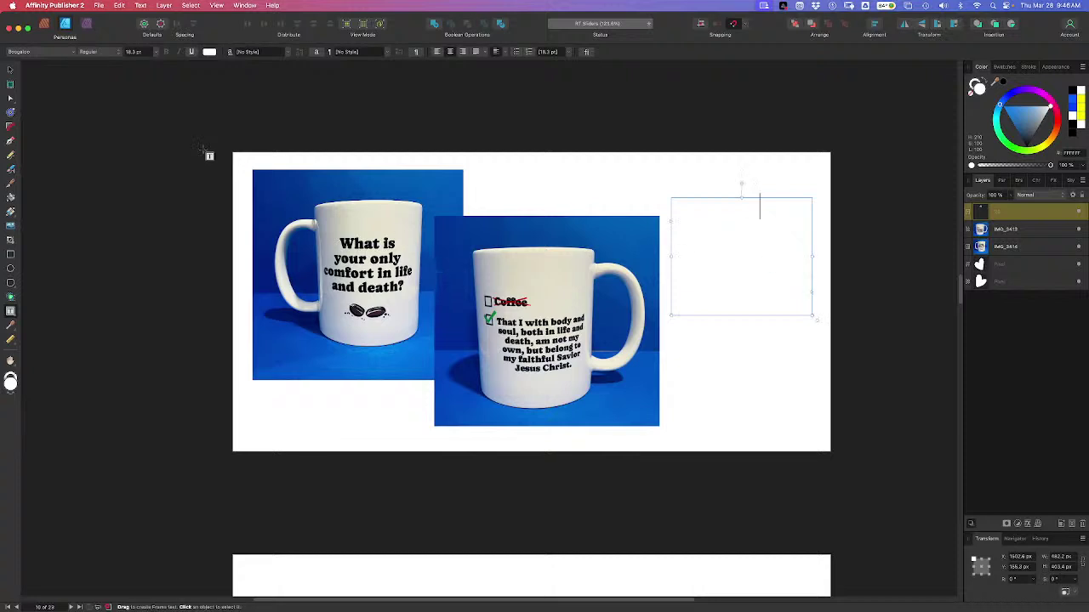
# Colour the "20%" text black (000000) and shorten its frame to just below the text
pyautogui.click(12, 71)
pyautogui.moveTo(1047, 108); pyautogui.dragTo(1026, 147)
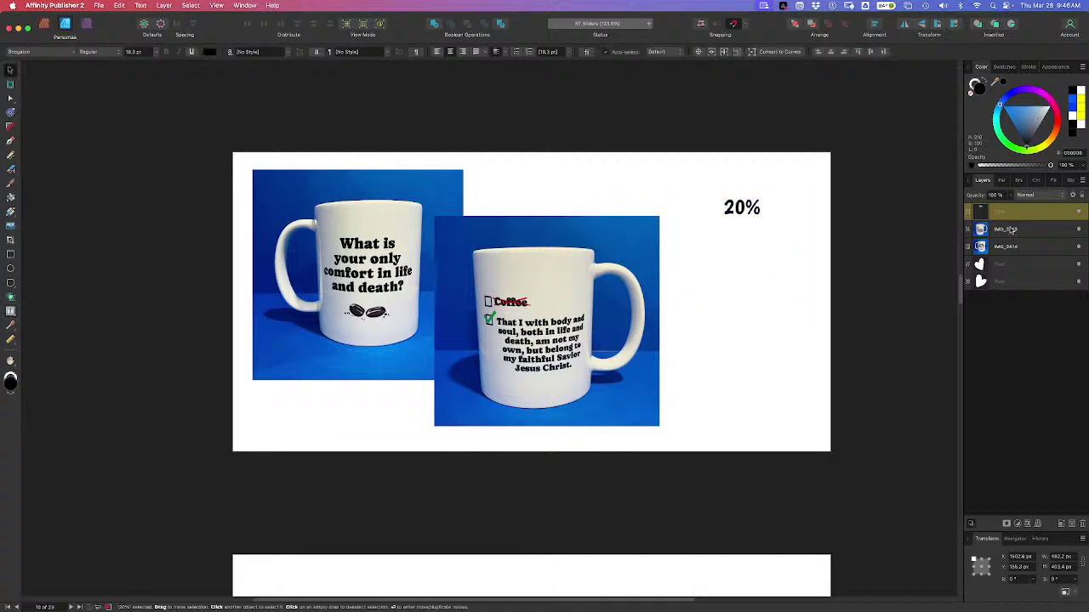
pyautogui.moveTo(742, 315); pyautogui.dragTo(742, 224)
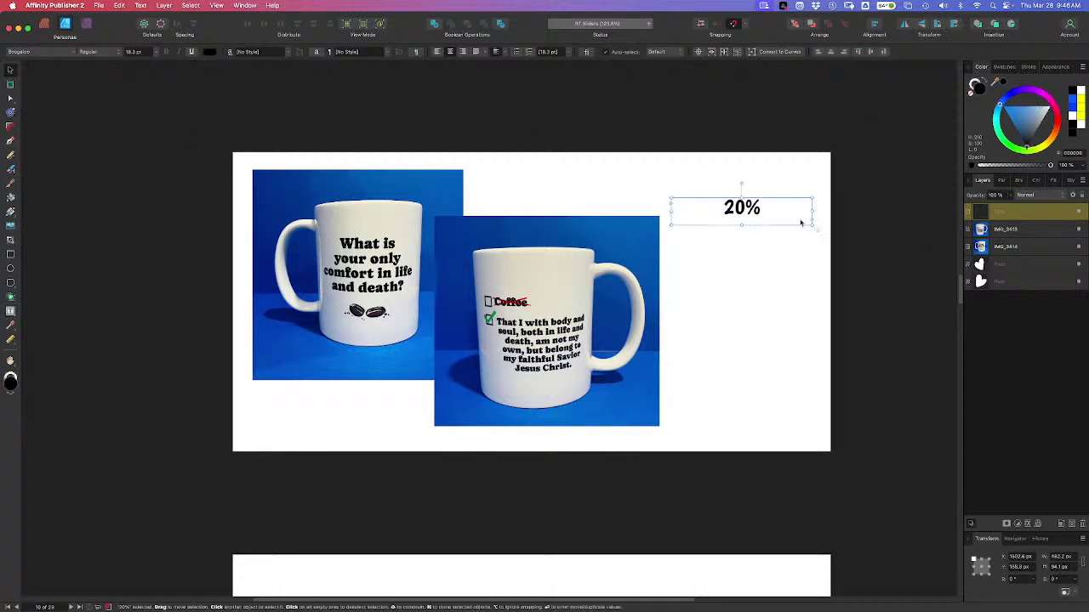
# Enlarge the "20%" text to about 51.9 pt, duplicate its frame below and change the copy's text to "OFF"
pyautogui.moveTo(812, 211); pyautogui.dragTo(727, 317)
pyautogui.doubleClick(717, 311)
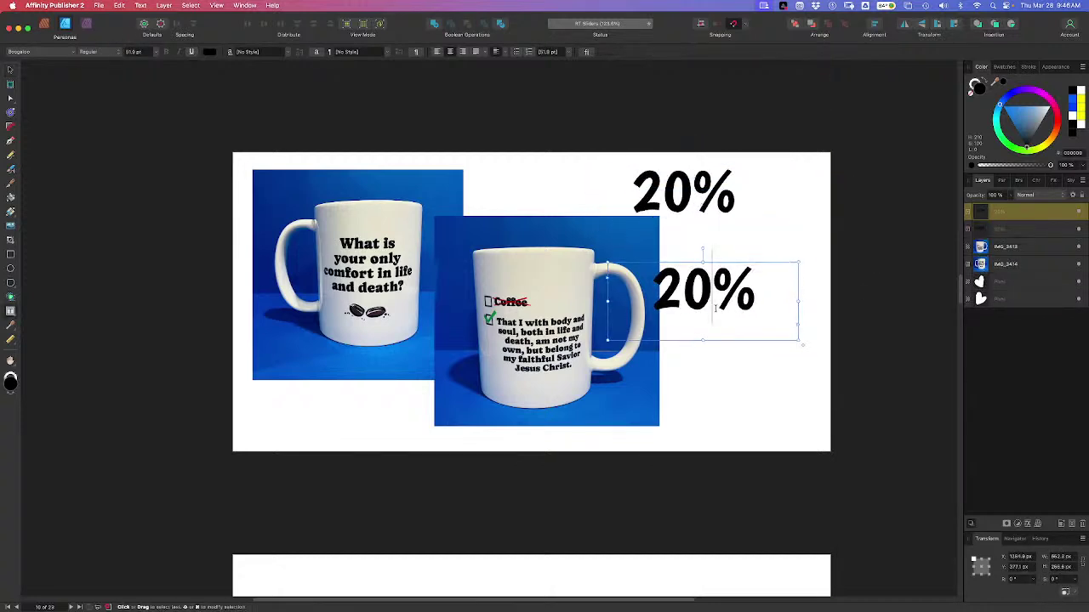
pyautogui.press('super+a')
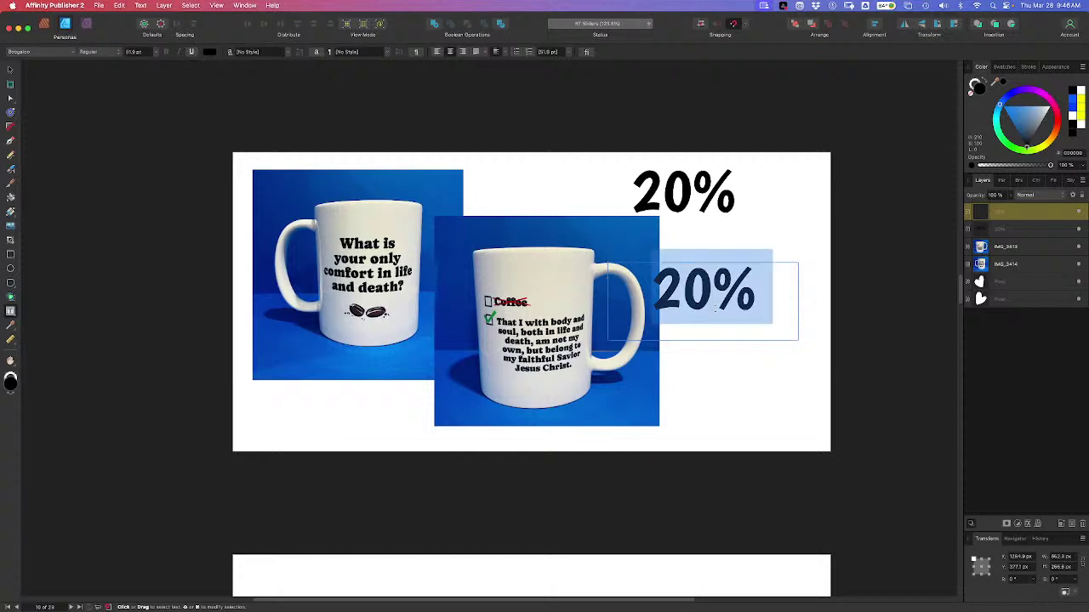
pyautogui.press('capslock')
pyautogui.write('OFF')
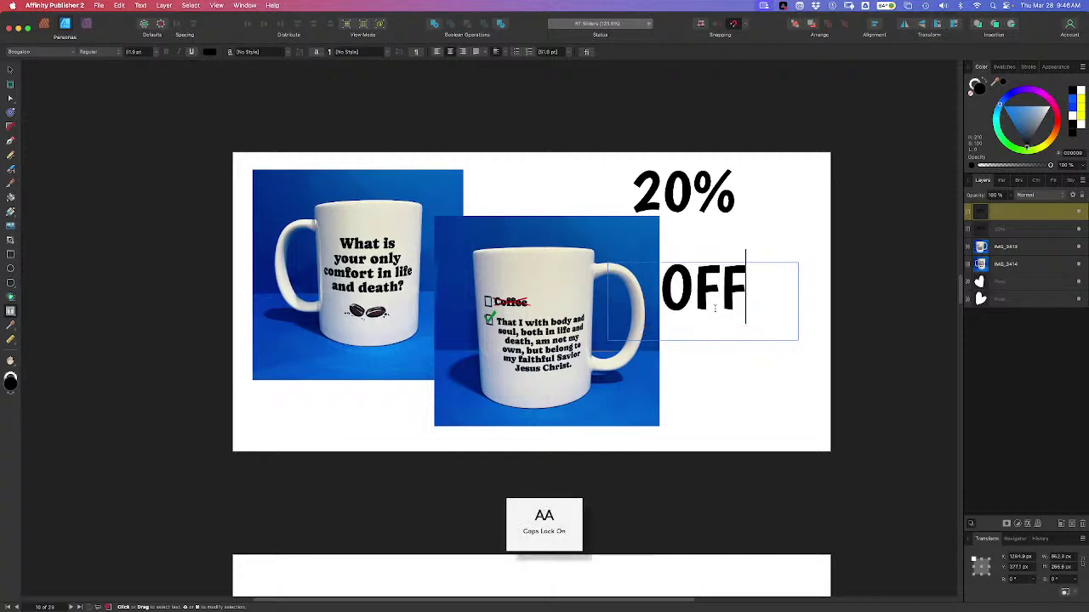
pyautogui.press('capslock')
pyautogui.press('Escape')
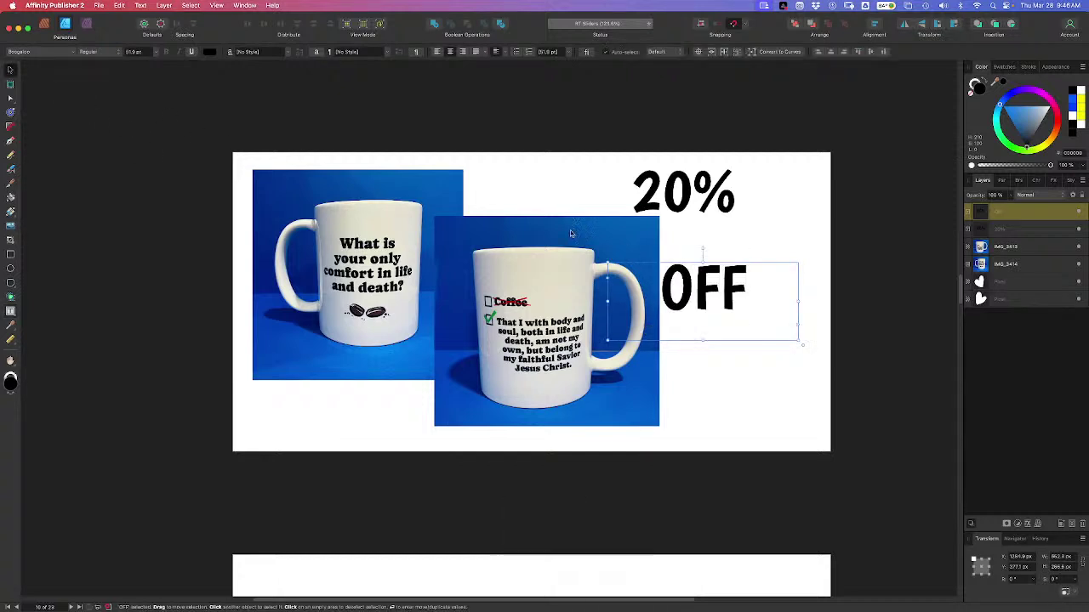
# Place "OFF" at about 32 pt beneath "20%", and add a copy of it below reading "ALL MUGS"
pyautogui.moveTo(803, 346); pyautogui.dragTo(753, 353)
pyautogui.doubleClick(755, 348)
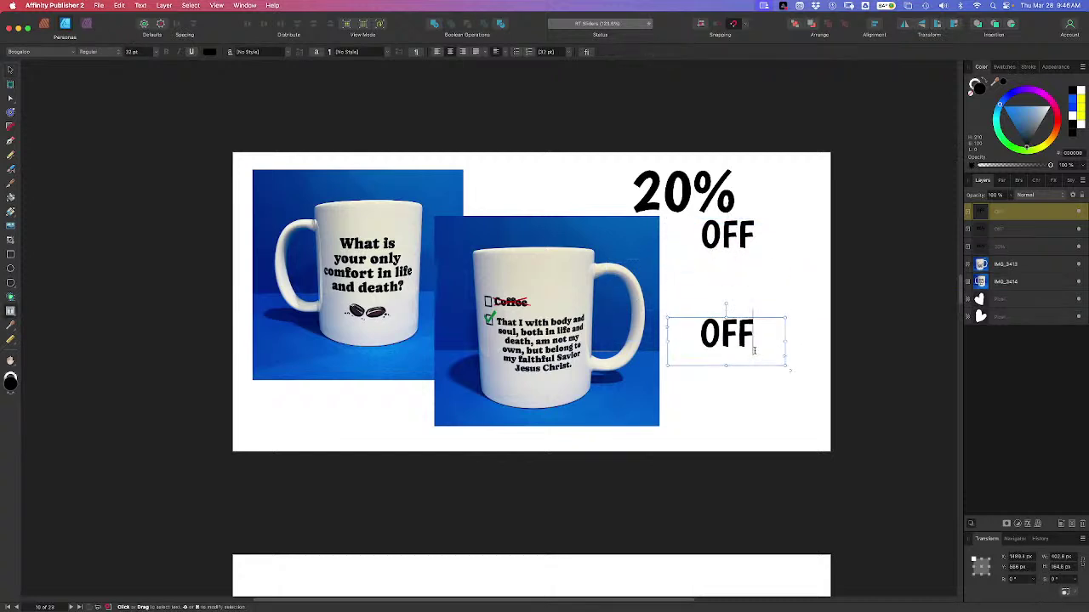
pyautogui.doubleClick(755, 349)
pyautogui.write('All mug')
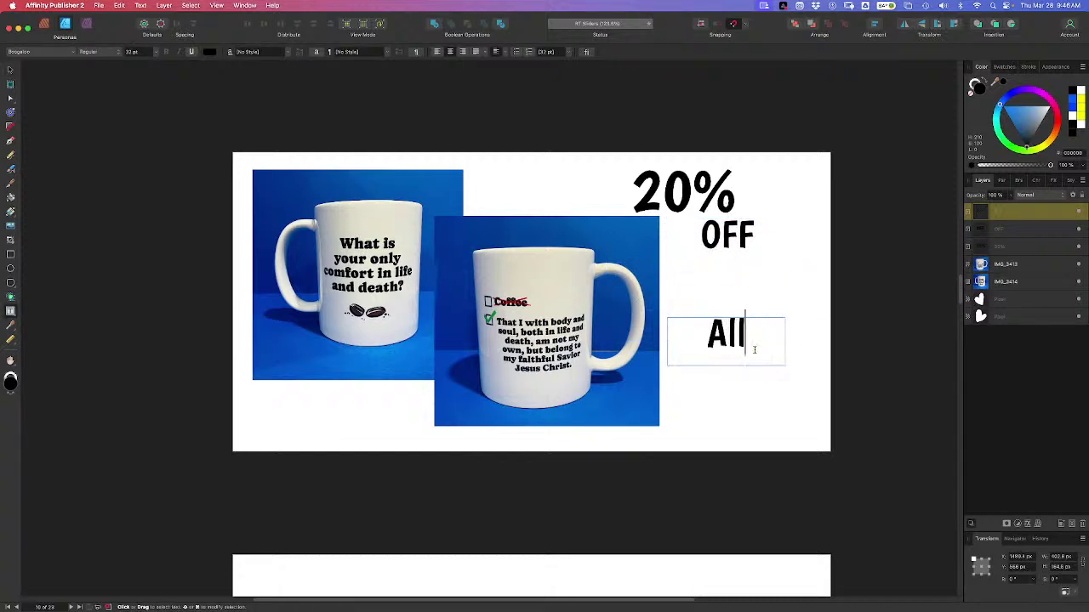
pyautogui.press('BackSpace')
pyautogui.press('BackSpace')
pyautogui.press('BackSpace')
pyautogui.press('BackSpace')
pyautogui.press('BackSpace')
pyautogui.press('BackSpace')
pyautogui.press('capslock')
pyautogui.write('LL')
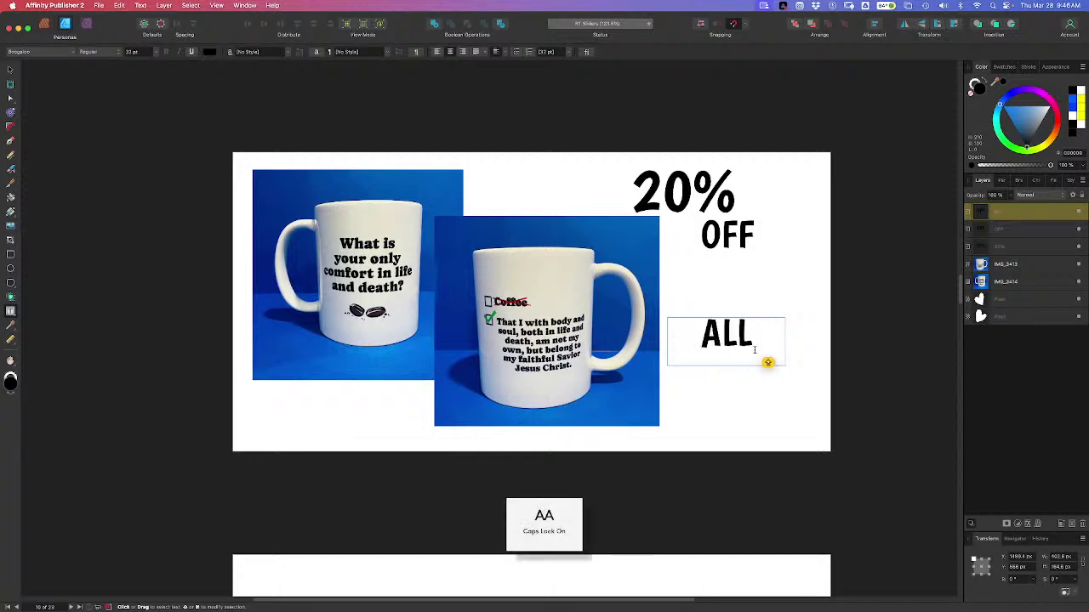
pyautogui.press('capslock')
pyautogui.press('Escape')
pyautogui.hscroll(1, 756, 351)
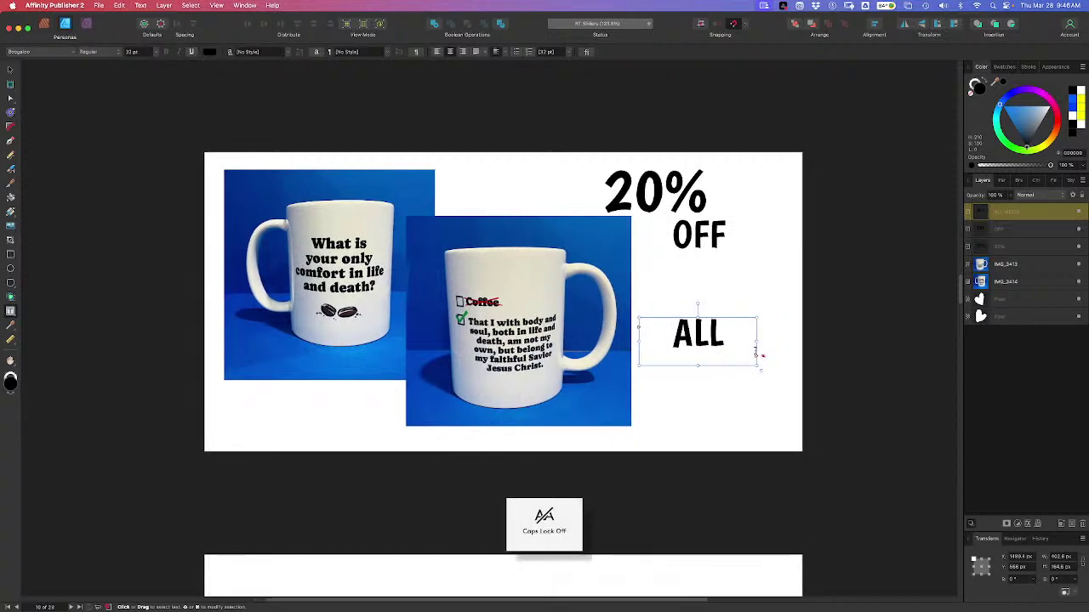
# Extend the "ALL MUGS" frame to about 405 × 322 px so both lines of text fit
pyautogui.doubleClick(760, 359)
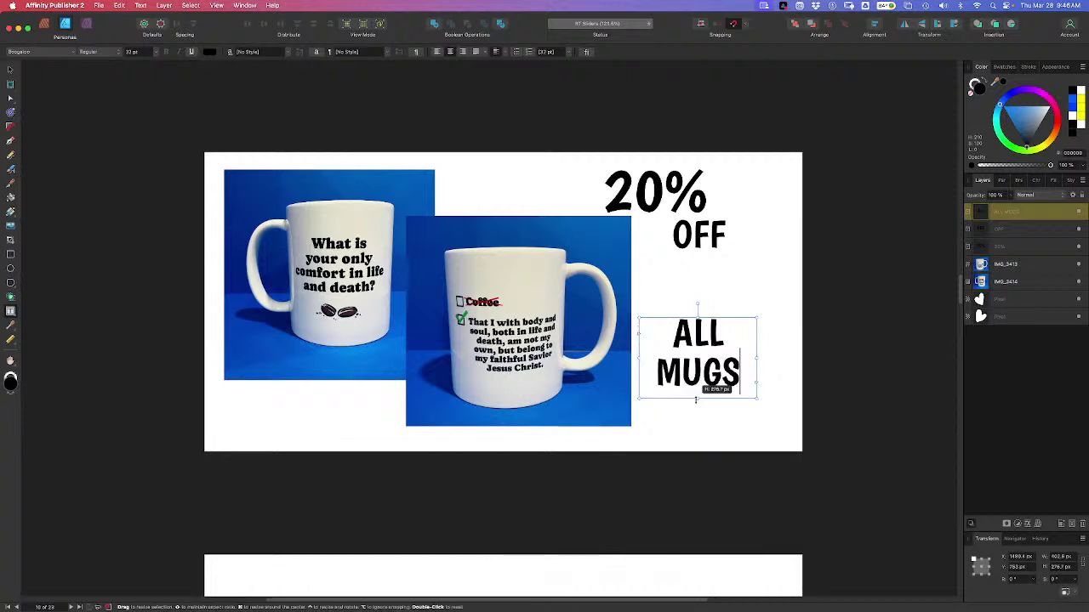
pyautogui.click(758, 367)
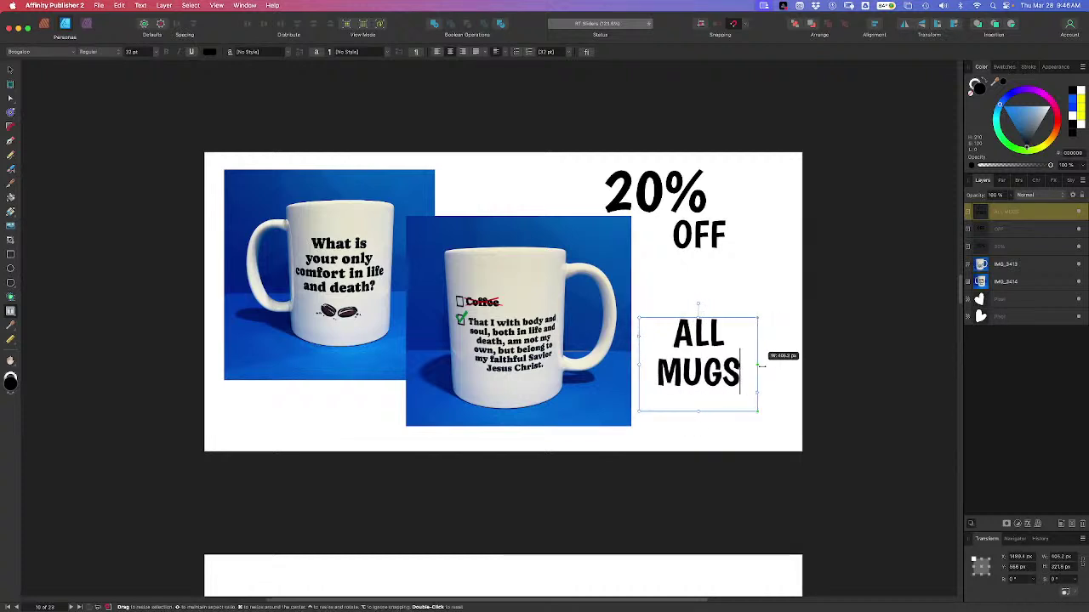
pyautogui.click(10, 70)
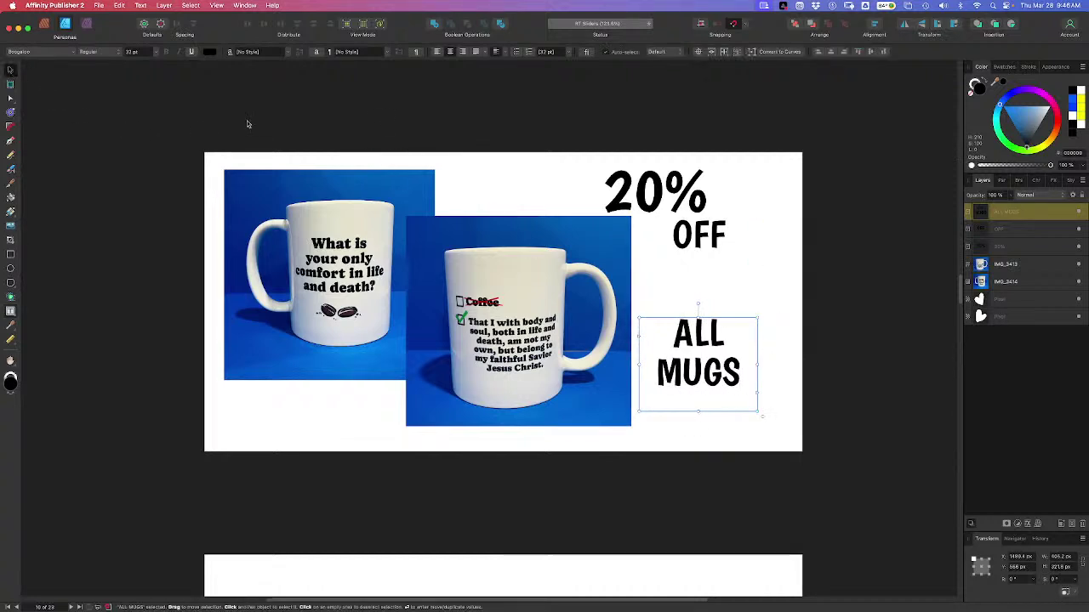
# Place "ALL MUGS" directly beneath "OFF", and add a copy of it below reading "reftoons.com"
pyautogui.moveTo(715, 364); pyautogui.dragTo(709, 424)
pyautogui.tripleClick(706, 395)
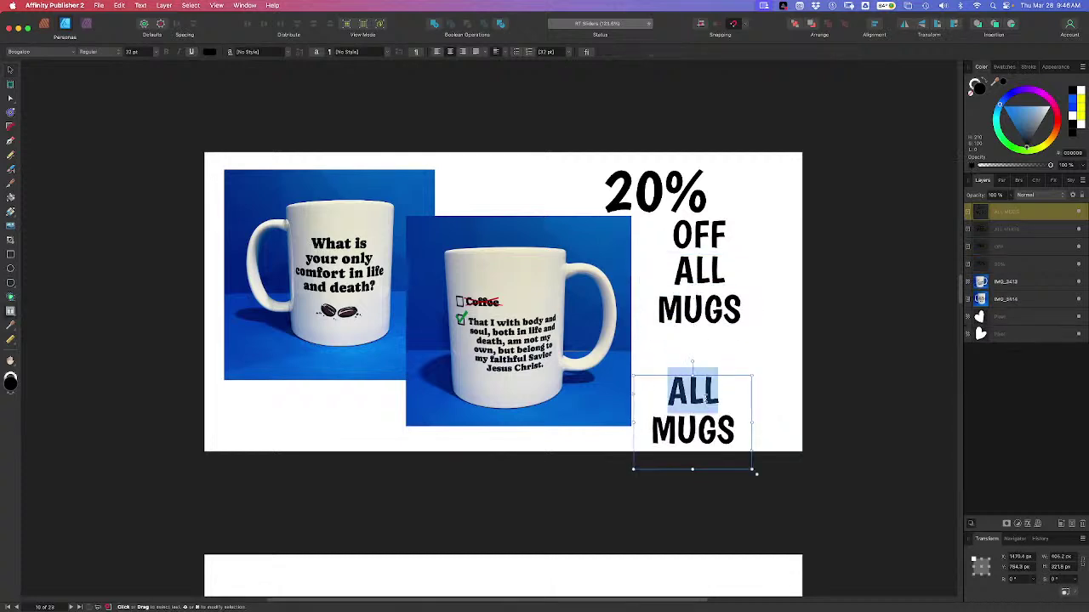
pyautogui.write('Reftoons.com')
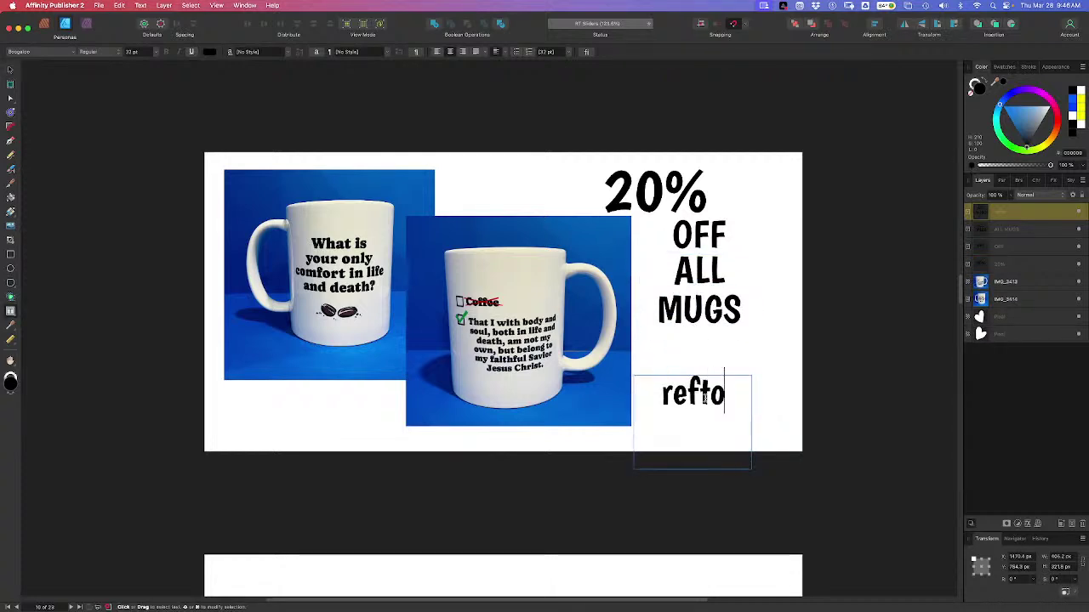
pyautogui.press('Escape')
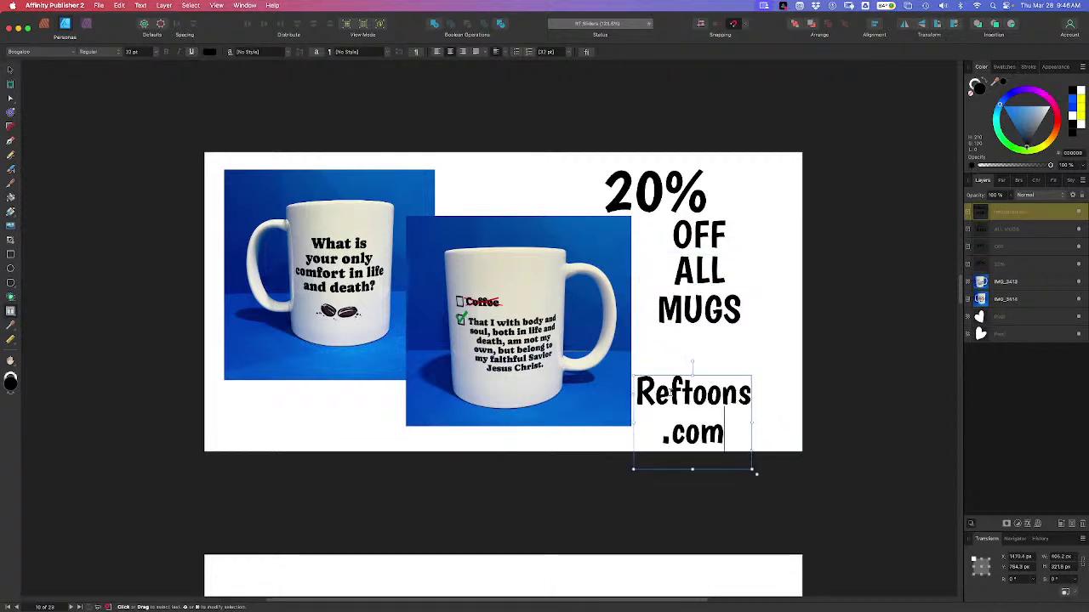
pyautogui.click(652, 396)
pyautogui.press('Escape')
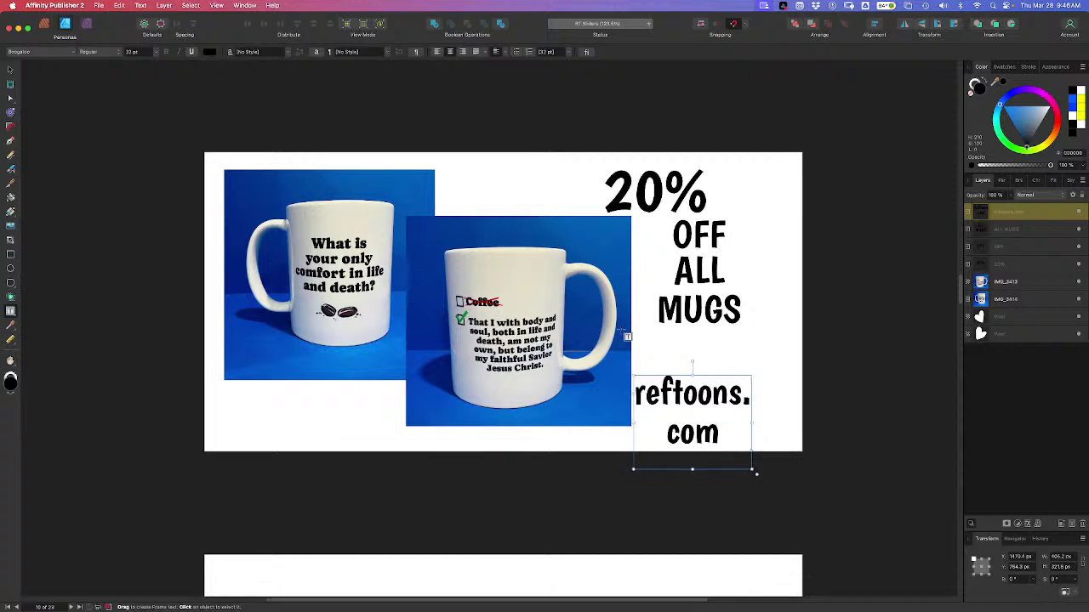
# Widen the "reftoons.com" frame to fit one line, shorten it and place it below "MUGS", clear of the photo
pyautogui.click(11, 69)
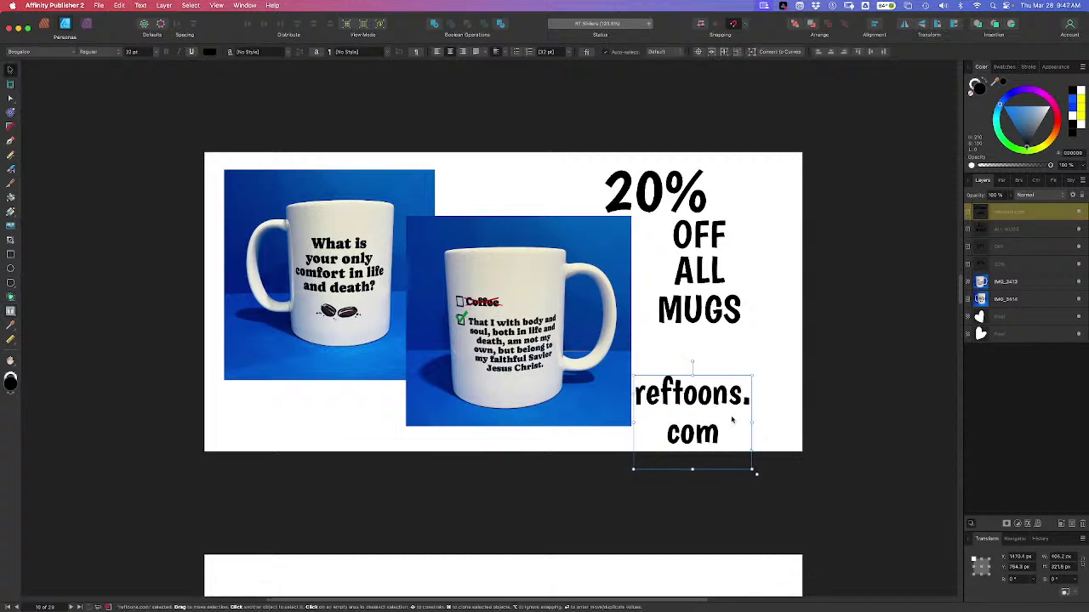
pyautogui.moveTo(750, 419)
pyautogui.mouseDown()
pyautogui.moveTo(813, 422)
pyautogui.moveTo(729, 397)
pyautogui.moveTo(733, 409)
pyautogui.mouseUp()
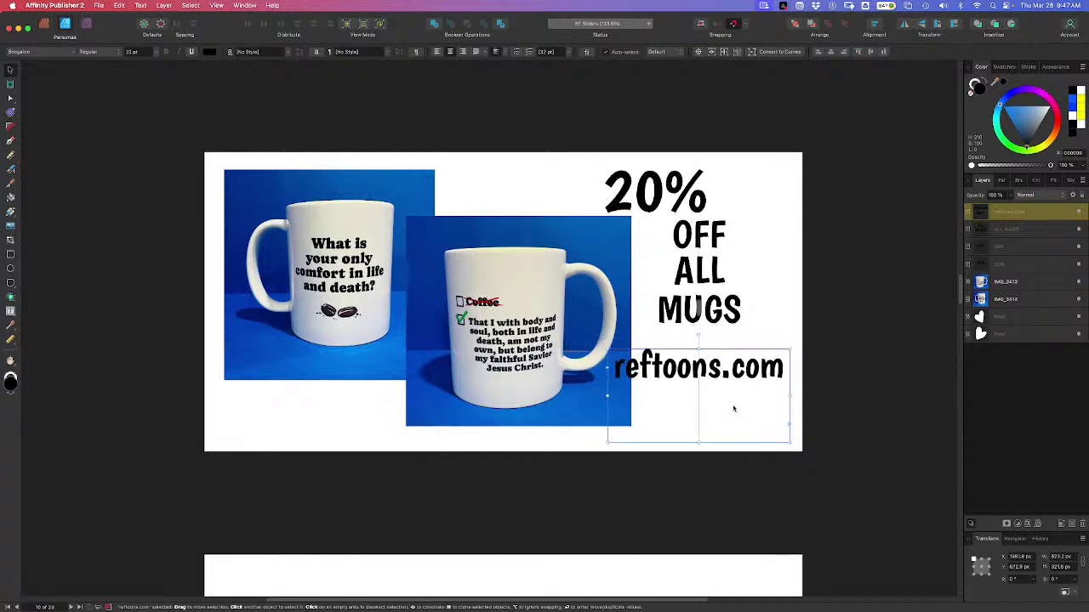
pyautogui.moveTo(697, 442); pyautogui.dragTo(702, 392)
pyautogui.moveTo(791, 394); pyautogui.dragTo(767, 385)
pyautogui.click(691, 424)
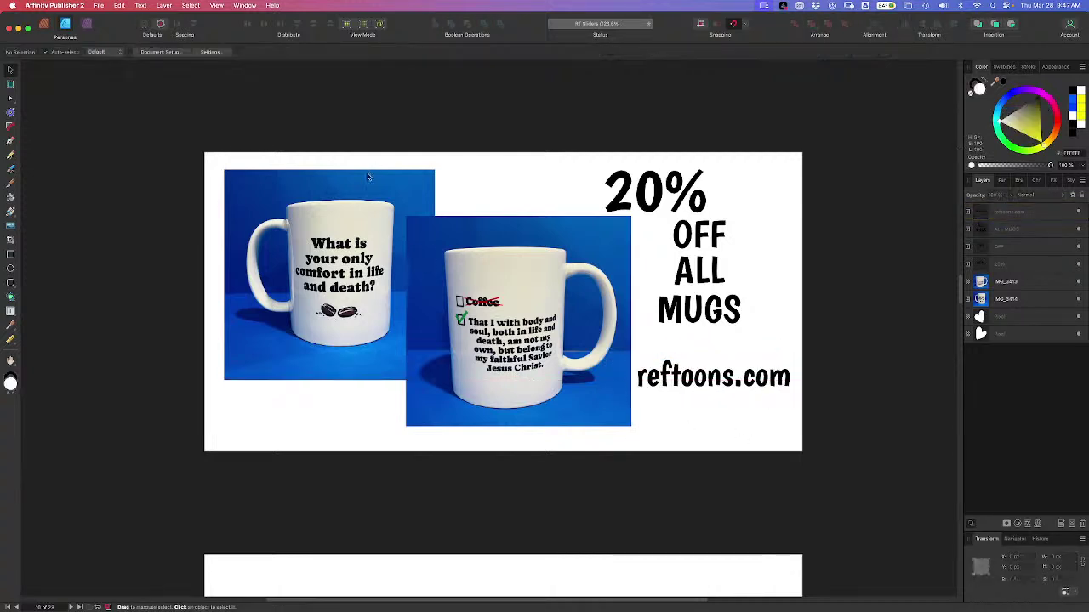
# Scale the checklist mug photo down to about 625 px wide and shift it lower against the other mug photo
pyautogui.click(423, 266)
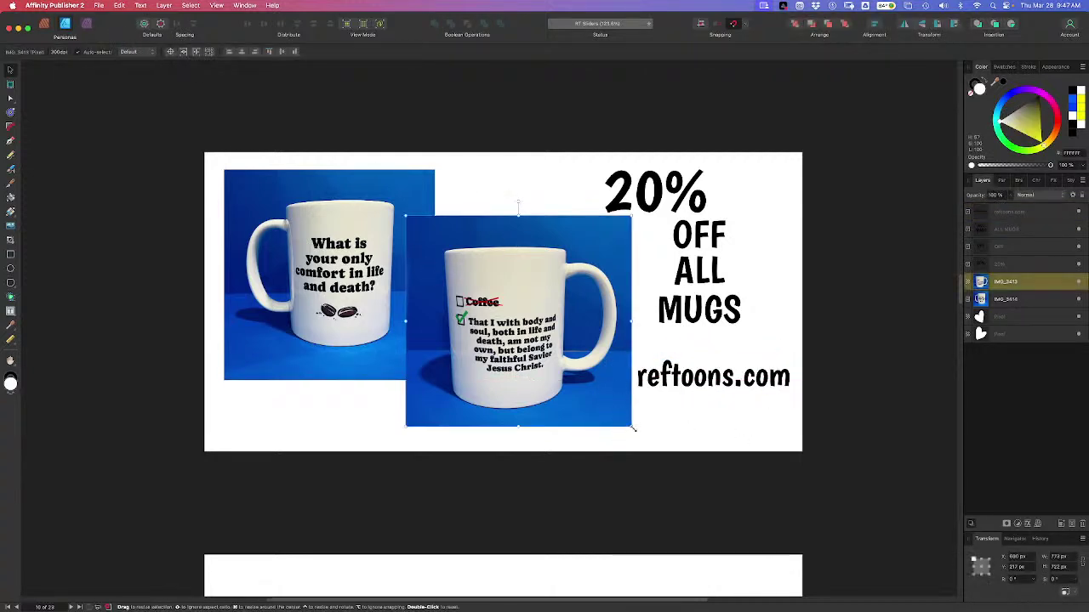
pyautogui.moveTo(632, 426); pyautogui.dragTo(579, 388)
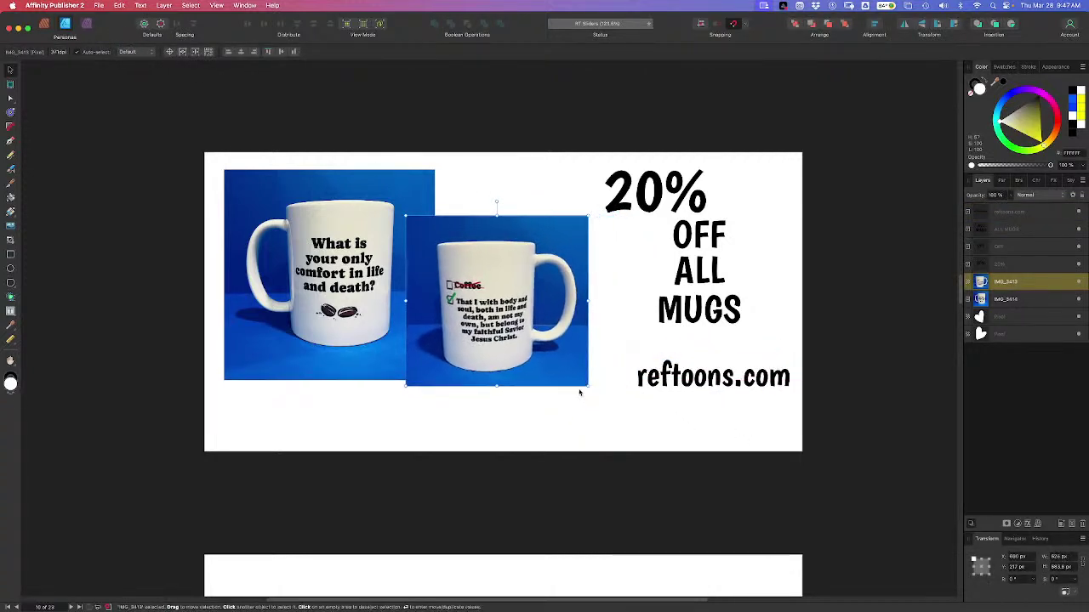
pyautogui.moveTo(545, 354); pyautogui.dragTo(542, 375)
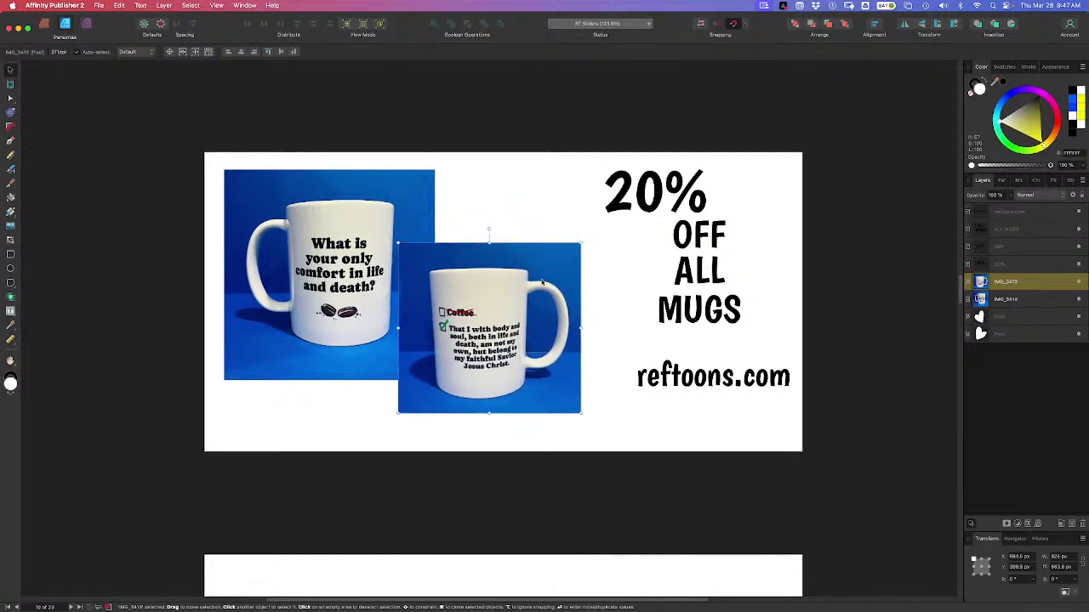
pyautogui.moveTo(542, 283); pyautogui.dragTo(544, 287)
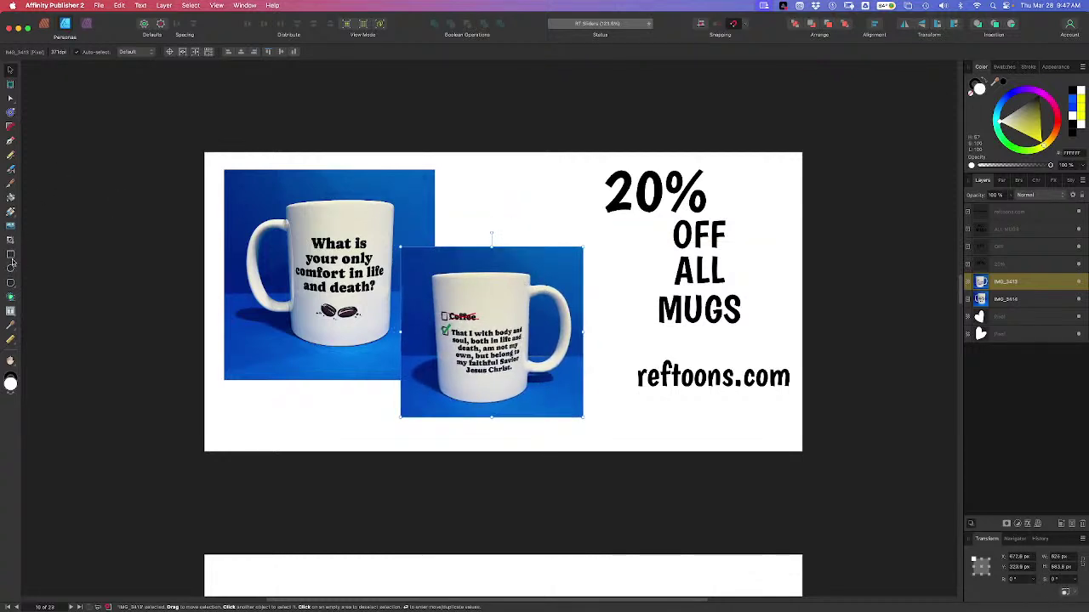
# Draw a rounded rectangle about 611 px square over the checklist mug photo, with black fill and white stroke
pyautogui.click(10, 282)
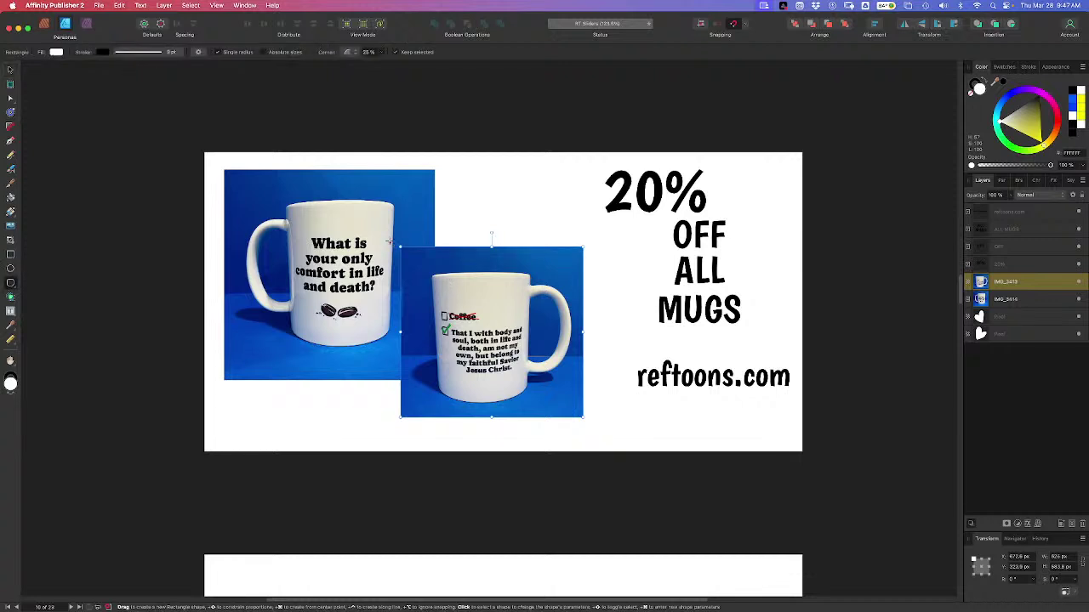
pyautogui.moveTo(400, 247); pyautogui.dragTo(570, 418)
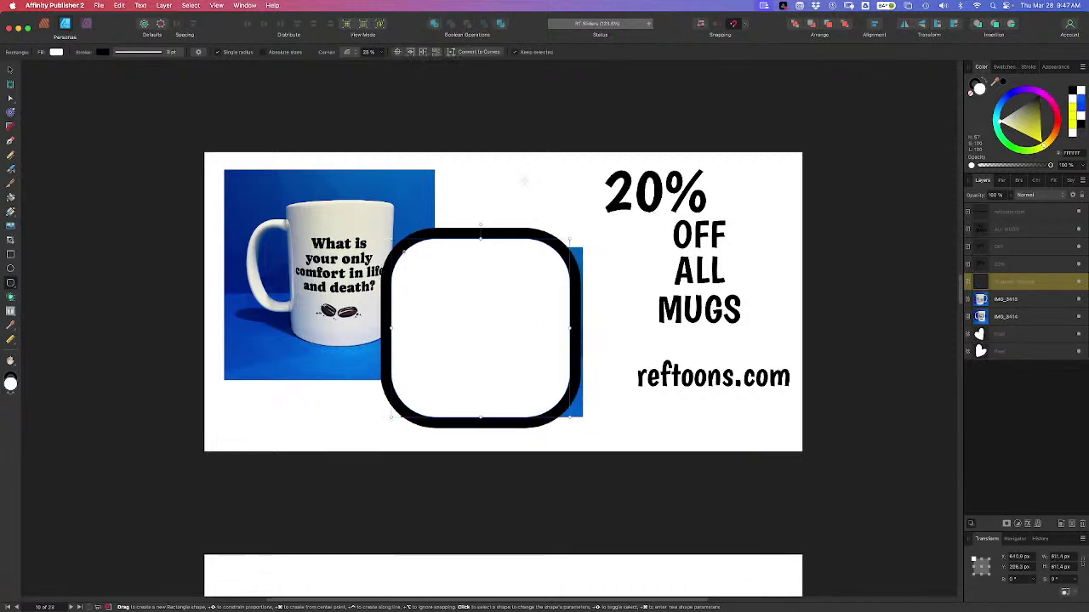
pyautogui.click(989, 82)
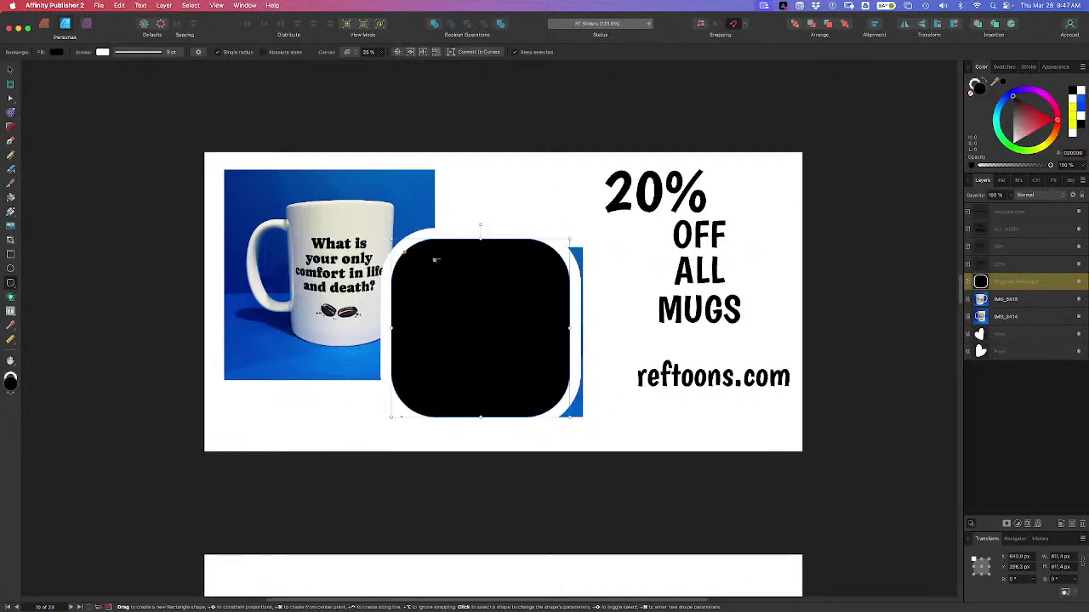
pyautogui.press('v')
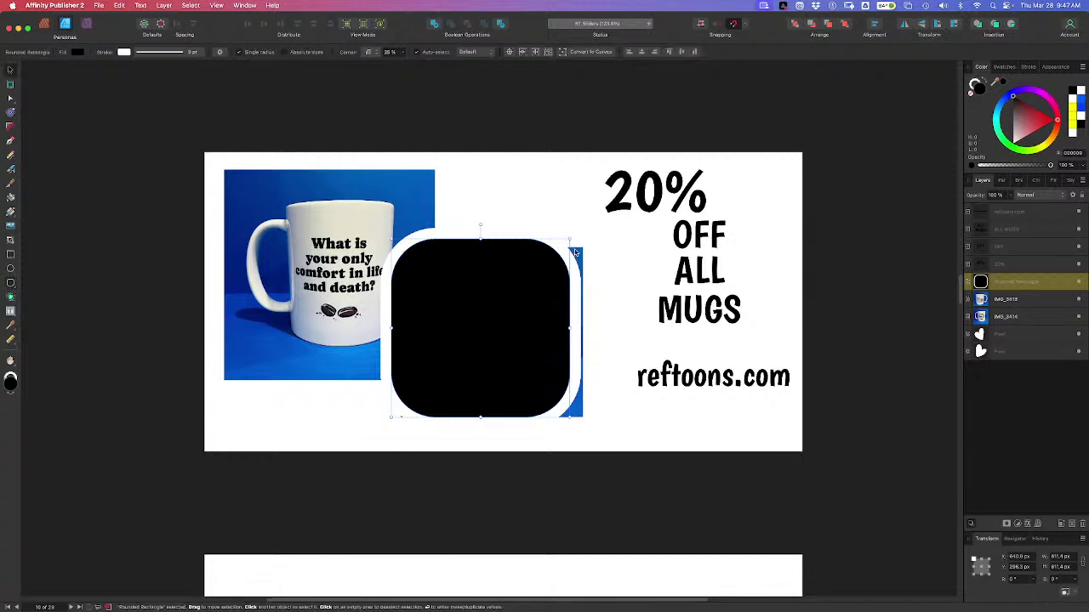
# Clip the checklist mug photo (IMG_3413) inside the rounded rectangle and centre it there
pyautogui.click(1013, 301)
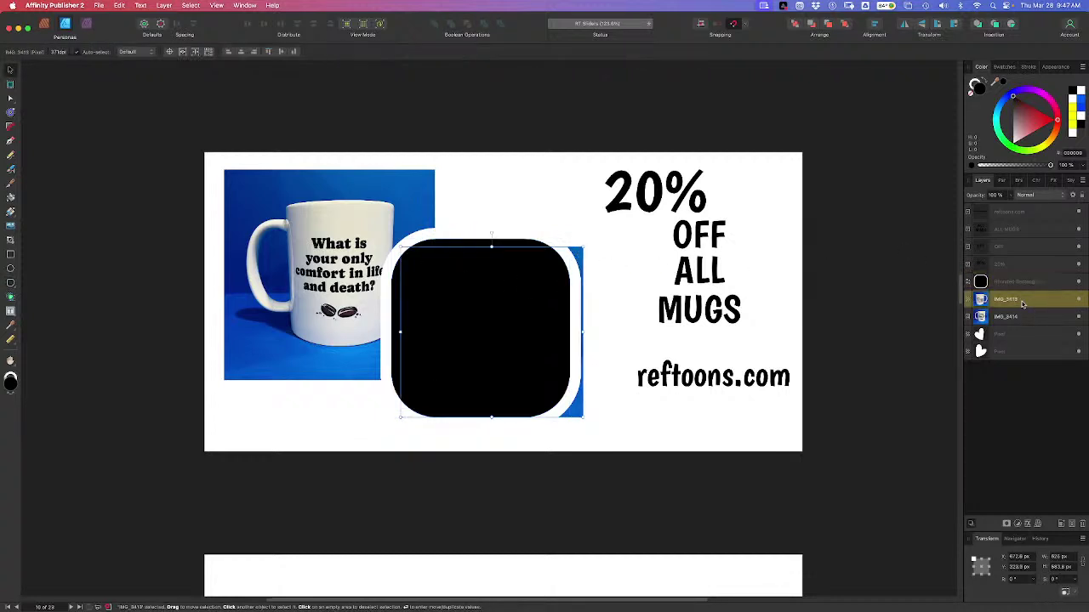
pyautogui.moveTo(1024, 304); pyautogui.dragTo(980, 282)
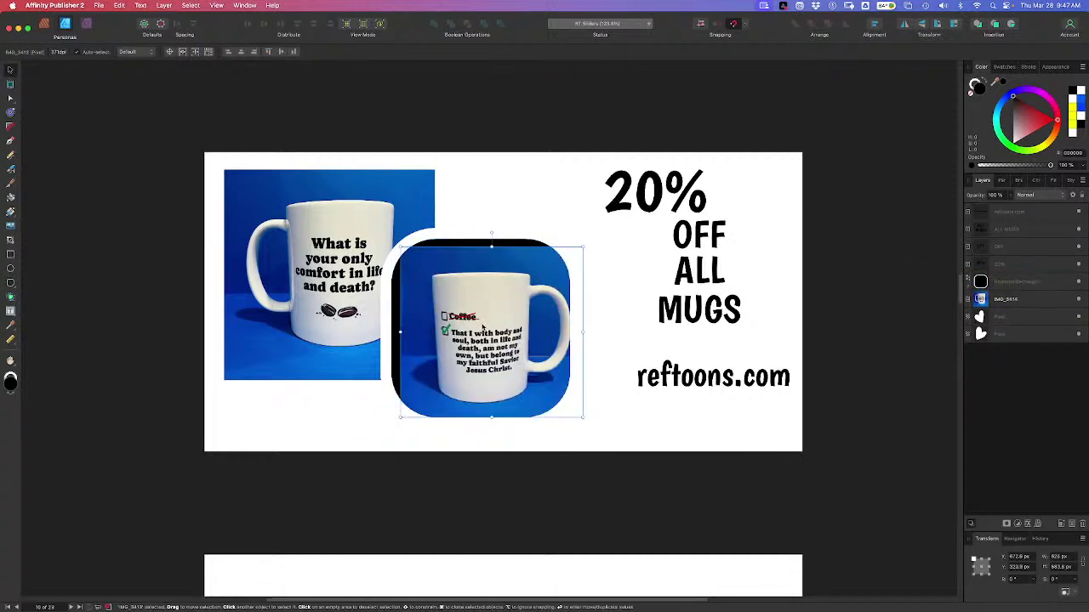
pyautogui.moveTo(482, 326); pyautogui.dragTo(471, 323)
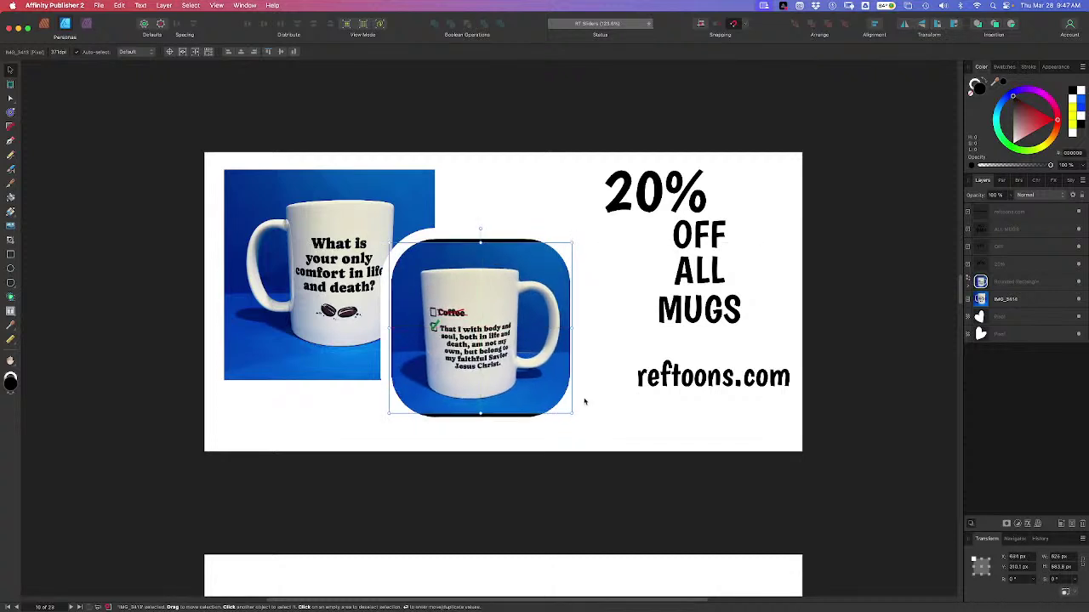
# Enlarge the clipped checklist photo to about 759 px wide, position it to fill the rounded frame, and select the frame
pyautogui.moveTo(573, 414); pyautogui.dragTo(587, 427)
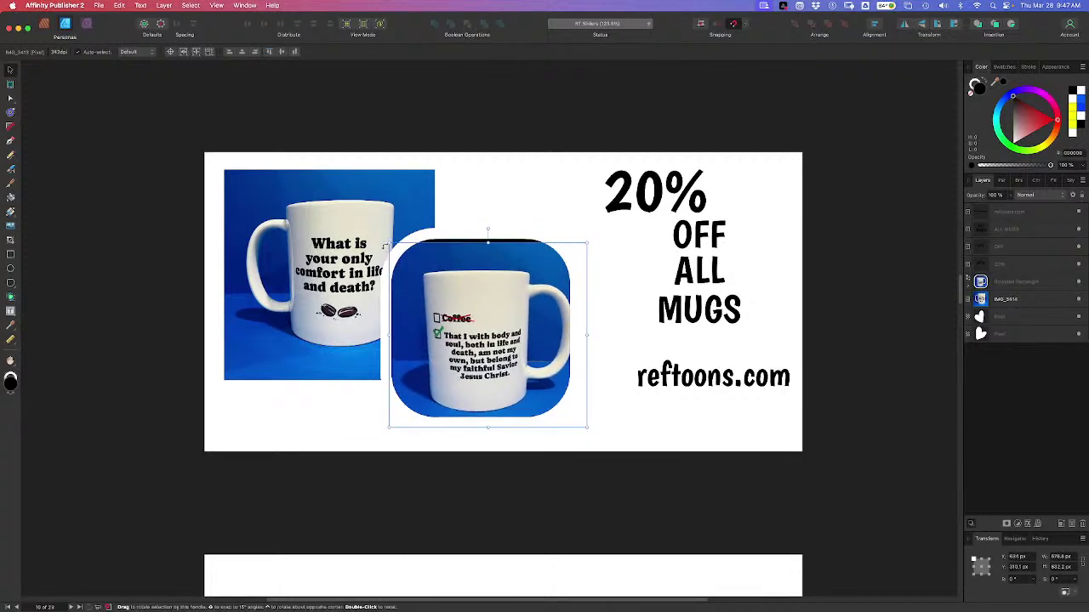
pyautogui.moveTo(389, 243); pyautogui.dragTo(374, 231)
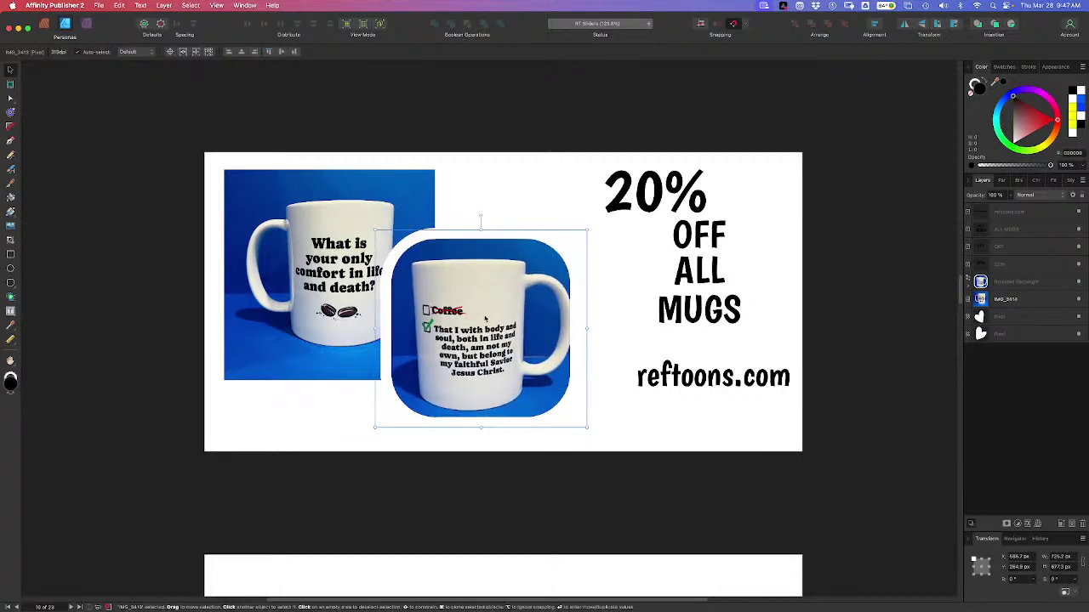
pyautogui.moveTo(486, 318); pyautogui.dragTo(512, 315)
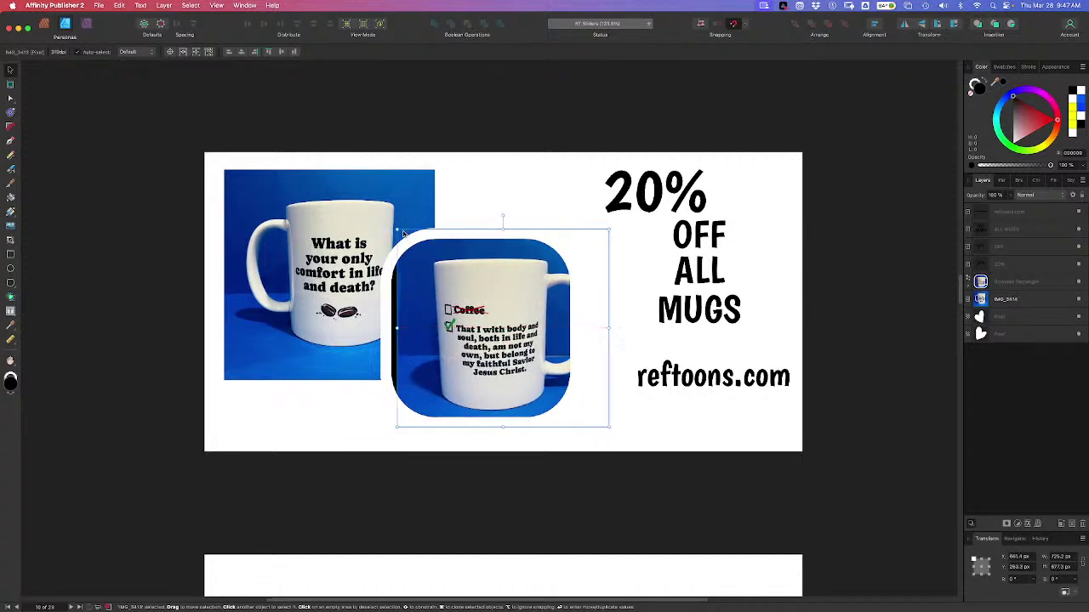
pyautogui.moveTo(397, 230); pyautogui.dragTo(374, 219)
pyautogui.moveTo(487, 284); pyautogui.dragTo(482, 273)
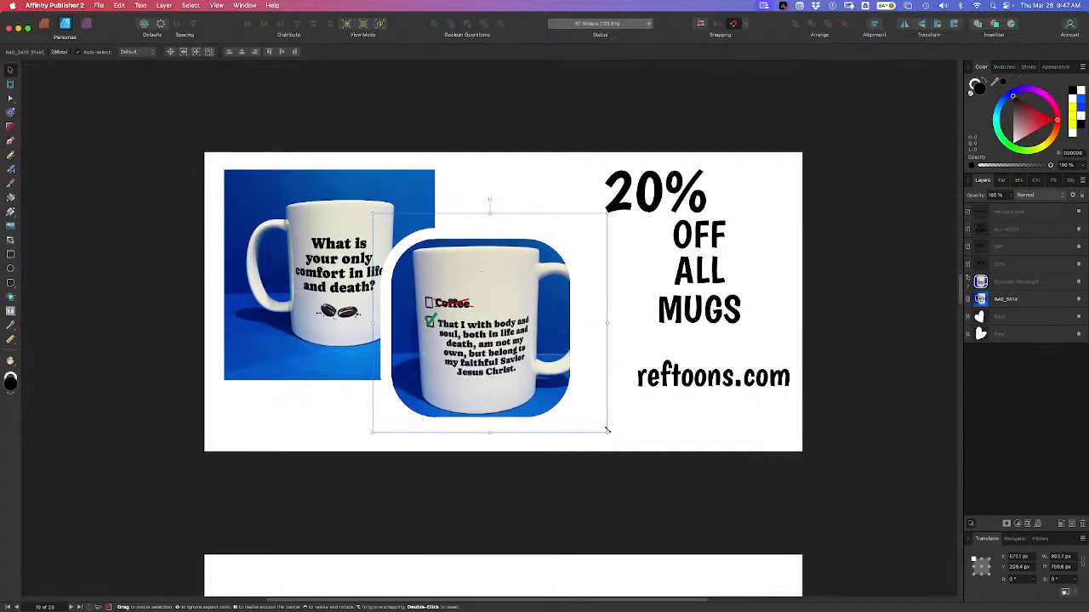
pyautogui.moveTo(608, 430); pyautogui.dragTo(573, 399)
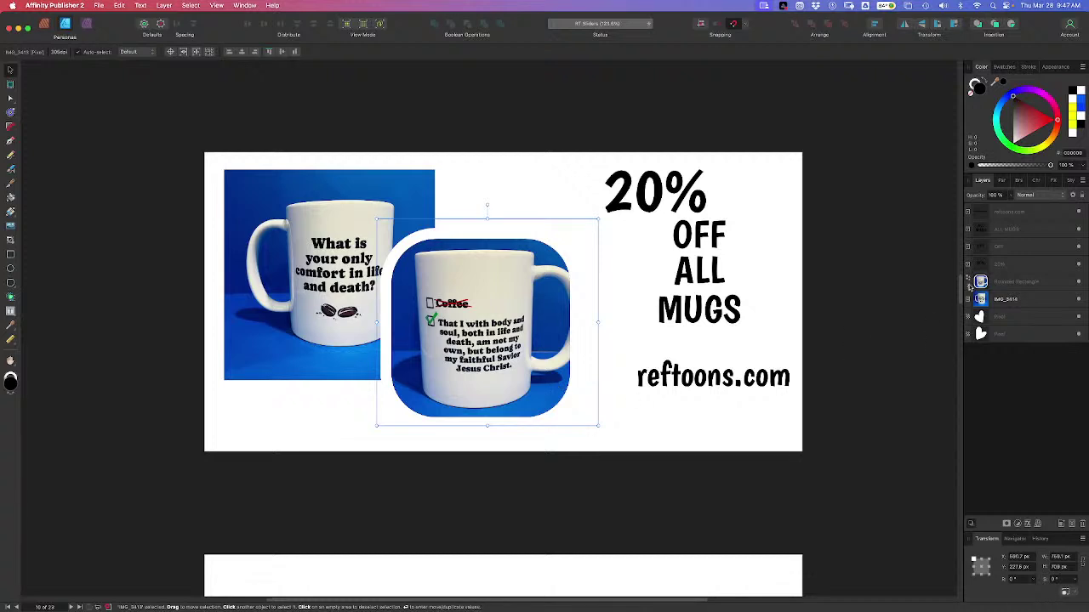
pyautogui.click(1012, 290)
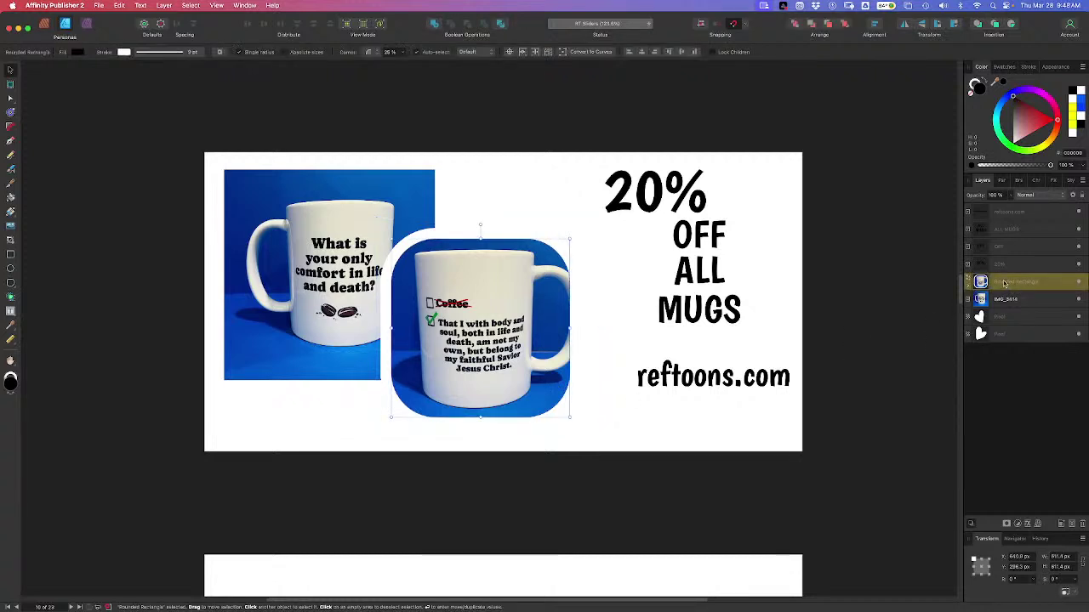
# Duplicate the rounded checklist photo frame, delete the copy's clipped photo, and place the empty frame over the "What is your only comfort" mug photo
pyautogui.press('super+j')
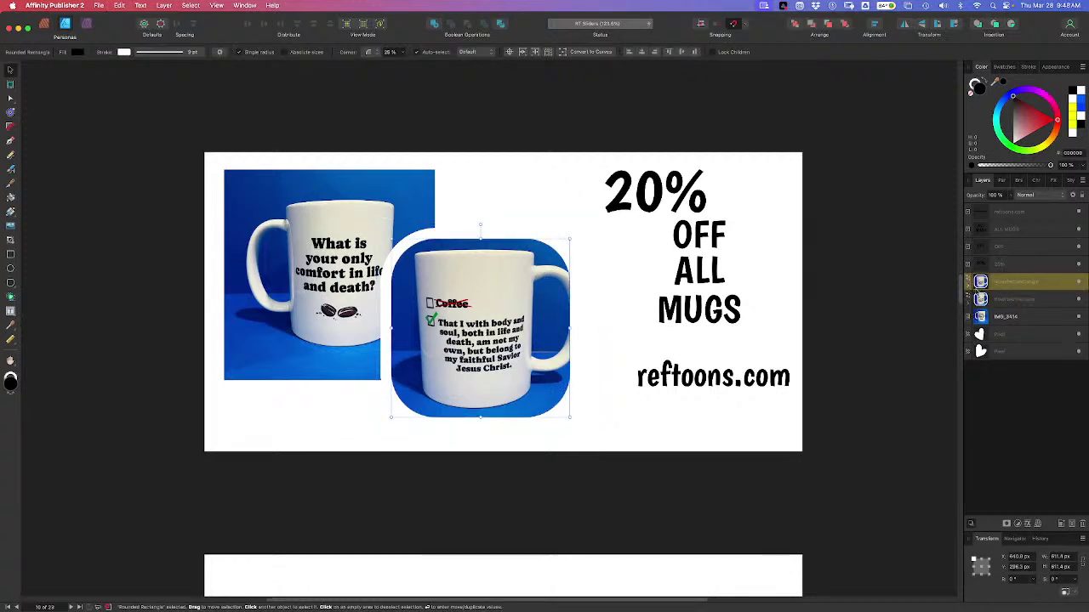
pyautogui.click(967, 282)
pyautogui.click(1014, 302)
pyautogui.press('Delete')
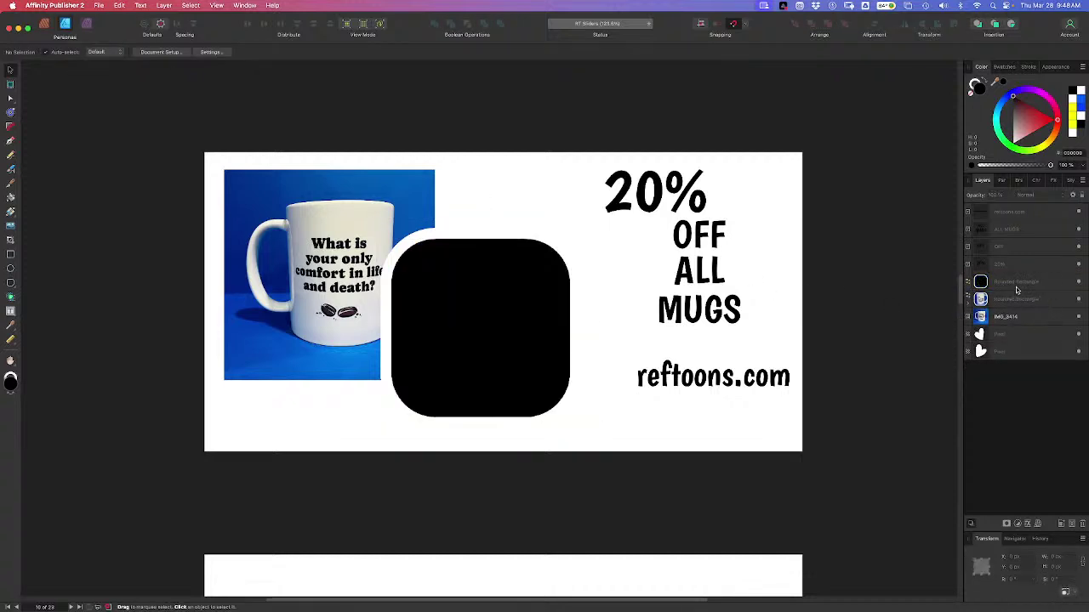
pyautogui.click(1016, 287)
pyautogui.moveTo(513, 315); pyautogui.dragTo(350, 266)
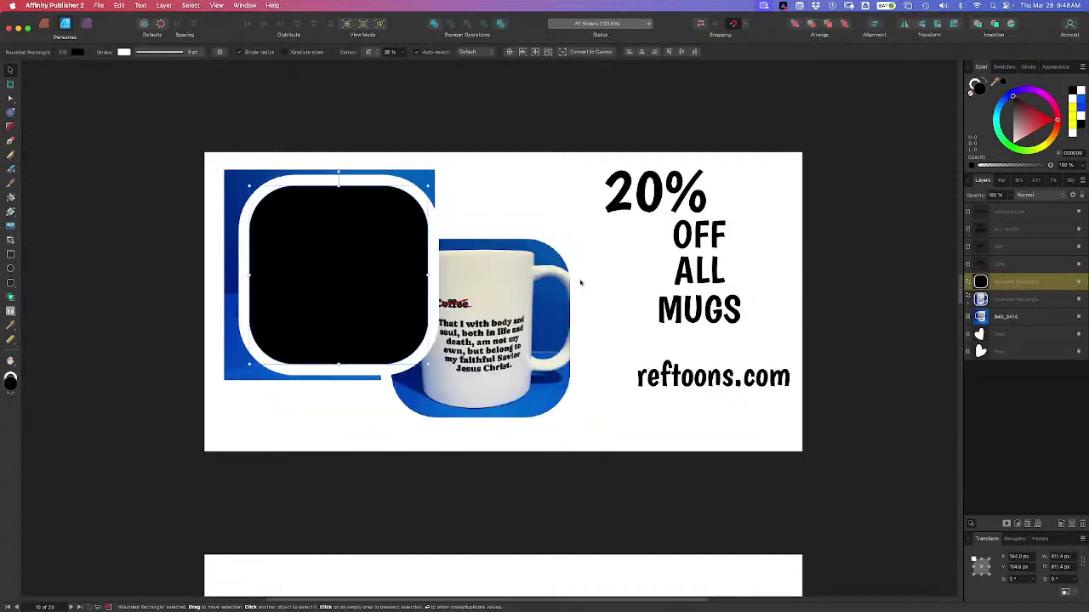
# Clip IMG_3414 inside the empty rounded frame and shift the photo slightly right so the mug sits centred
pyautogui.moveTo(1003, 316); pyautogui.dragTo(1001, 284)
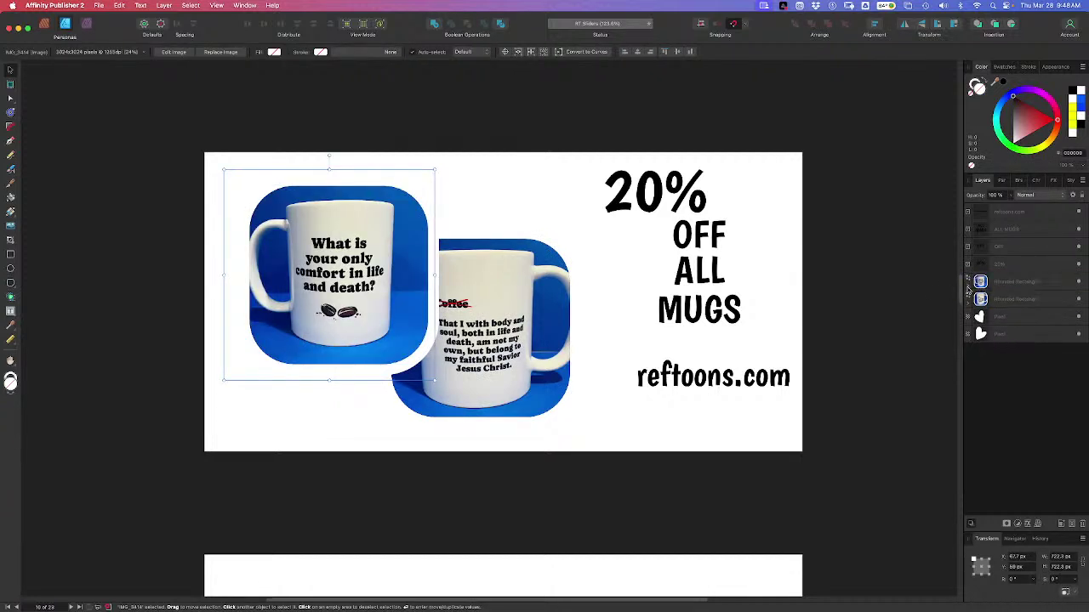
pyautogui.click(967, 285)
pyautogui.moveTo(395, 332); pyautogui.dragTo(406, 337)
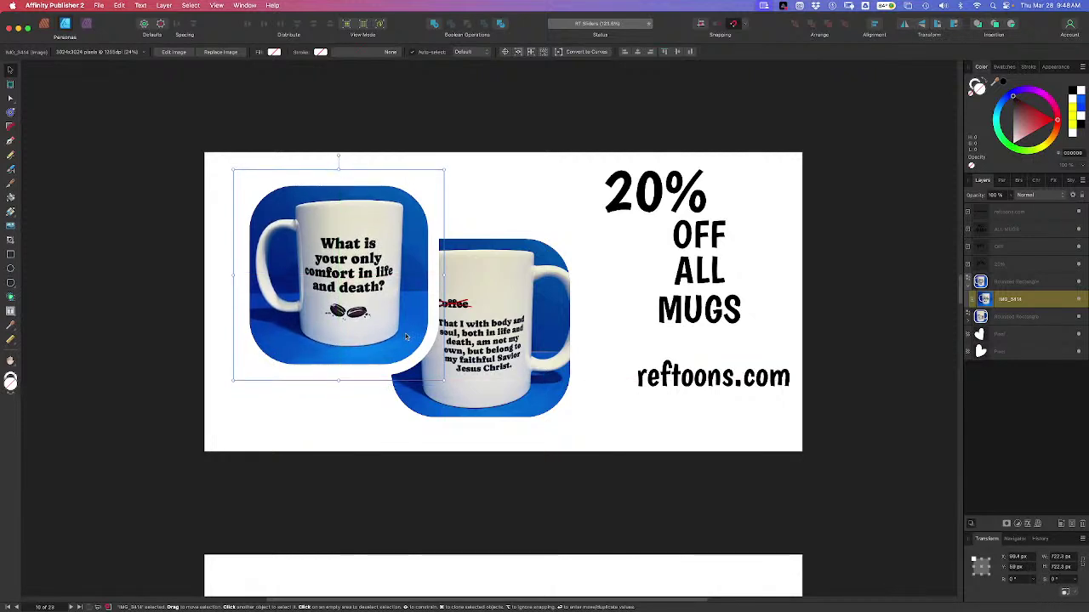
pyautogui.click(882, 255)
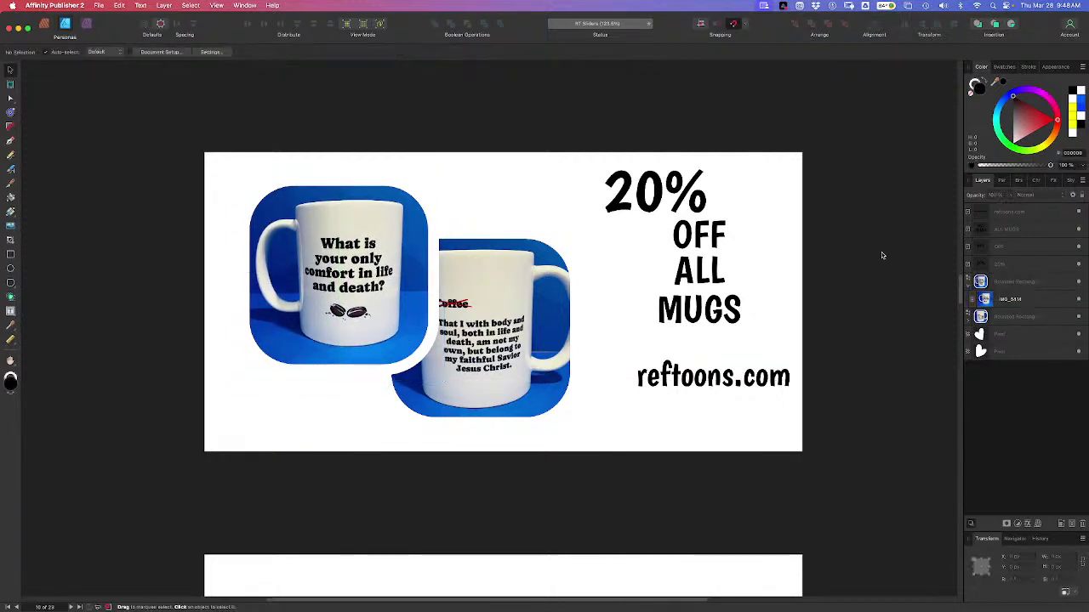
# Send the framed comfort mug photo behind the checklist one and nudge the two frames farther apart
pyautogui.click(354, 272)
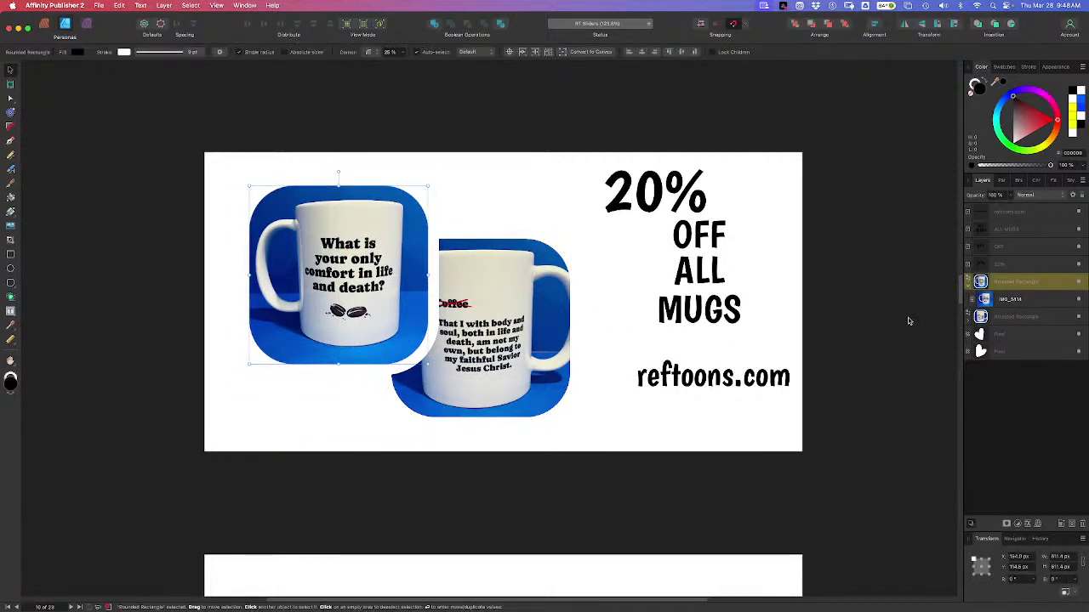
pyautogui.press('super+bracketleft')
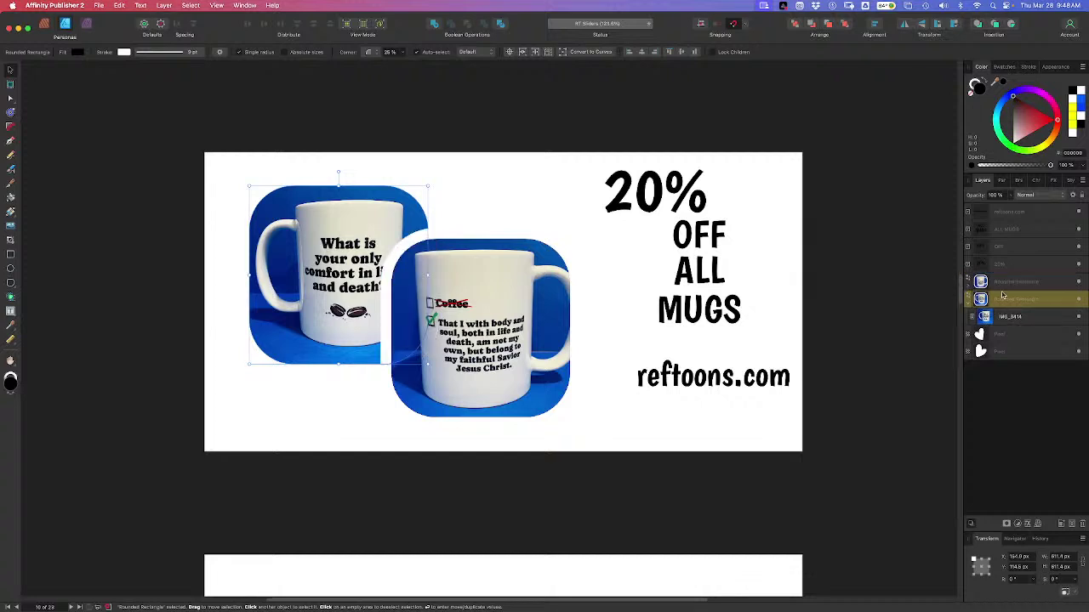
pyautogui.moveTo(333, 288); pyautogui.dragTo(313, 278)
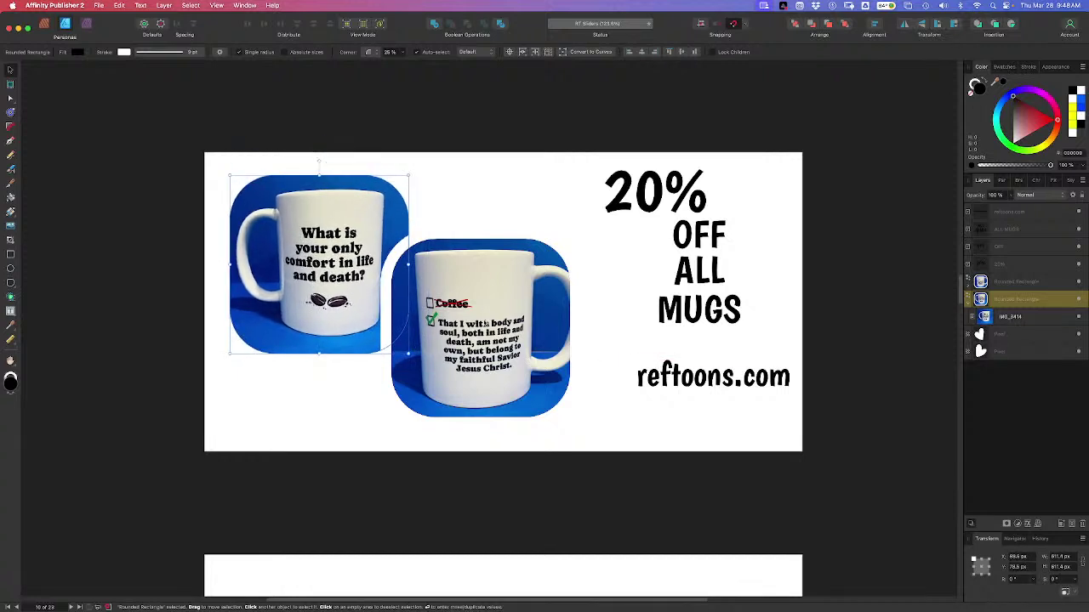
pyautogui.moveTo(485, 324); pyautogui.dragTo(482, 328)
pyautogui.click(642, 260)
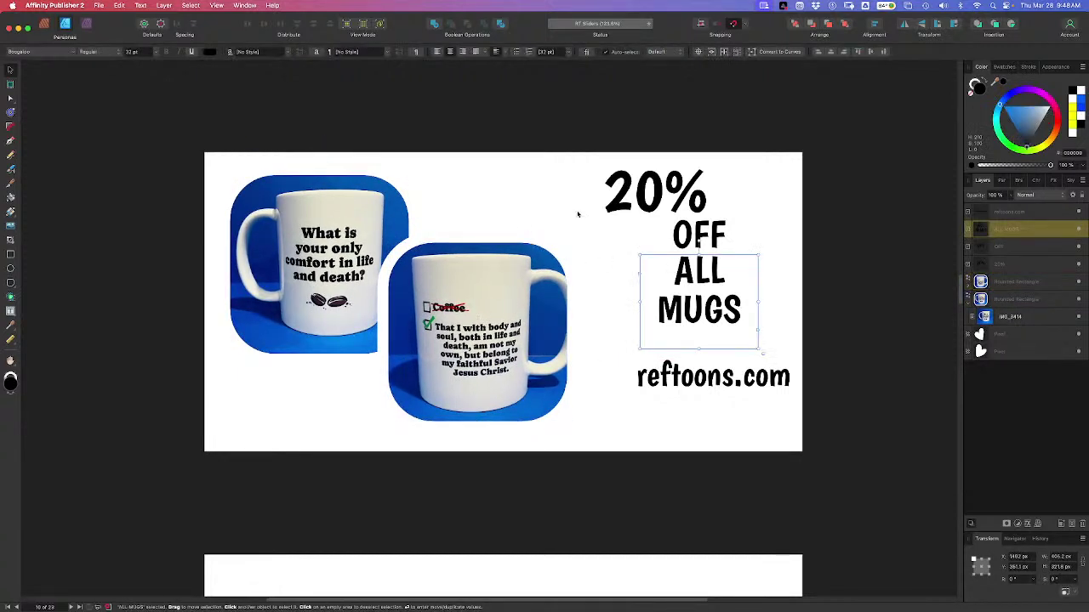
# Draw a black 2048 × 1024 px rectangle covering page 10 and place it beneath all the other layers
pyautogui.scroll(-1, 582, 234)
pyautogui.scroll(-3, 582, 234)
pyautogui.press('m')
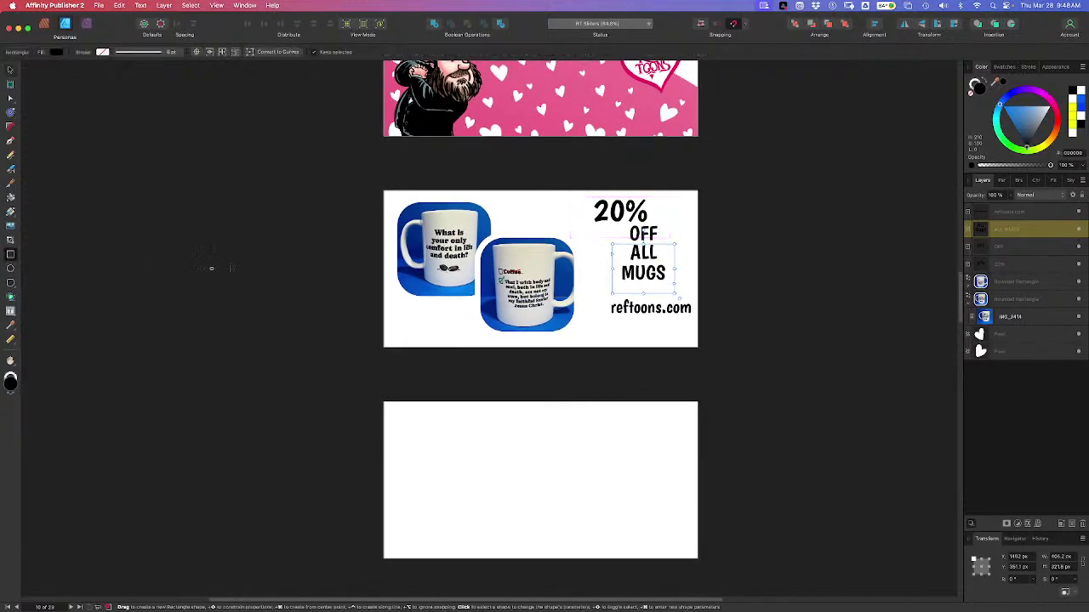
pyautogui.moveTo(384, 191)
pyautogui.mouseDown()
pyautogui.moveTo(737, 333)
pyautogui.moveTo(723, 347)
pyautogui.mouseUp()
pyautogui.moveTo(1029, 233); pyautogui.dragTo(1038, 383)
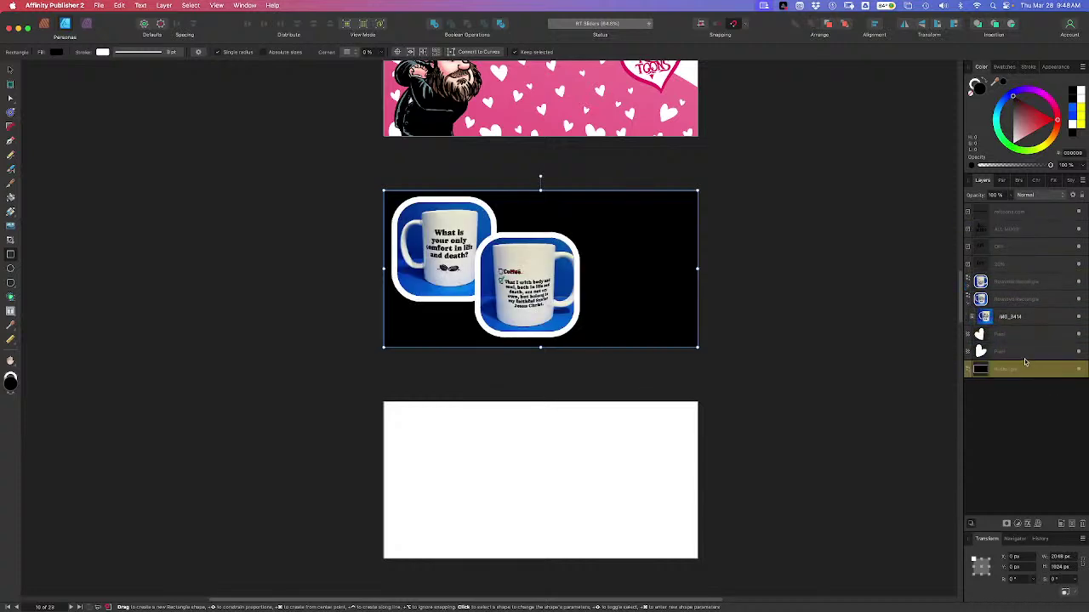
# Delete the two leftover white heart pixel layers
pyautogui.click(1023, 353)
pyautogui.keyDown('shift'); pyautogui.click(1020, 338); pyautogui.keyUp('shift')
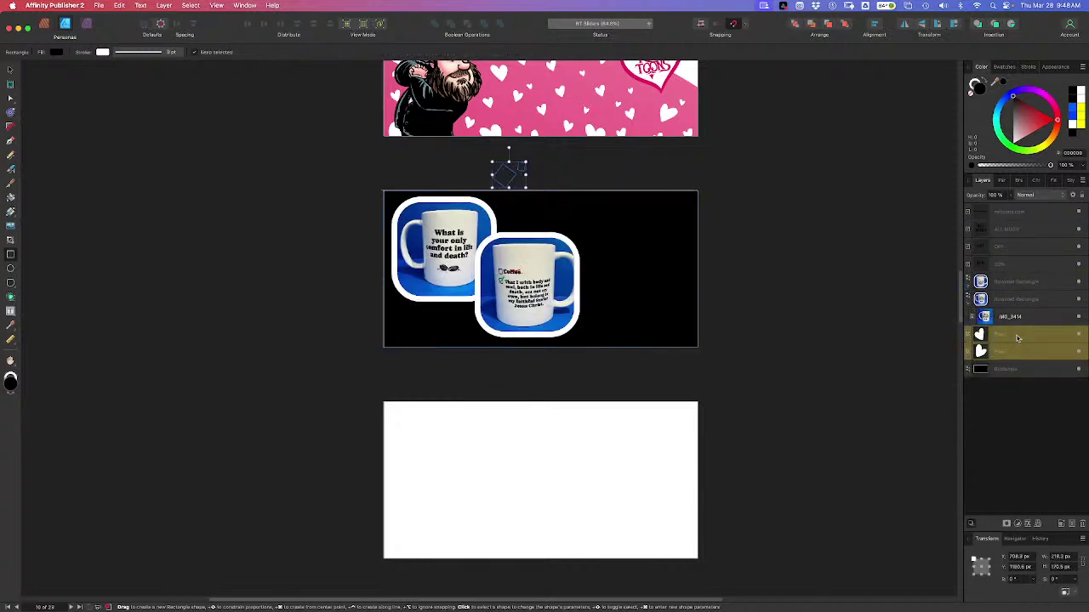
pyautogui.press('Delete')
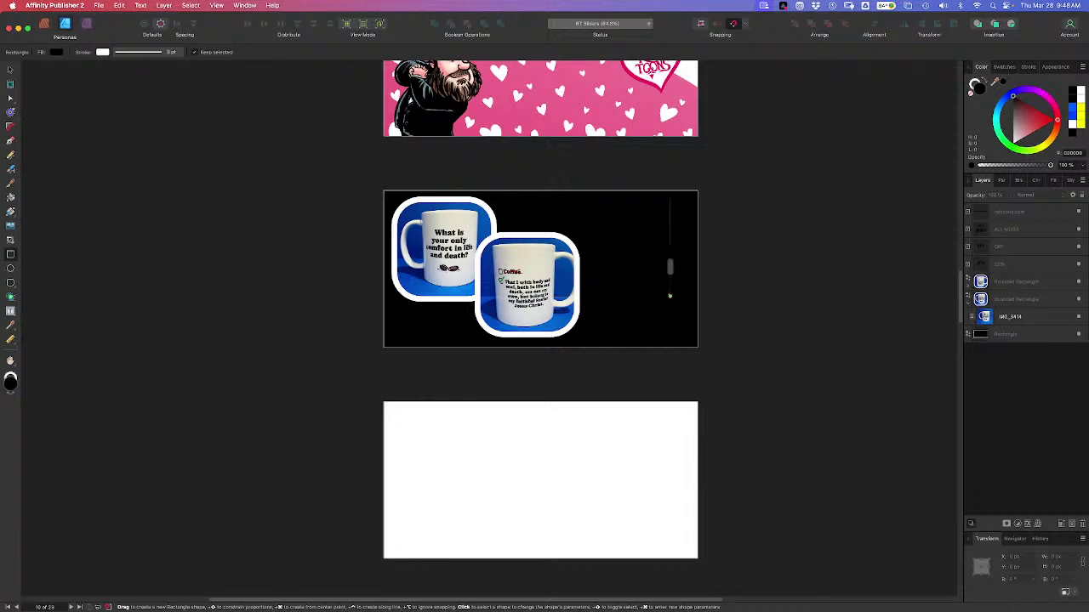
# Fill the page-sized background rectangle with bright yellow
pyautogui.click(1021, 336)
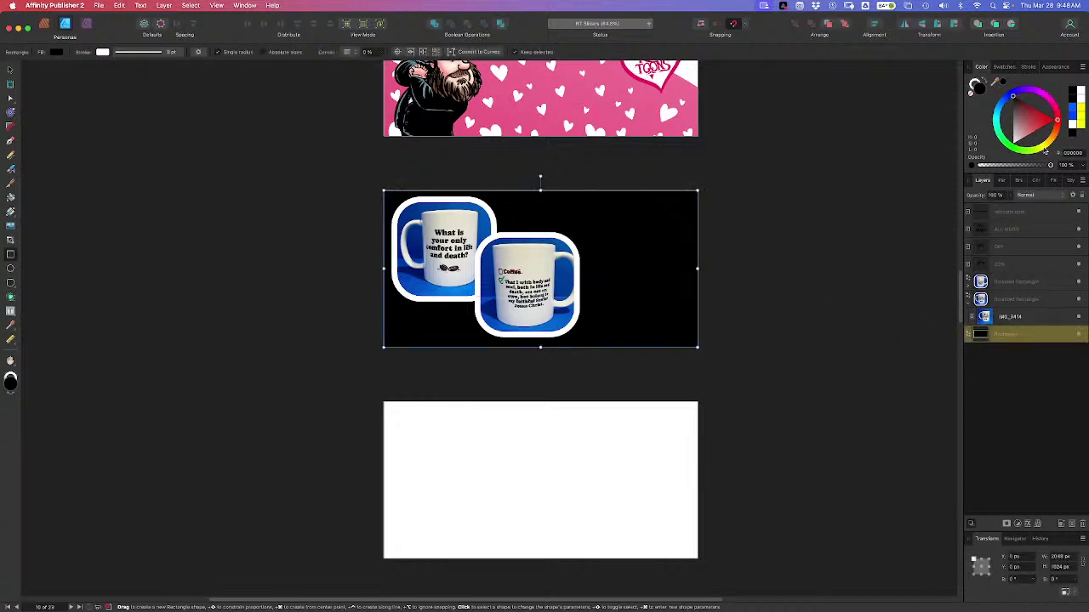
pyautogui.click(1047, 150)
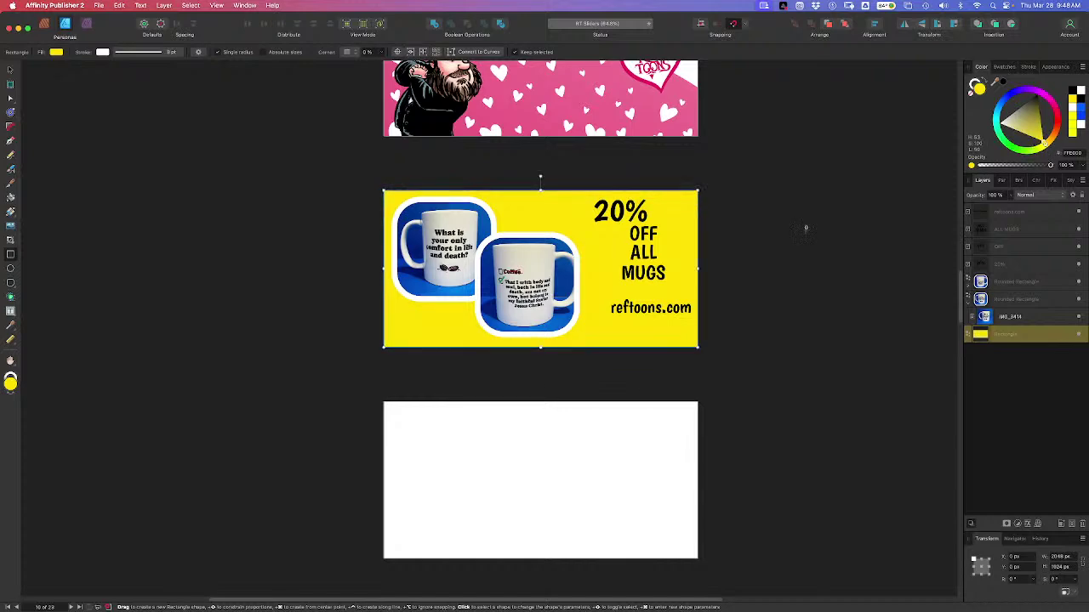
pyautogui.press('v')
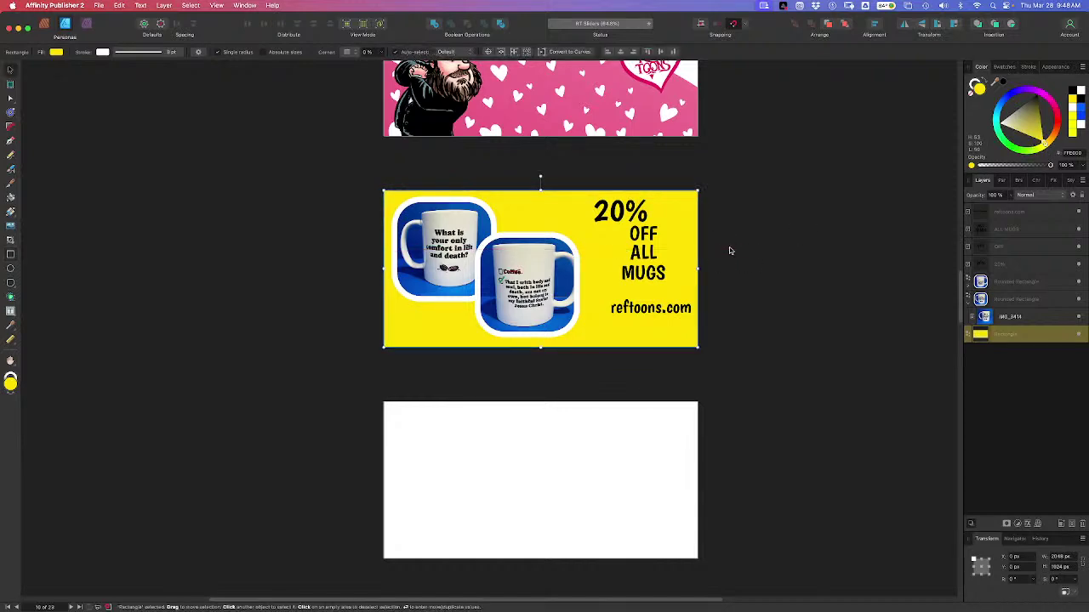
# Move "20%" above the checklist mug photo, place "OFF" beside it, and enlarge "OFF" to match its size
pyautogui.scroll(2, 681, 272)
pyautogui.scroll(2, 681, 272)
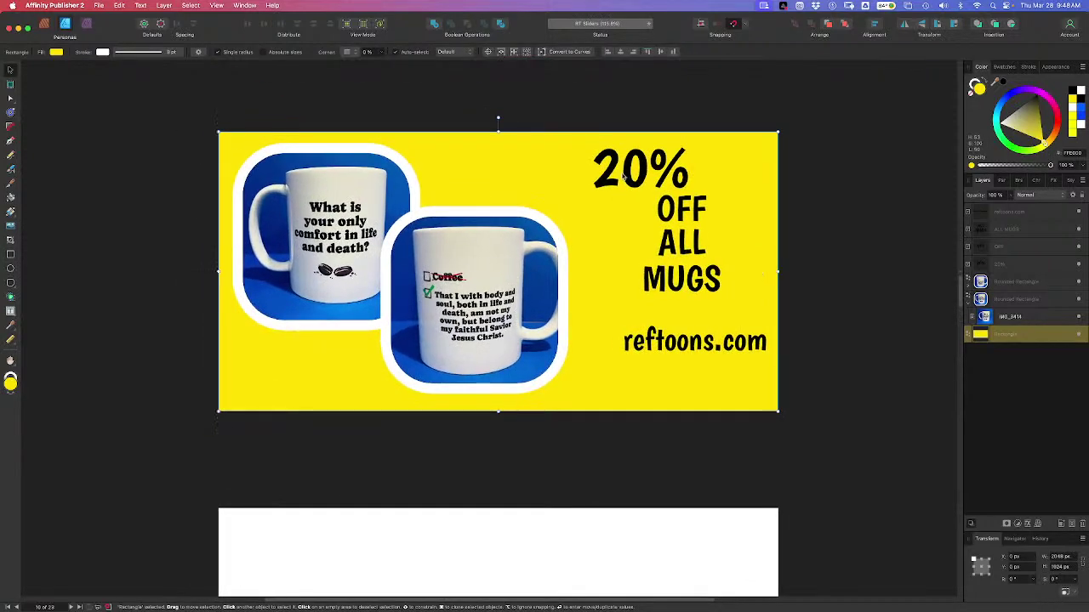
pyautogui.moveTo(640, 172); pyautogui.dragTo(517, 187)
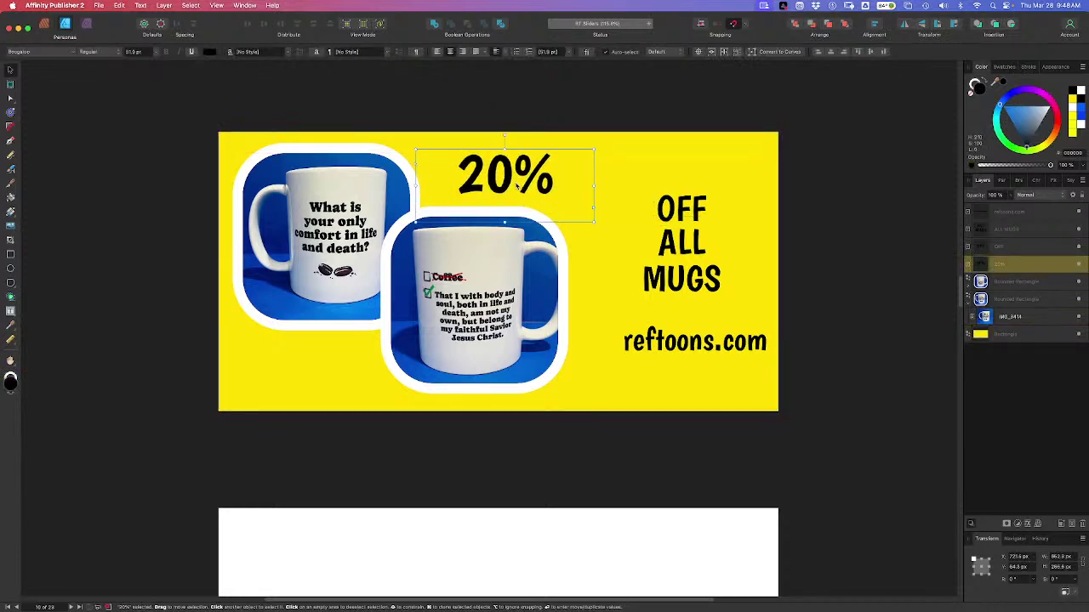
pyautogui.click(685, 214)
pyautogui.moveTo(684, 214); pyautogui.dragTo(600, 182)
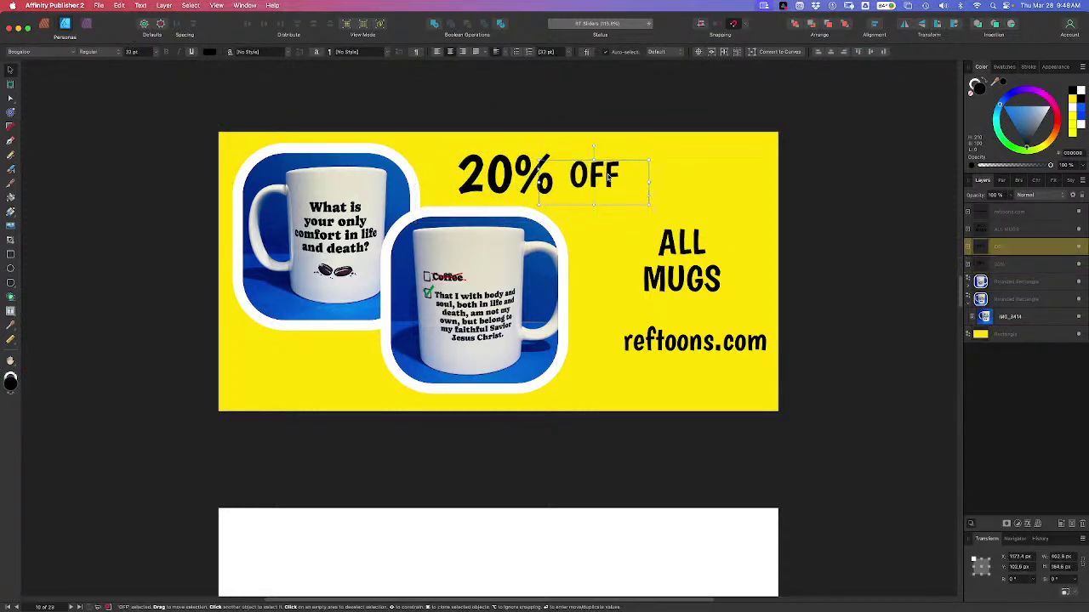
pyautogui.moveTo(656, 210); pyautogui.dragTo(631, 194)
# Enlarge "ALL MUGS" to about 42.2 pt, left-align it, and position it beneath "OFF" beside the checklist mug photo
pyautogui.moveTo(695, 253); pyautogui.dragTo(640, 240)
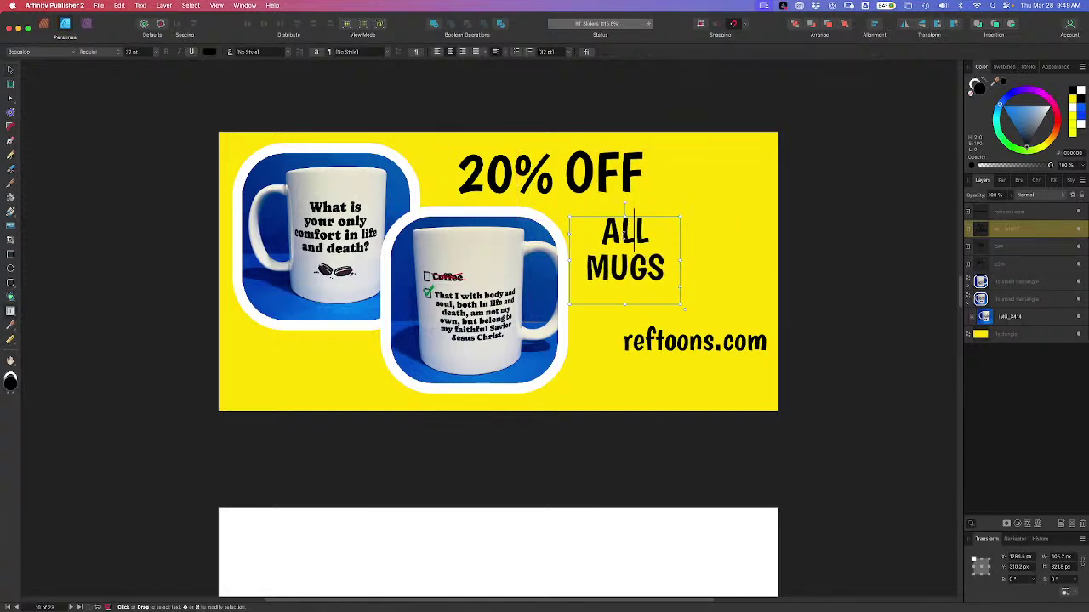
pyautogui.moveTo(684, 309); pyautogui.dragTo(715, 332)
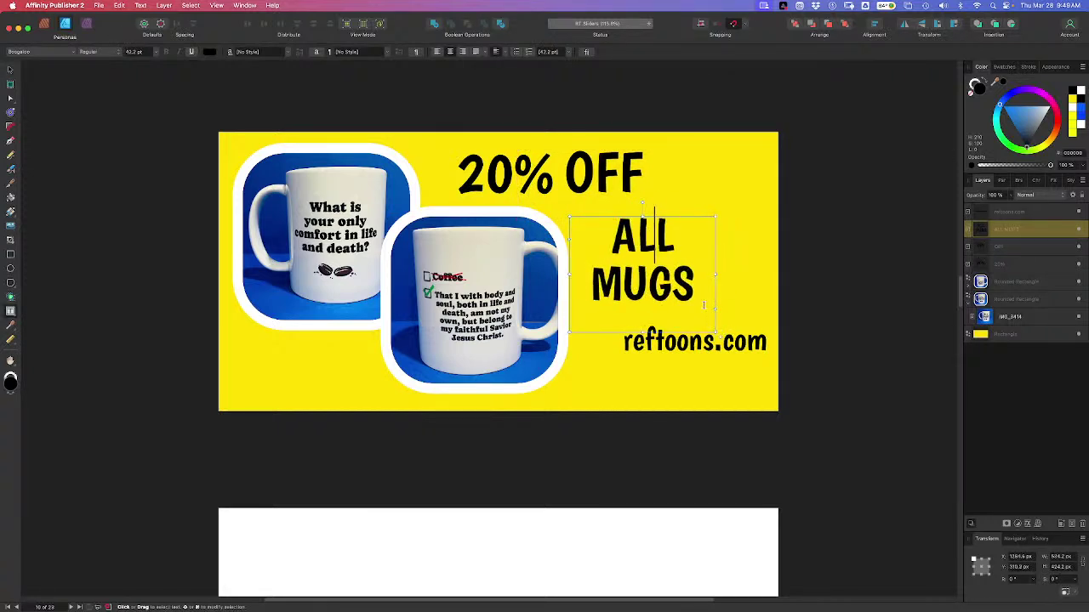
pyautogui.click(9, 71)
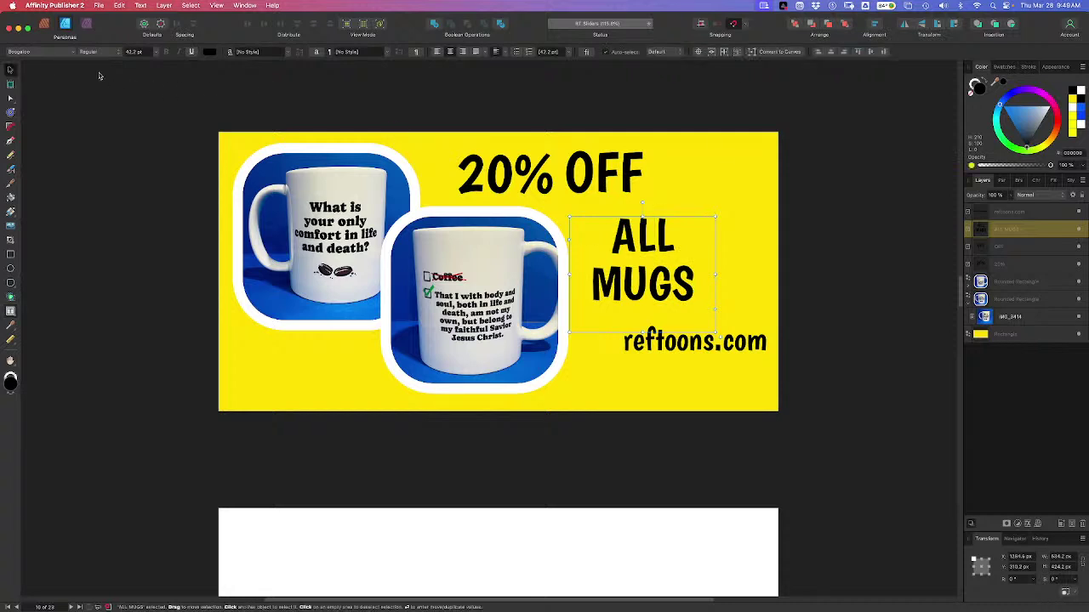
pyautogui.click(437, 51)
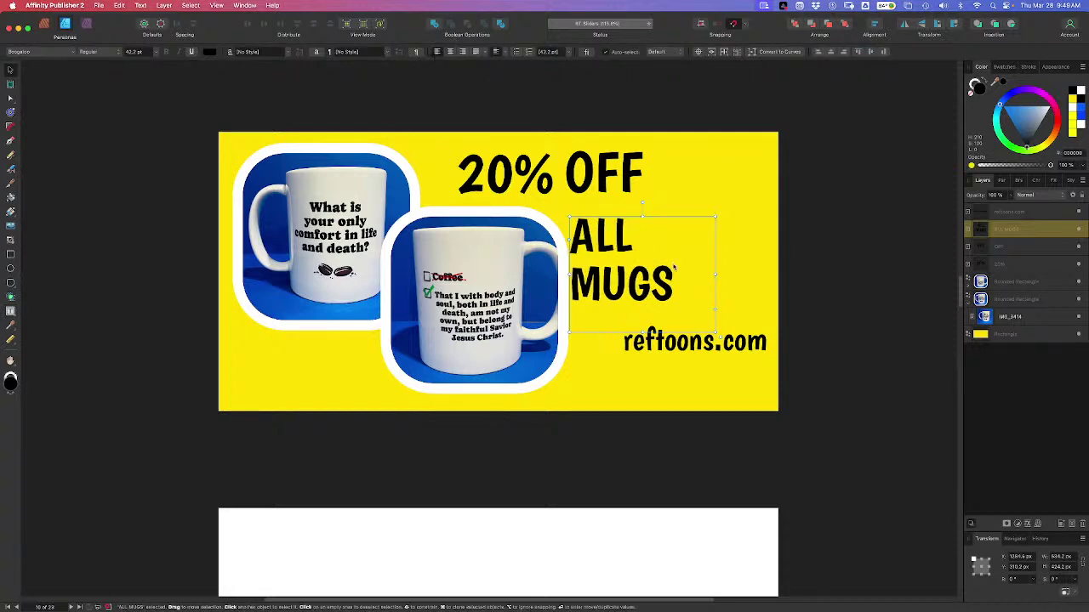
pyautogui.moveTo(668, 278); pyautogui.dragTo(680, 266)
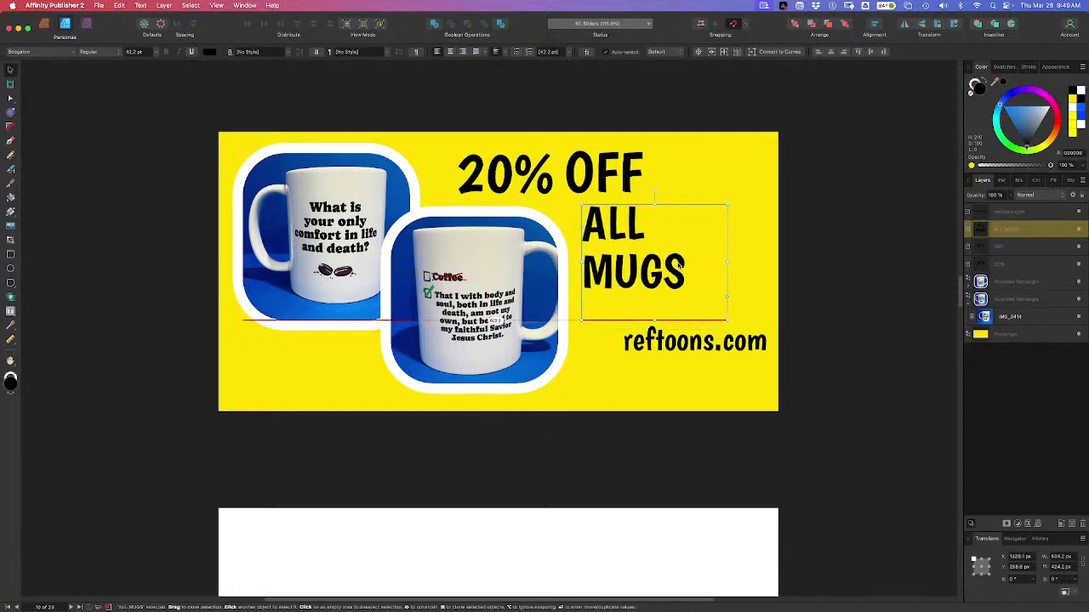
# Move "reftoons.com" below "ALL MUGS", lining up their left edges and leaving a gap between them
pyautogui.click(680, 343)
pyautogui.moveTo(680, 343); pyautogui.dragTo(640, 319)
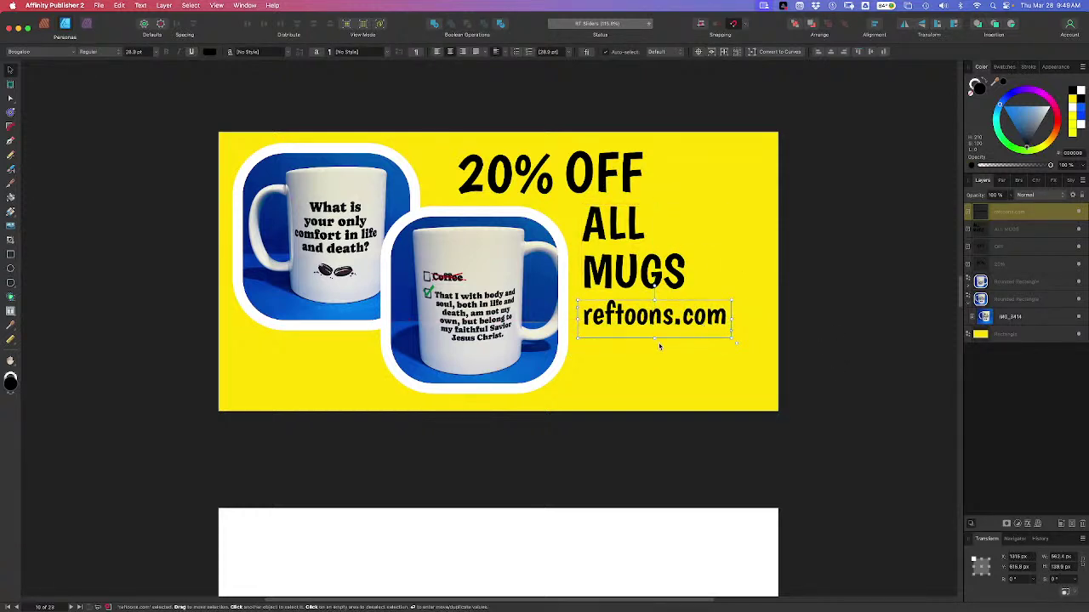
pyautogui.scroll(3, 700, 319)
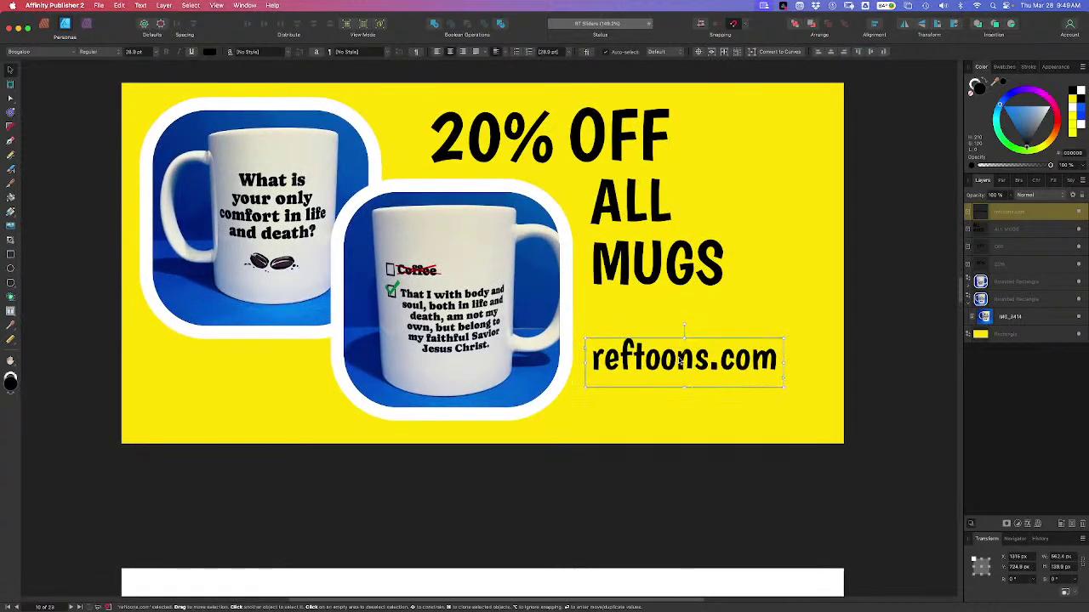
pyautogui.scroll(-4, 680, 323)
pyautogui.scroll(1, 699, 348)
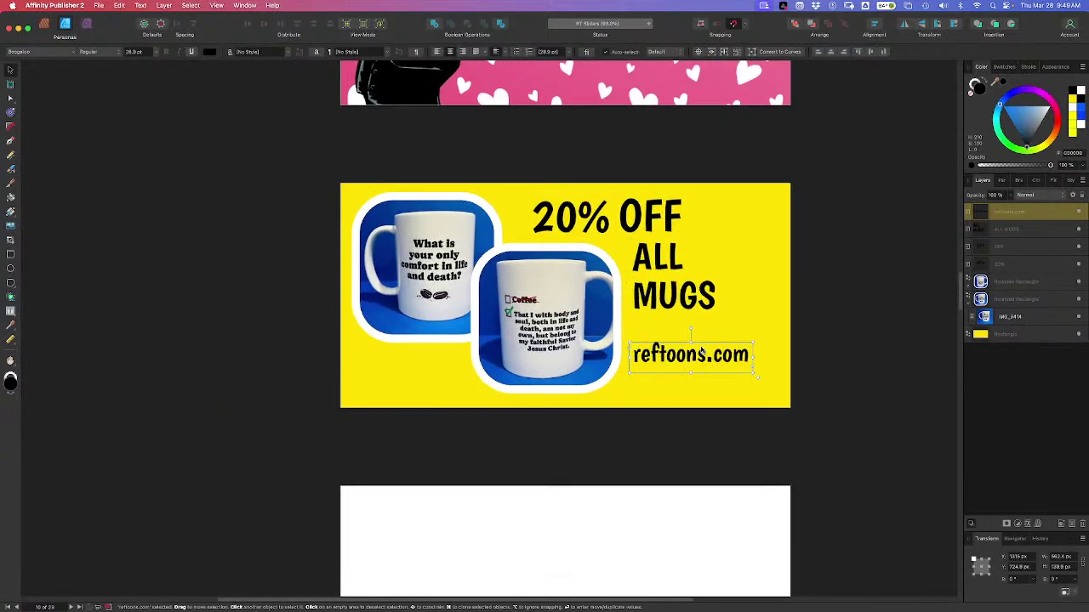
# Remove the line break in "ALL MUGS" and widen its text frame so both words fit on one line
pyautogui.click(672, 269)
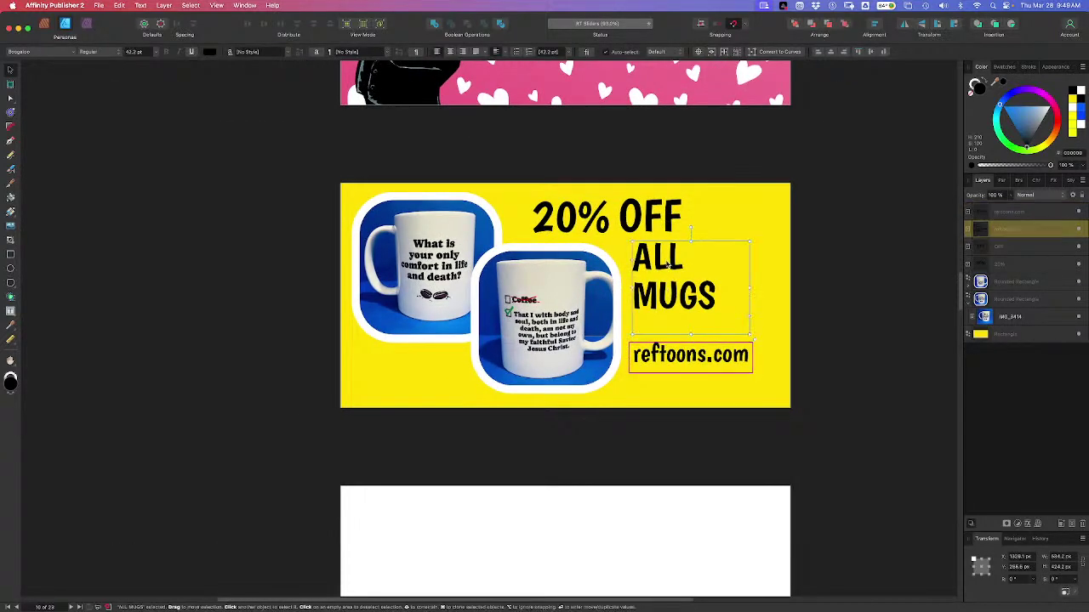
pyautogui.doubleClick(645, 296)
pyautogui.press('Escape')
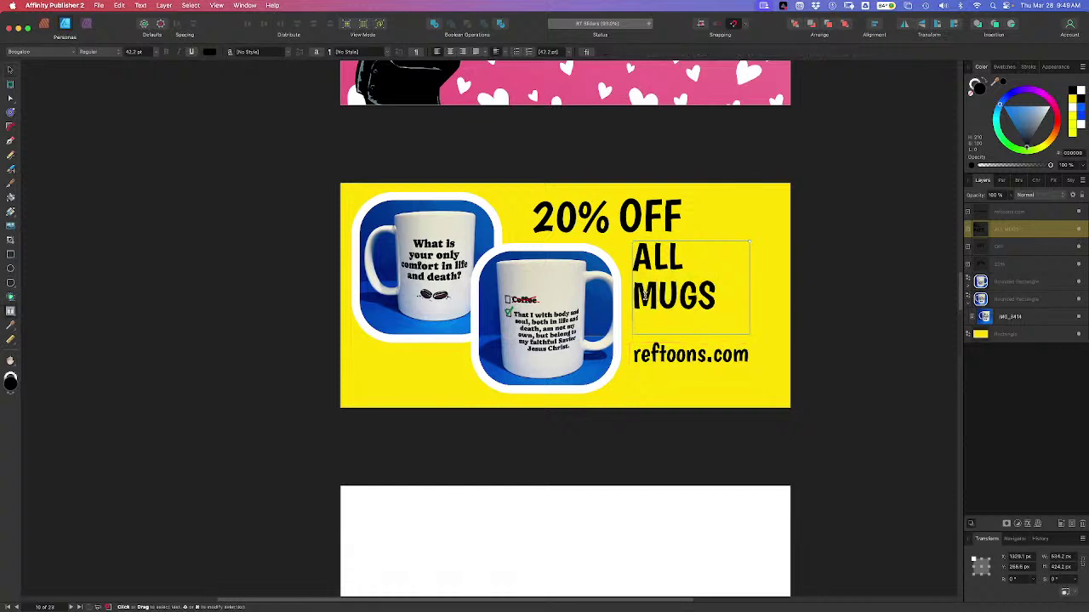
pyautogui.press('BackSpace')
pyautogui.press('Return')
pyautogui.moveTo(750, 288); pyautogui.dragTo(777, 288)
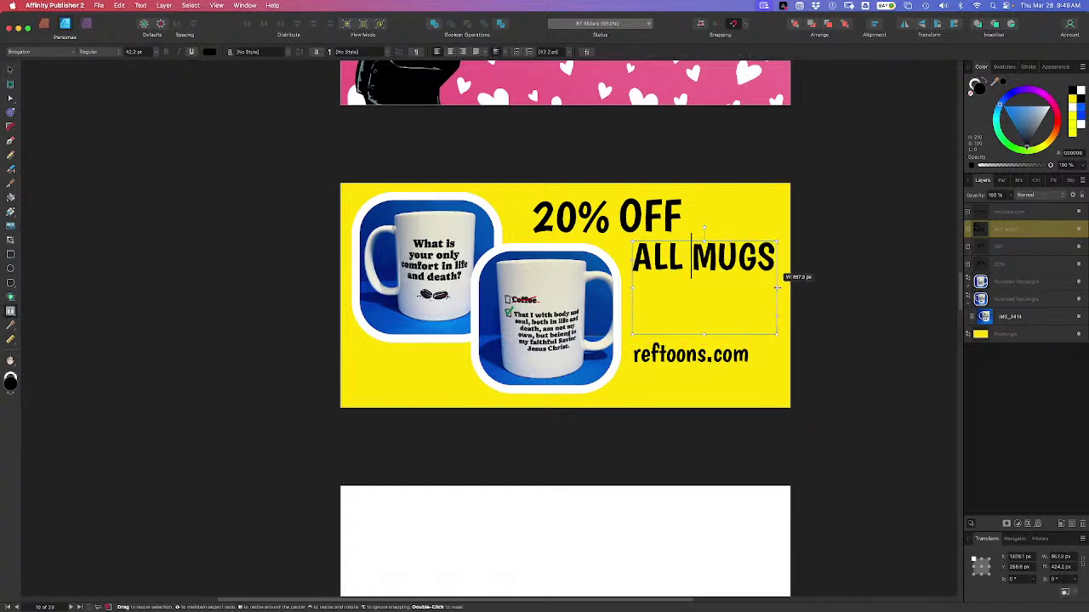
pyautogui.click(11, 69)
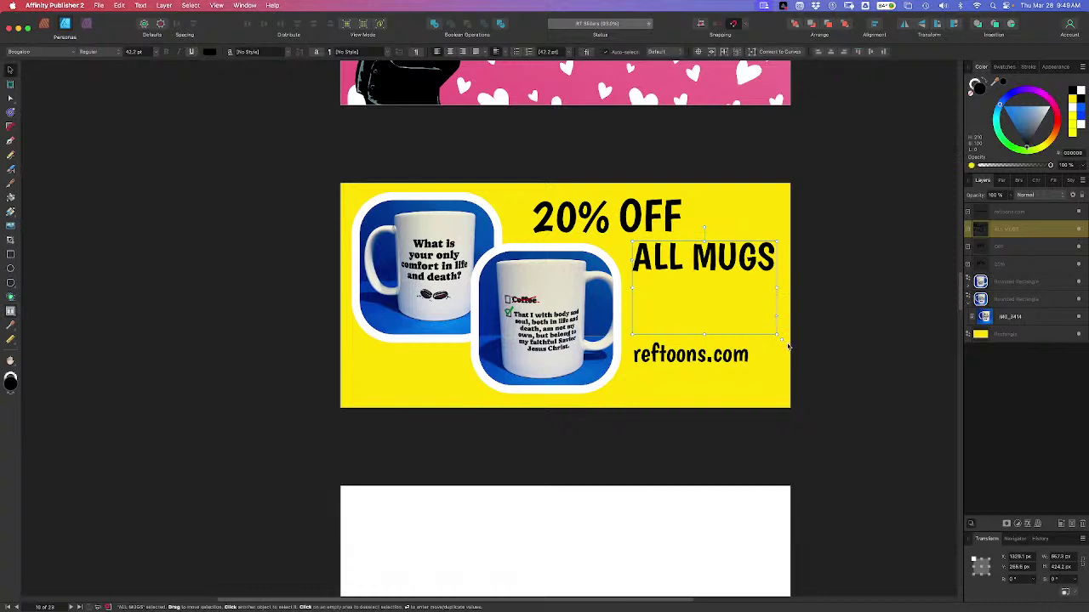
# Scale "ALL MUGS" down to about 32 pt beneath "OFF", and enlarge "20%" and "OFF" together above it
pyautogui.moveTo(786, 342); pyautogui.dragTo(692, 293)
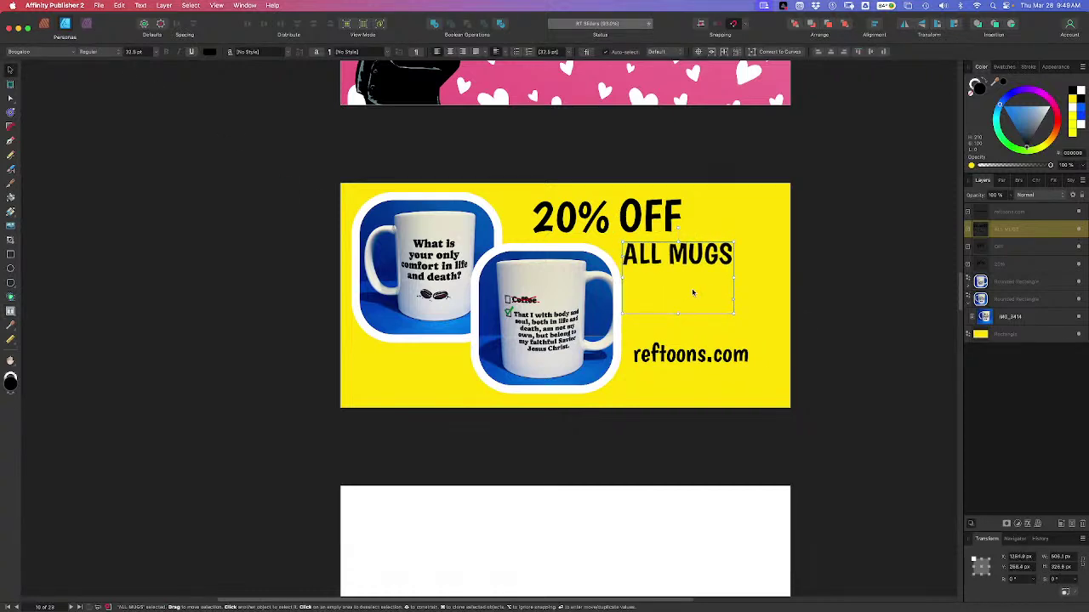
pyautogui.click(582, 223)
pyautogui.keyDown('shift'); pyautogui.click(560, 222); pyautogui.keyUp('shift')
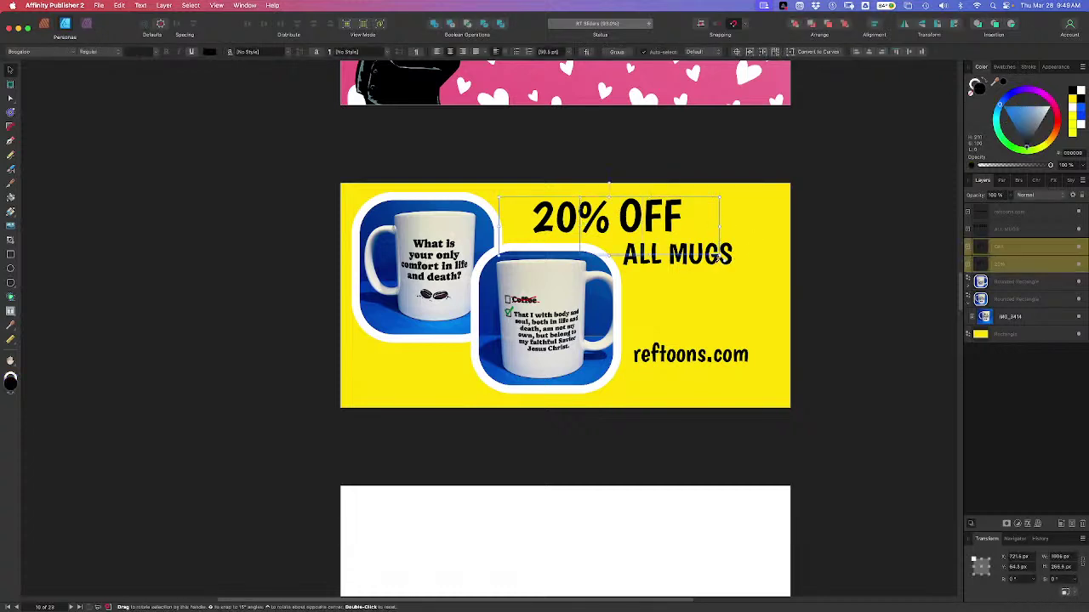
pyautogui.moveTo(725, 259); pyautogui.dragTo(702, 246)
pyautogui.click(573, 332)
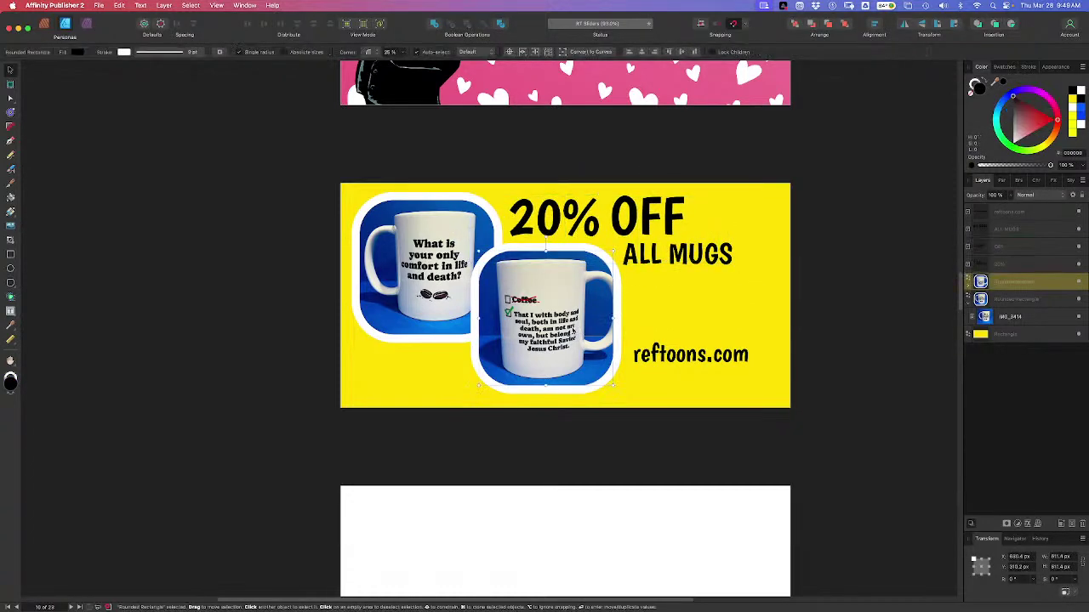
# Shrink both rounded mug photos, the checklist one to about 485 px square, and arrange them overlapping diagonally away from the text
pyautogui.moveTo(605, 299); pyautogui.dragTo(584, 310)
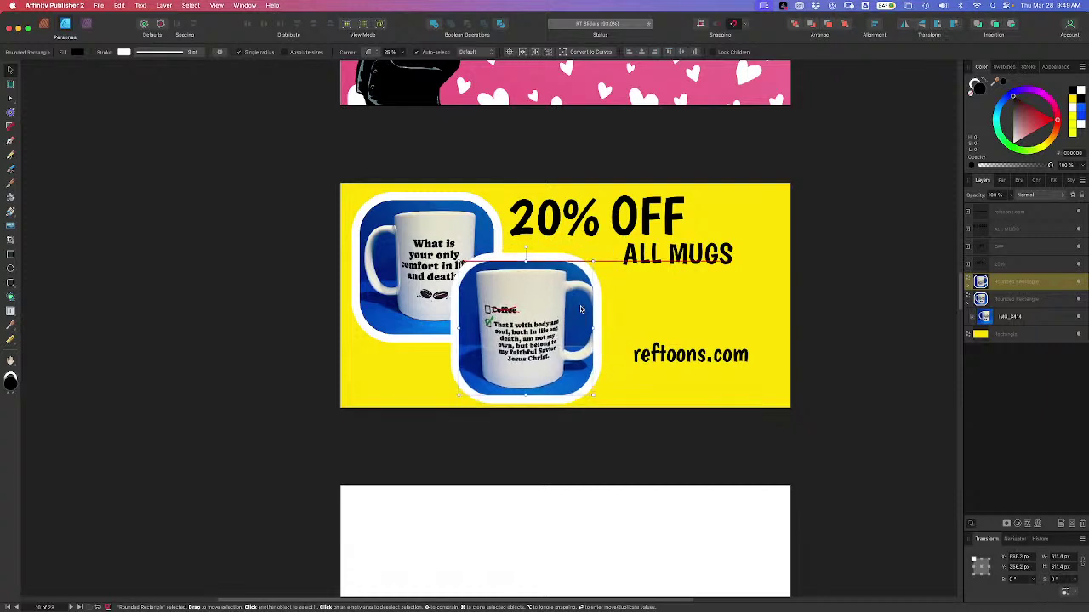
pyautogui.moveTo(592, 394); pyautogui.dragTo(564, 365)
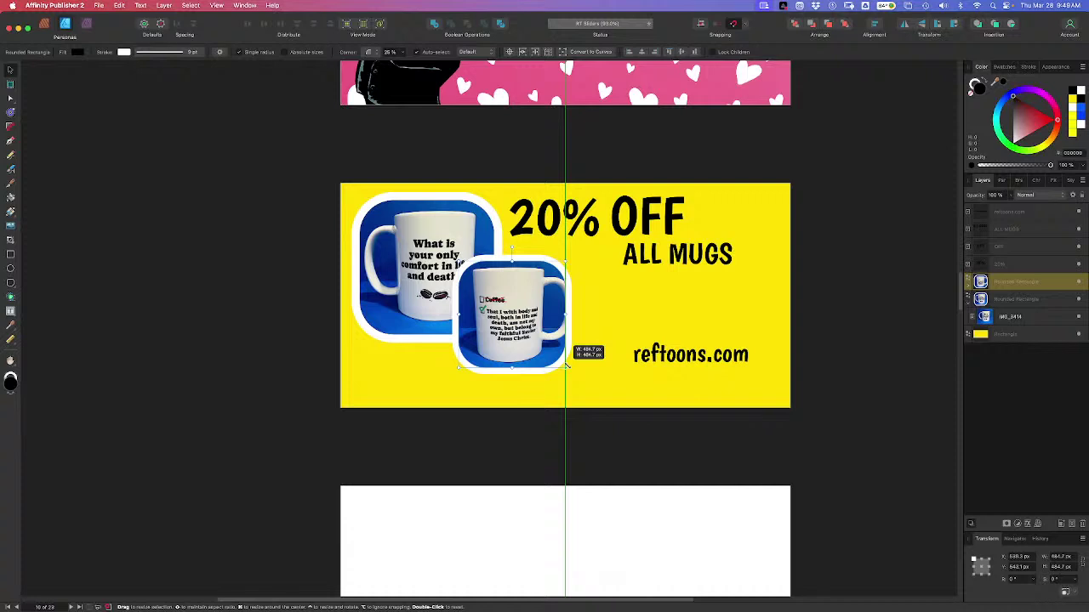
pyautogui.moveTo(511, 315); pyautogui.dragTo(499, 334)
pyautogui.click(503, 226)
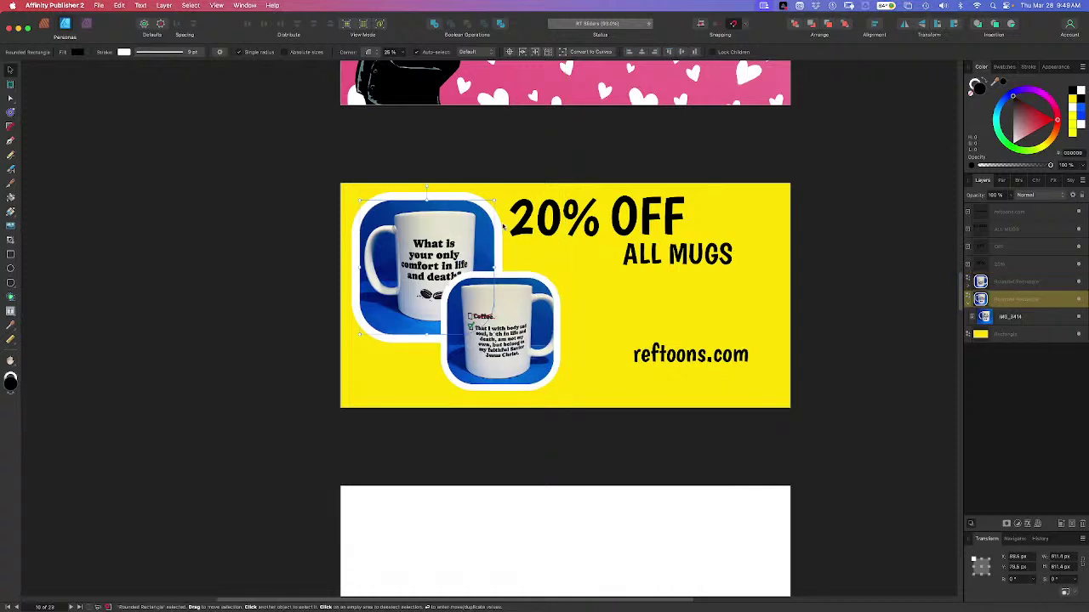
pyautogui.moveTo(503, 226); pyautogui.dragTo(459, 234)
pyautogui.keyDown('shift'); pyautogui.click(516, 324); pyautogui.keyUp('shift')
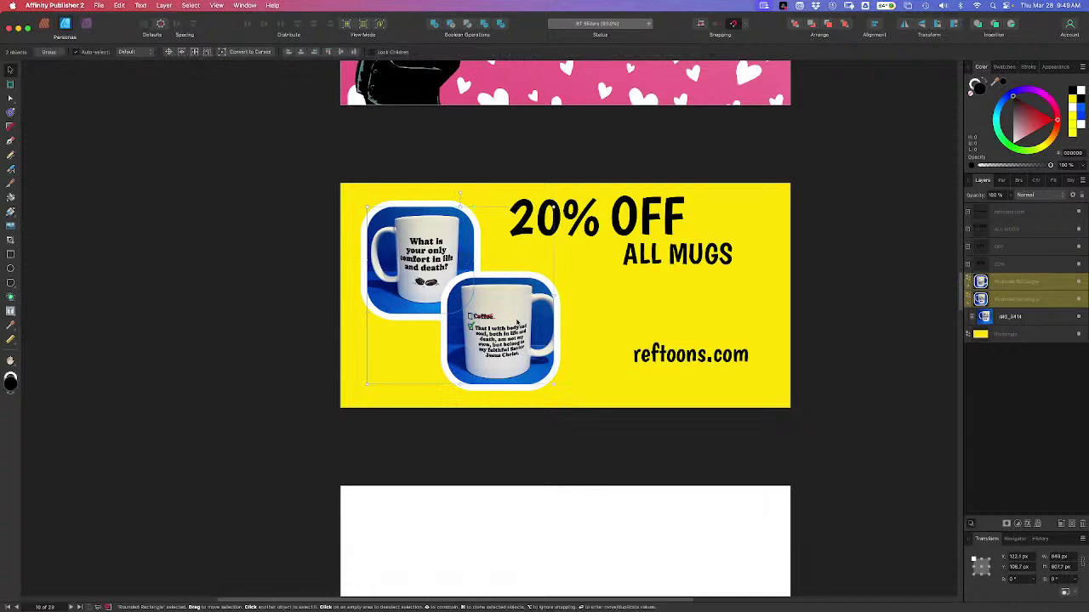
pyautogui.click(630, 323)
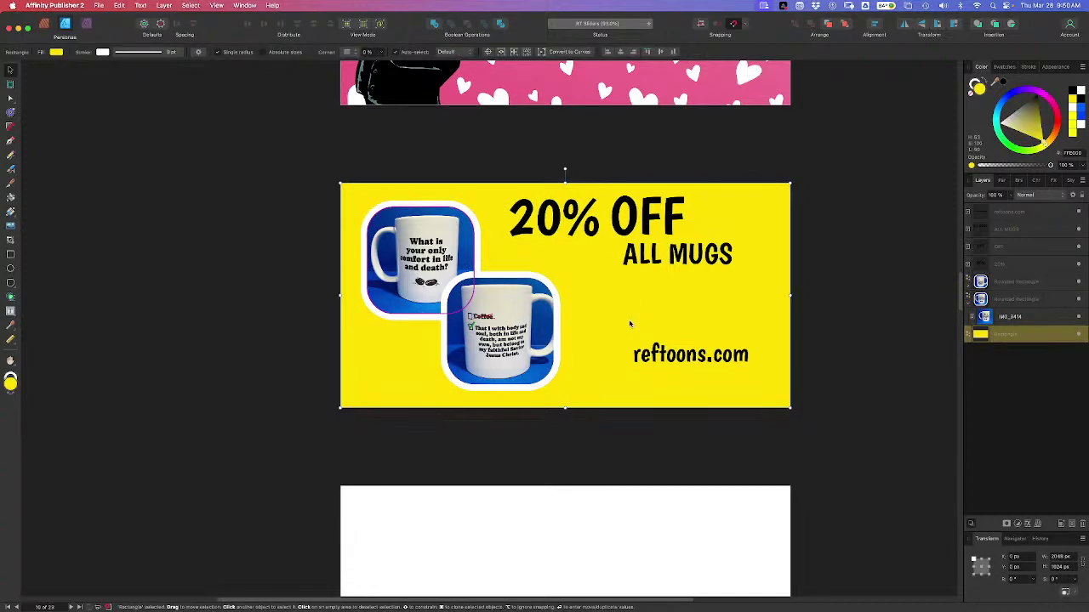
# Copy the halftone background from the "Buy one T-shirt, get one 50% off" banner onto the mug banner, layered just above the yellow rectangle
pyautogui.click(652, 236)
pyautogui.scroll(-3, 678, 314)
pyautogui.scroll(10, 697, 289)
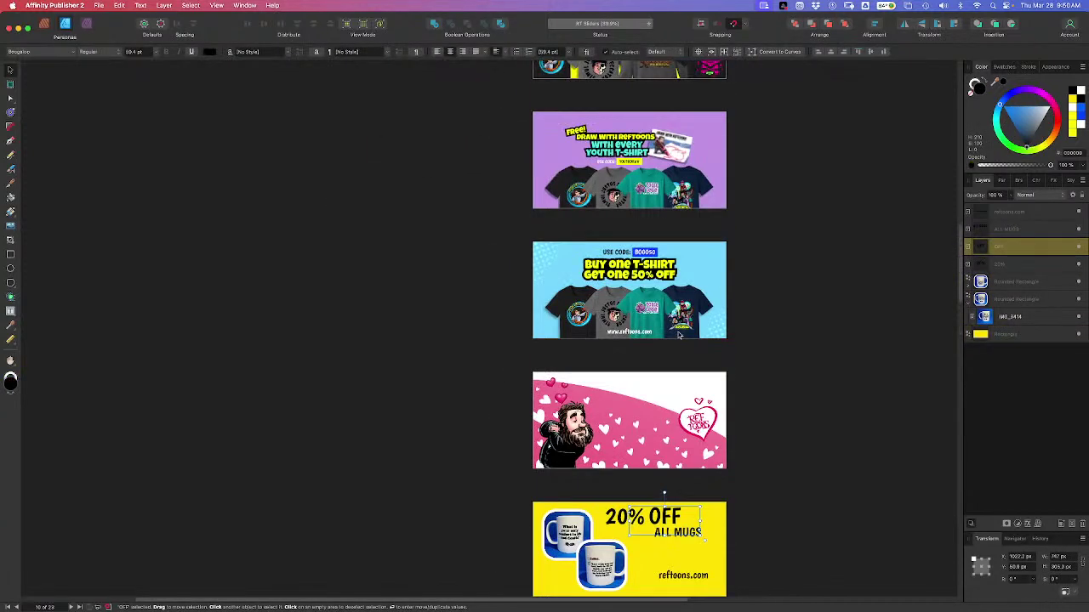
pyautogui.click(720, 321)
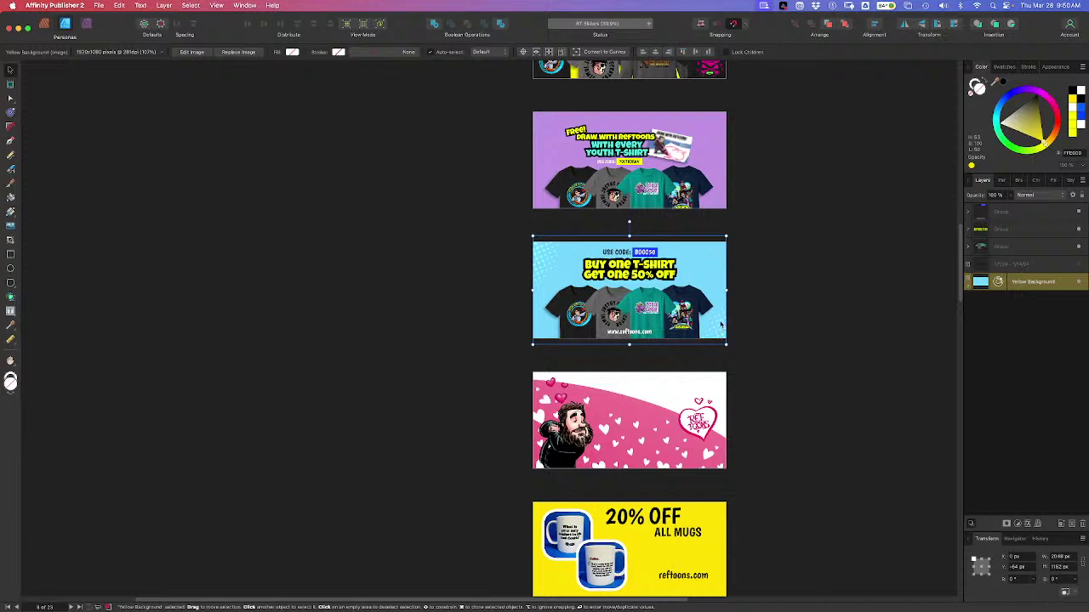
pyautogui.moveTo(719, 330); pyautogui.dragTo(723, 570)
pyautogui.scroll(-3, 724, 477)
pyautogui.moveTo(727, 391); pyautogui.dragTo(728, 417)
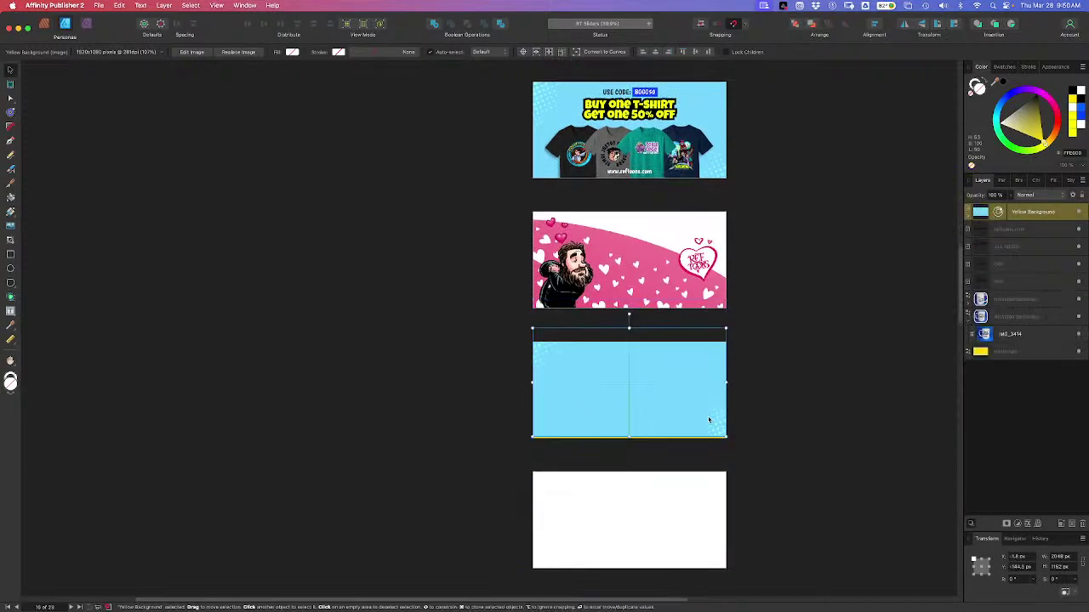
pyautogui.moveTo(1037, 220); pyautogui.dragTo(1010, 350)
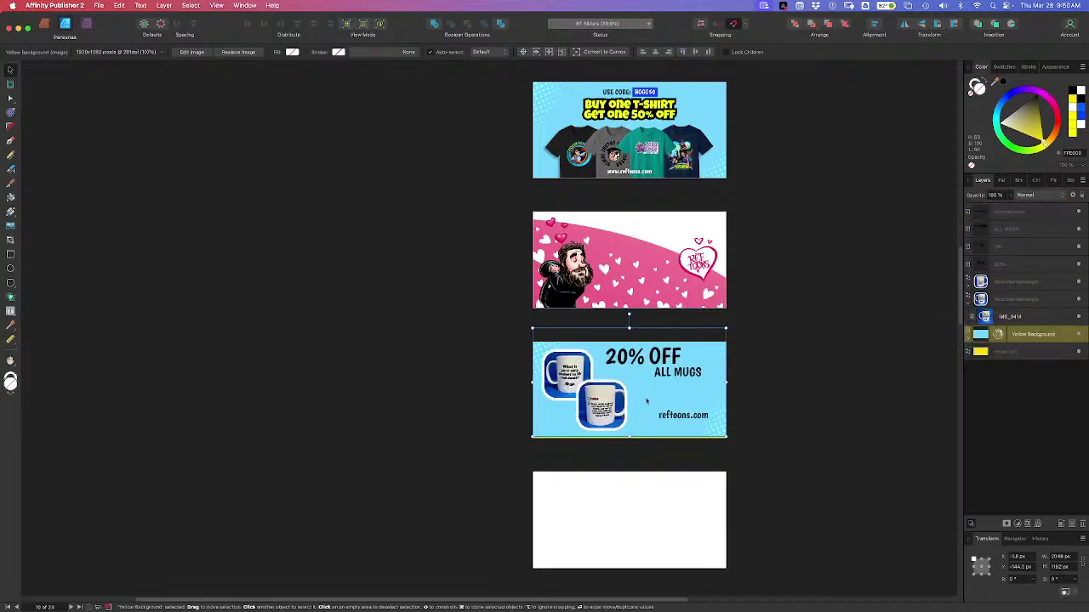
# Align the copied halftone background with the mug banner and remove its colour adjustment to restore the original yellow
pyautogui.moveTo(647, 400); pyautogui.dragTo(678, 404)
pyautogui.click(998, 335)
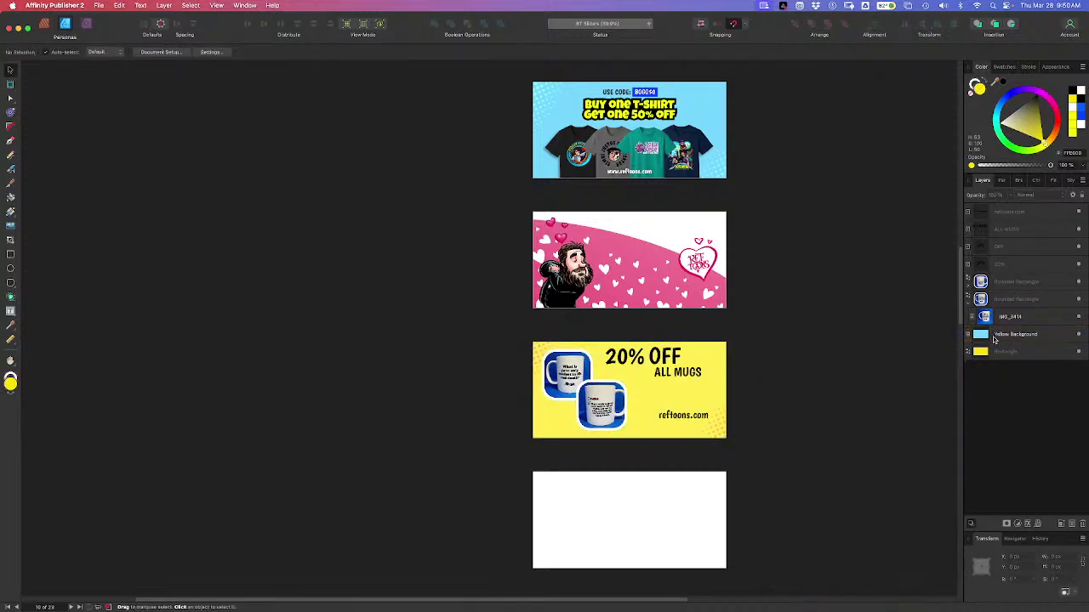
pyautogui.click(995, 336)
pyautogui.scroll(-3, 772, 442)
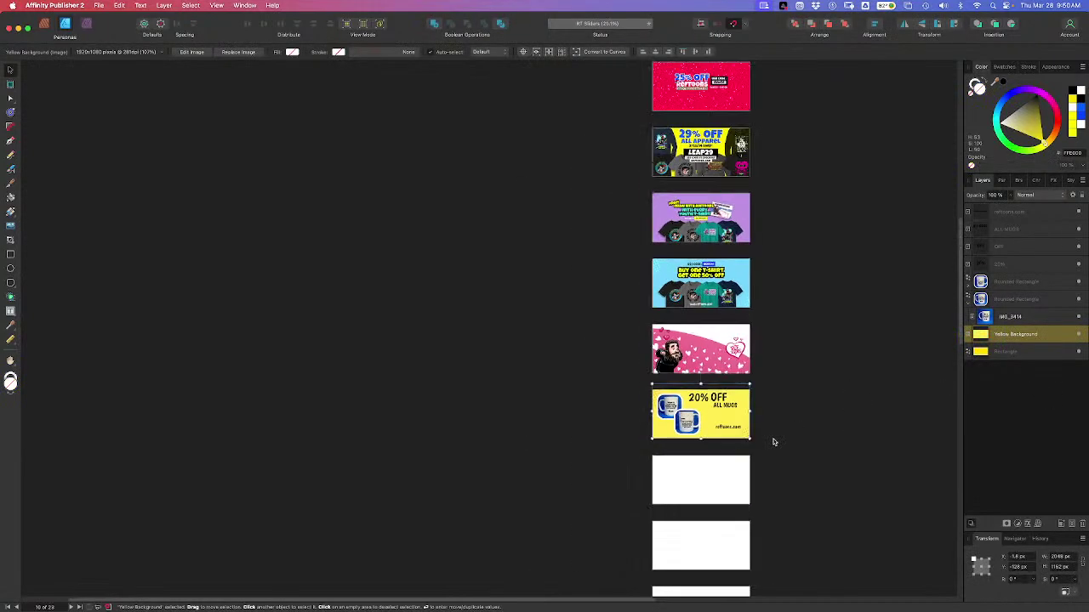
pyautogui.scroll(5, 772, 441)
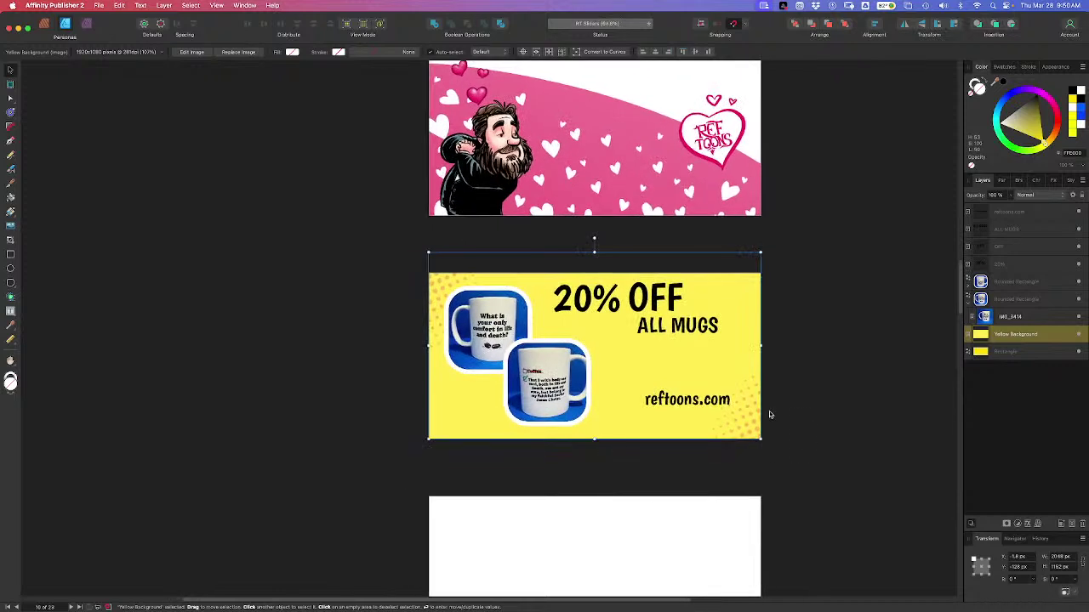
# Move "20%" and "OFF" together slightly down toward the mug photos and scale both down
pyautogui.click(663, 316)
pyautogui.moveTo(663, 317)
pyautogui.mouseDown()
pyautogui.moveTo(611, 316)
pyautogui.moveTo(665, 317)
pyautogui.mouseUp()
pyautogui.doubleClick(628, 311)
pyautogui.click(587, 300)
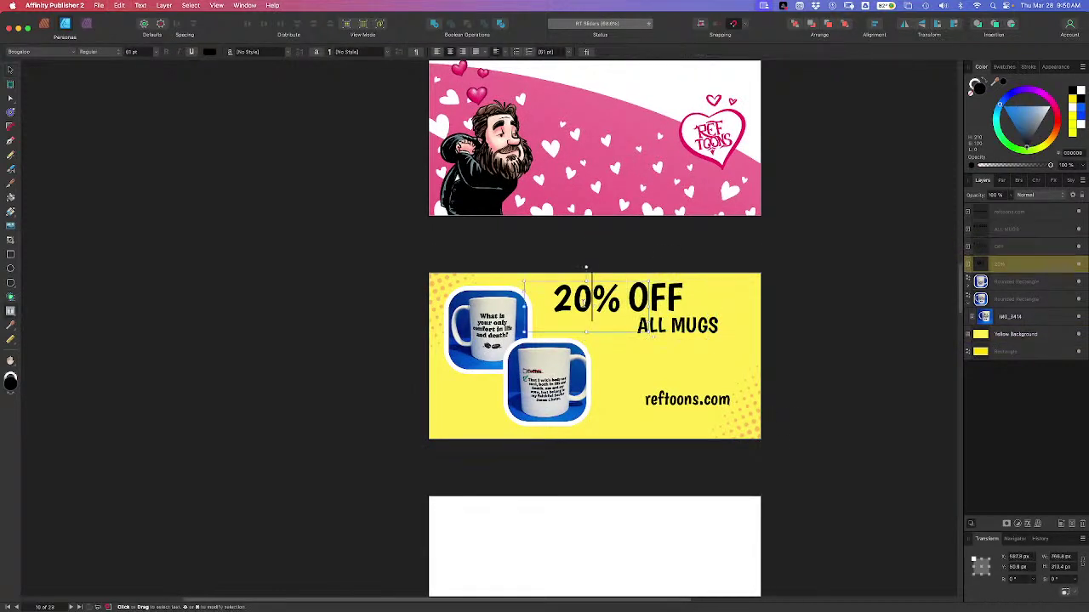
pyautogui.click(10, 70)
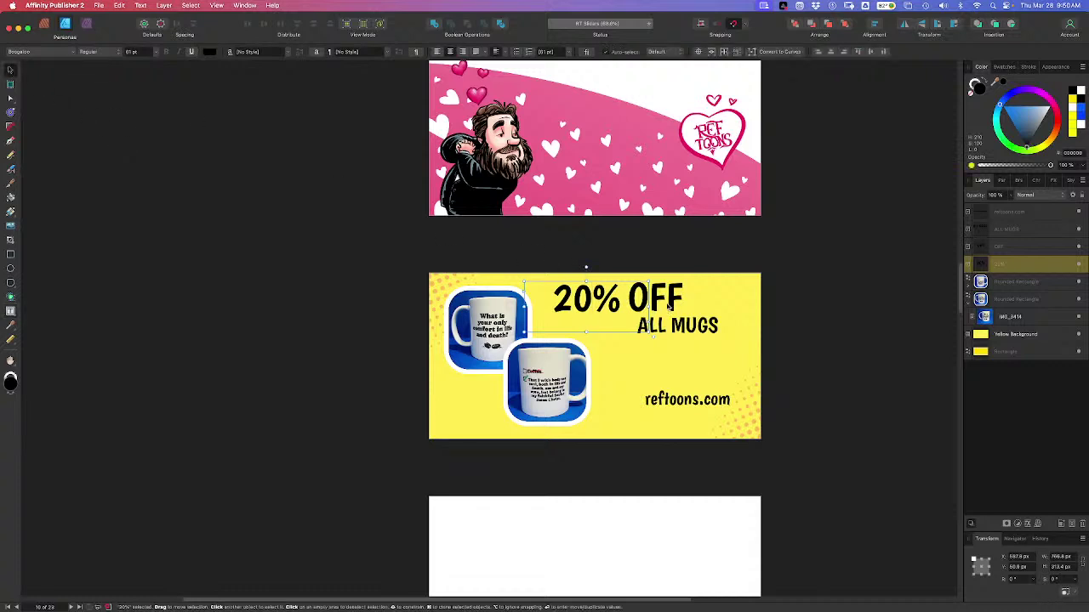
pyautogui.keyDown('shift'); pyautogui.click(668, 303); pyautogui.keyUp('shift')
pyautogui.moveTo(668, 304)
pyautogui.mouseDown()
pyautogui.moveTo(597, 317)
pyautogui.moveTo(656, 313)
pyautogui.mouseUp()
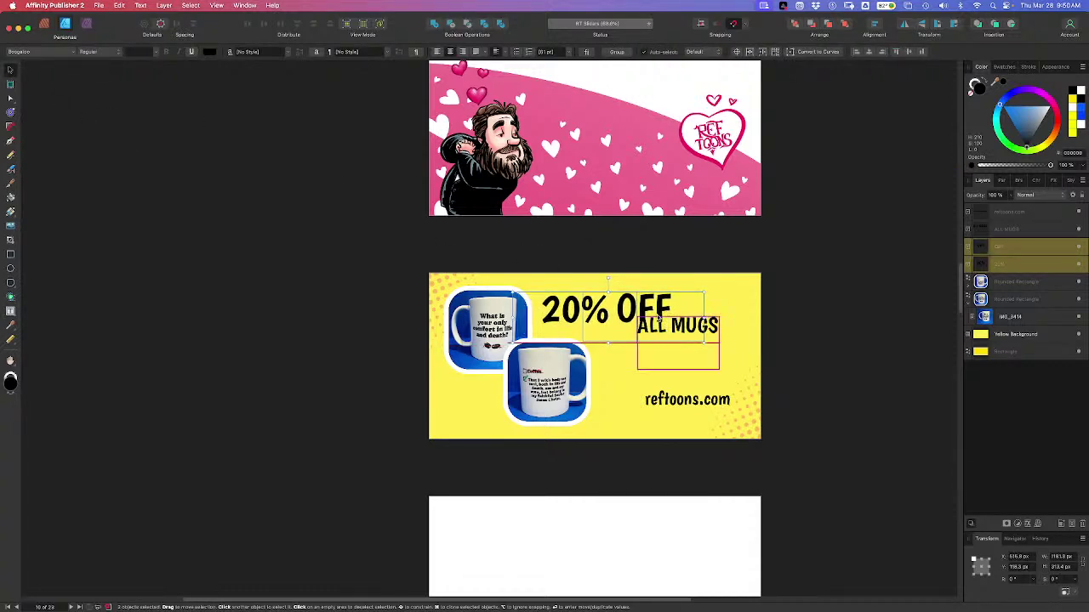
pyautogui.moveTo(706, 348); pyautogui.dragTo(663, 329)
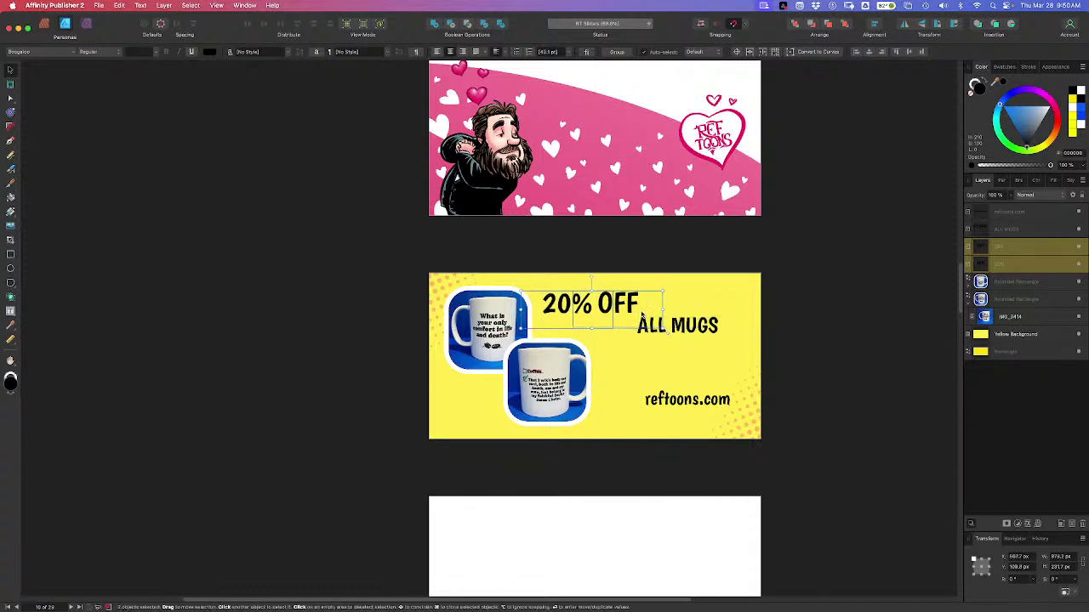
# Place "ALL MUGS" directly beneath "20% OFF", enlarge the three text objects together, and shift them away from the photos
pyautogui.click(702, 333)
pyautogui.moveTo(702, 334); pyautogui.dragTo(619, 332)
pyautogui.keyDown('shift'); pyautogui.click(609, 305); pyautogui.keyUp('shift')
pyautogui.keyDown('shift'); pyautogui.click(548, 304); pyautogui.keyUp('shift')
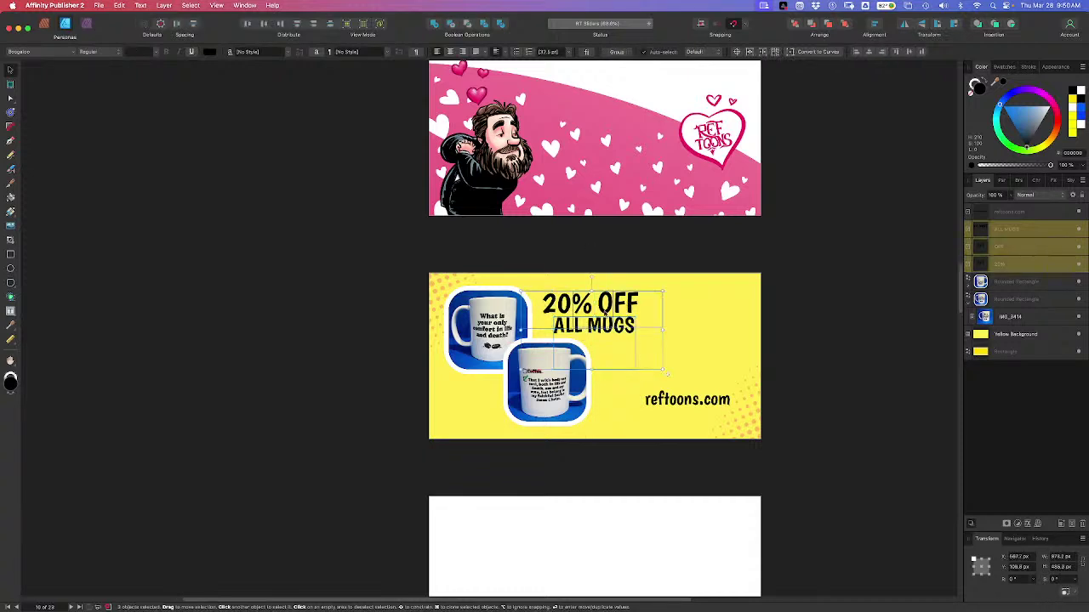
pyautogui.moveTo(664, 370); pyautogui.dragTo(701, 385)
pyautogui.moveTo(636, 341); pyautogui.dragTo(658, 342)
# Shrink the checklist mug photo to about 410 px square and move "20% OFF ALL MUGS" closer to the photos
pyautogui.click(549, 387)
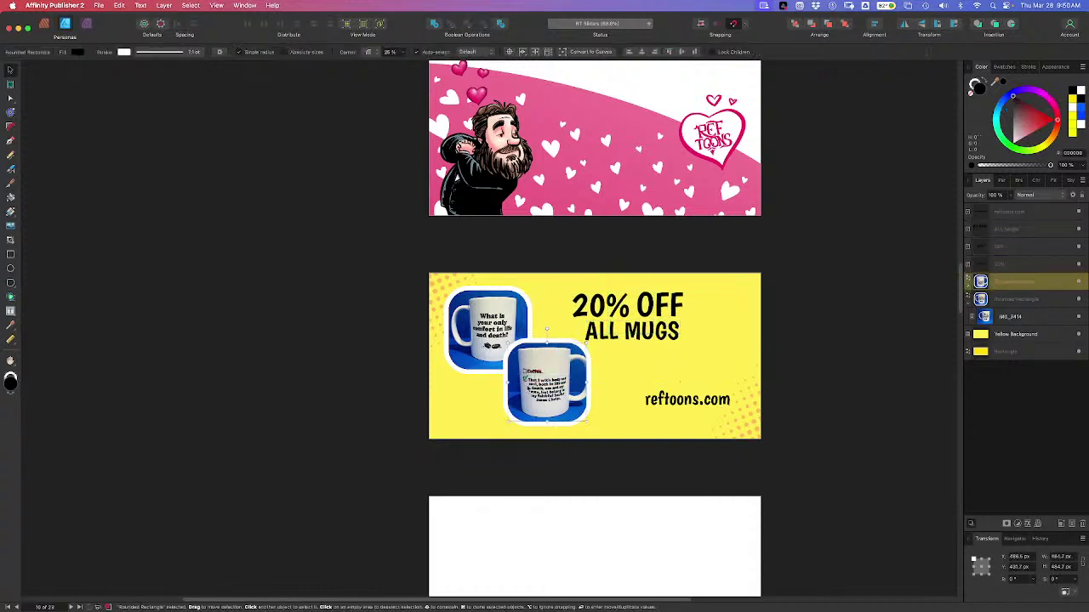
pyautogui.moveTo(587, 422); pyautogui.dragTo(554, 379)
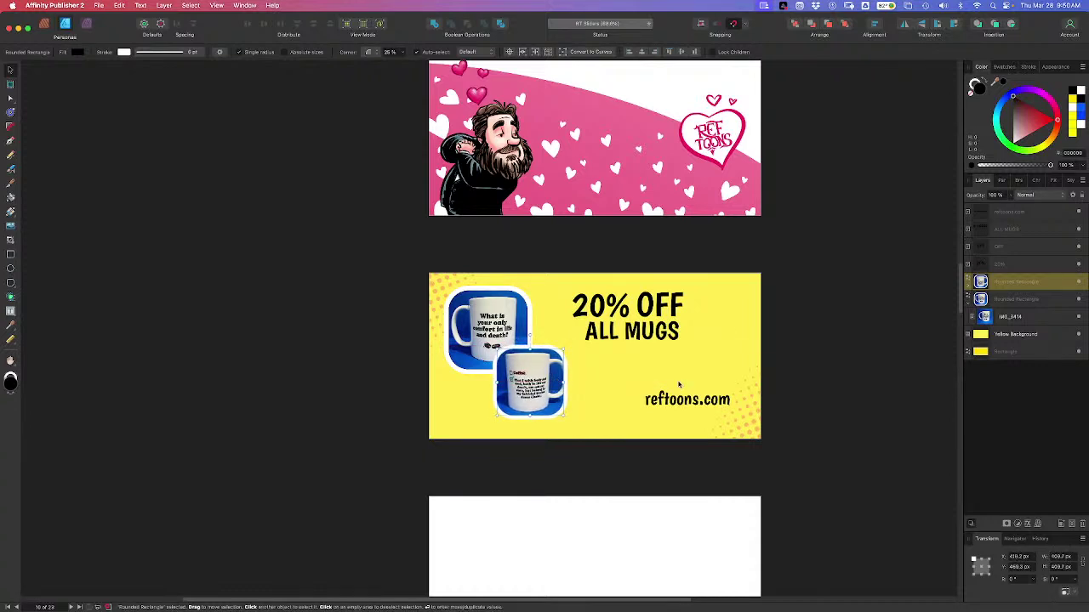
pyautogui.click(657, 312)
pyautogui.keyDown('shift'); pyautogui.click(593, 314); pyautogui.keyUp('shift')
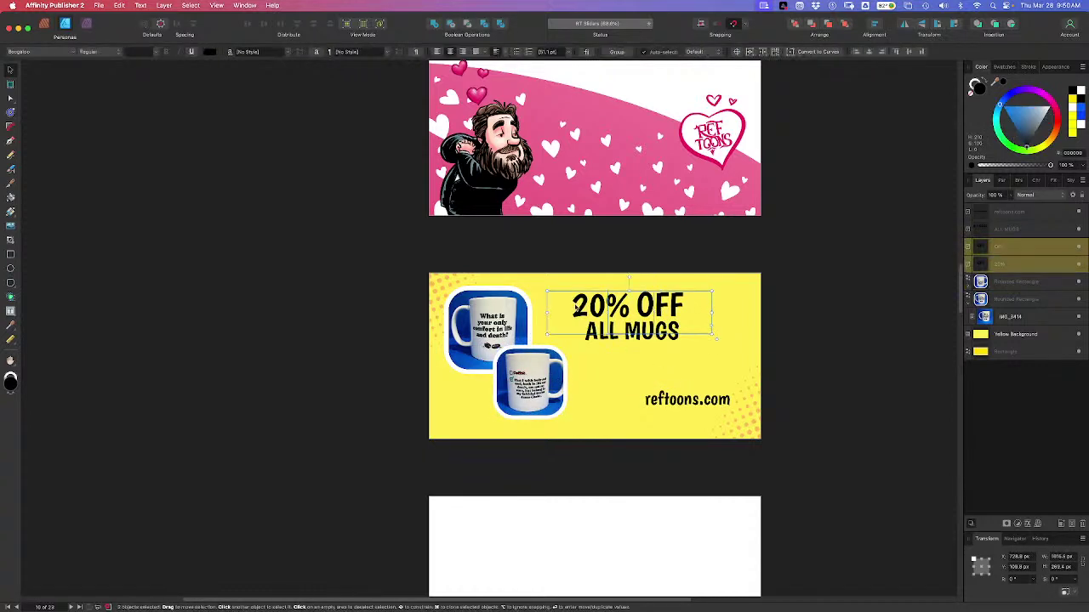
pyautogui.keyDown('shift'); pyautogui.click(619, 339); pyautogui.keyUp('shift')
pyautogui.moveTo(625, 343); pyautogui.dragTo(651, 333)
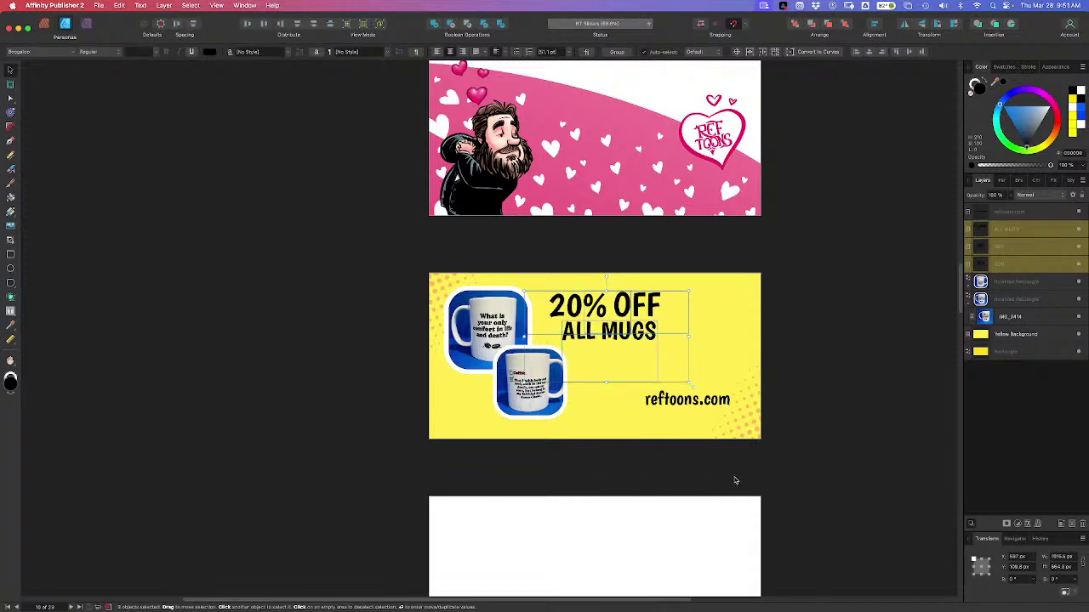
# Shift the photos and text together toward the banner's centre, and place "reftoons.com" below "ALL MUGS" with a gap
pyautogui.moveTo(747, 474); pyautogui.dragTo(430, 251)
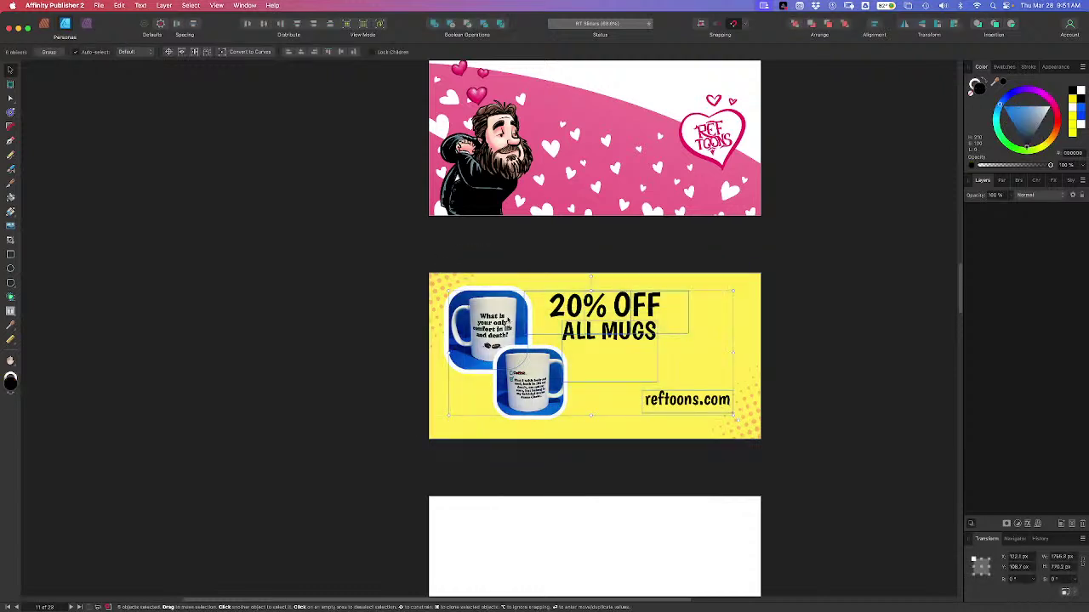
pyautogui.moveTo(508, 320); pyautogui.dragTo(534, 320)
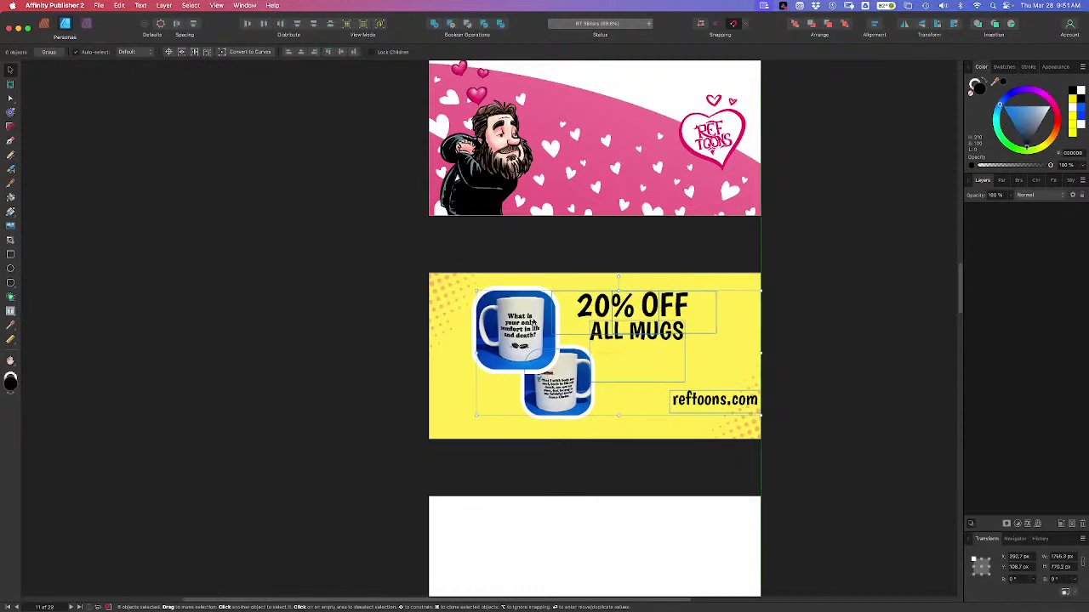
pyautogui.hotkey('ctrl', 'z')
pyautogui.moveTo(644, 399); pyautogui.dragTo(643, 383)
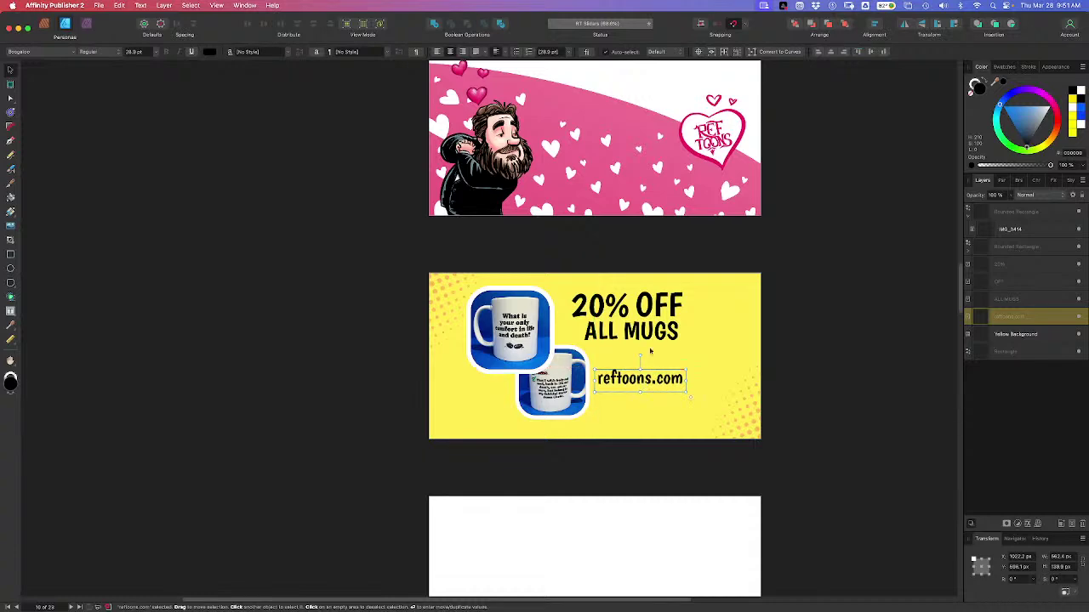
# Duplicate "reftoons.com" into the gap beneath "ALL MUGS" and shorten the "ALL MUGS" text frame
pyautogui.scroll(5, 650, 339)
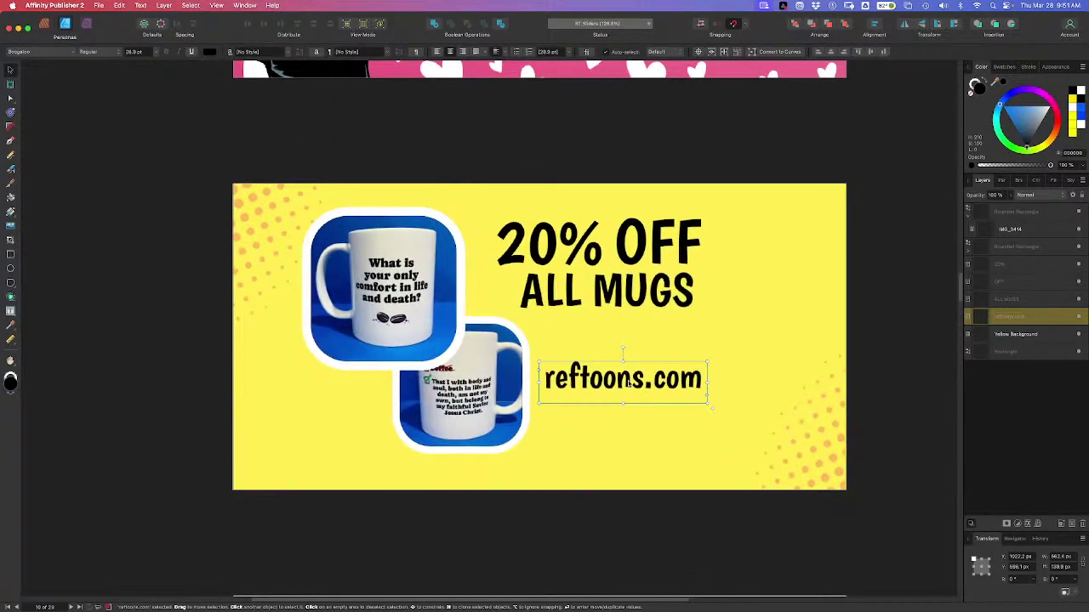
pyautogui.click(628, 384)
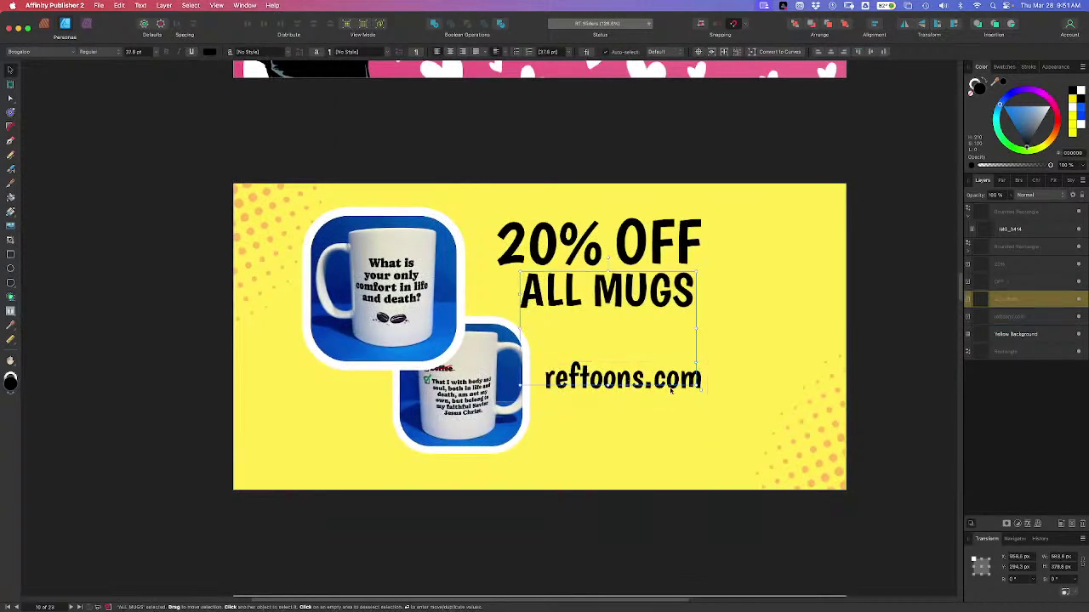
pyautogui.click(674, 390)
pyautogui.keyDown('alt'); pyautogui.moveTo(675, 389); pyautogui.dragTo(671, 344); pyautogui.keyUp('alt')
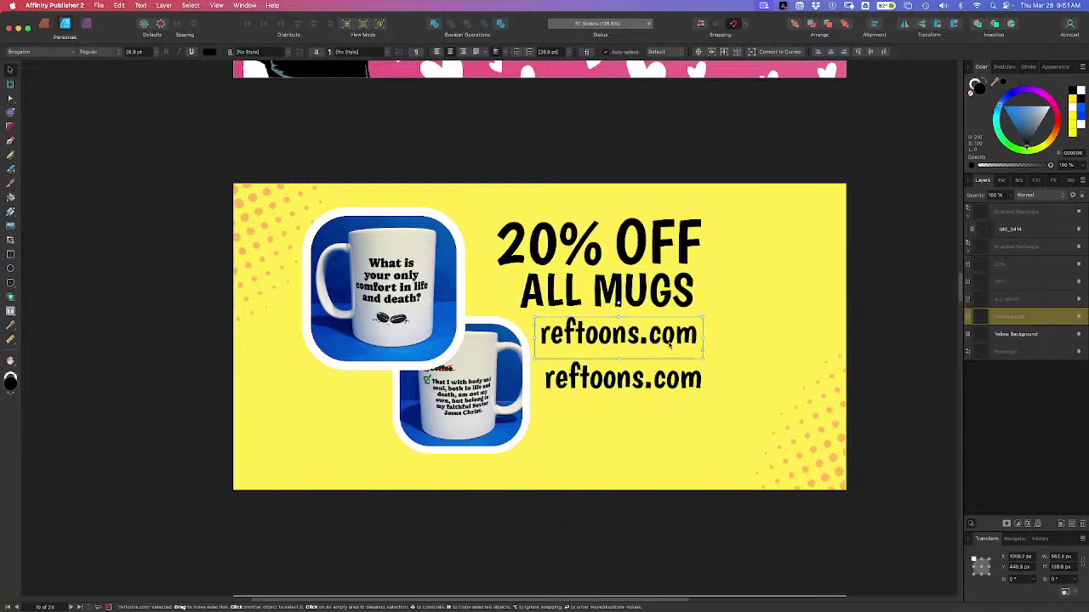
pyautogui.click(671, 338)
pyautogui.doubleClick(671, 338)
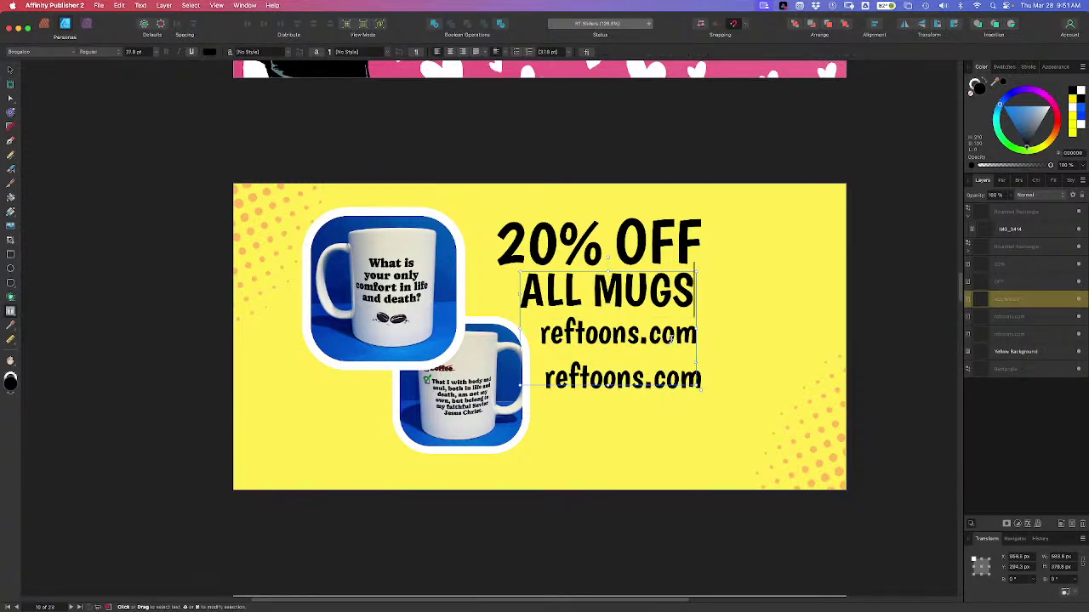
pyautogui.press('super+a')
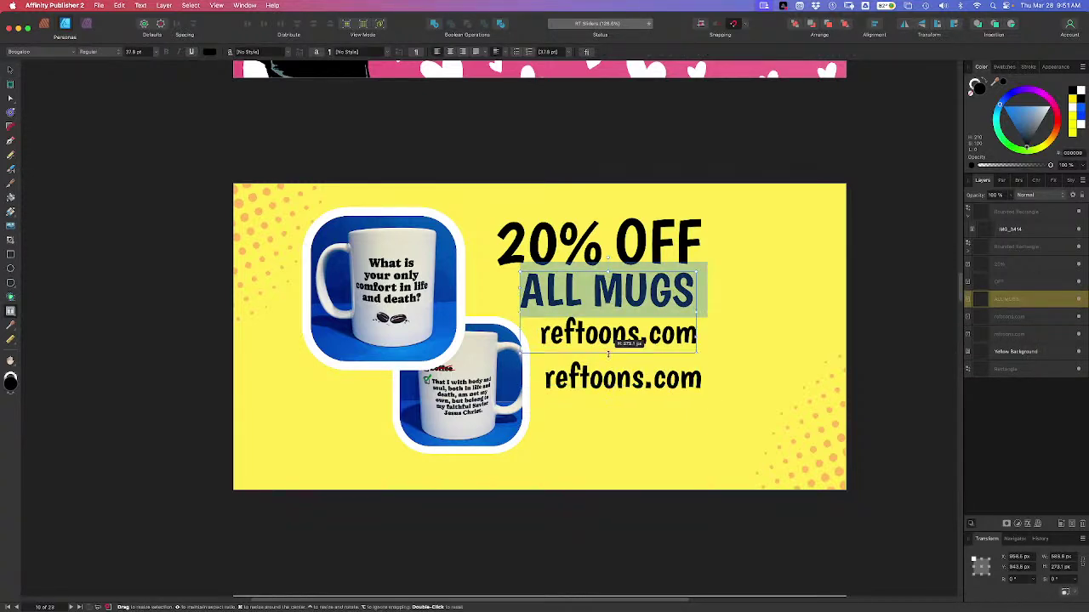
# Replace the duplicated "reftoons.com" text with the promo code "MUG20"
pyautogui.click(613, 344)
pyautogui.press('super+a')
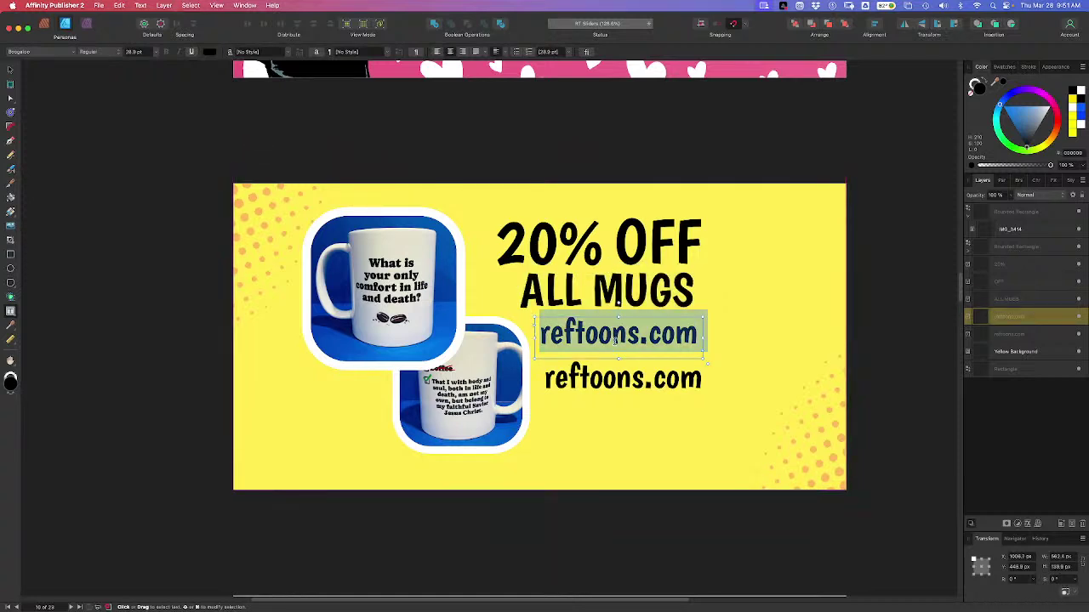
pyautogui.write('MUG')
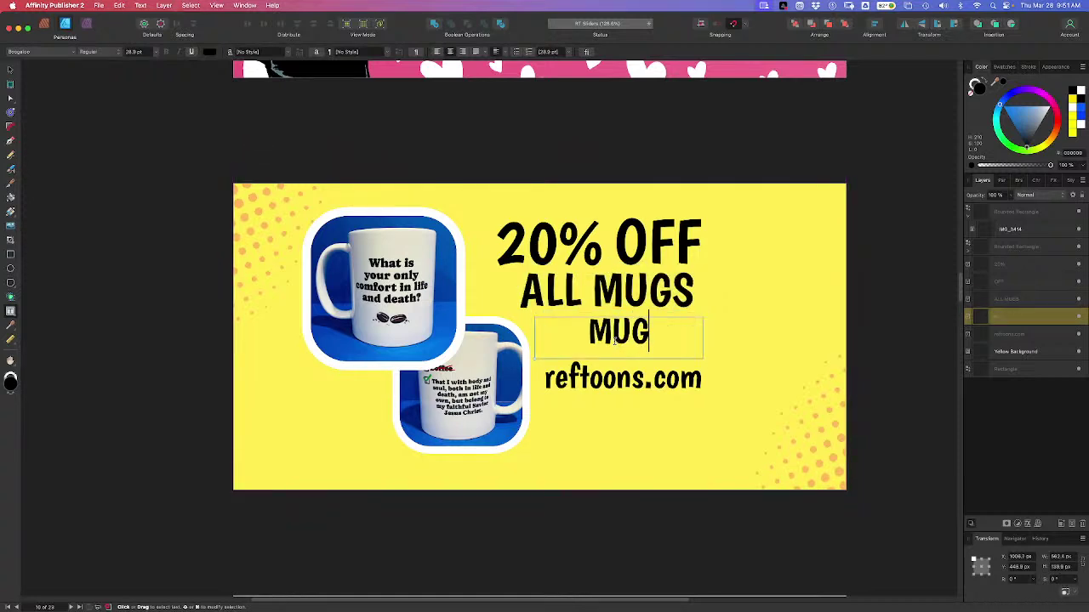
pyautogui.write('20')
pyautogui.press('Escape')
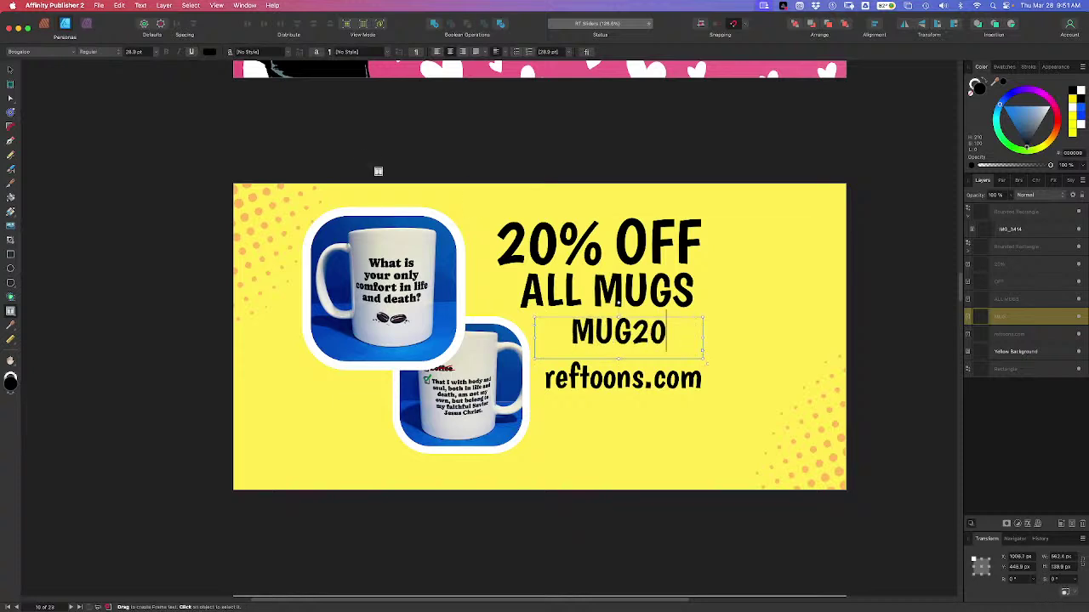
pyautogui.press('Escape')
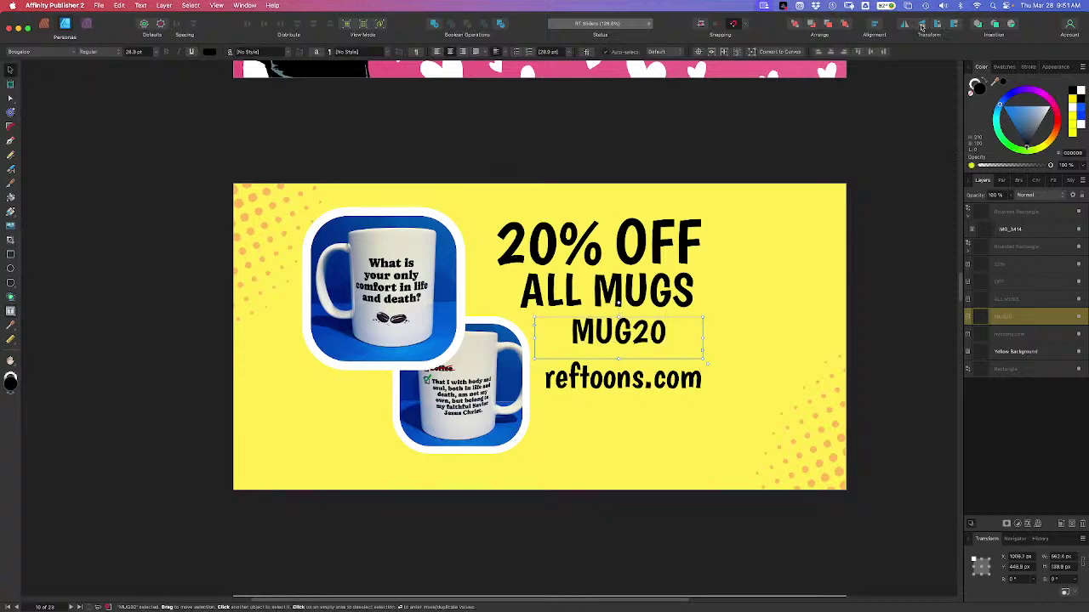
# Recolour "MUG20" white, tighten its text frame around the word, and position it just above a lowered "reftoons.com"
pyautogui.click(1042, 109)
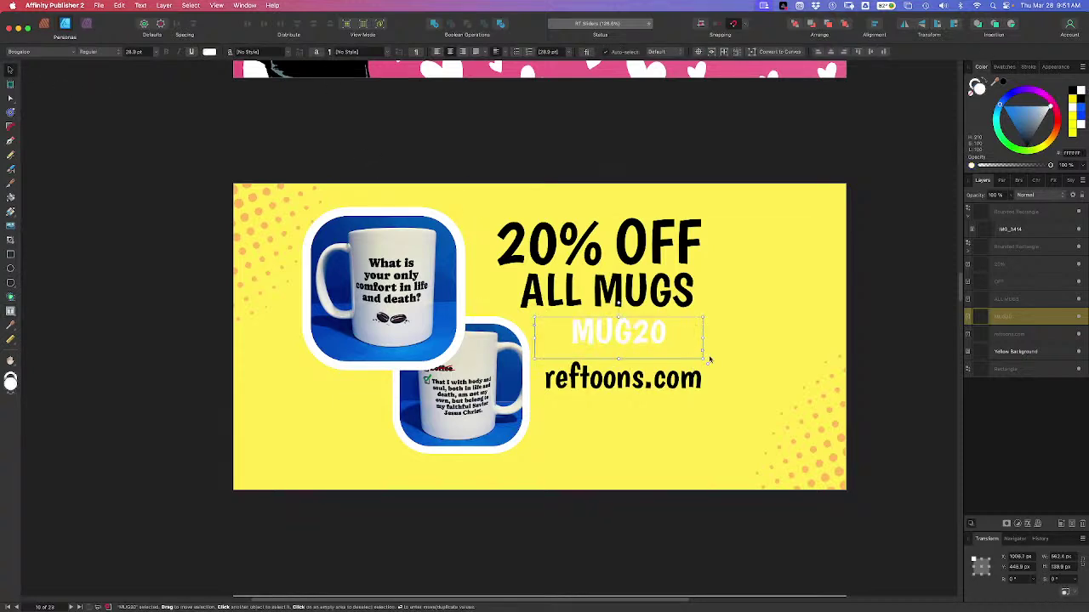
pyautogui.moveTo(702, 339); pyautogui.dragTo(637, 369)
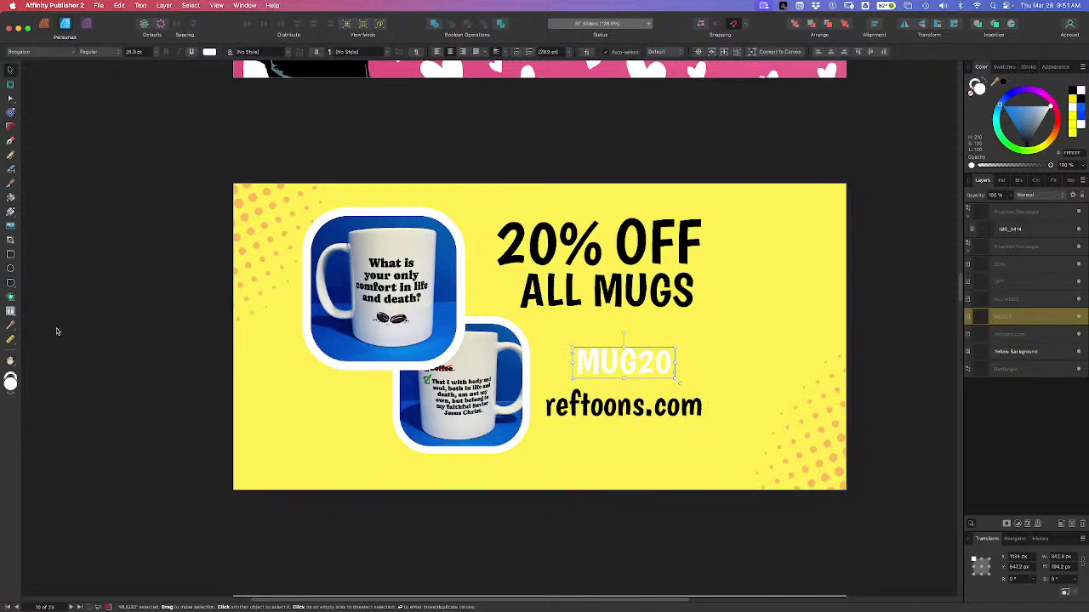
# Draw a rounded rectangle about 401 by 138 px over "MUG20" and remove its outline
pyautogui.click(12, 254)
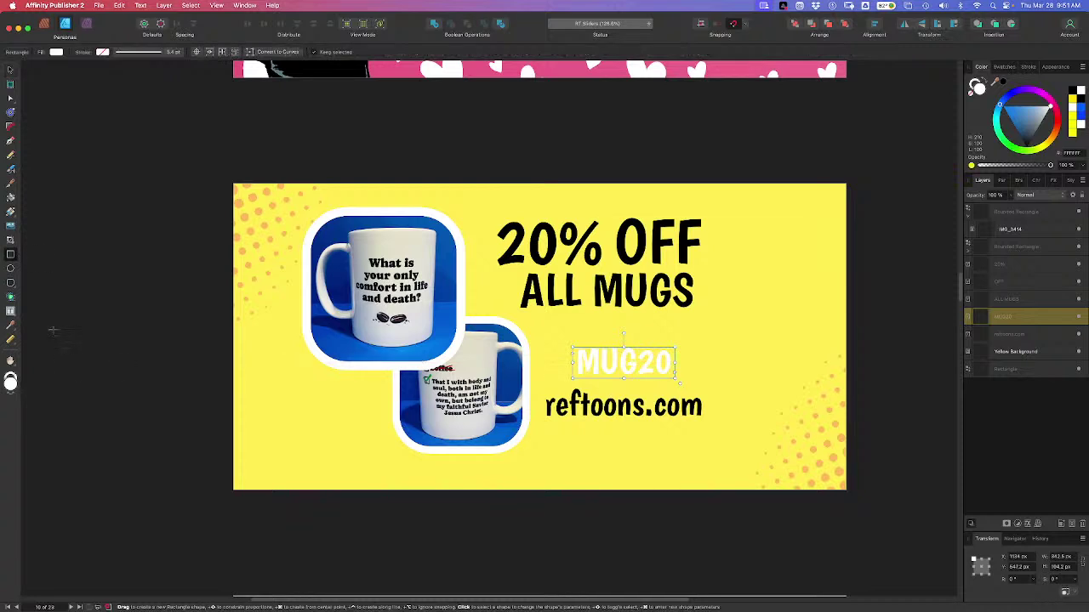
pyautogui.click(11, 283)
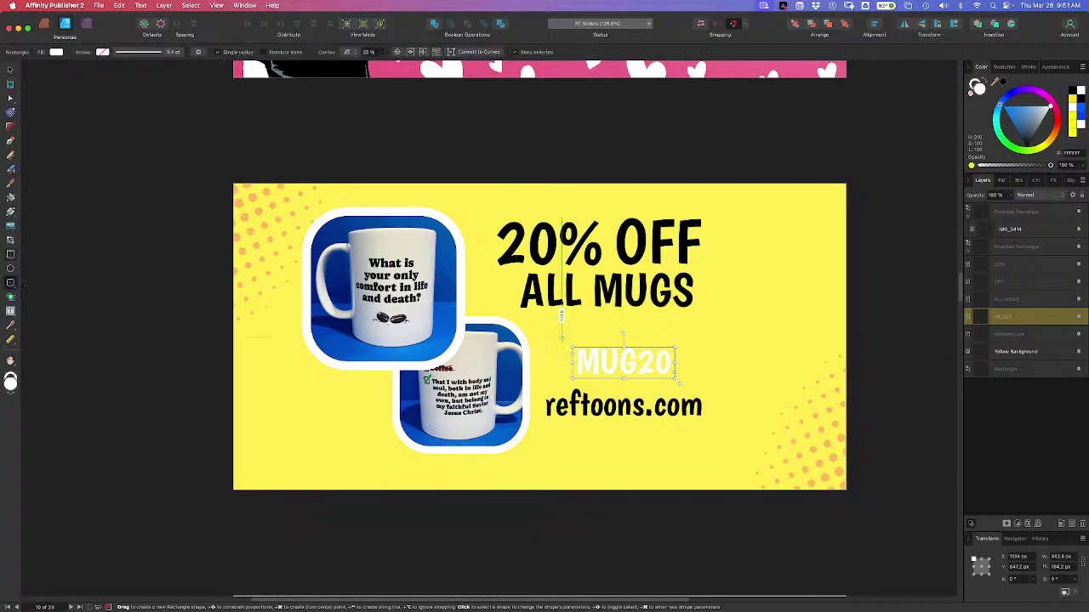
pyautogui.moveTo(561, 336); pyautogui.dragTo(681, 379)
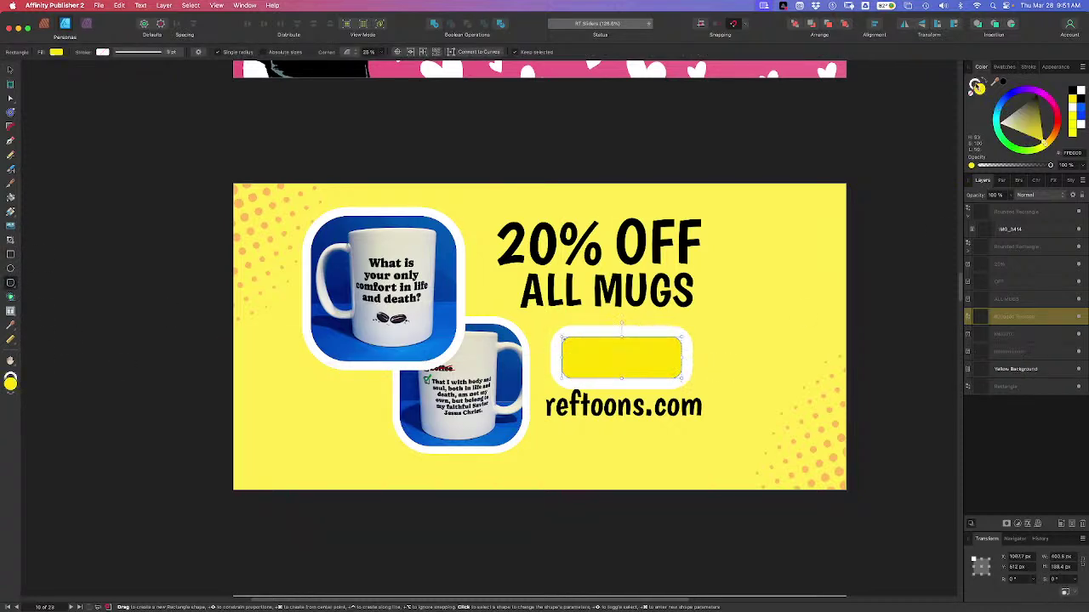
pyautogui.click(978, 87)
pyautogui.click(972, 94)
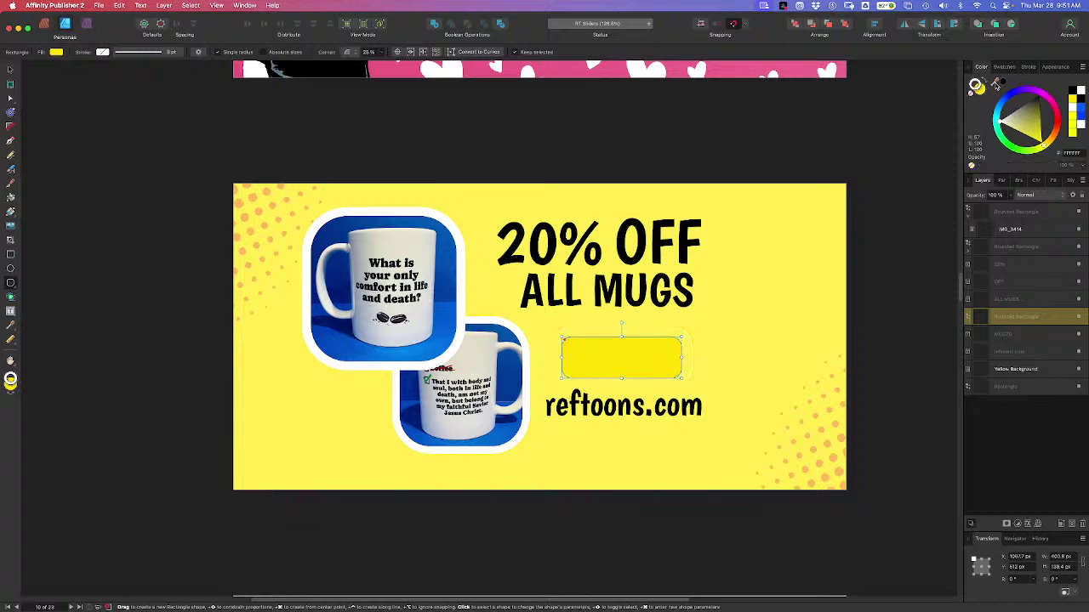
# Fill the rounded rectangle with the blue sampled from the mug photo's background, leaving it without an outline
pyautogui.press('Escape')
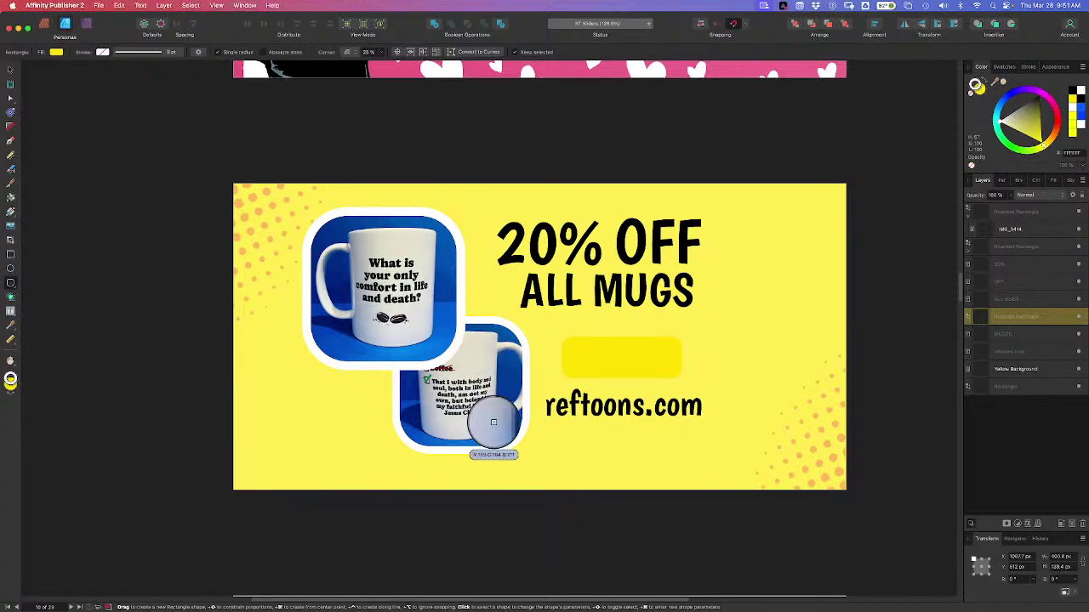
pyautogui.click(621, 355)
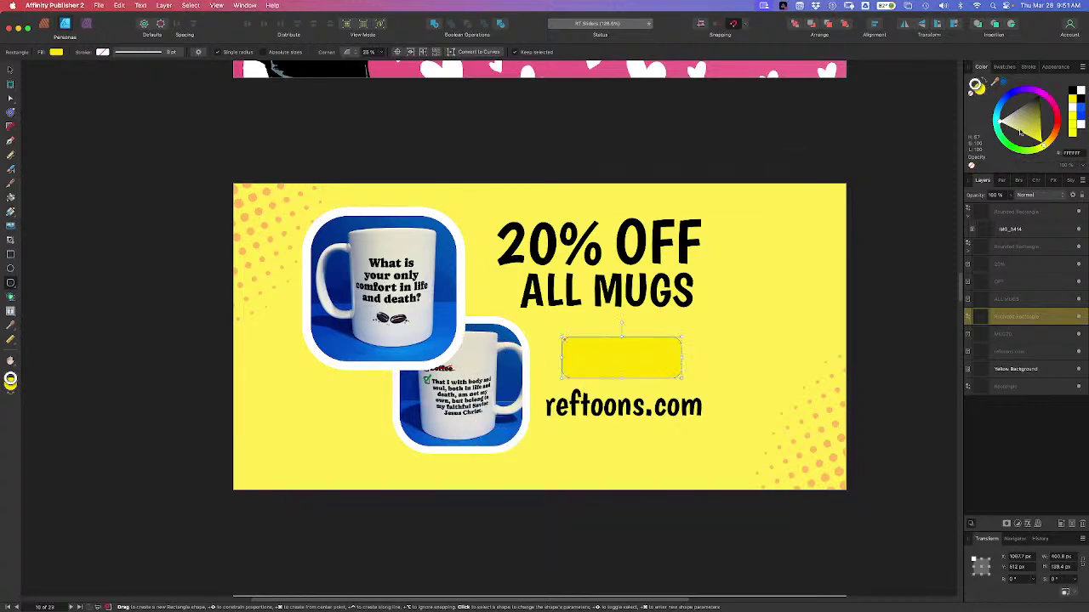
pyautogui.click(1002, 86)
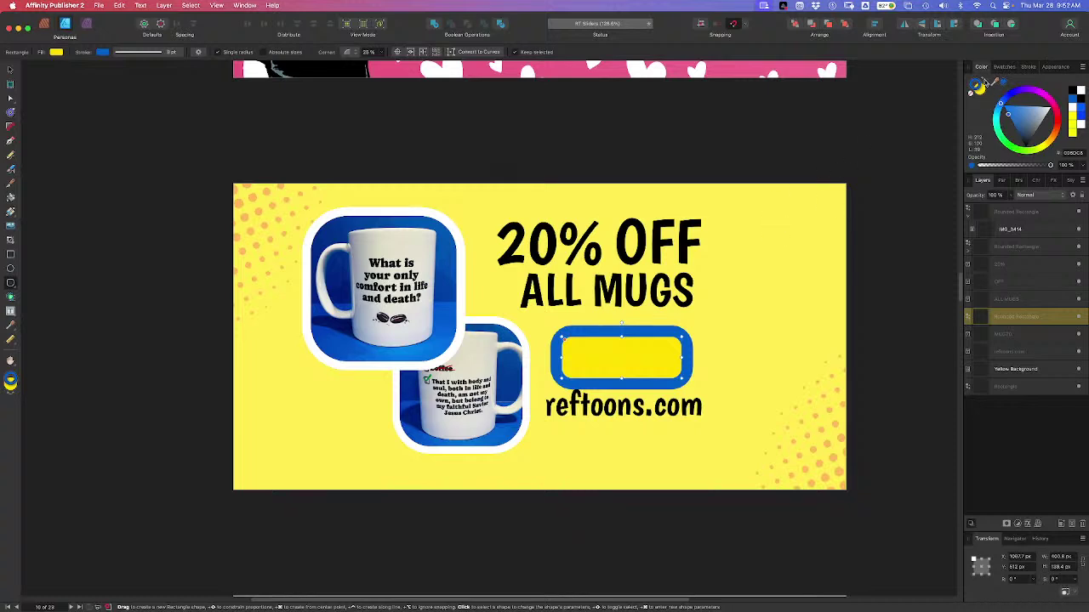
pyautogui.click(983, 82)
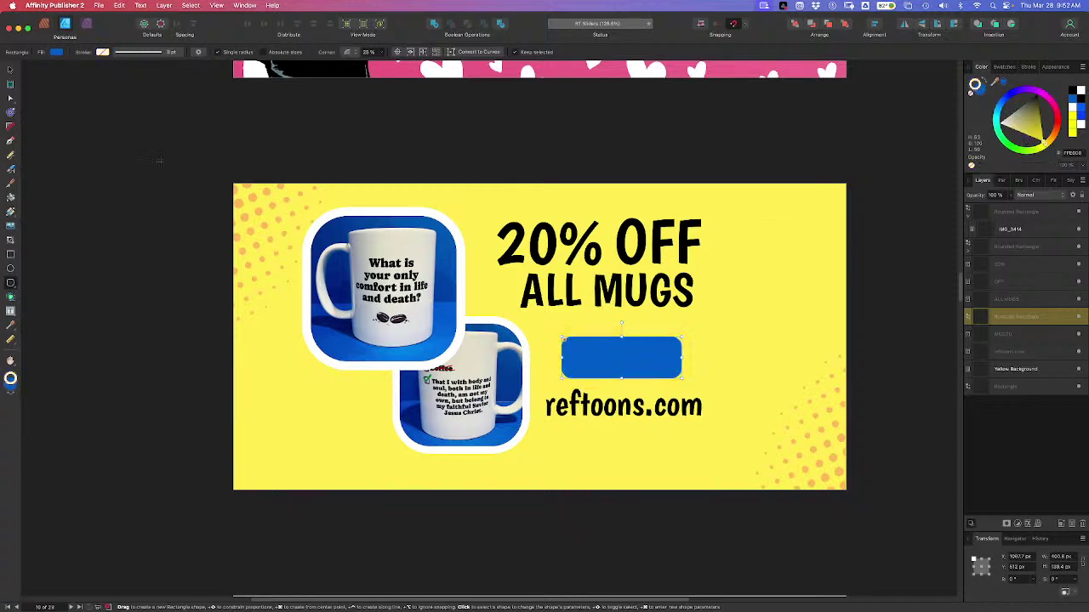
# Send the blue rounded rectangle behind "MUG20" and nudge the text up to centre it vertically inside the shape
pyautogui.click(10, 72)
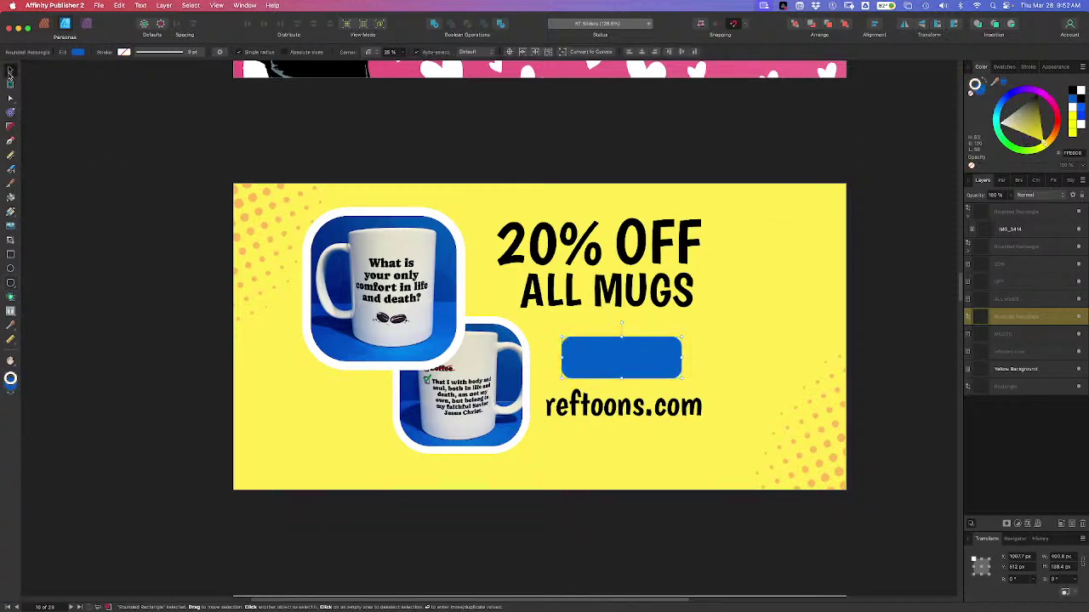
pyautogui.press('super+bracketleft')
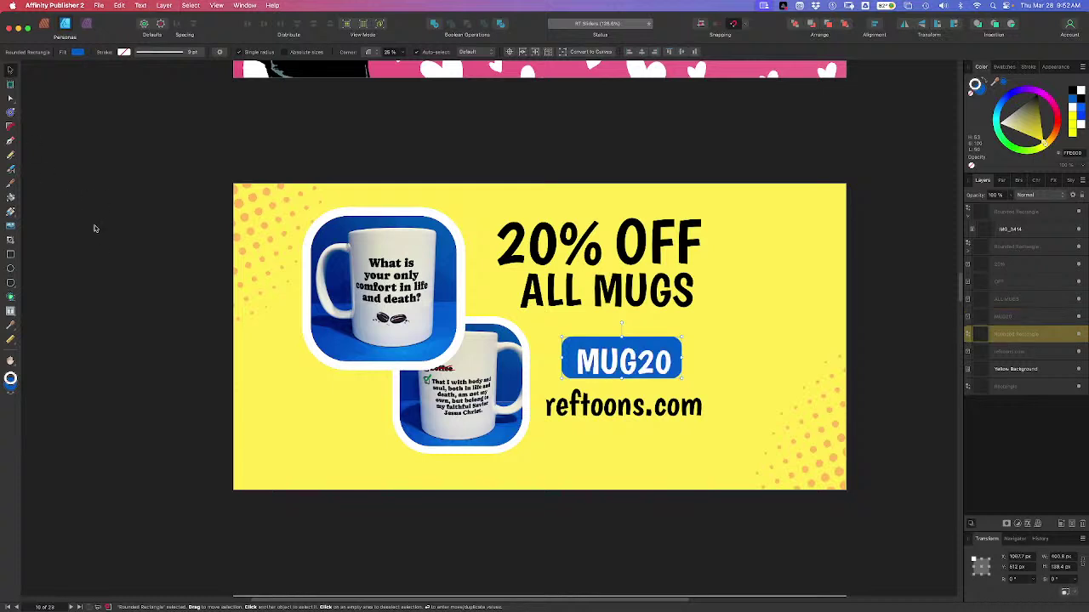
pyautogui.click(629, 365)
pyautogui.press('Up')
pyautogui.press('Up')
pyautogui.press('Up')
pyautogui.press('Up')
pyautogui.press('Up')
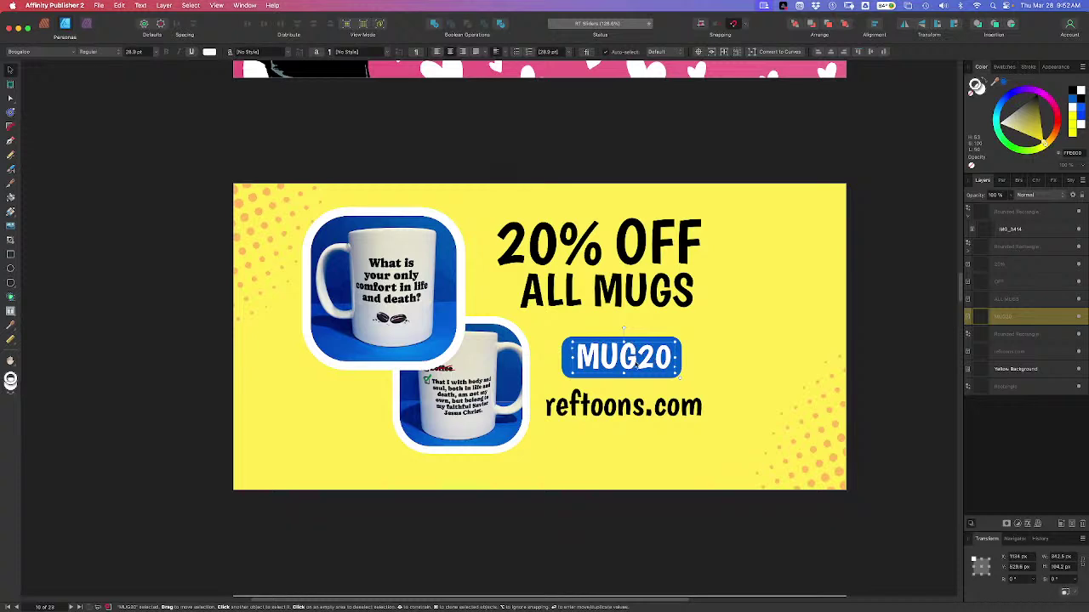
# Duplicate "MUG20" directly above the blue badge and replace the copy's text with "Use code:"
pyautogui.moveTo(634, 361); pyautogui.dragTo(634, 327)
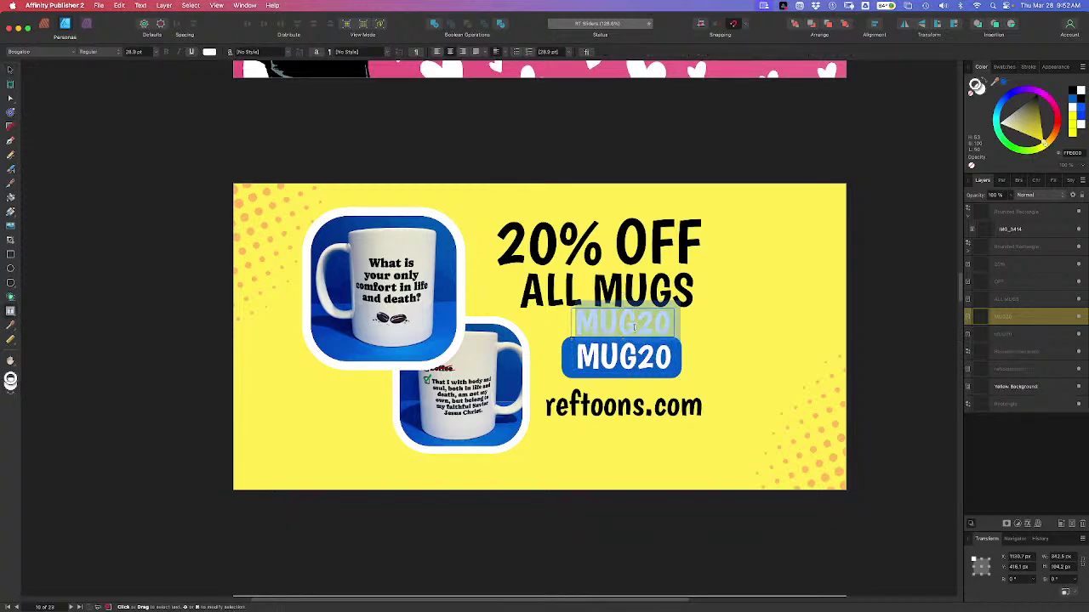
pyautogui.write('Use')
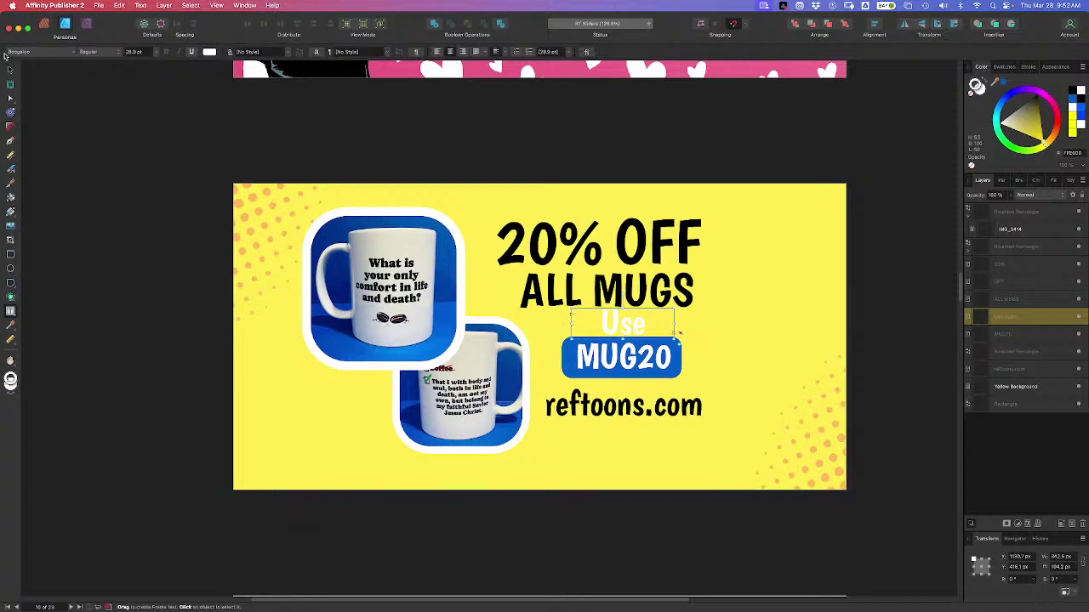
pyautogui.click(10, 68)
# Recolour "Use code:" black without an outline and shrink it to fit between "ALL MUGS" and the blue badge
pyautogui.moveTo(1020, 109); pyautogui.dragTo(997, 99)
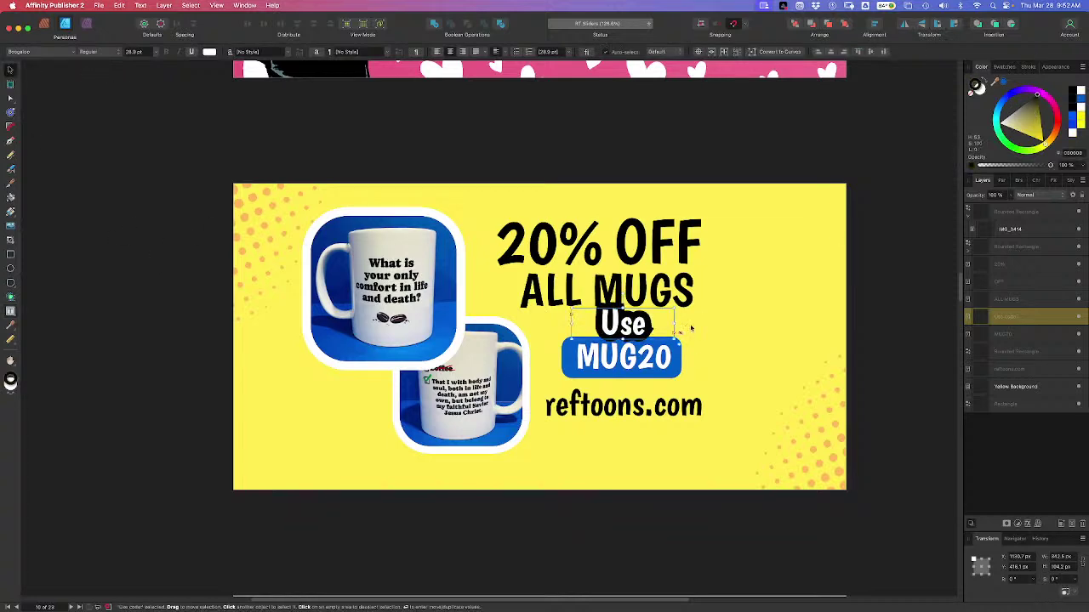
pyautogui.click(988, 82)
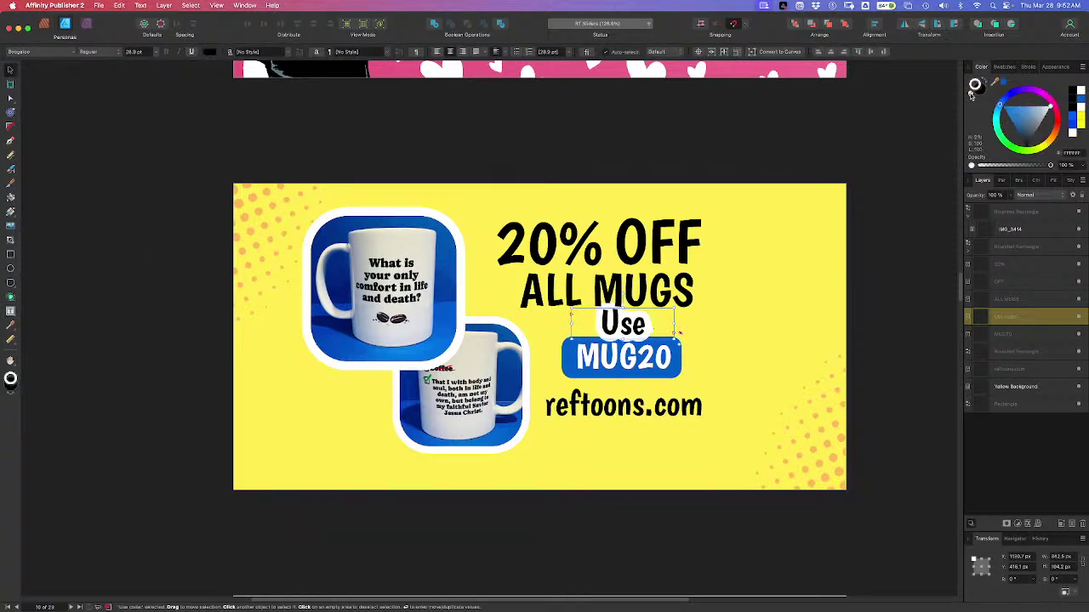
pyautogui.moveTo(679, 324)
pyautogui.mouseDown()
pyautogui.moveTo(714, 324)
pyautogui.moveTo(677, 317)
pyautogui.moveTo(659, 329)
pyautogui.mouseUp()
pyautogui.click(732, 350)
pyautogui.scroll(-2, 732, 351)
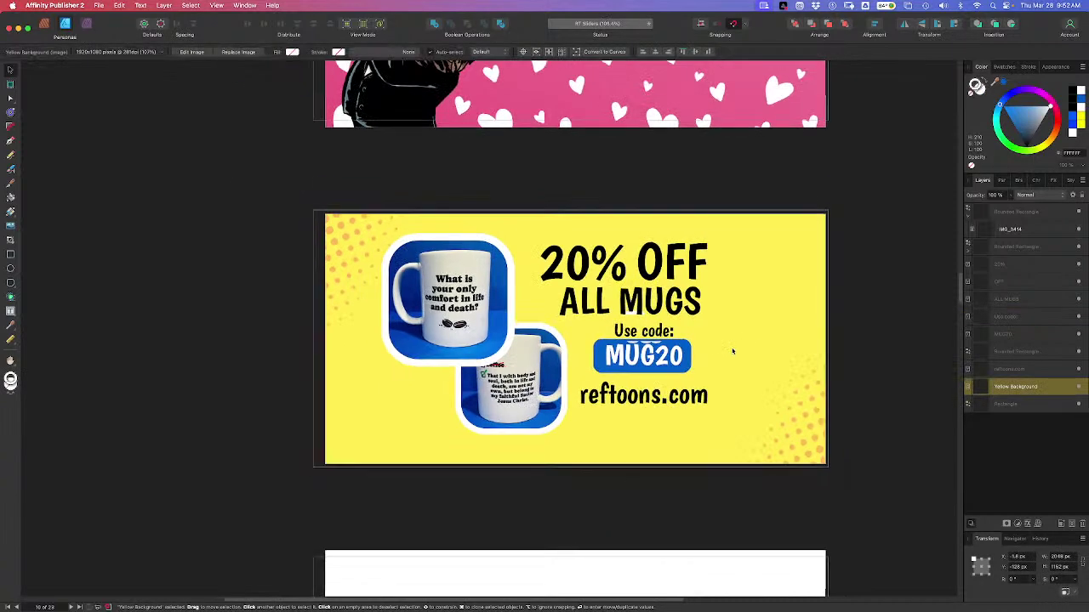
# Move "reftoons.com" slightly up, closer to the blue "MUG20" badge
pyautogui.moveTo(884, 348); pyautogui.dragTo(803, 369)
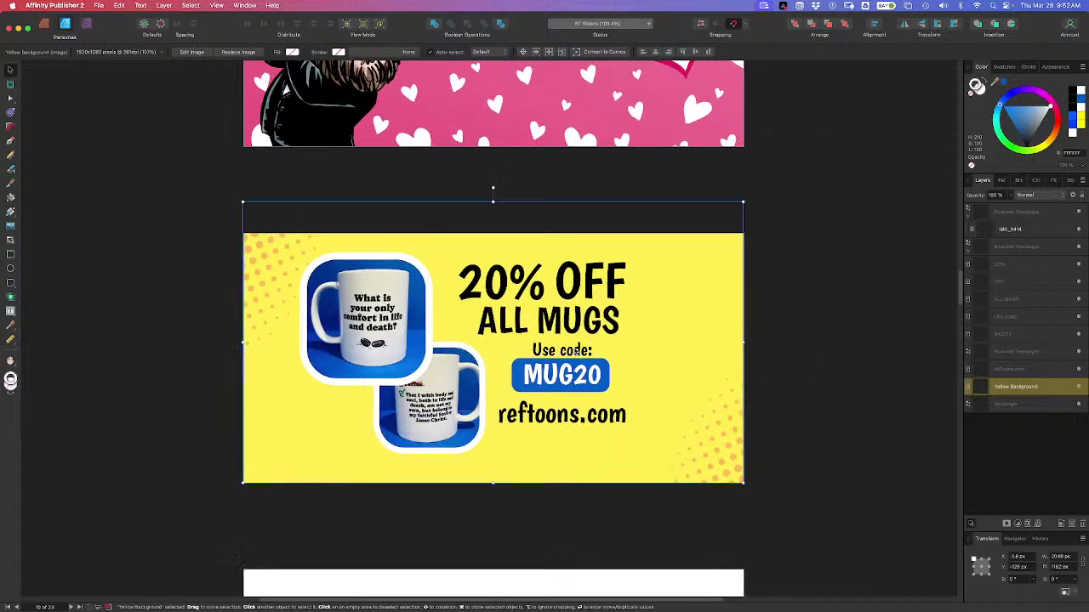
pyautogui.click(590, 417)
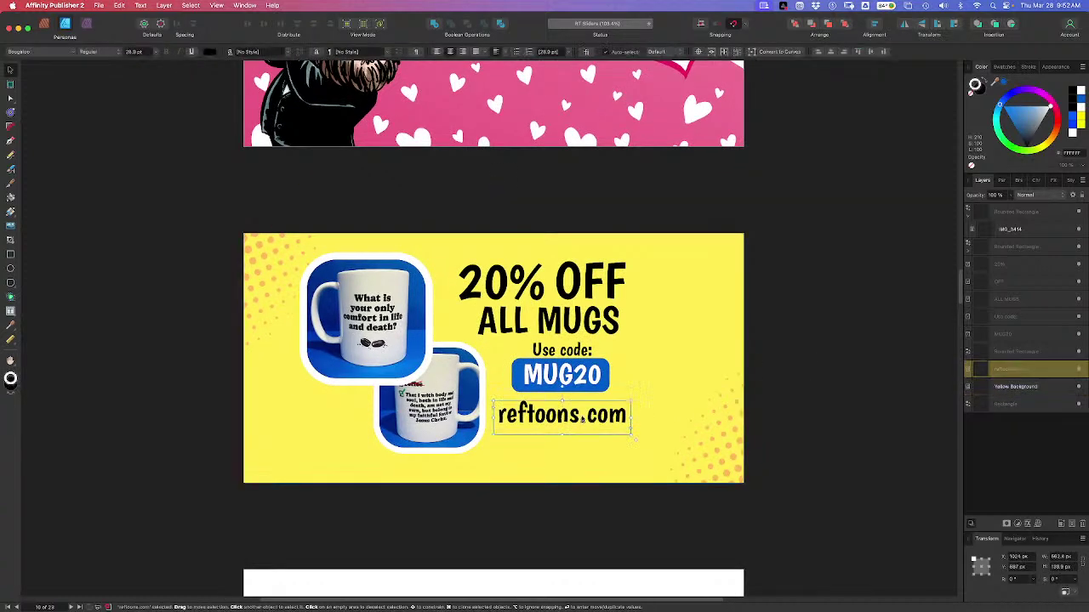
pyautogui.moveTo(582, 418); pyautogui.dragTo(583, 418)
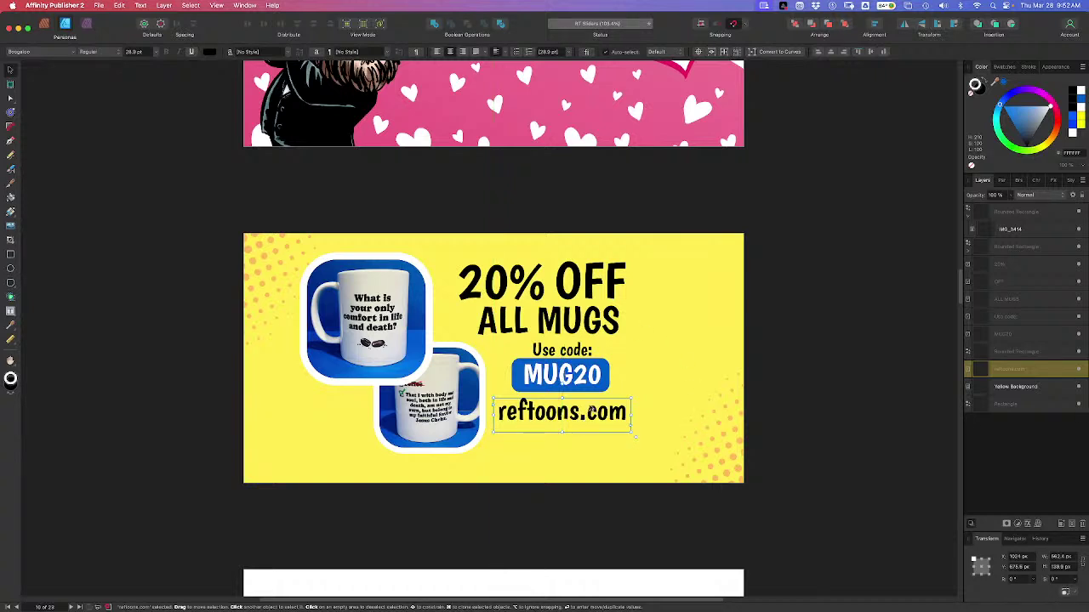
# Draw a bar about 1200 by 120 px behind "reftoons.com", from the lower mug photo past the banner's right edge
pyautogui.click(12, 255)
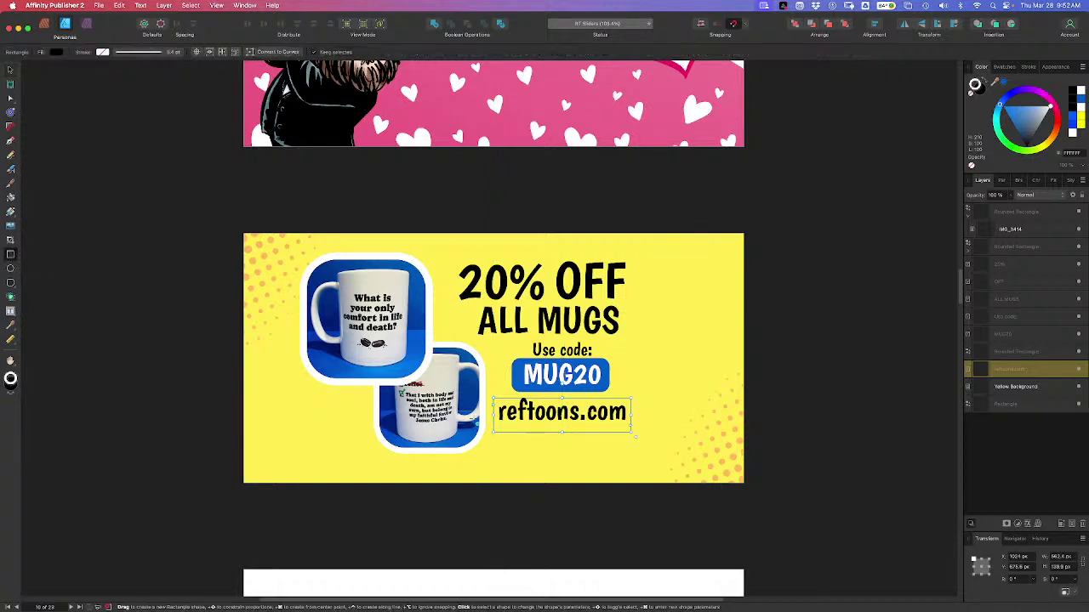
pyautogui.moveTo(460, 398); pyautogui.dragTo(753, 437)
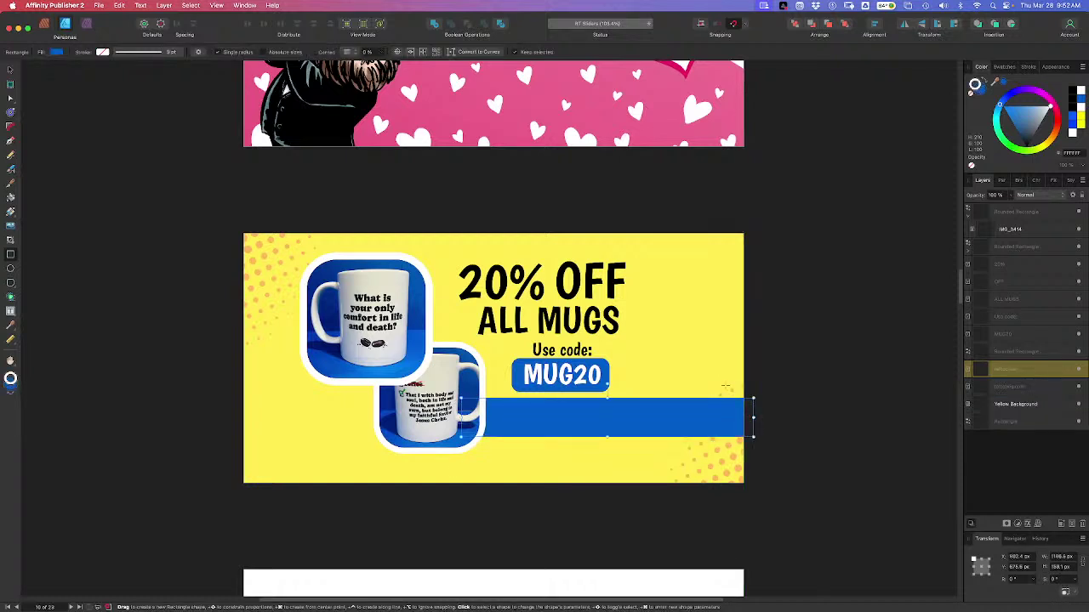
pyautogui.press('super+bracketleft')
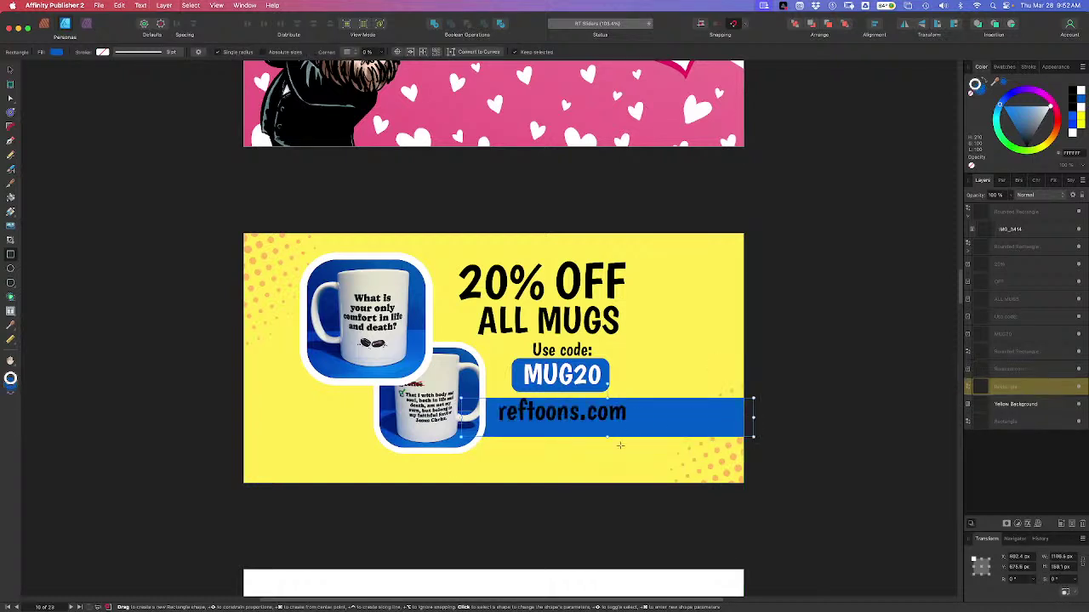
pyautogui.moveTo(607, 437); pyautogui.dragTo(608, 428)
# Fill the bar behind "reftoons.com" with black and remove its outline
pyautogui.click(1026, 119)
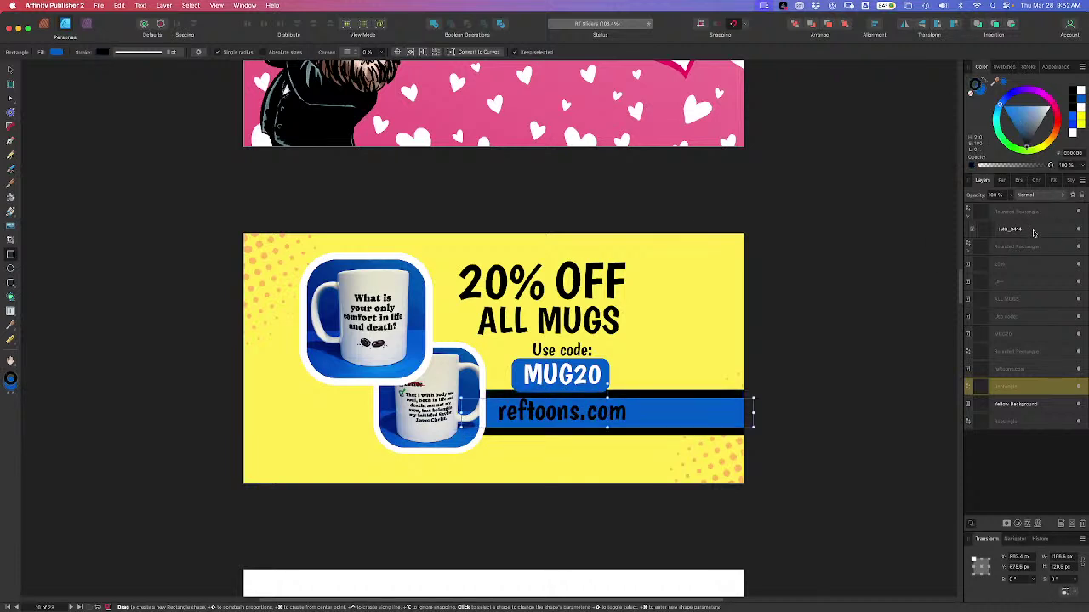
pyautogui.click(991, 82)
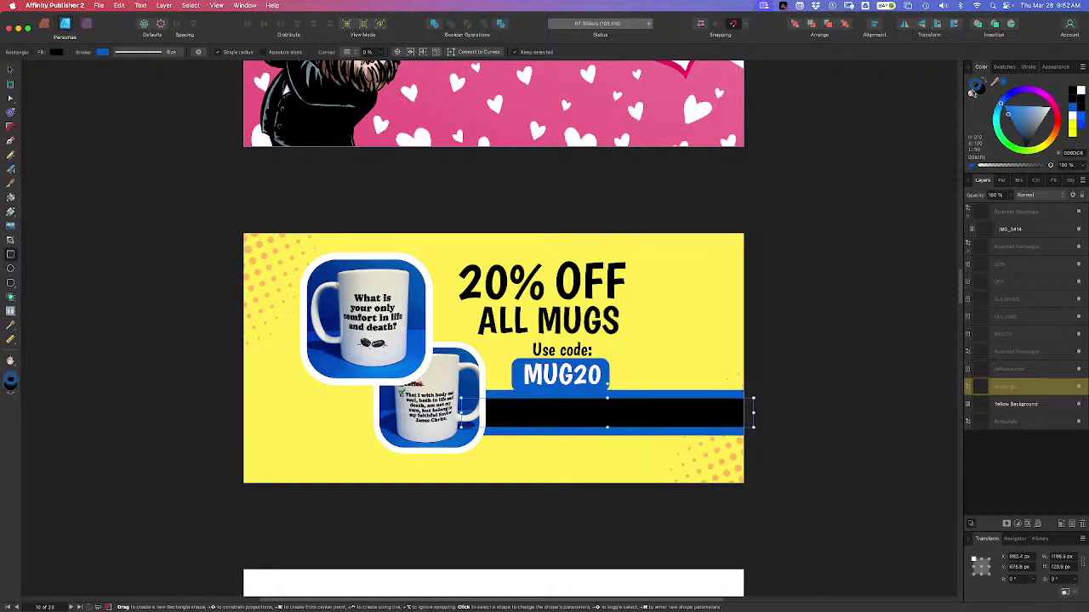
pyautogui.click(971, 98)
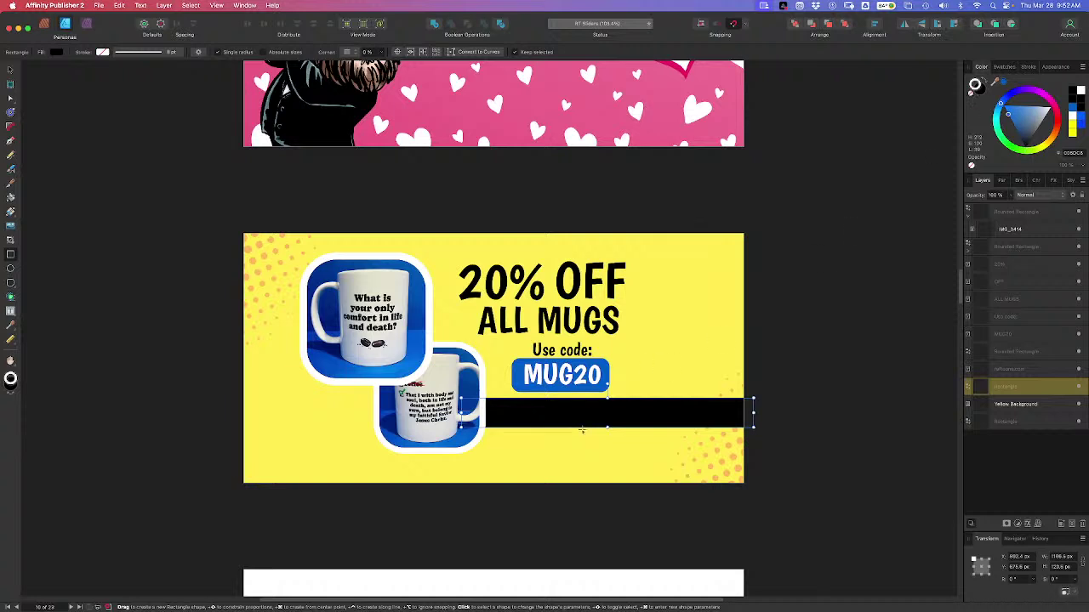
# Recolour the "reftoons.com" text white with no outline so it reads against the black bar
pyautogui.press('v')
pyautogui.click(581, 422)
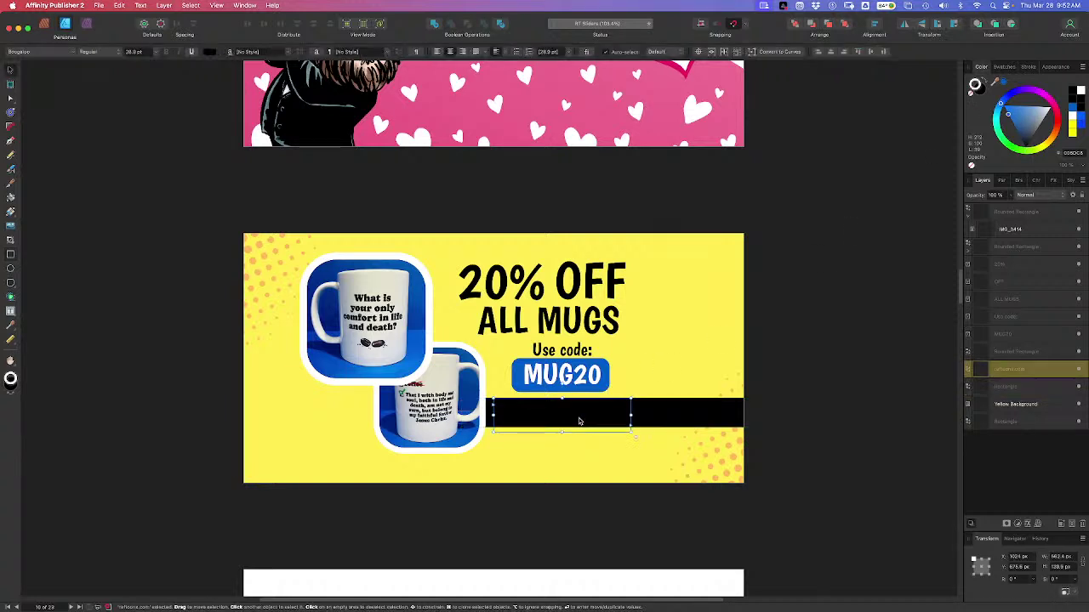
pyautogui.click(1065, 145)
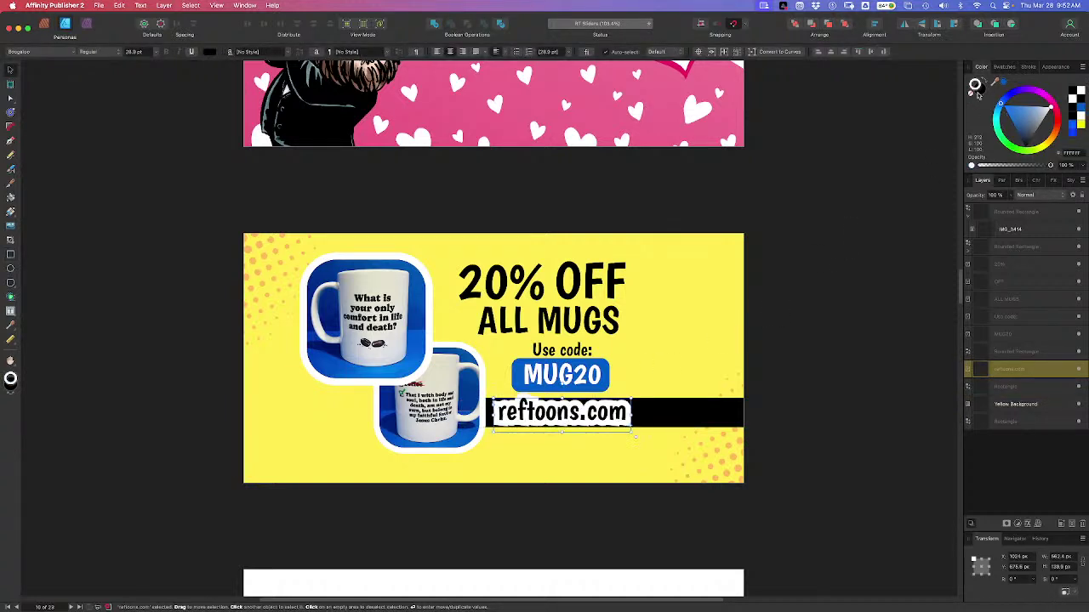
pyautogui.click(971, 97)
pyautogui.click(980, 88)
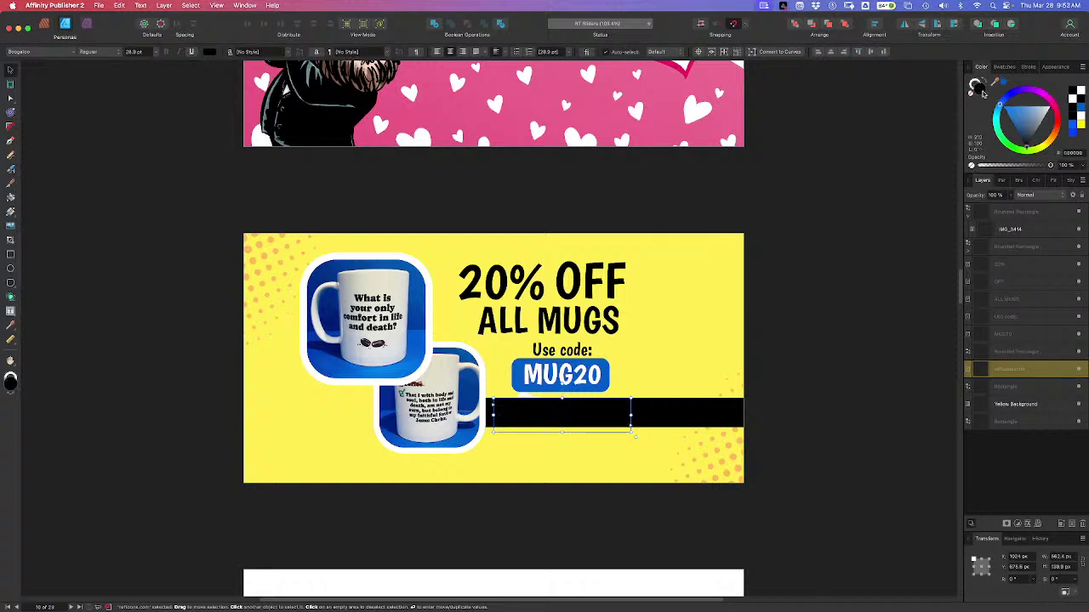
pyautogui.click(1079, 93)
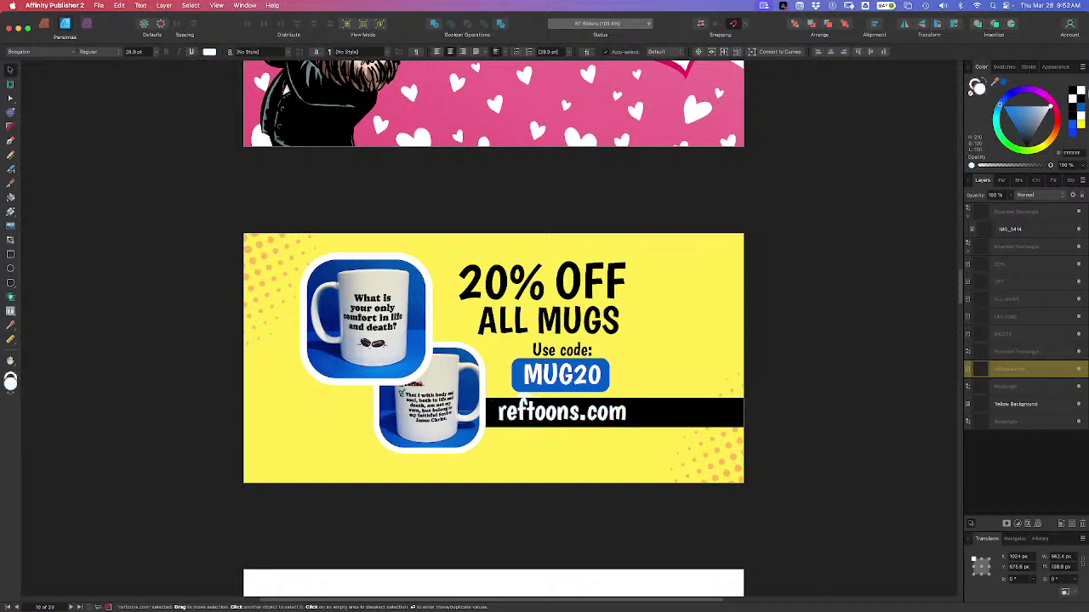
pyautogui.click(845, 294)
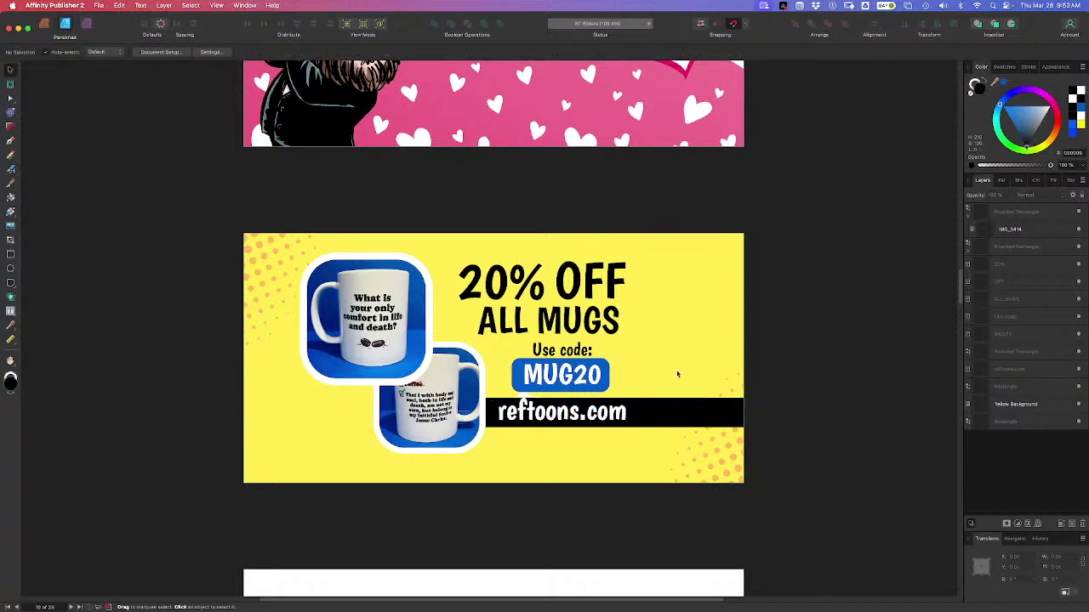
# Shrink "reftoons.com" around its centre and position it vertically centred on the black bar beneath the "MUG20" badge
pyautogui.click(586, 425)
pyautogui.scroll(2, 587, 425)
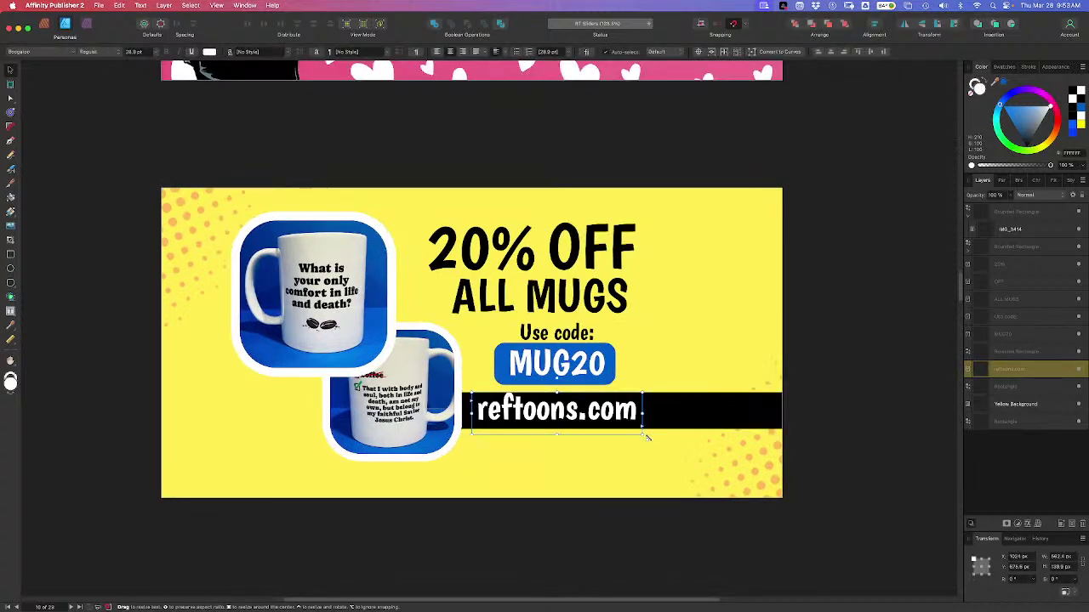
pyautogui.moveTo(646, 437); pyautogui.dragTo(617, 408)
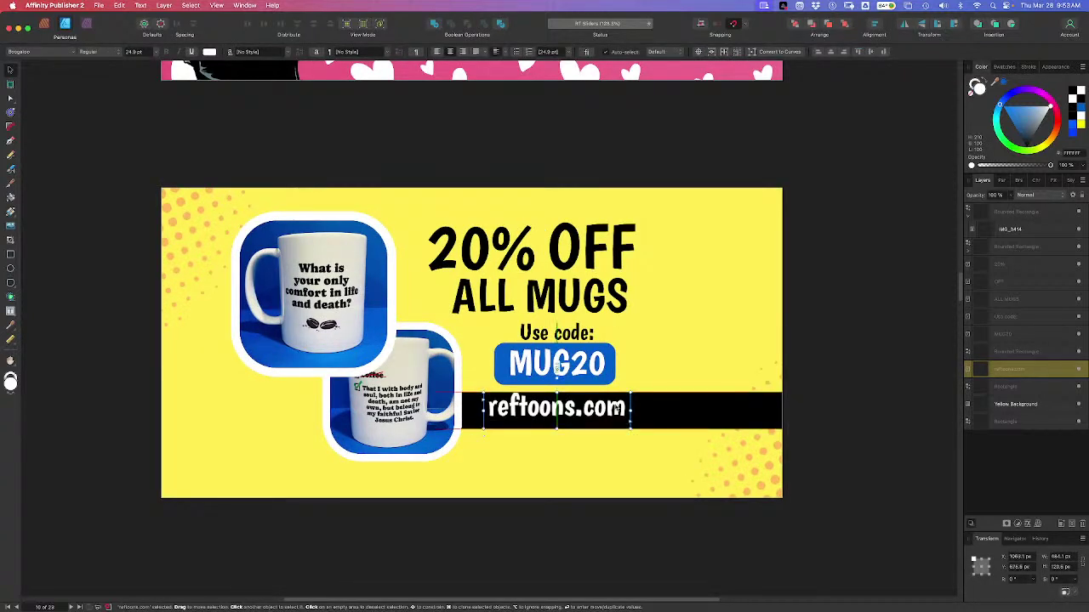
pyautogui.click(885, 460)
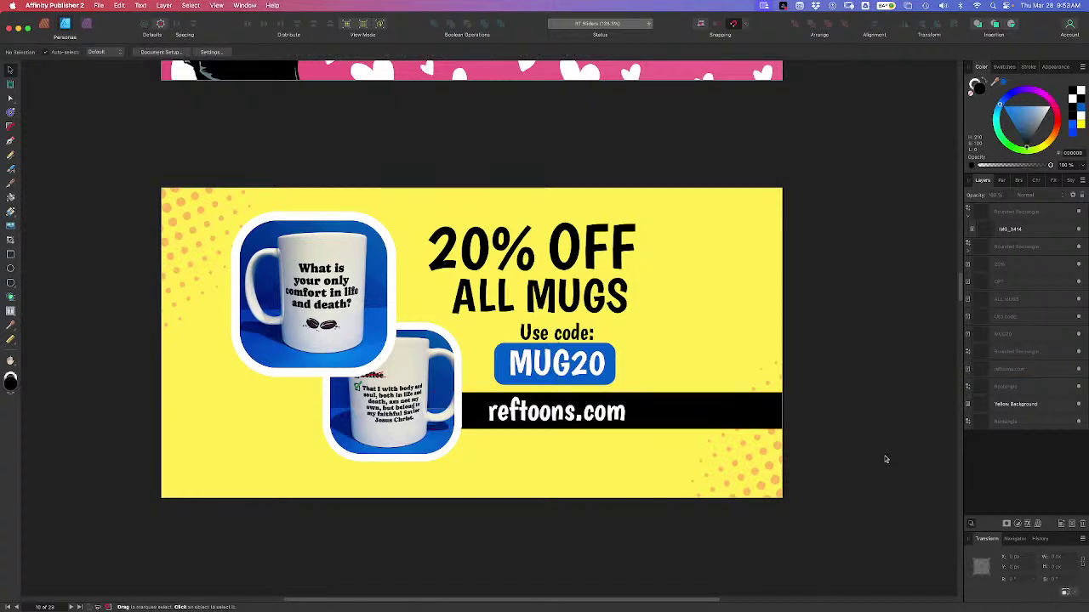
pyautogui.scroll(-1, 885, 459)
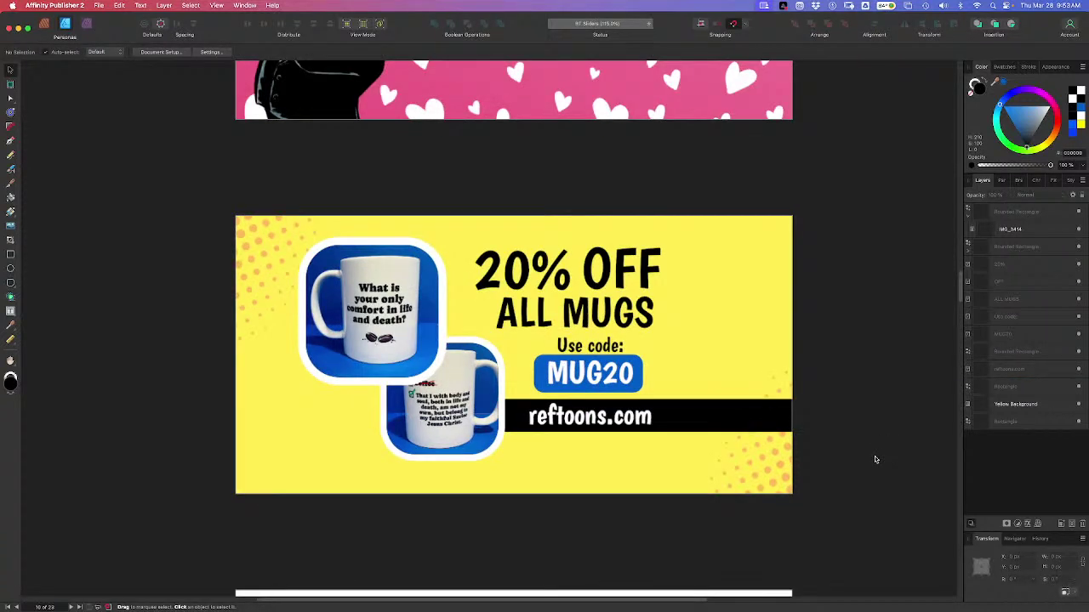
pyautogui.scroll(-1, 644, 409)
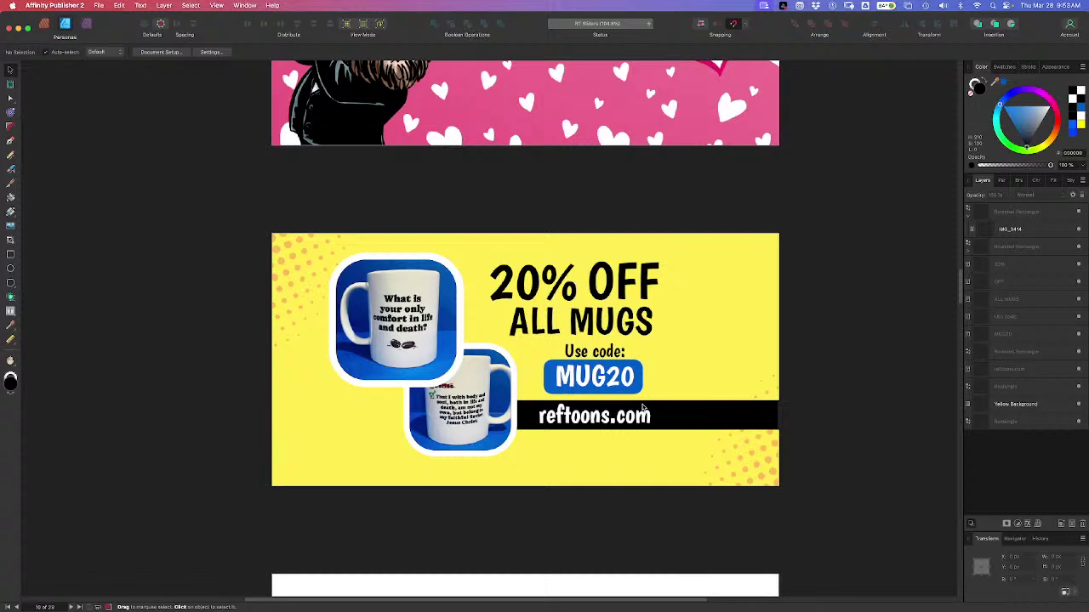
# Move both mug photos closer to the "20% OFF ALL MUGS" text, and shift all photos and text together slightly left
pyautogui.click(426, 365)
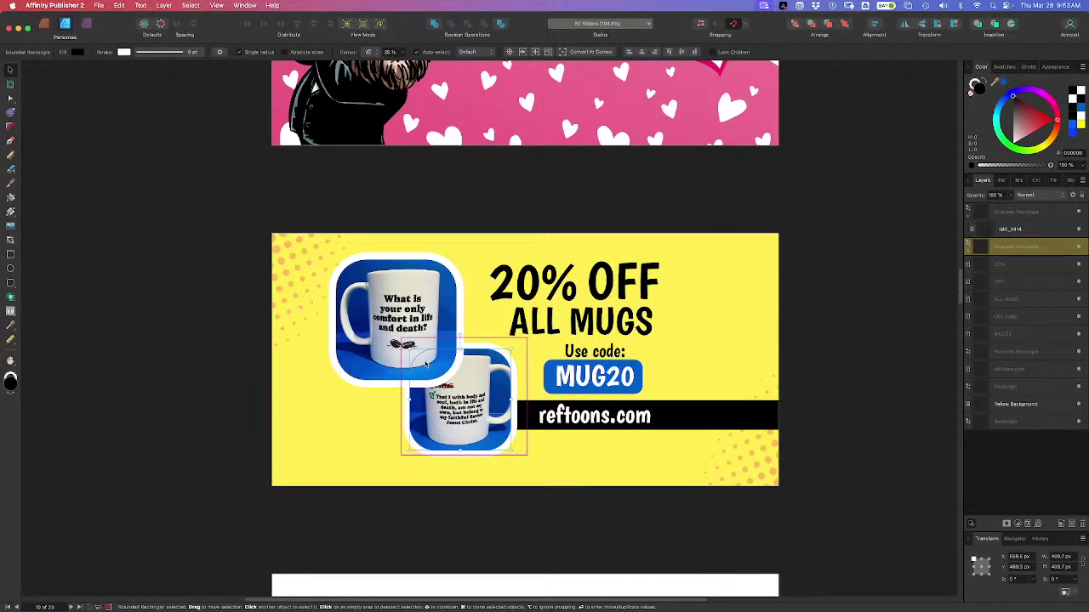
pyautogui.keyDown('shift'); pyautogui.click(414, 308); pyautogui.keyUp('shift')
pyautogui.moveTo(414, 308); pyautogui.dragTo(435, 310)
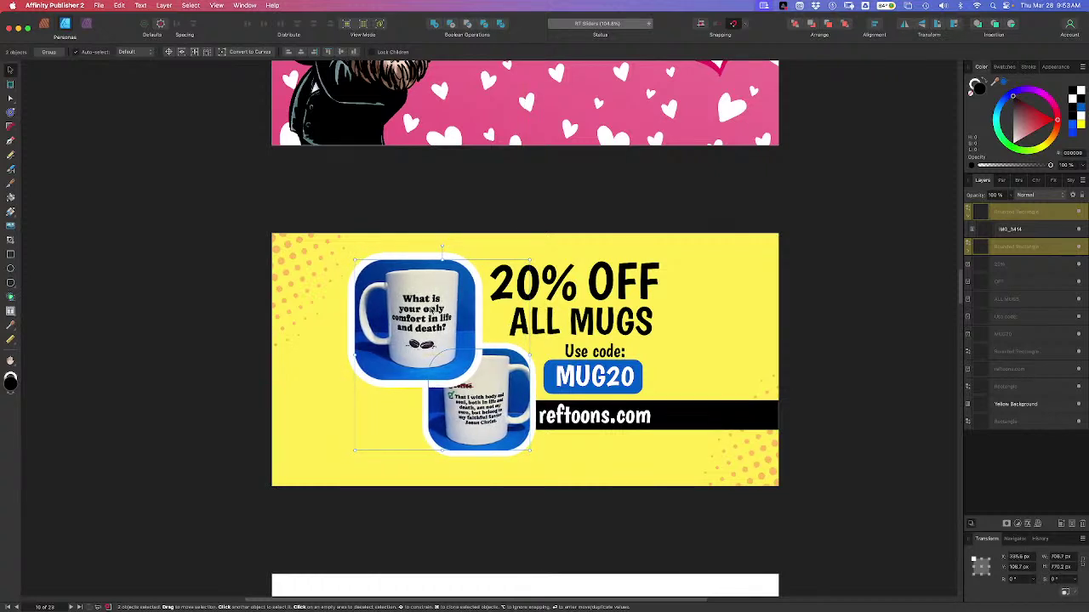
pyautogui.moveTo(729, 534); pyautogui.dragTo(255, 199)
pyautogui.moveTo(563, 336); pyautogui.dragTo(558, 334)
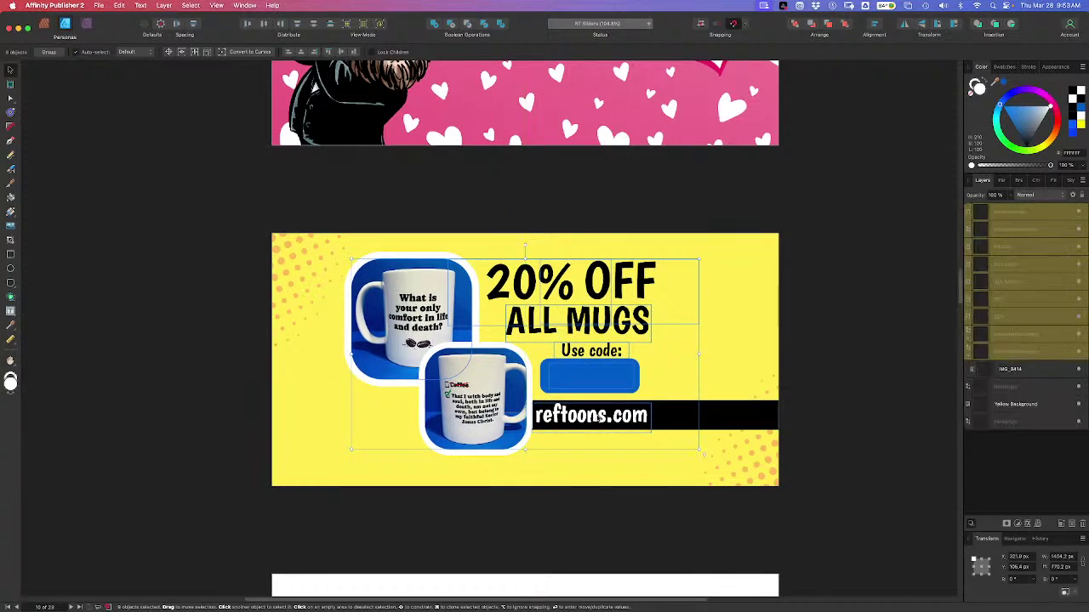
# Nudge the "reftoons.com" text slightly right and up on the black bar, away from the lower mug photo's border
pyautogui.doubleClick(600, 417)
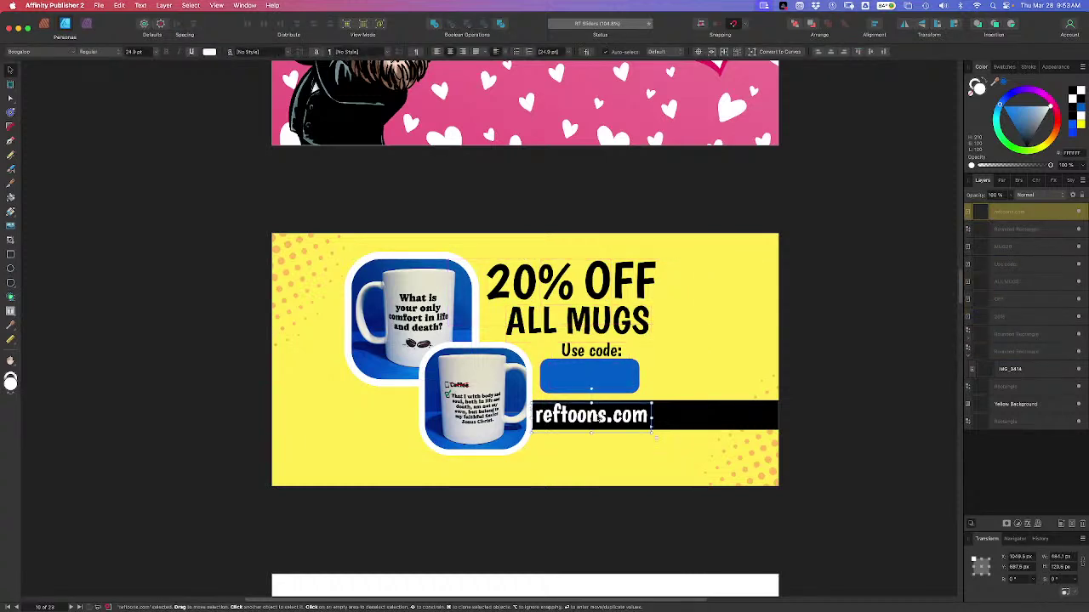
pyautogui.moveTo(591, 417); pyautogui.dragTo(599, 416)
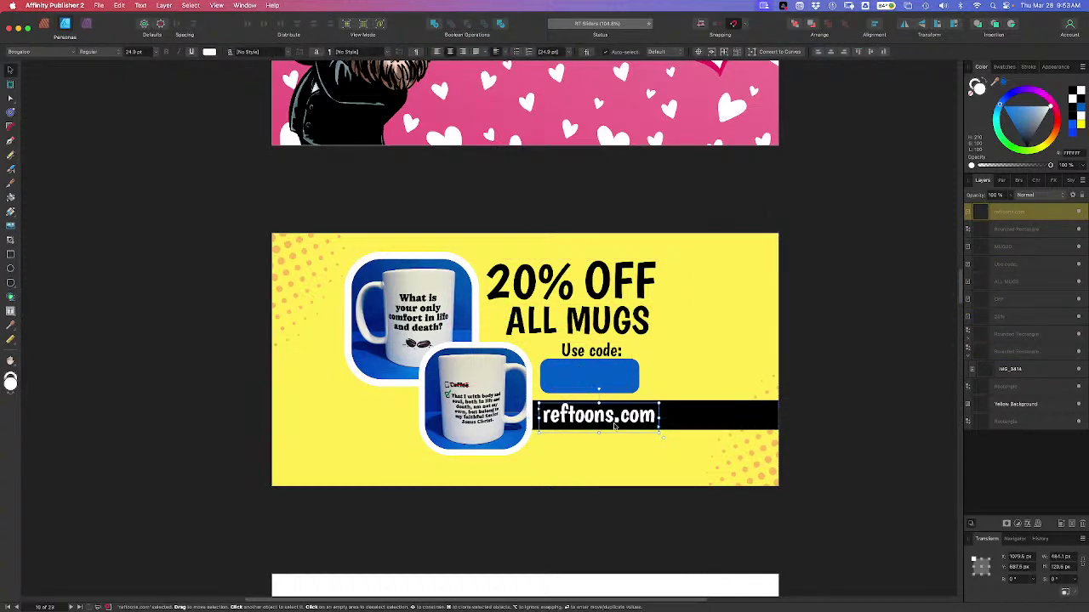
pyautogui.moveTo(618, 427)
pyautogui.mouseDown()
pyautogui.moveTo(608, 427)
pyautogui.moveTo(619, 425)
pyautogui.mouseUp()
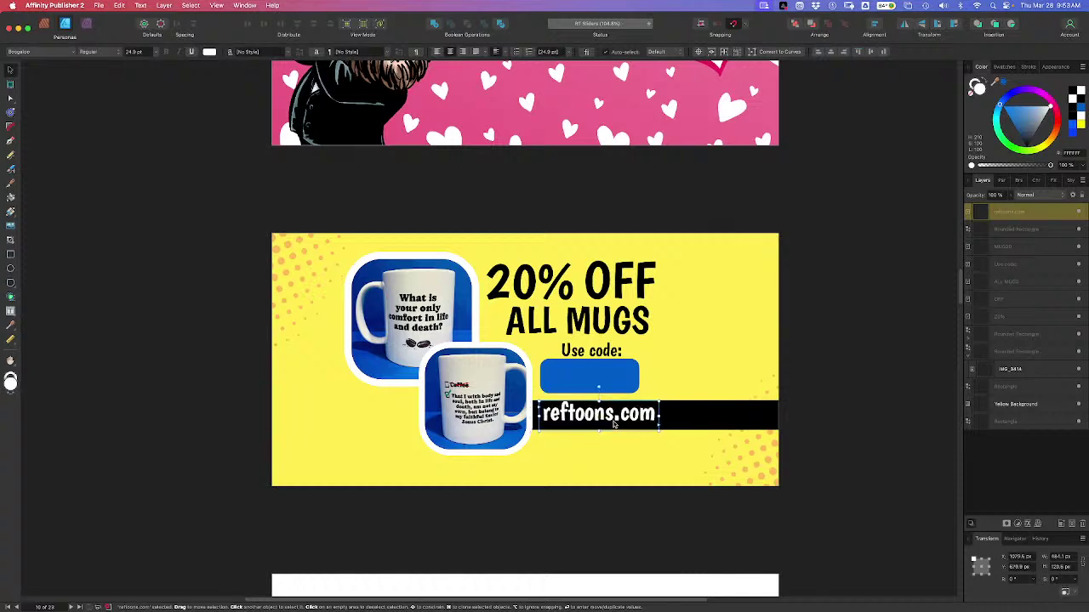
# Narrow the "OFF" text frame evenly around its centre so it fits closely around the word
pyautogui.click(633, 308)
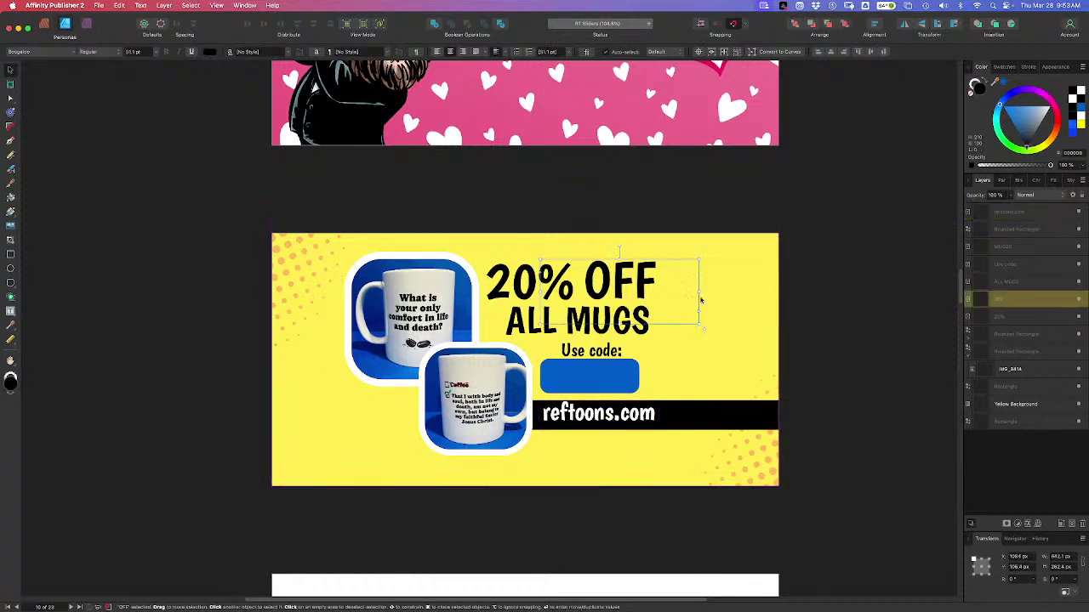
pyautogui.moveTo(699, 292); pyautogui.dragTo(614, 291)
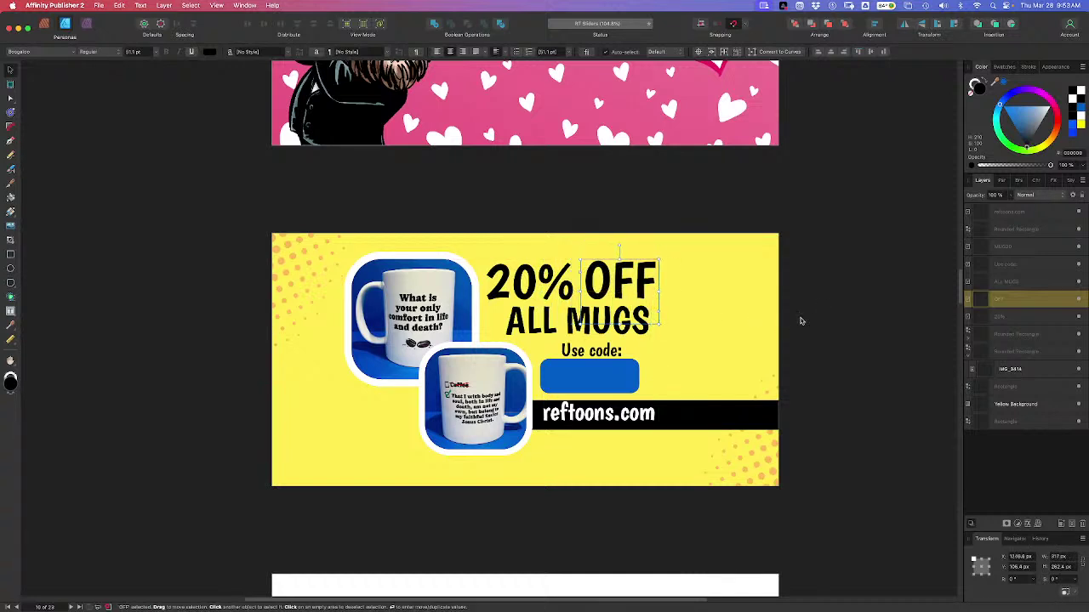
pyautogui.click(823, 317)
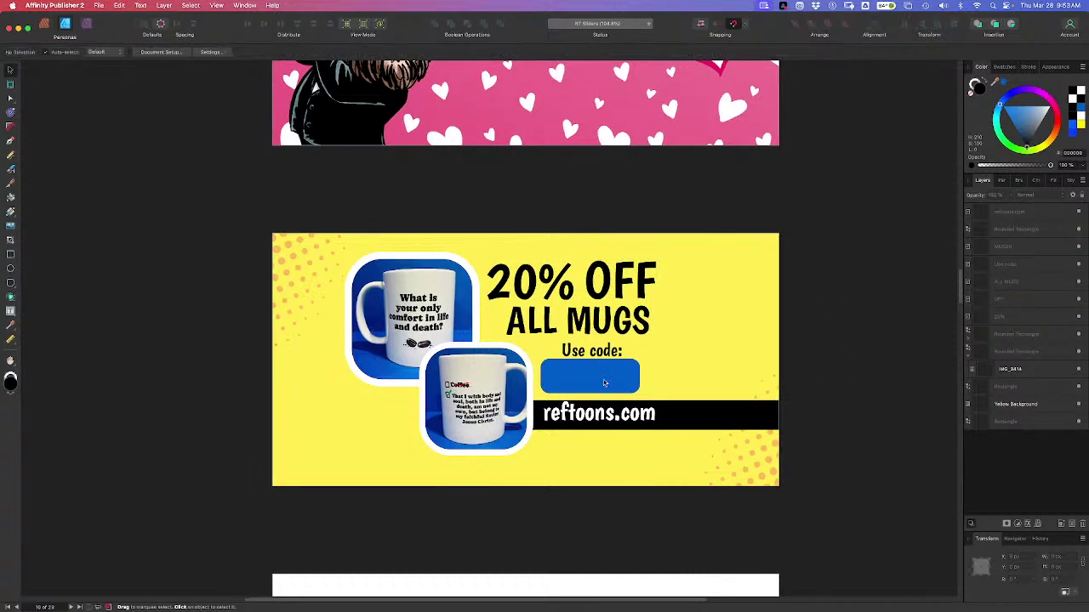
# Bring the "MUG20" text one level forward so it sits above the blue rounded rectangle
pyautogui.click(1001, 230)
pyautogui.click(1030, 247)
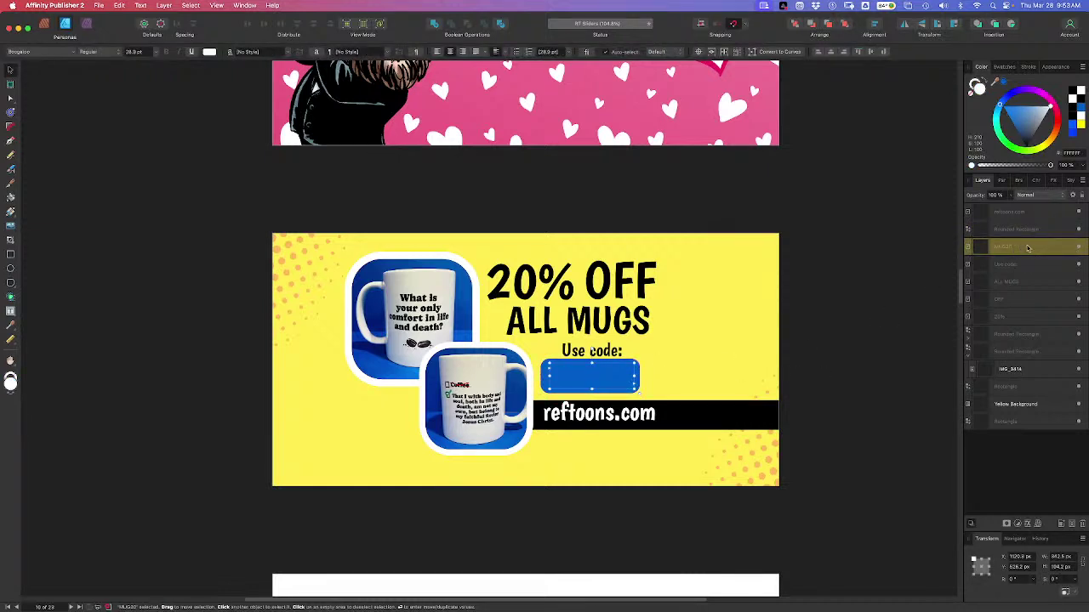
pyautogui.press('super+bracketright')
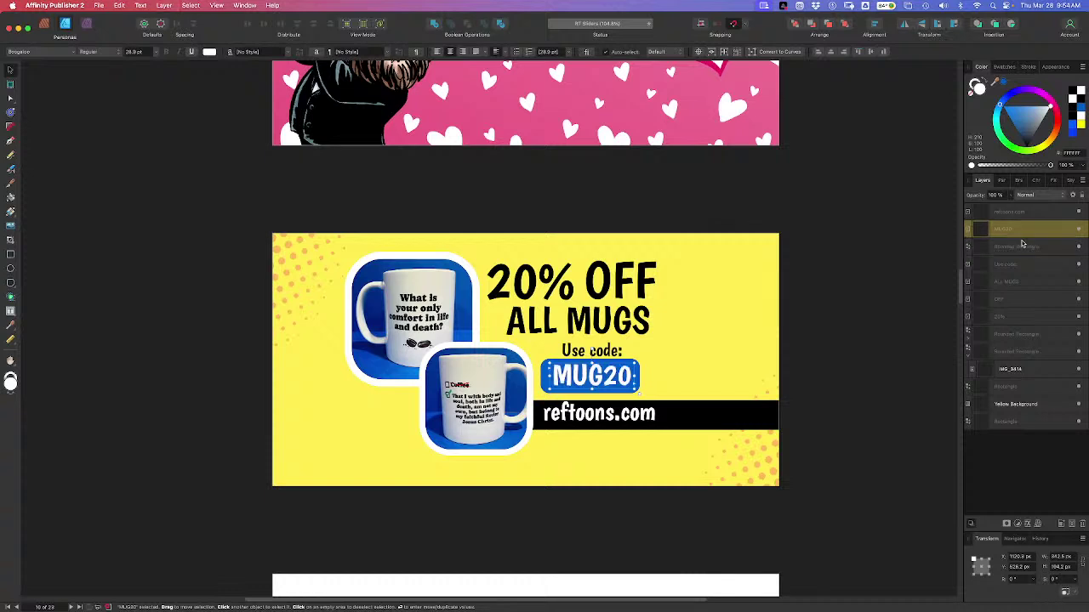
pyautogui.click(888, 327)
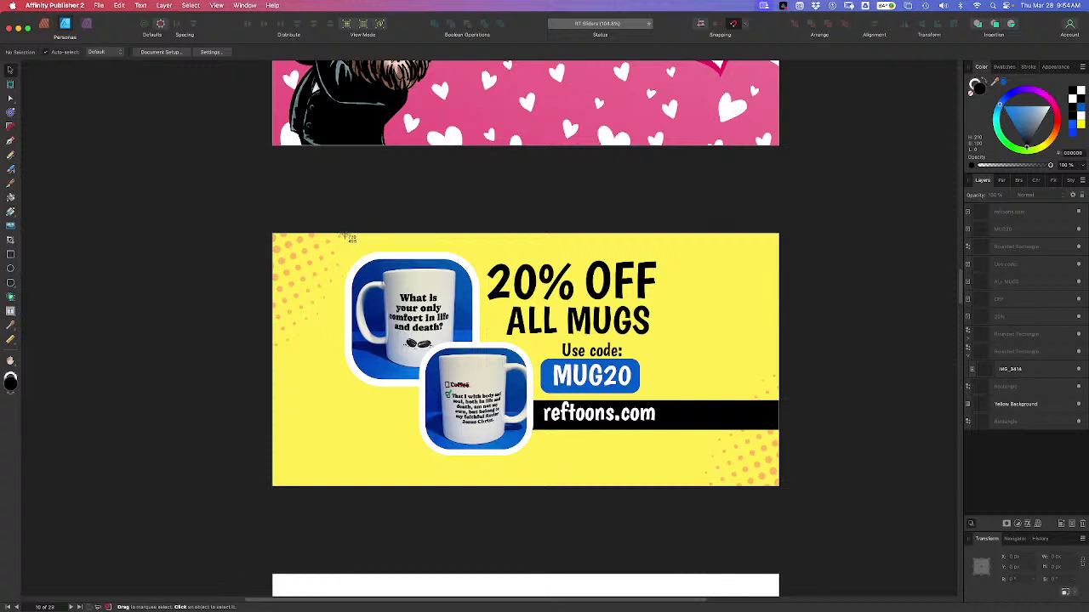
# Frame the mugs and offer text with a screen-capture selection, from the banner's top edge to just below the lower mug
pyautogui.moveTo(346, 237); pyautogui.dragTo(552, 469)
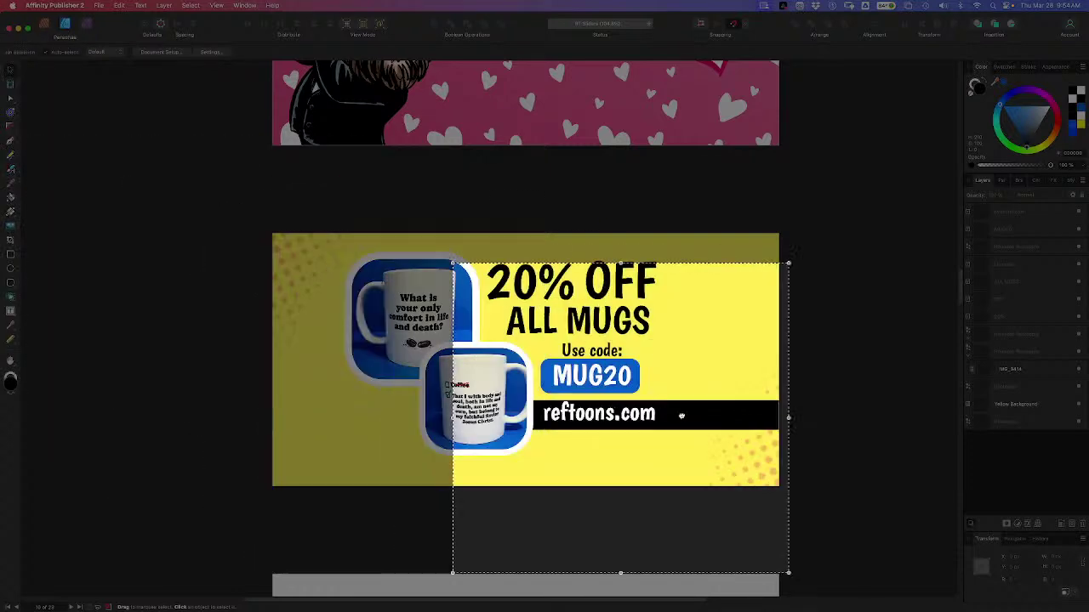
pyautogui.moveTo(652, 312); pyautogui.dragTo(581, 352)
pyautogui.moveTo(690, 512); pyautogui.dragTo(642, 458)
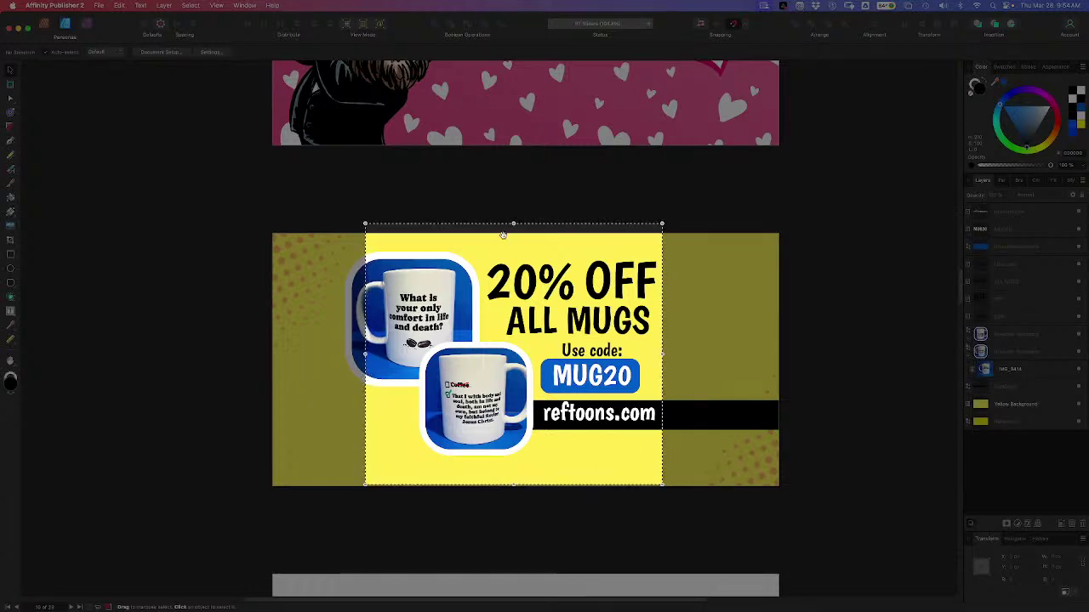
pyautogui.moveTo(513, 224); pyautogui.dragTo(513, 235)
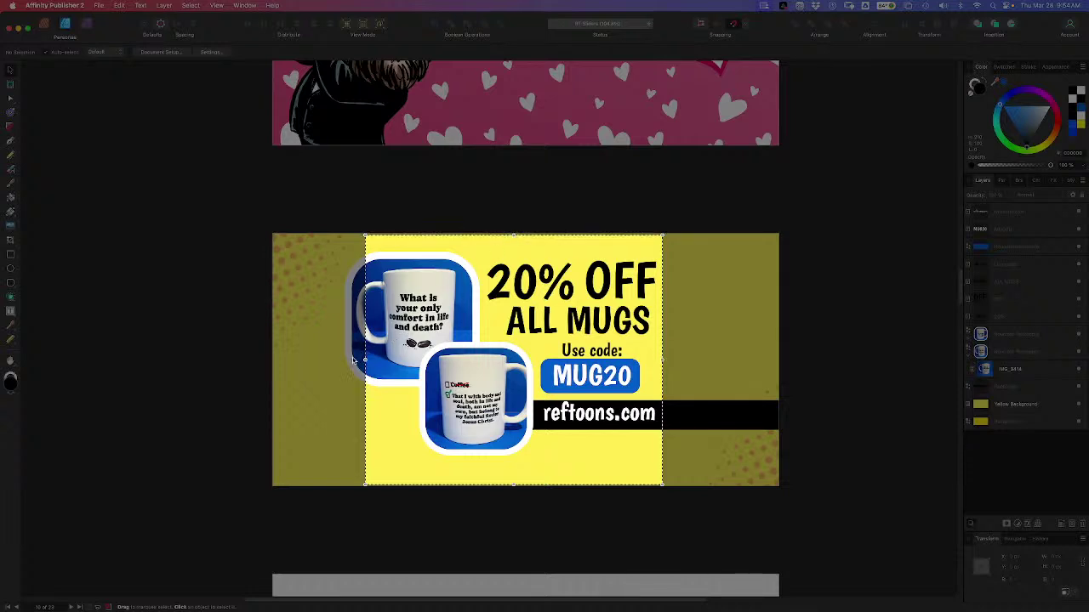
pyautogui.moveTo(366, 361)
pyautogui.mouseDown()
pyautogui.moveTo(348, 361)
pyautogui.moveTo(365, 361)
pyautogui.mouseUp()
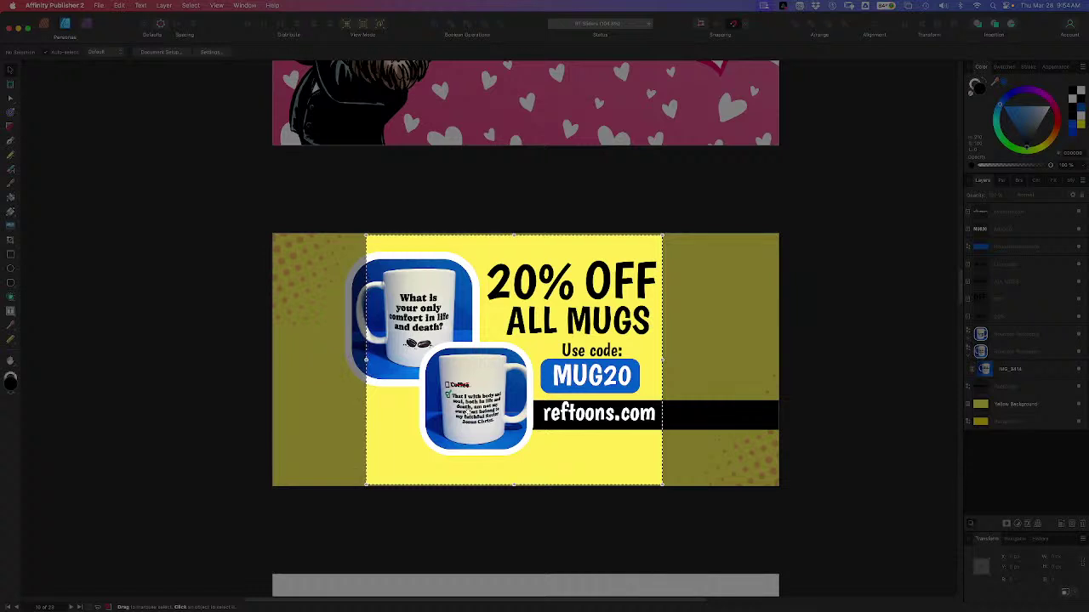
pyautogui.moveTo(514, 486); pyautogui.dragTo(516, 469)
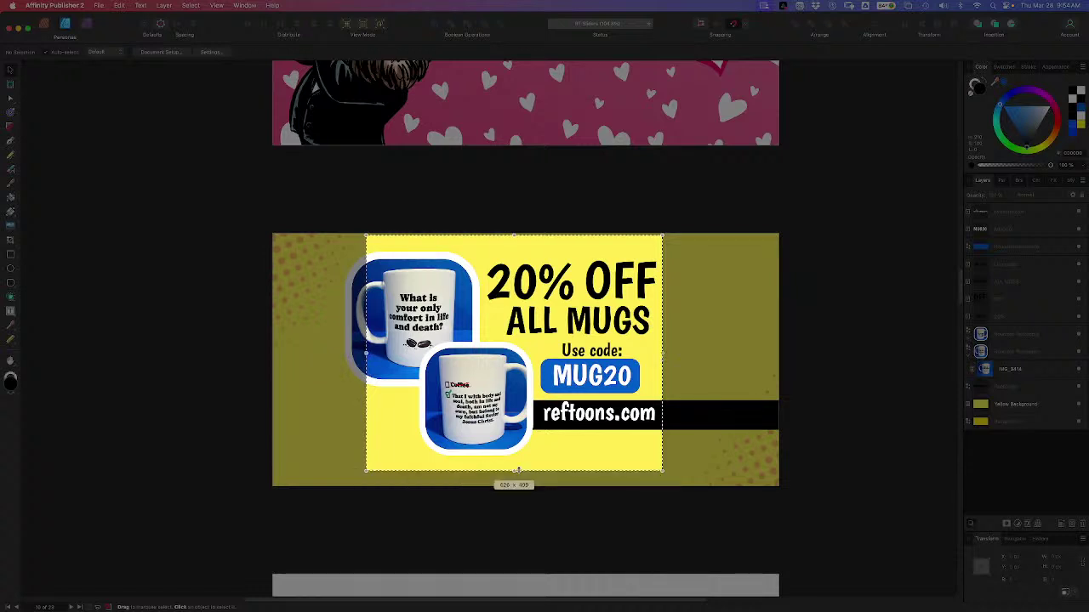
pyautogui.moveTo(662, 352); pyautogui.dragTo(674, 352)
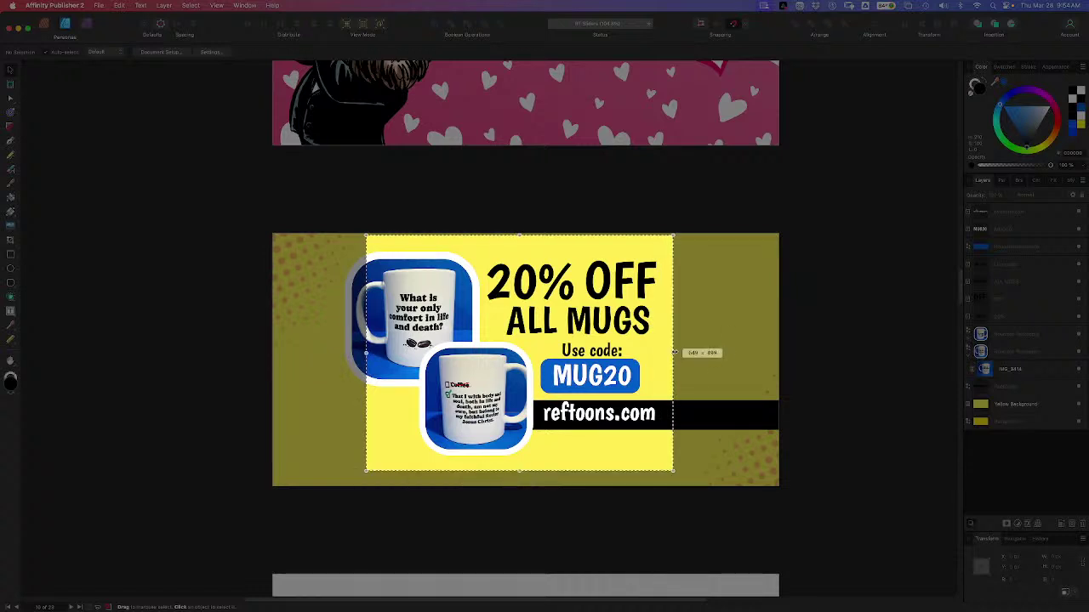
pyautogui.moveTo(520, 470)
pyautogui.mouseDown()
pyautogui.moveTo(521, 444)
pyautogui.moveTo(532, 447)
pyautogui.moveTo(528, 464)
pyautogui.mouseUp()
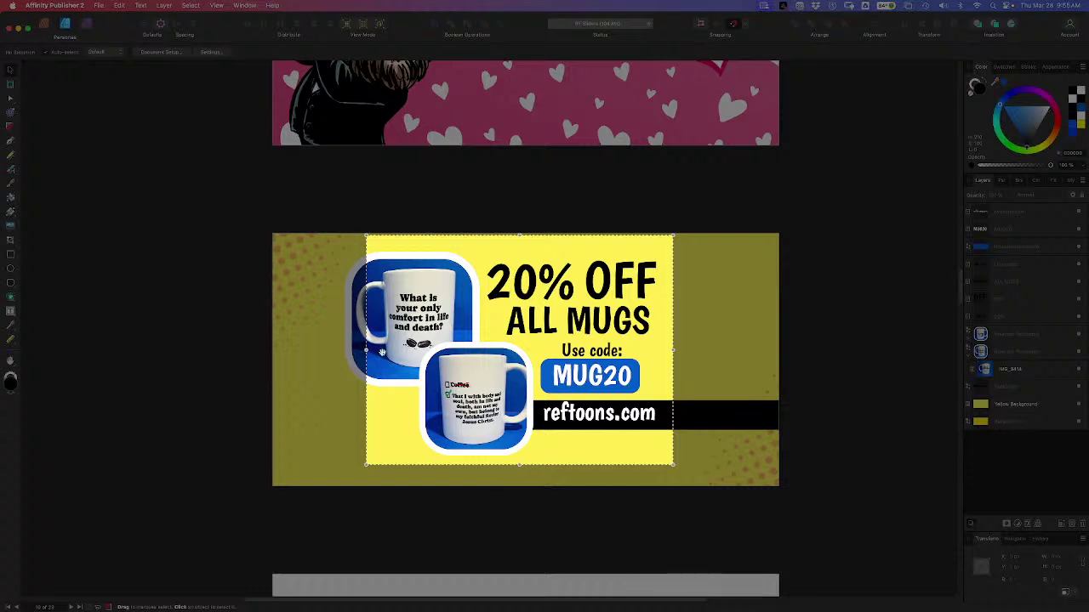
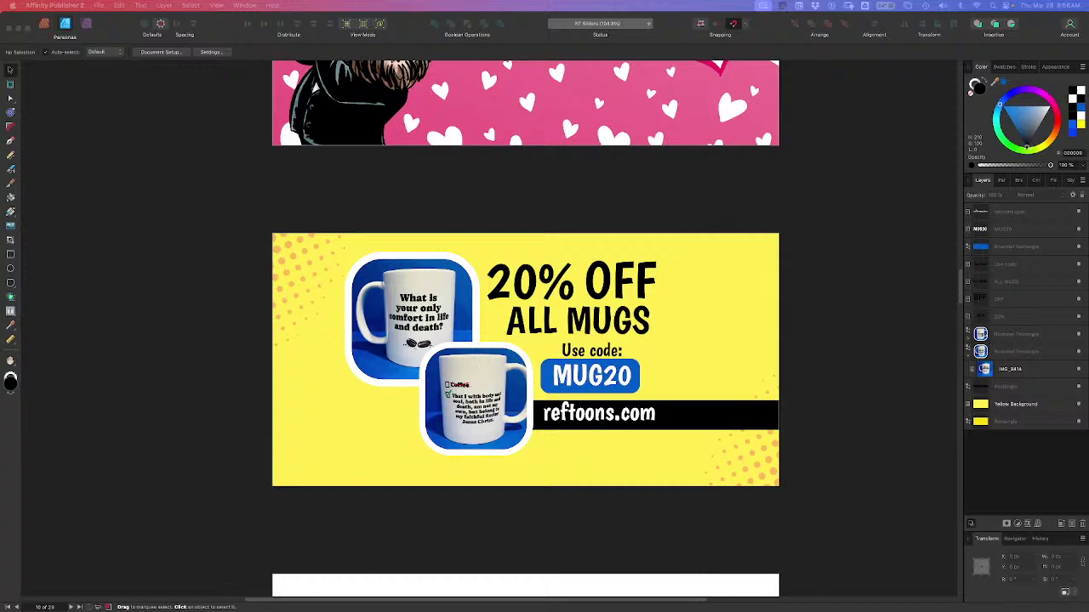
# Shift the Affinity Publisher window slightly down and right, switch to Clip Studio Paint, and return to Affinity Publisher
pyautogui.click(174, 29)
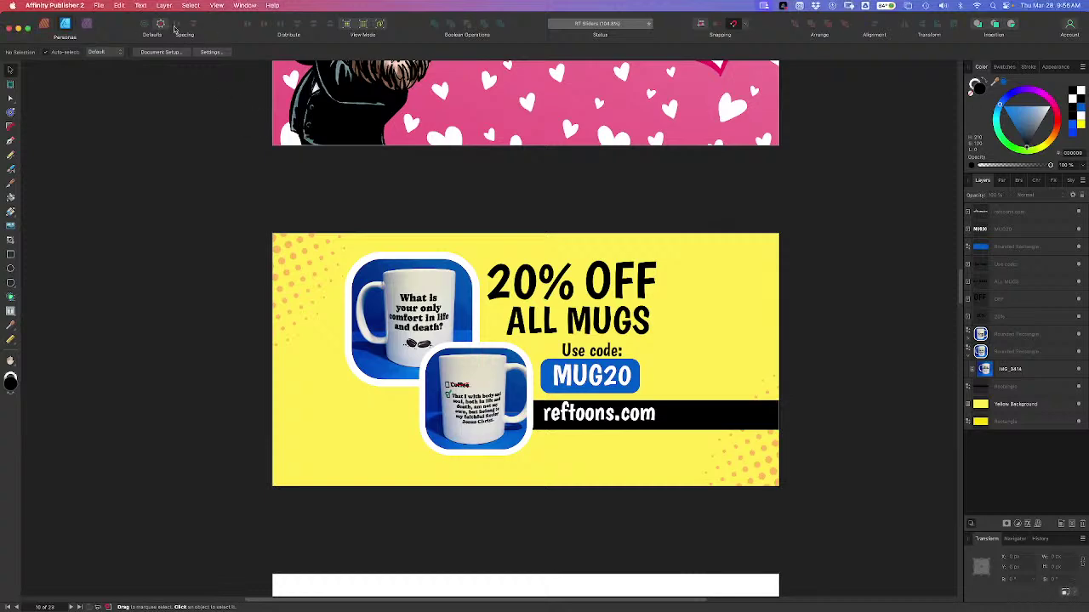
pyautogui.moveTo(115, 26); pyautogui.dragTo(120, 45)
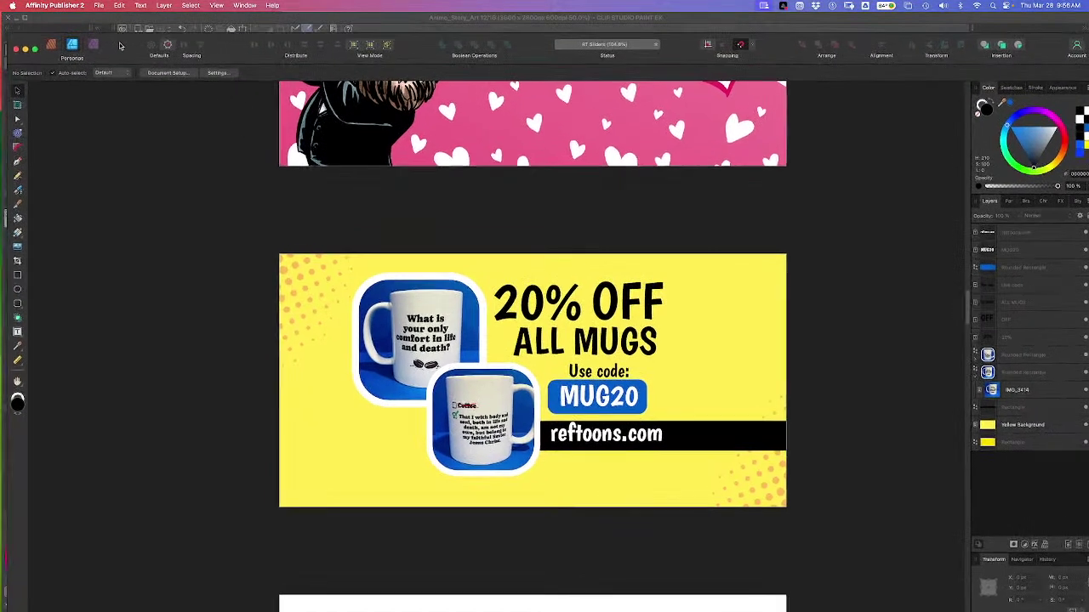
pyautogui.click(141, 29)
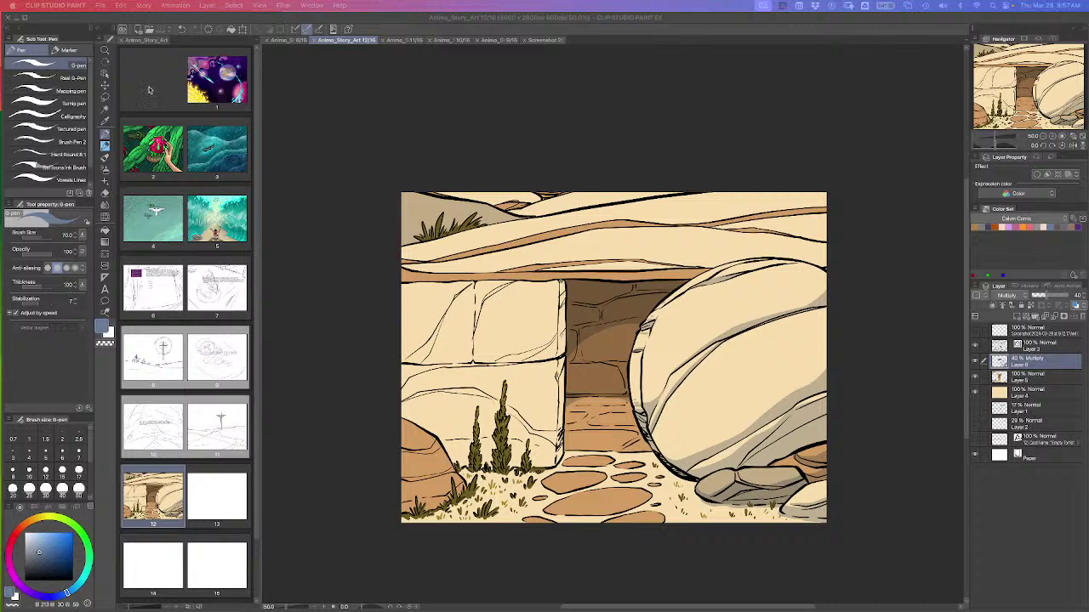
pyautogui.press('super+Tab')
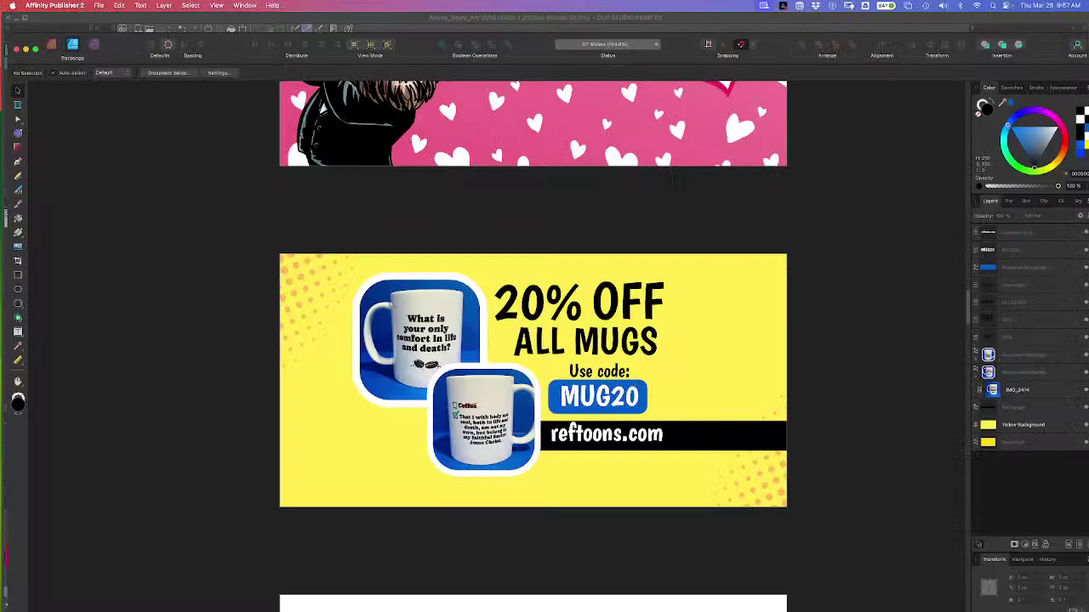
# Move the "reftoons.com" text down slightly to centre it vertically on the black bar, and deselect it
pyautogui.click(577, 433)
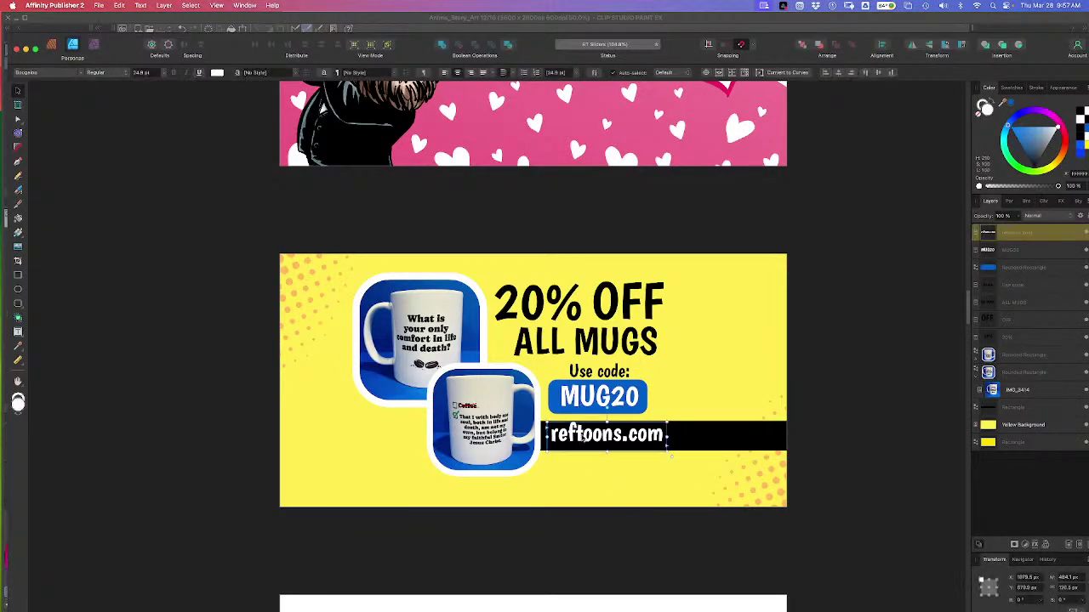
pyautogui.moveTo(583, 437); pyautogui.dragTo(579, 435)
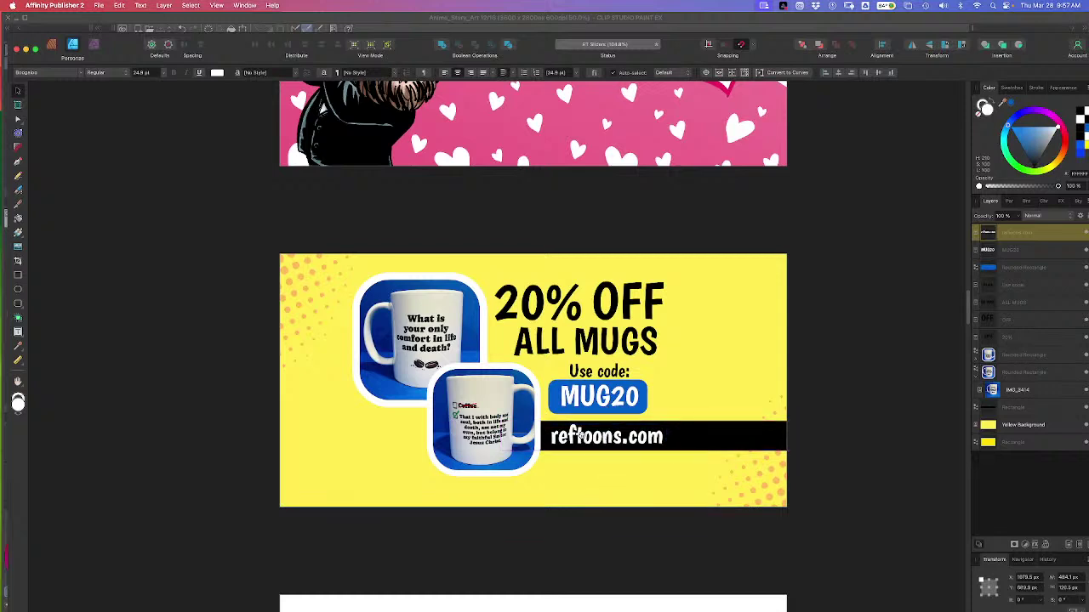
pyautogui.click(579, 434)
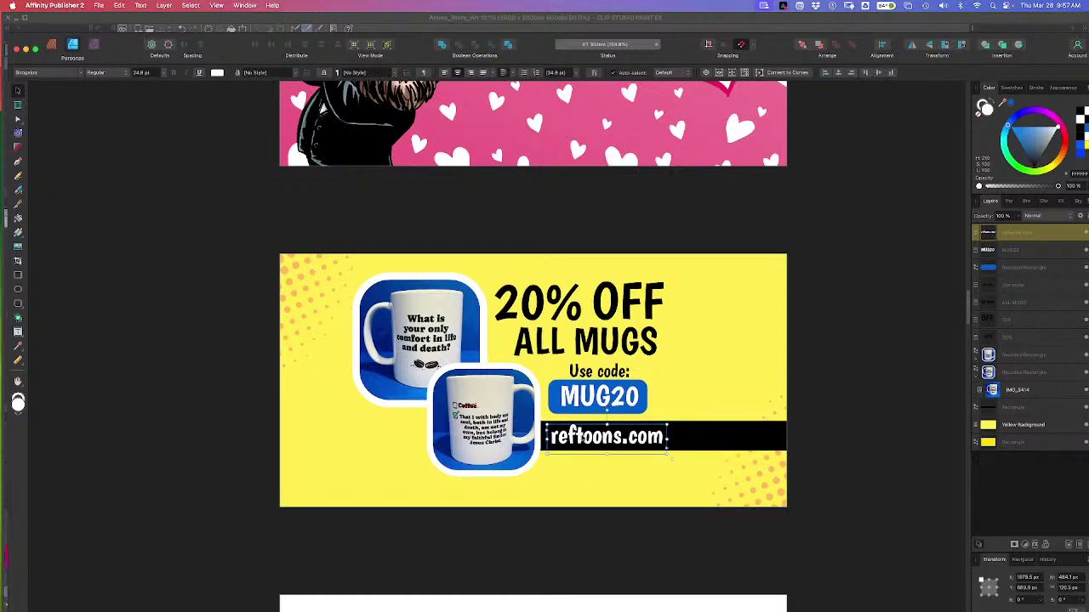
pyautogui.click(827, 408)
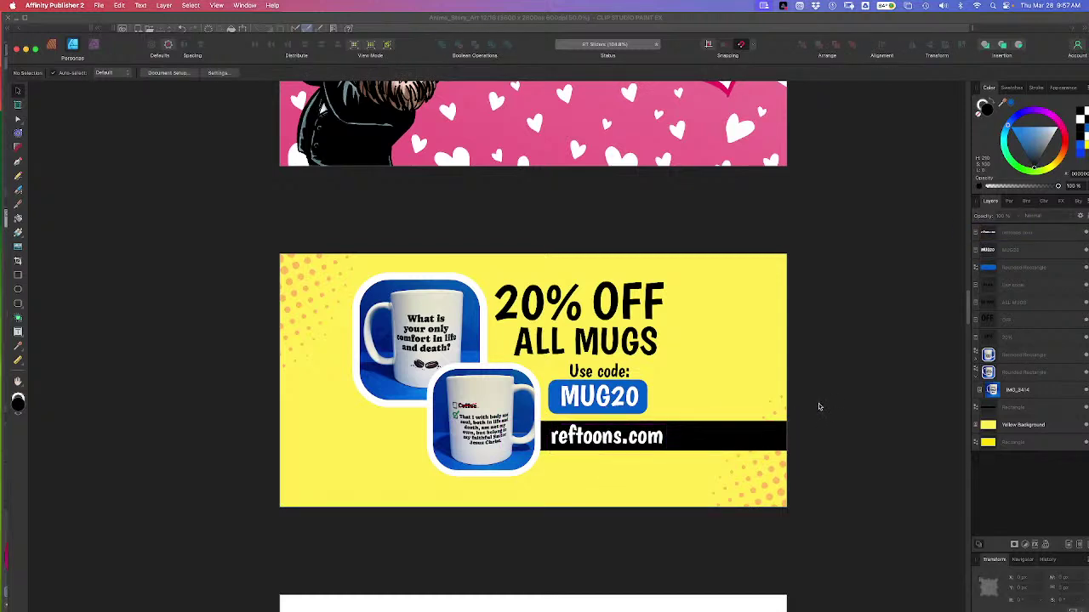